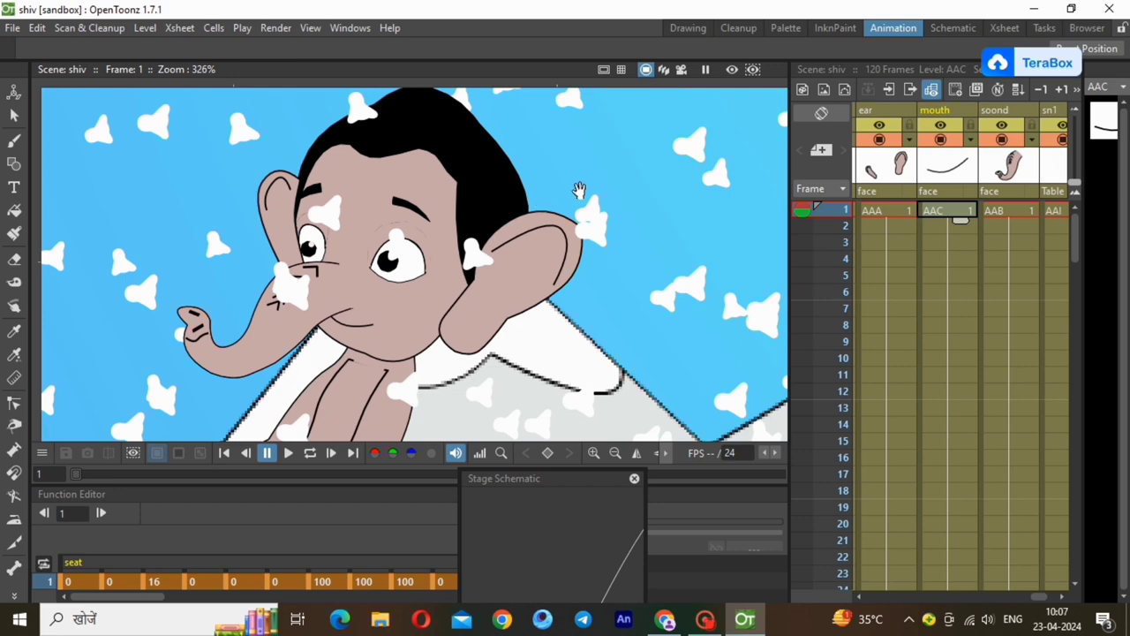
Step: Select the ear column's cell at frame 1 in the Xsheet
{"action": "scroll", "coordinate": [557, 199], "scroll_direction": "down", "scroll_amount": 4}
{"action": "scroll", "coordinate": [372, 217], "scroll_direction": "down", "scroll_amount": 1}
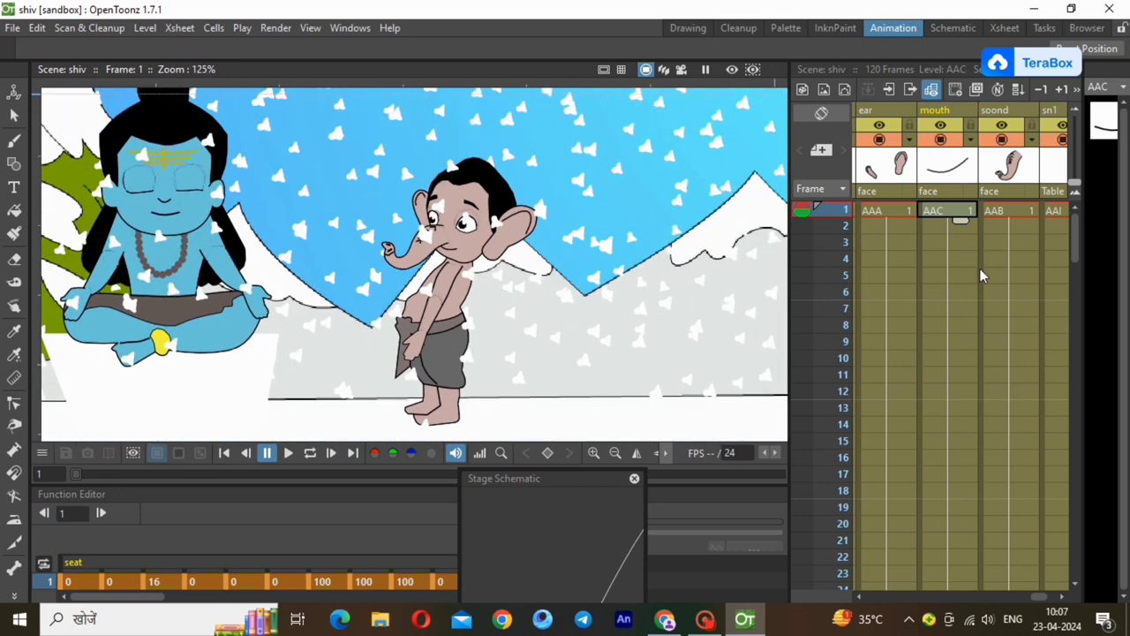
{"action": "left_click", "coordinate": [899, 212]}
{"action": "left_click", "coordinate": [149, 29]}
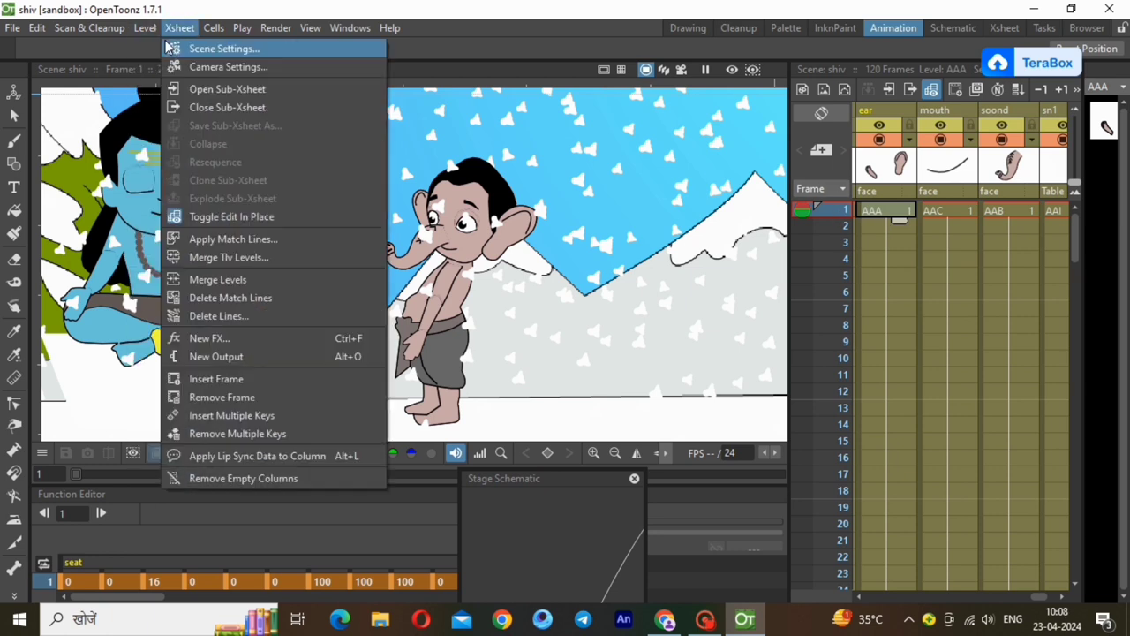
{"action": "mouse_move", "coordinate": [168, 48]}
{"action": "key", "text": "Escape"}
{"action": "key", "text": "Escape"}
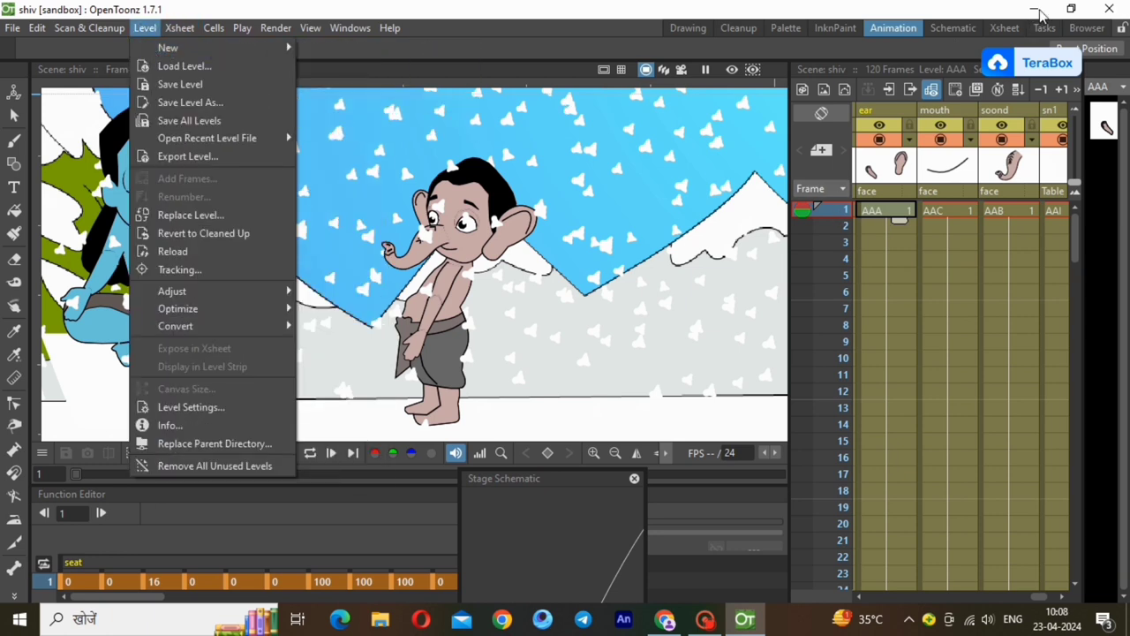
Step: Import the desktop image "mouth s" into the current project as a new column beside the ear column
{"action": "left_click", "coordinate": [1050, 10]}
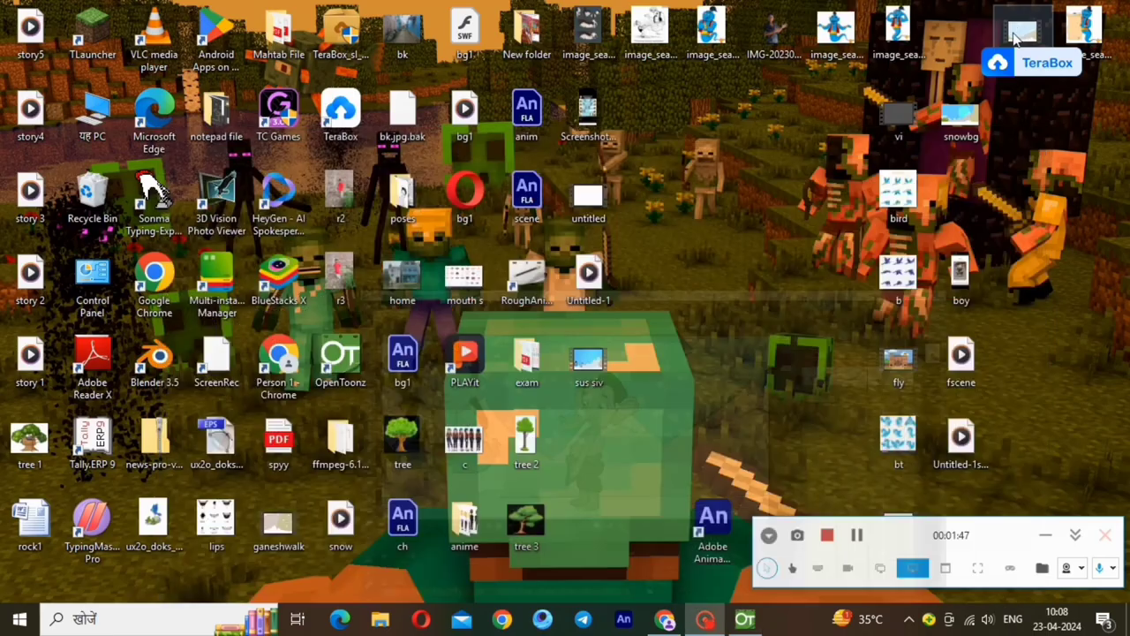
{"action": "right_click", "coordinate": [763, 143]}
{"action": "left_click", "coordinate": [787, 194]}
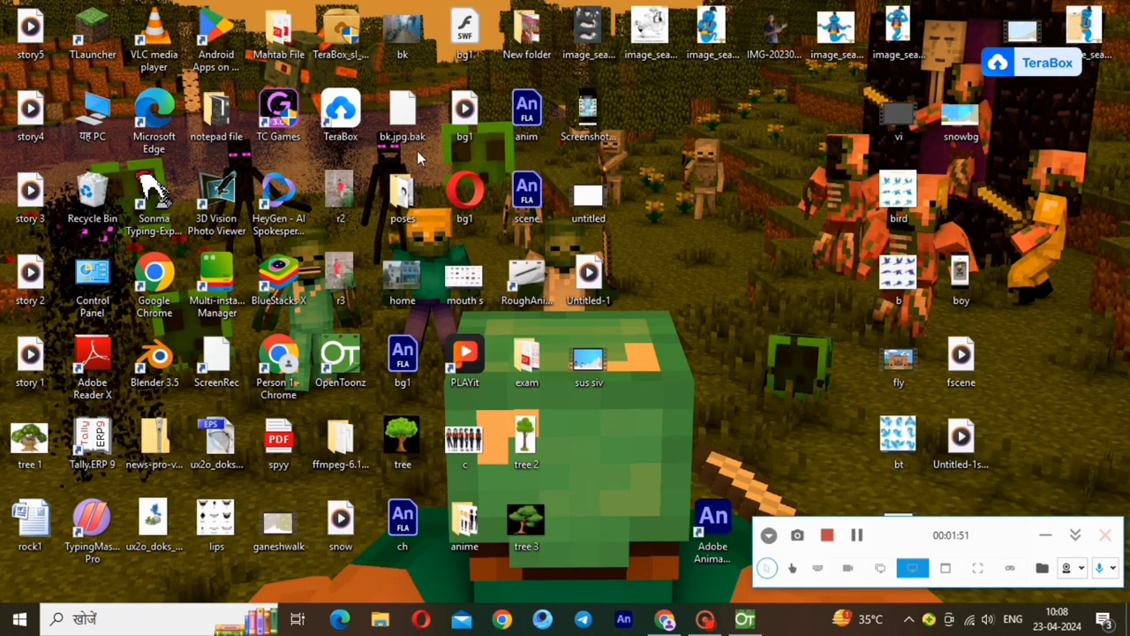
{"action": "left_click_drag", "start_coordinate": [459, 281], "coordinate": [522, 386]}
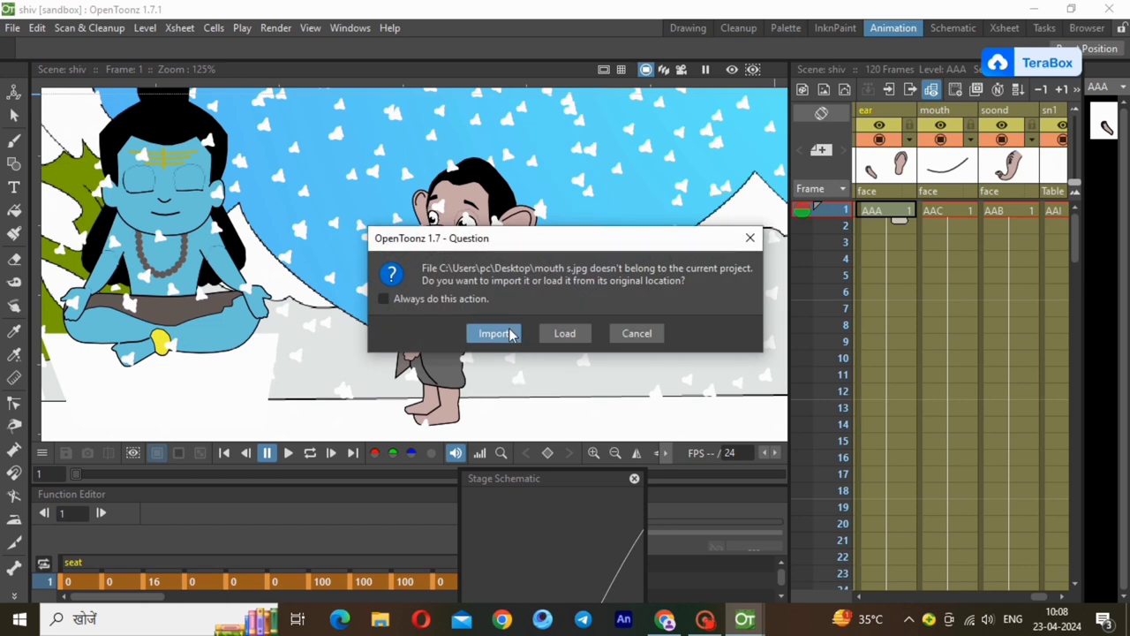
{"action": "left_click", "coordinate": [510, 334]}
{"action": "left_click", "coordinate": [527, 379]}
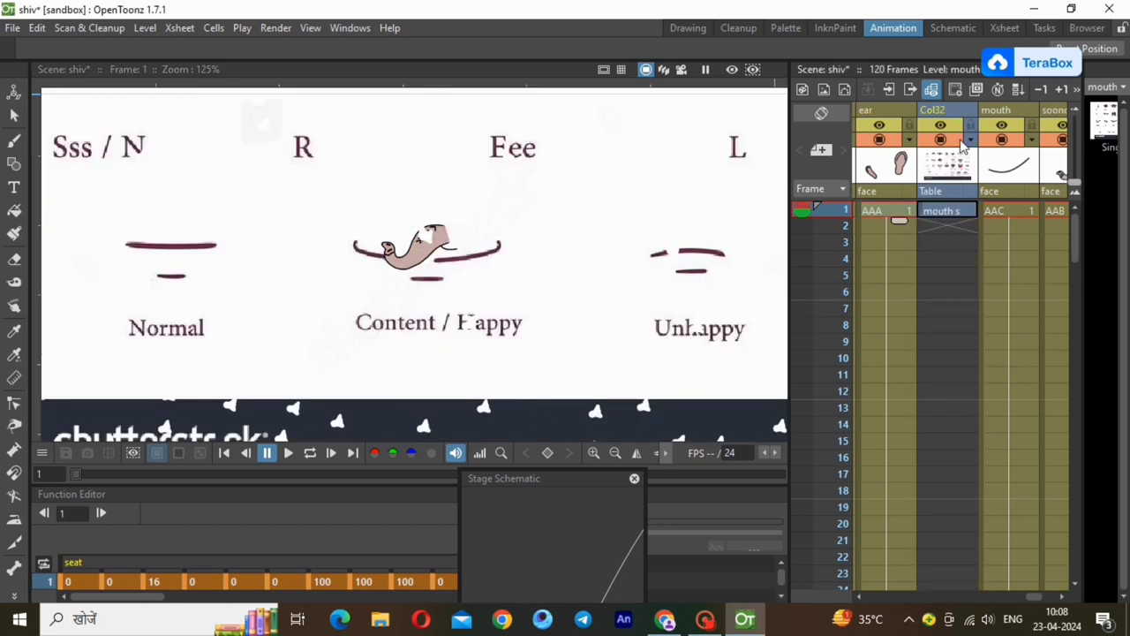
Step: Extend the exposure of the imported mouth chart in its column to frame 48
{"action": "left_click", "coordinate": [971, 125]}
{"action": "left_click", "coordinate": [948, 213]}
{"action": "left_click_drag", "start_coordinate": [959, 221], "coordinate": [971, 181]}
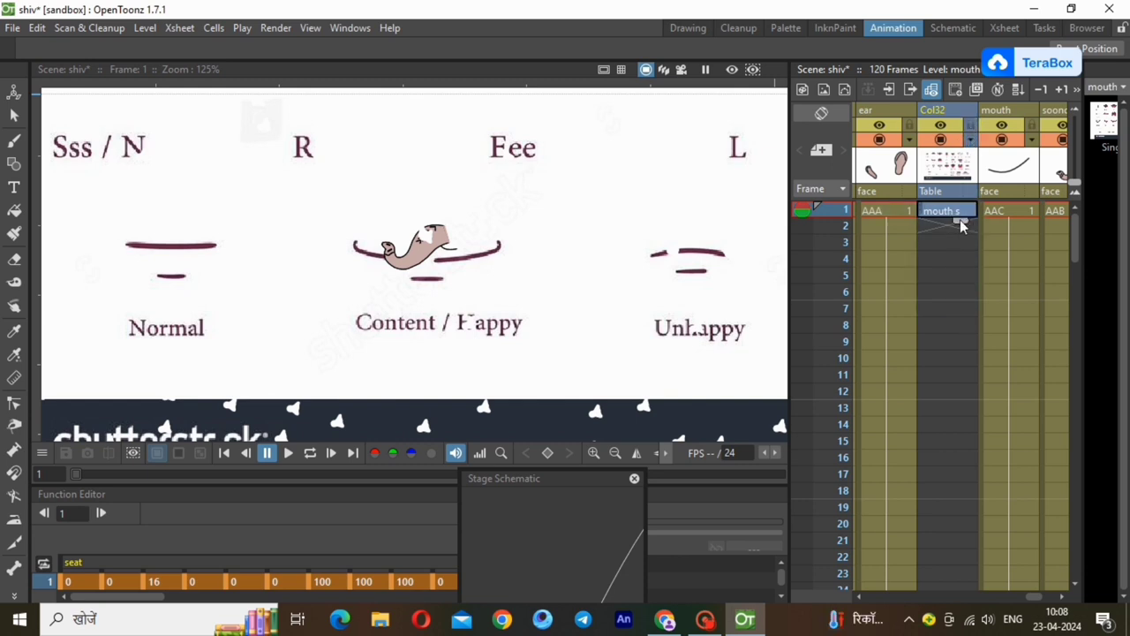
{"action": "left_click_drag", "start_coordinate": [961, 220], "coordinate": [960, 529]}
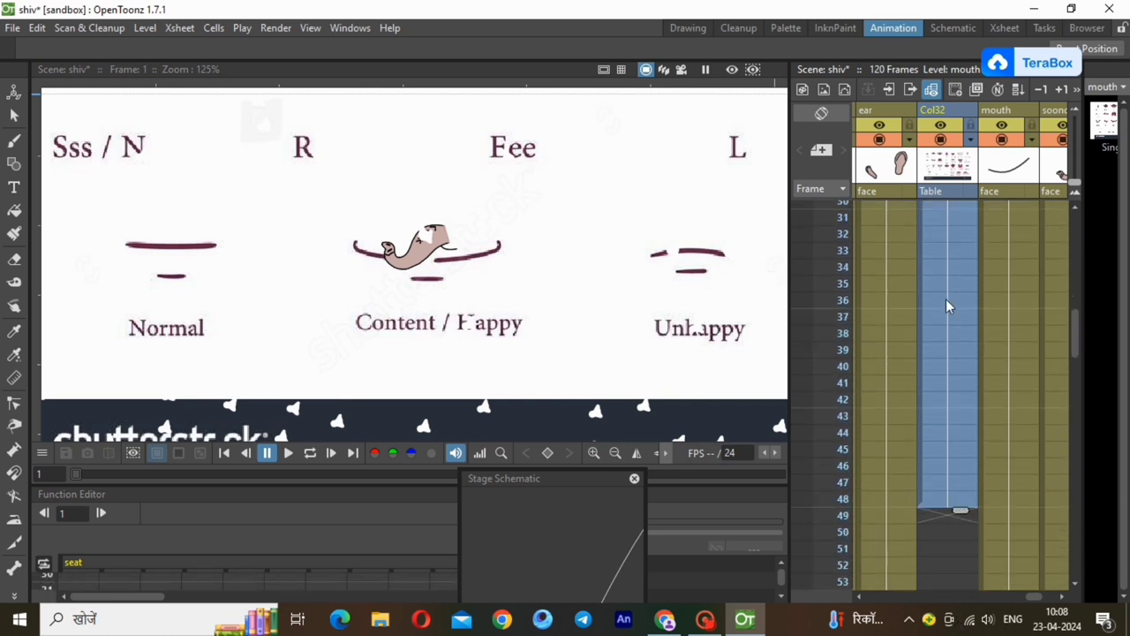
Step: Bring the whole mouth chart into view and extend its exposure past frame 67
{"action": "left_click_drag", "start_coordinate": [1078, 339], "coordinate": [1077, 221]}
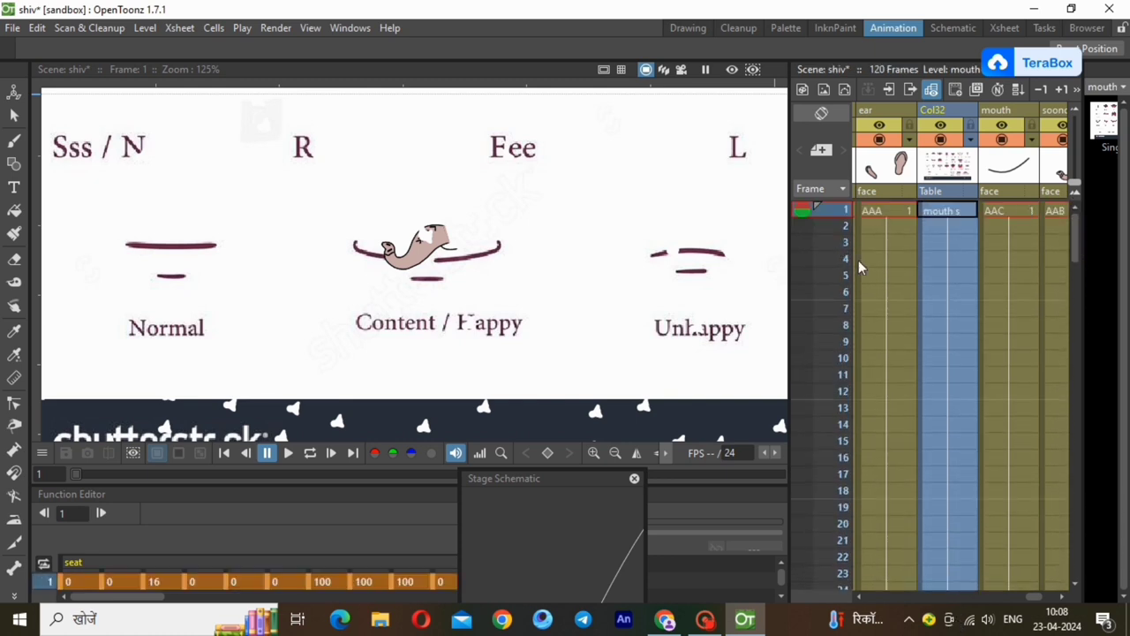
{"action": "left_click", "coordinate": [615, 452]}
{"action": "left_click", "coordinate": [615, 452]}
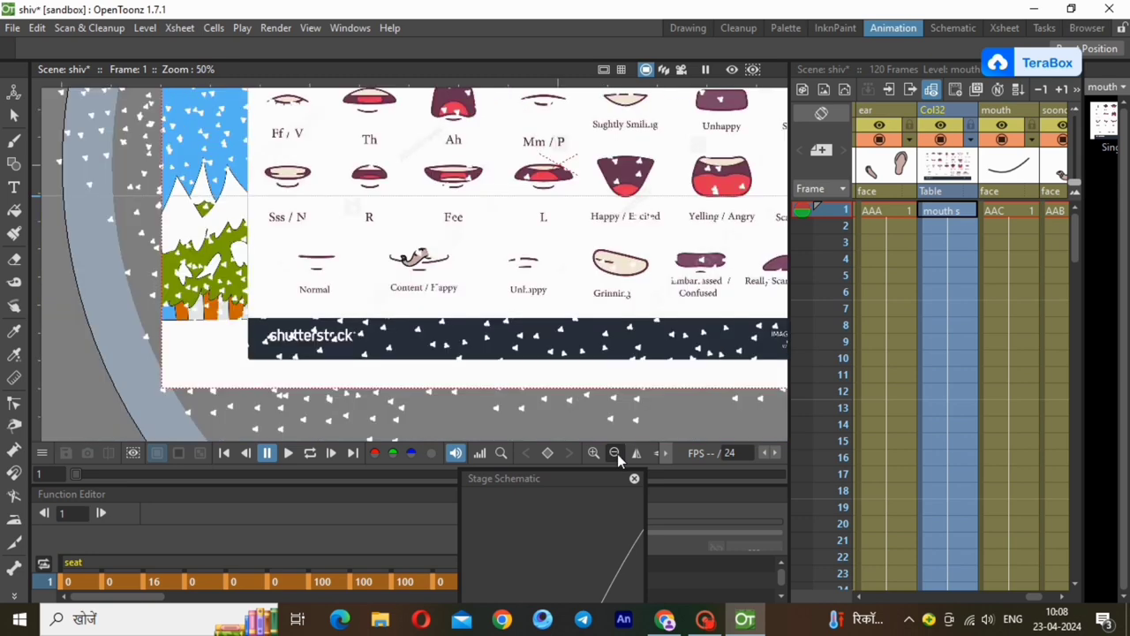
{"action": "left_click", "coordinate": [616, 452]}
{"action": "scroll", "coordinate": [439, 132], "scroll_direction": "up", "scroll_amount": 3}
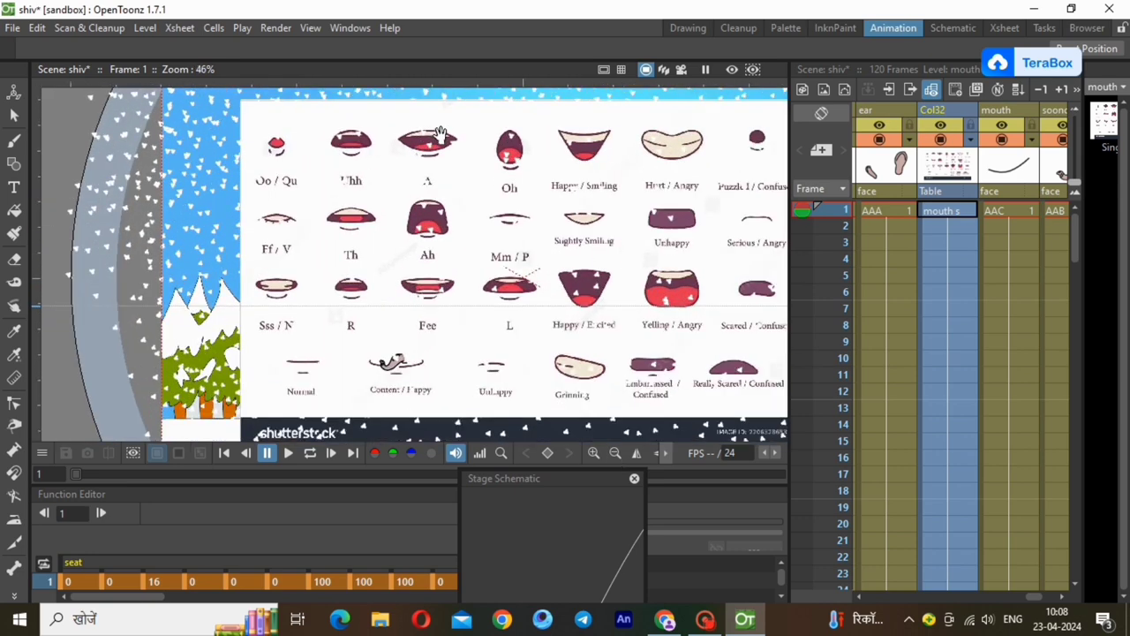
{"action": "left_click_drag", "start_coordinate": [1075, 249], "coordinate": [1086, 386]}
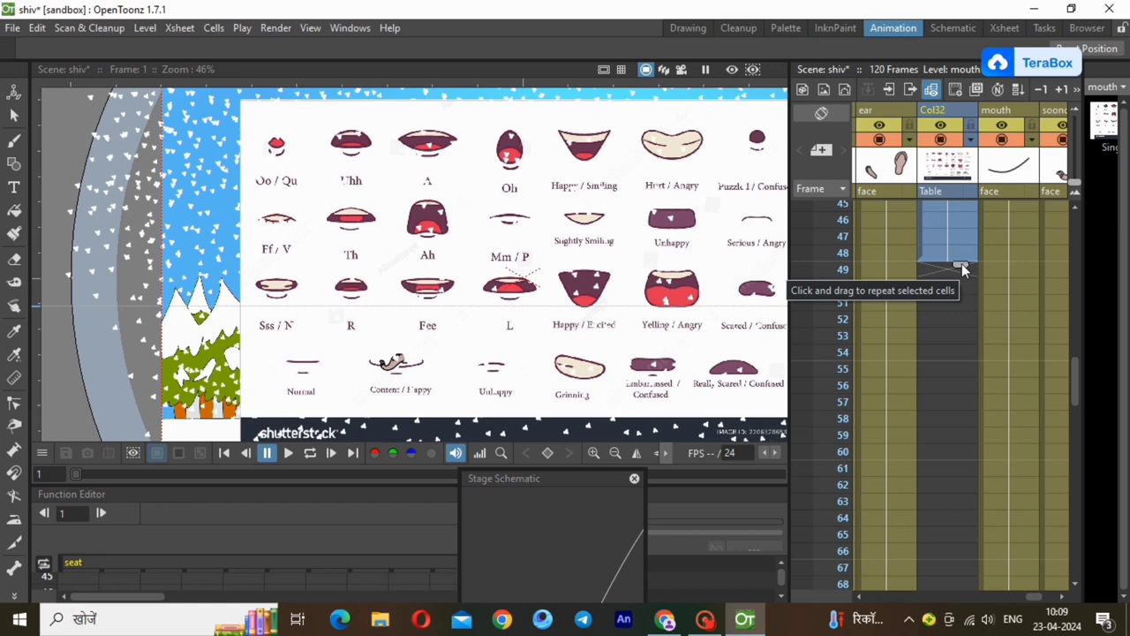
{"action": "left_click_drag", "start_coordinate": [1075, 383], "coordinate": [1073, 352]}
{"action": "left_click_drag", "start_coordinate": [960, 422], "coordinate": [954, 318]}
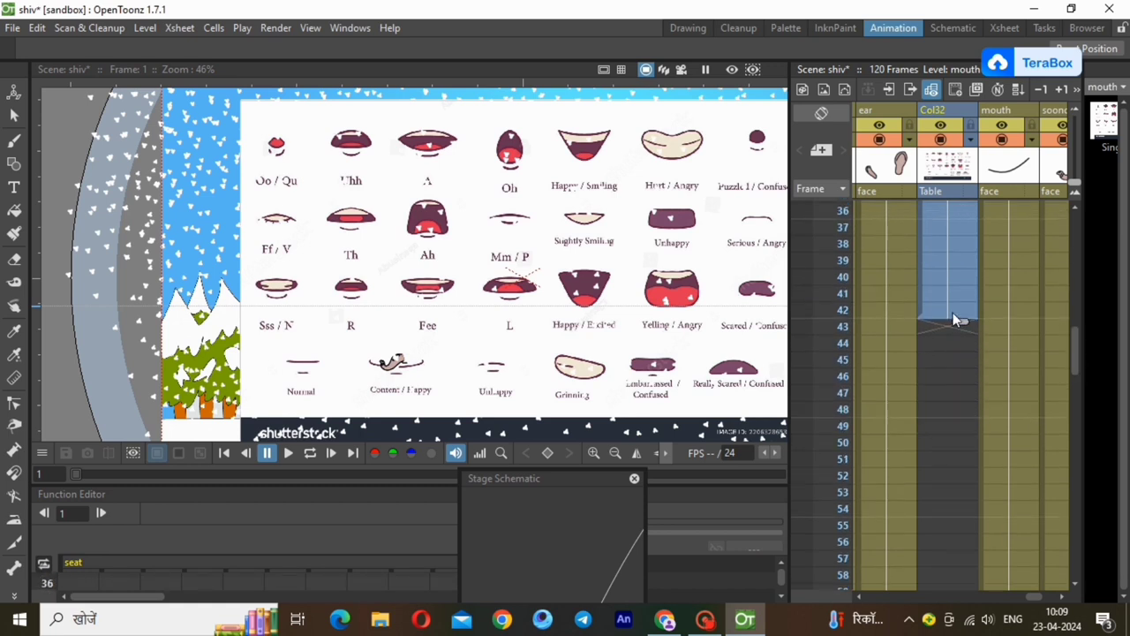
{"action": "left_click_drag", "start_coordinate": [939, 232], "coordinate": [943, 609]}
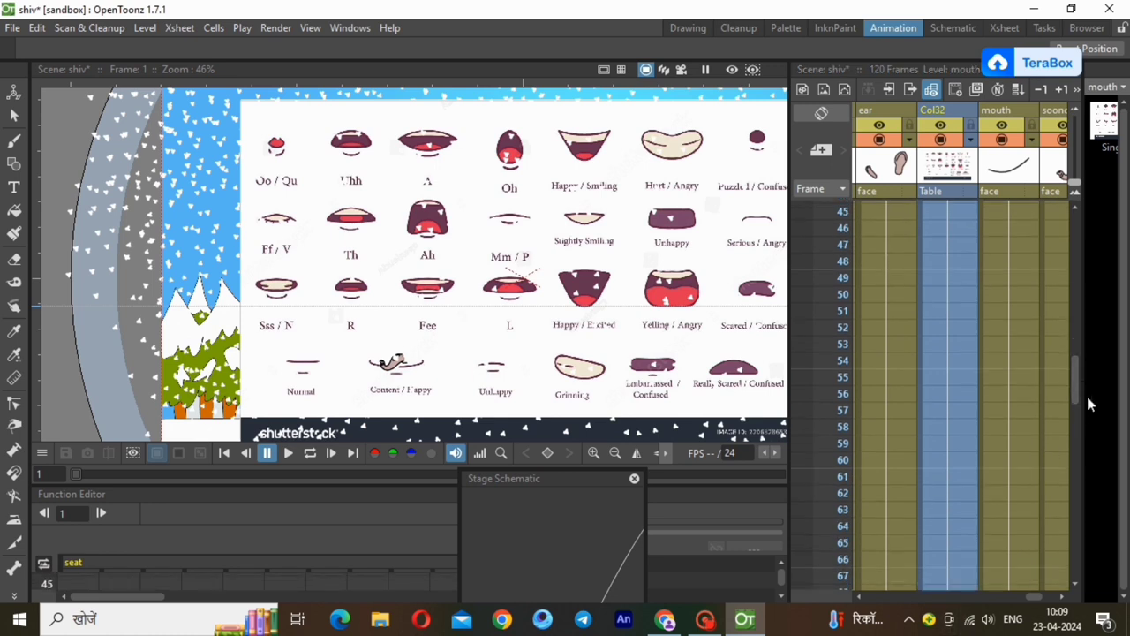
Step: Delete the cells of the mouth column from frame 49 to frame 120
{"action": "left_click_drag", "start_coordinate": [1076, 389], "coordinate": [1081, 328]}
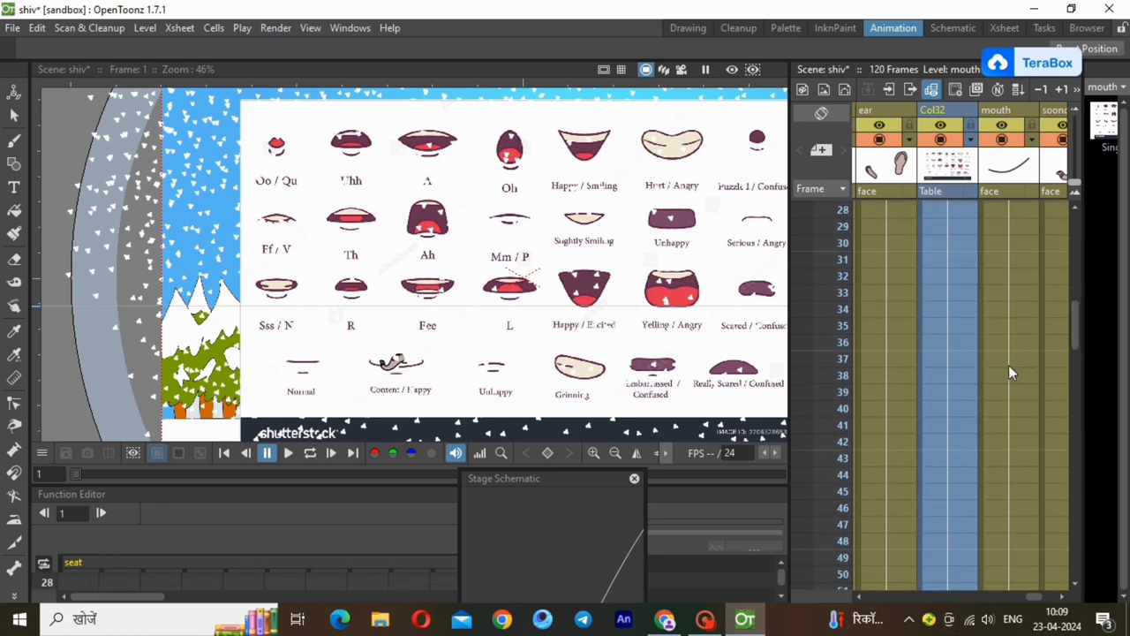
{"action": "left_click_drag", "start_coordinate": [1003, 387], "coordinate": [989, 556]}
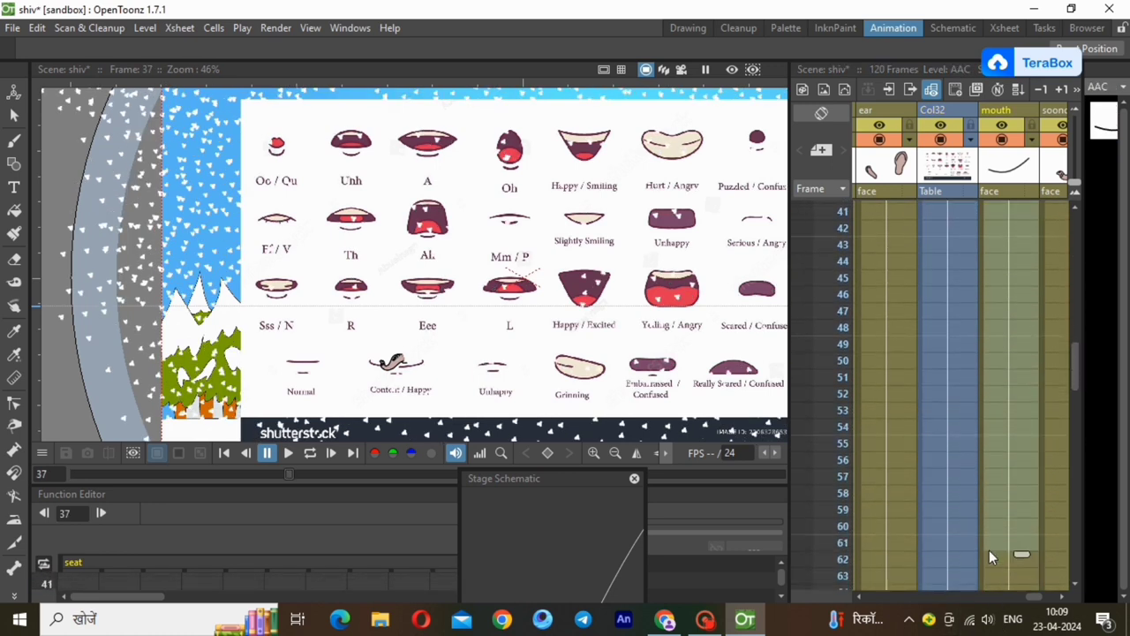
{"action": "left_click", "coordinate": [1007, 344]}
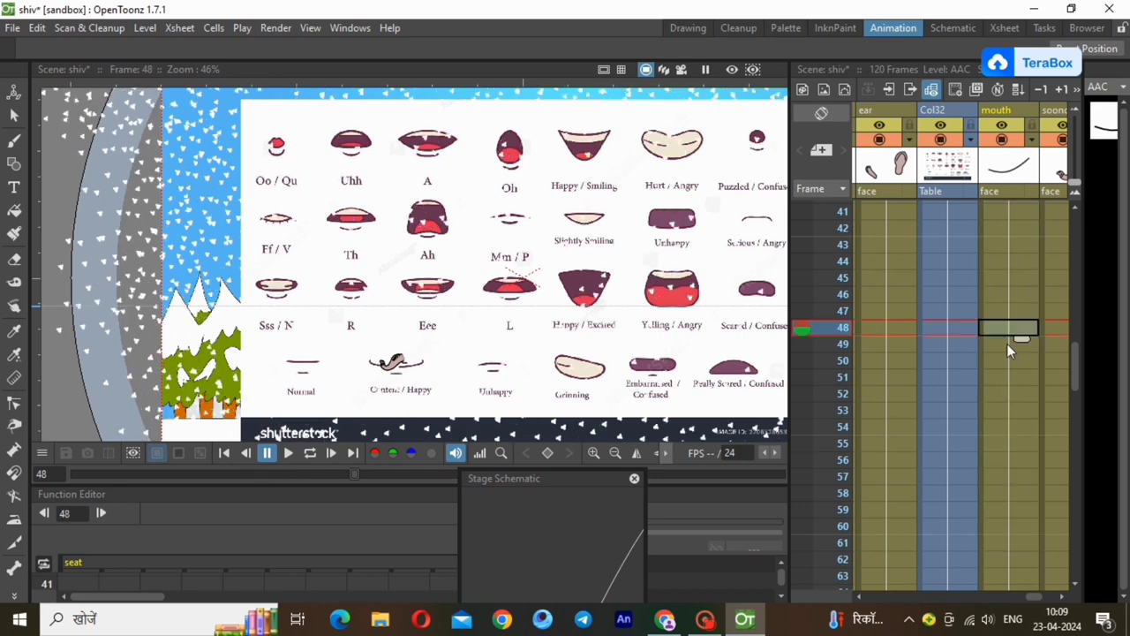
{"action": "scroll", "coordinate": [1022, 530], "scroll_direction": "down", "scroll_amount": 5}
{"action": "scroll", "coordinate": [989, 424], "scroll_direction": "down", "scroll_amount": 15}
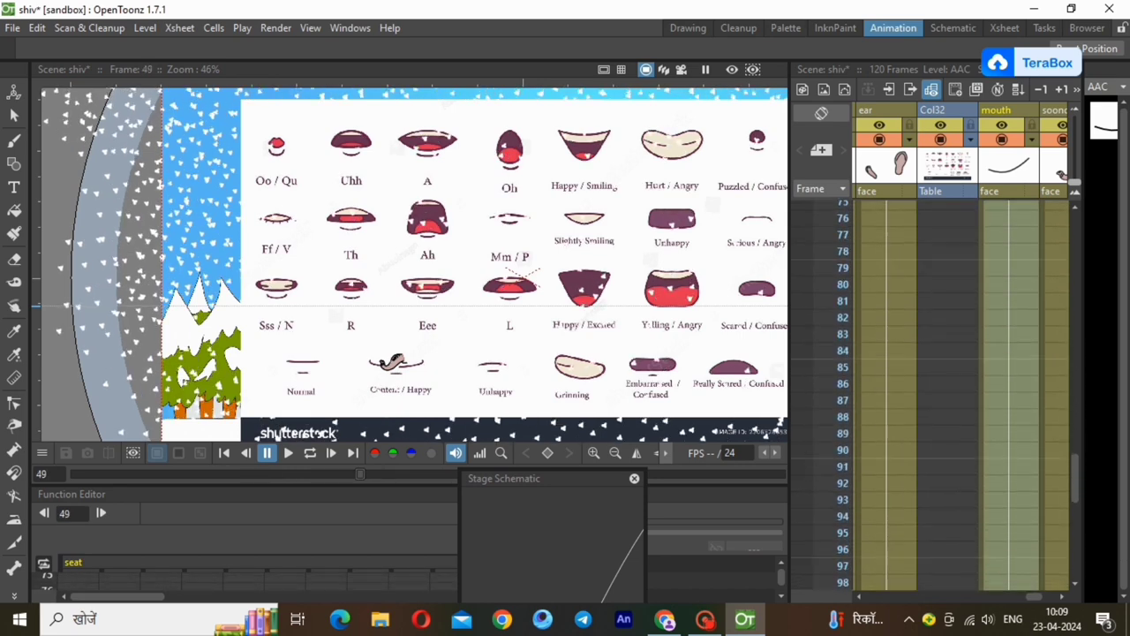
{"action": "right_click", "coordinate": [989, 419]}
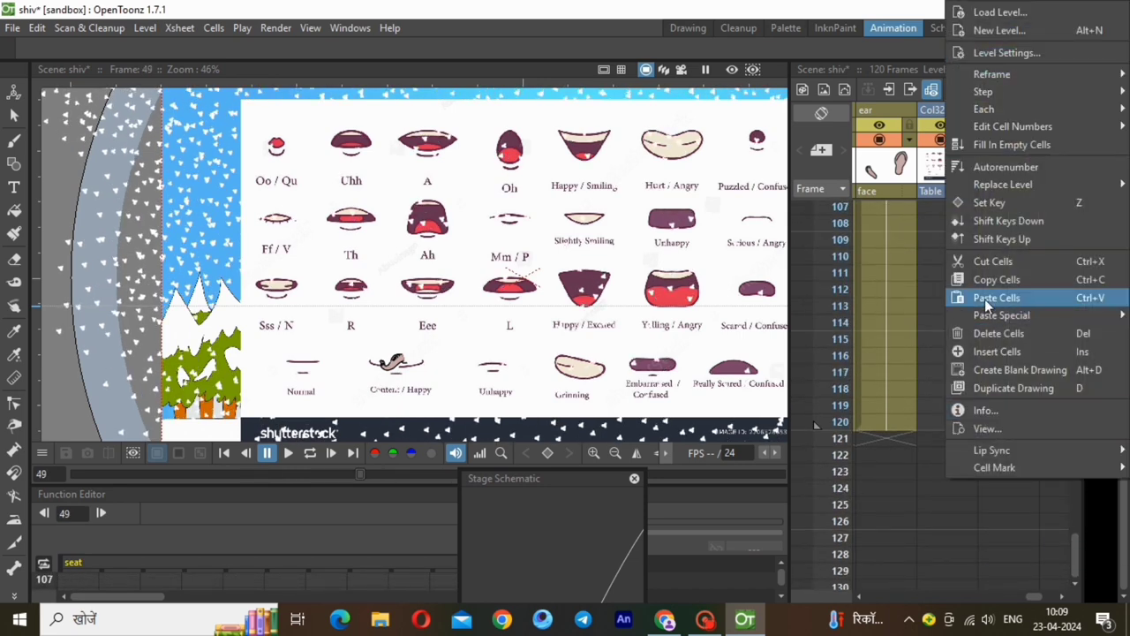
{"action": "left_click", "coordinate": [989, 332]}
Step: Create a new Toonz Vector Level at frame 49 in the mouth column
{"action": "scroll", "coordinate": [996, 428], "scroll_direction": "up", "scroll_amount": 20}
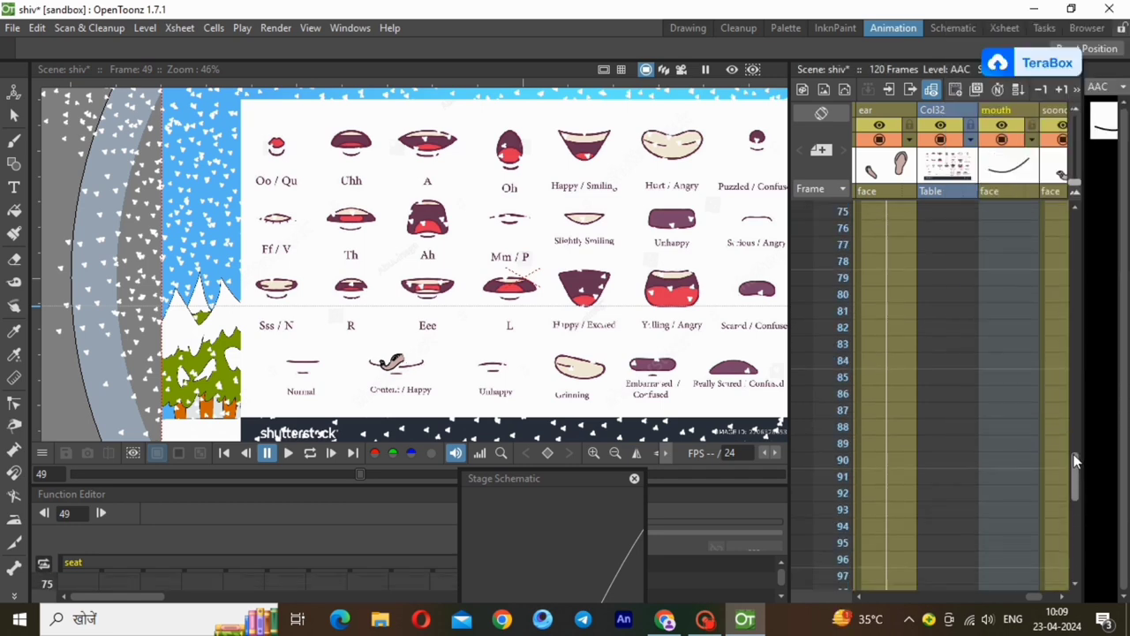
{"action": "left_click", "coordinate": [145, 27]}
{"action": "mouse_move", "coordinate": [159, 45]}
{"action": "left_click", "coordinate": [364, 87]}
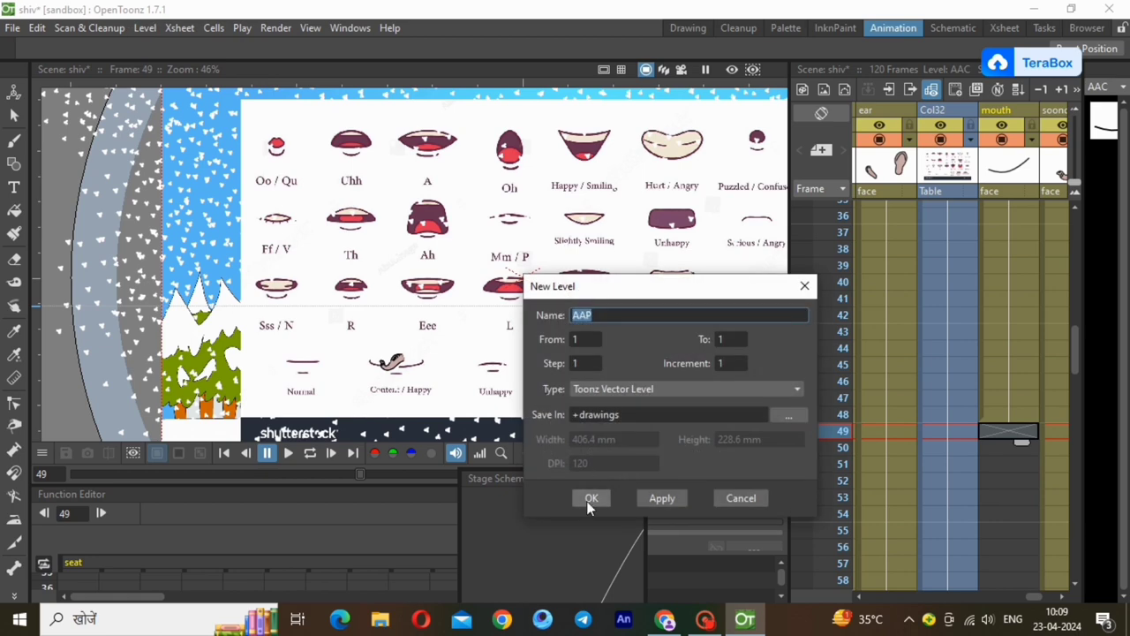
{"action": "left_click", "coordinate": [590, 499]}
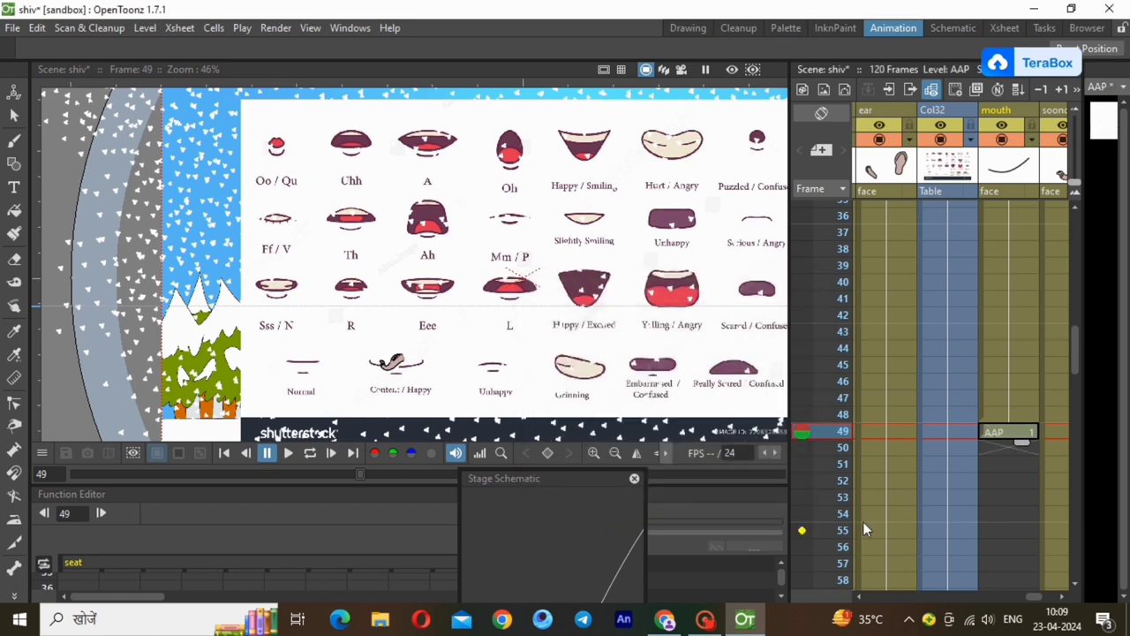
Step: Switch to the Drawing workspace, bring frame 49 into view on the timeline, and enlarge the viewer in width and height
{"action": "left_click", "coordinate": [685, 25]}
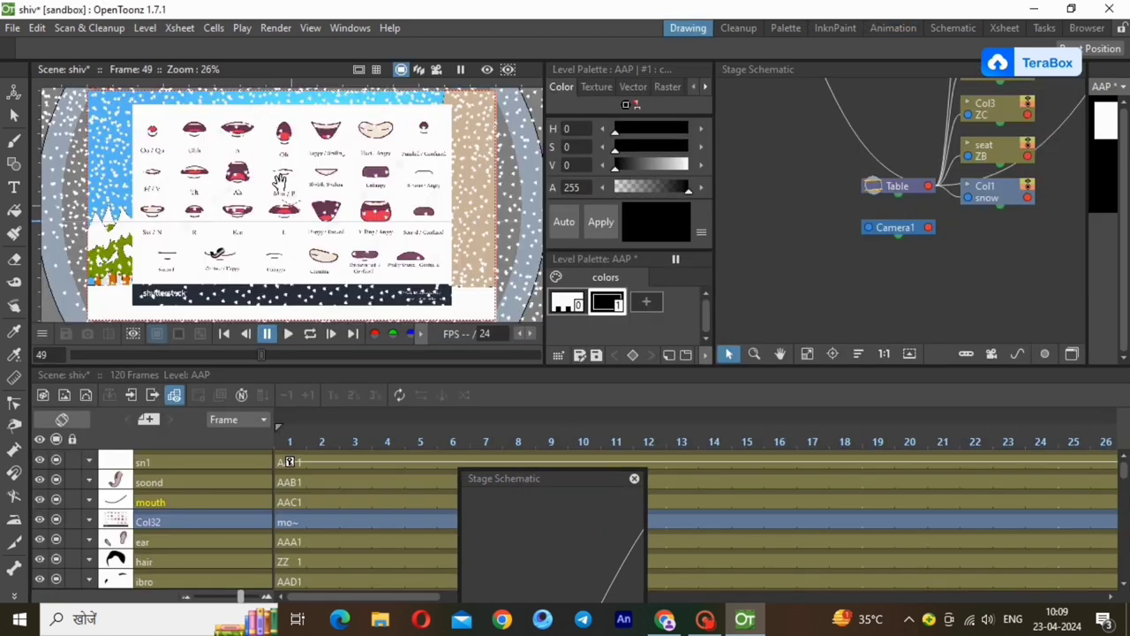
{"action": "left_click_drag", "start_coordinate": [424, 596], "coordinate": [658, 603]}
{"action": "left_click_drag", "start_coordinate": [712, 200], "coordinate": [910, 190]}
{"action": "left_click_drag", "start_coordinate": [602, 190], "coordinate": [750, 196]}
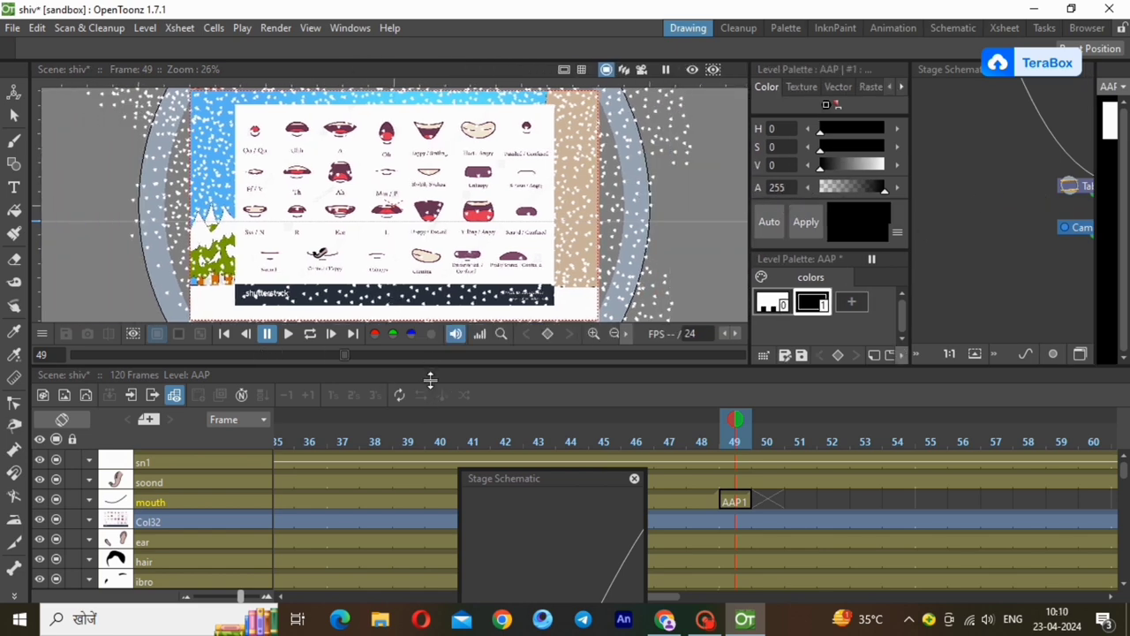
{"action": "left_click_drag", "start_coordinate": [430, 366], "coordinate": [430, 456]}
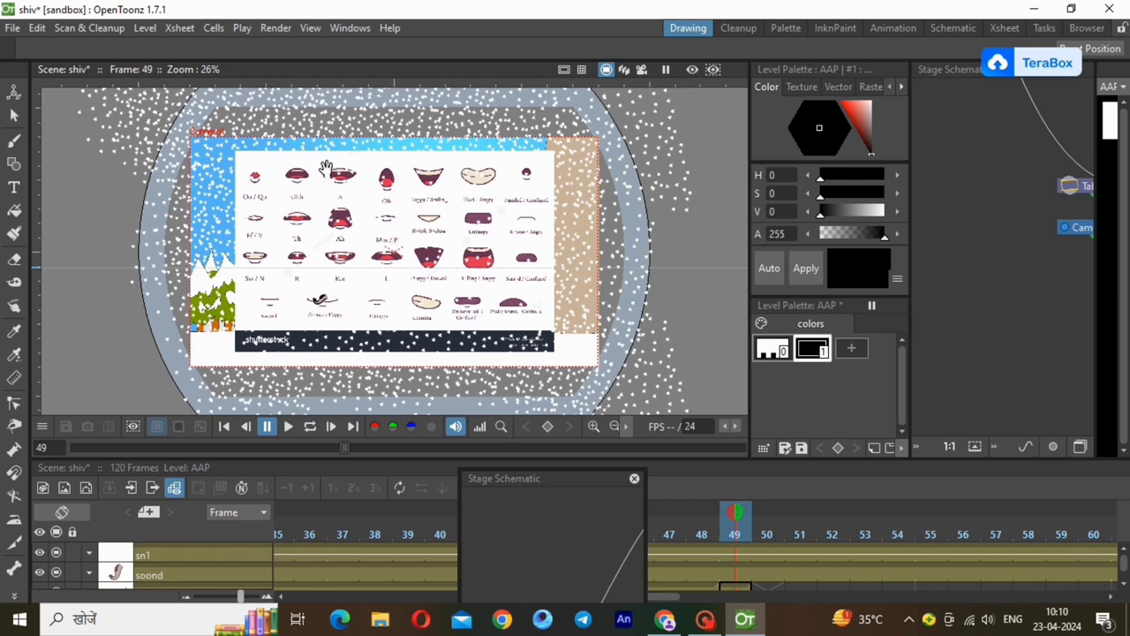
Step: Draw a closed triangular polyline over the chart's "A" mouth, joining both mouth corners and the middle of the lower lip
{"action": "scroll", "coordinate": [326, 167], "scroll_direction": "up", "scroll_amount": 5}
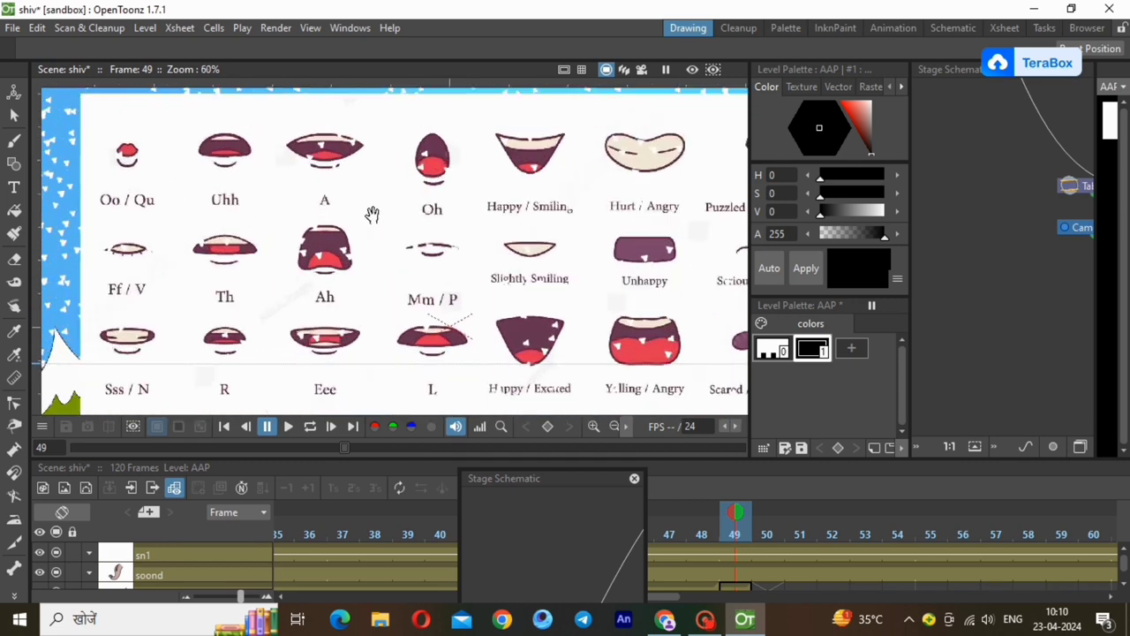
{"action": "scroll", "coordinate": [274, 105], "scroll_direction": "up", "scroll_amount": 4}
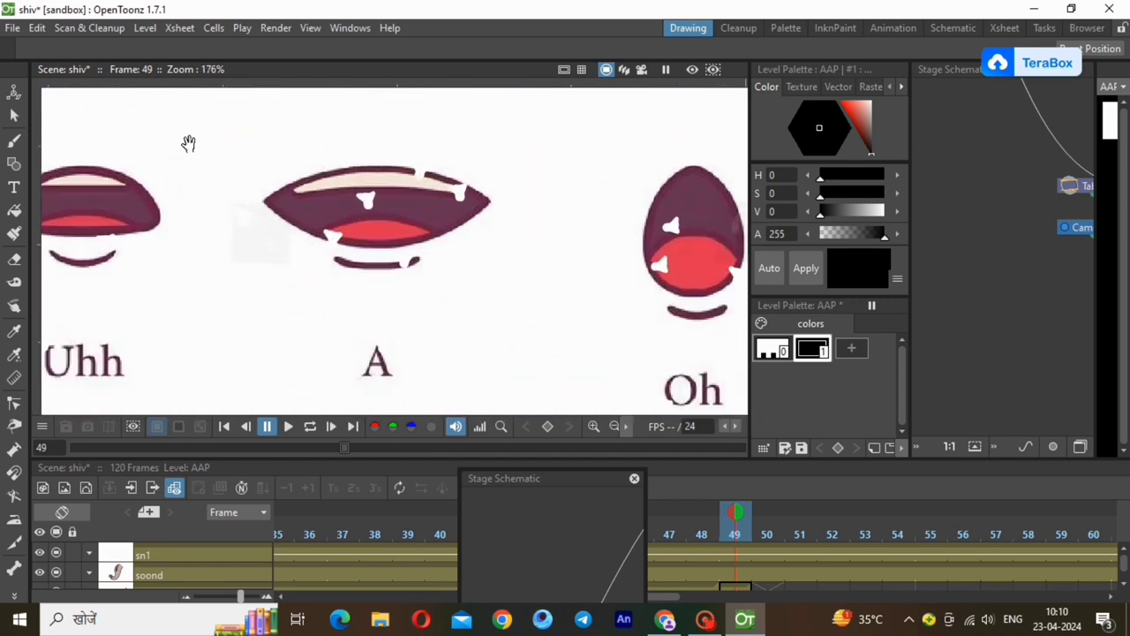
{"action": "key", "text": "g"}
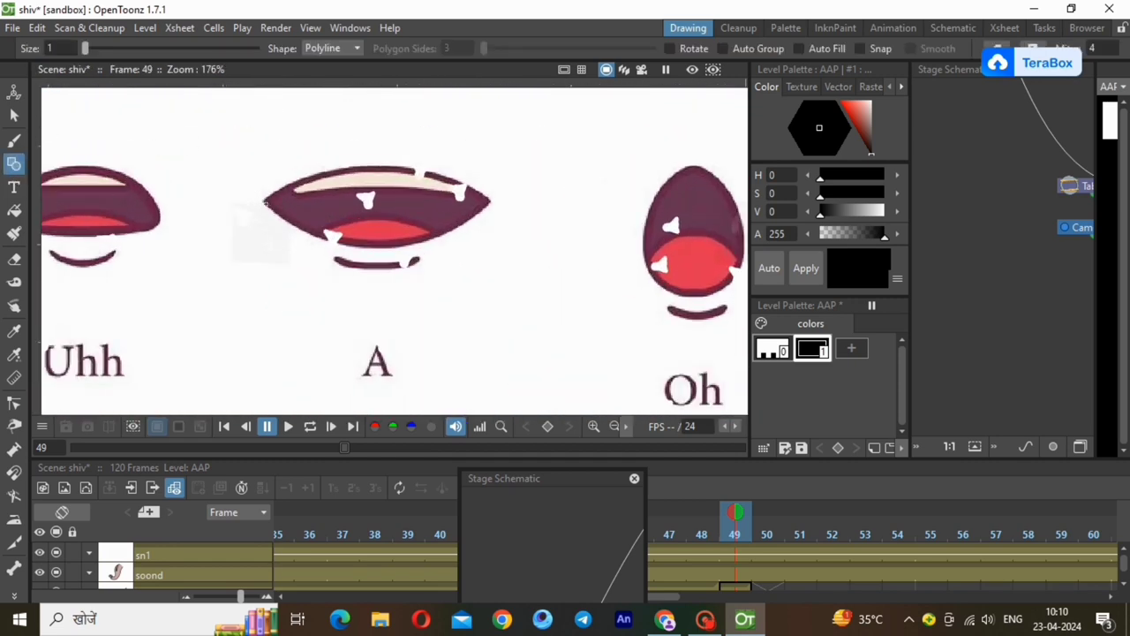
{"action": "left_click", "coordinate": [265, 201]}
{"action": "left_click", "coordinate": [265, 201]}
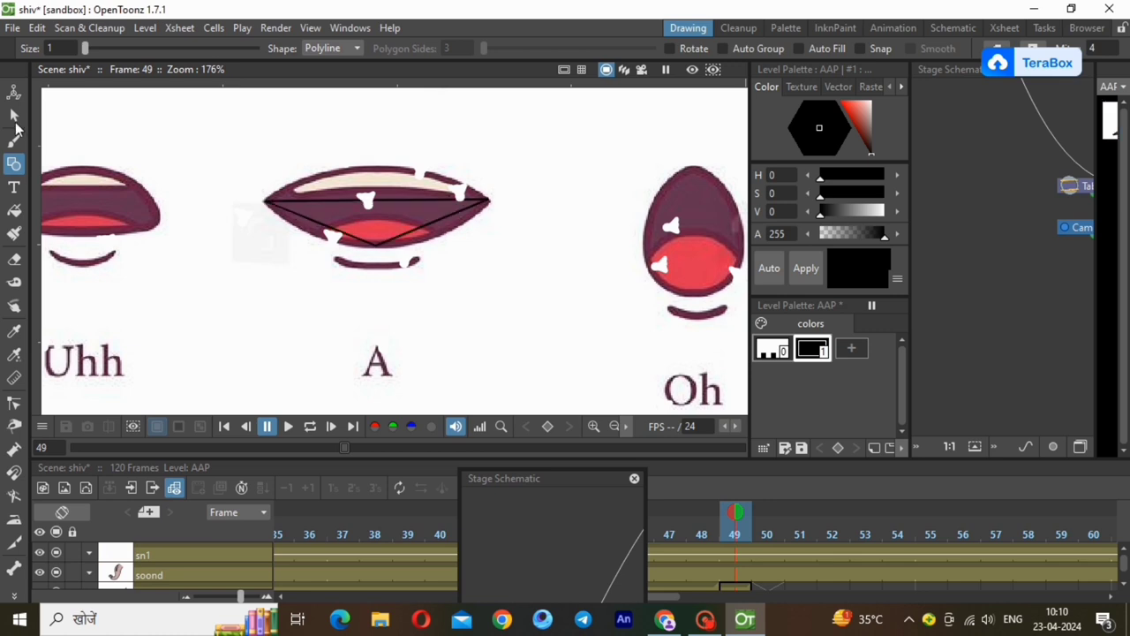
{"action": "left_click", "coordinate": [13, 115]}
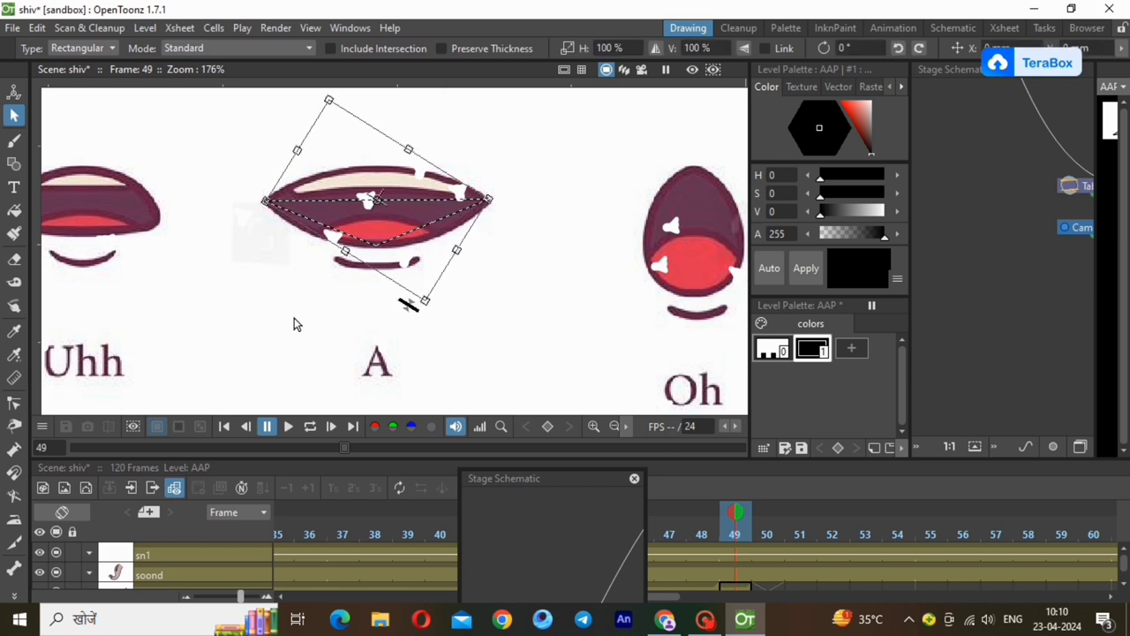
Step: Curve the top edge of the triangle to follow the upper lip of the "A" mouth with the Control Point Editor
{"action": "left_click", "coordinate": [16, 404]}
{"action": "left_click", "coordinate": [349, 200]}
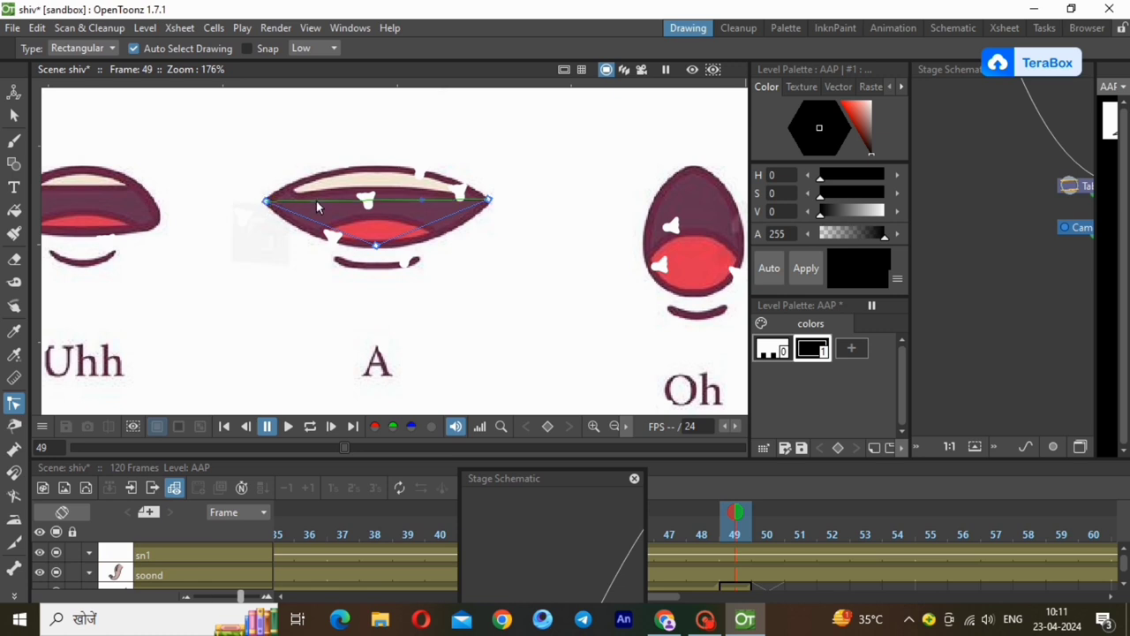
{"action": "left_click_drag", "start_coordinate": [332, 202], "coordinate": [324, 165]}
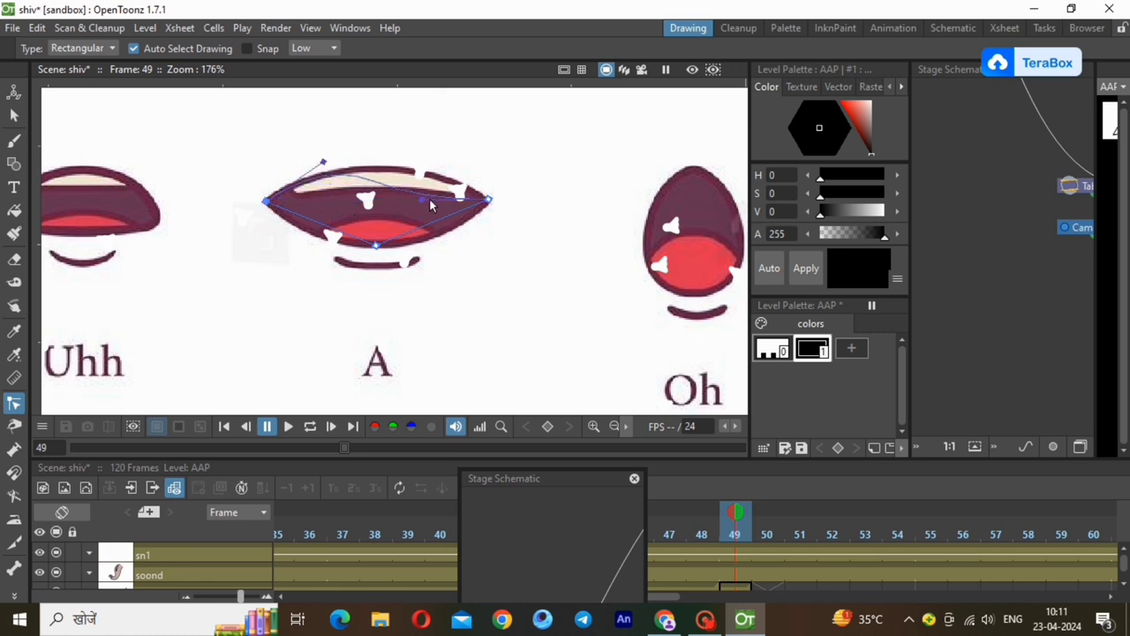
{"action": "left_click_drag", "start_coordinate": [458, 191], "coordinate": [444, 177]}
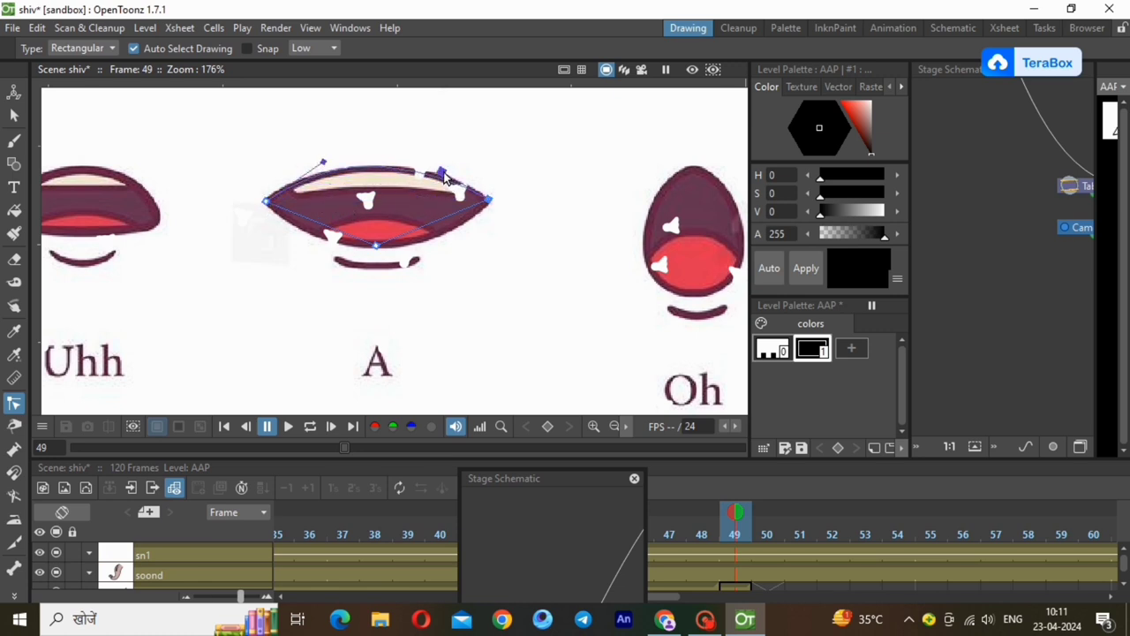
{"action": "left_click_drag", "start_coordinate": [326, 166], "coordinate": [326, 173]}
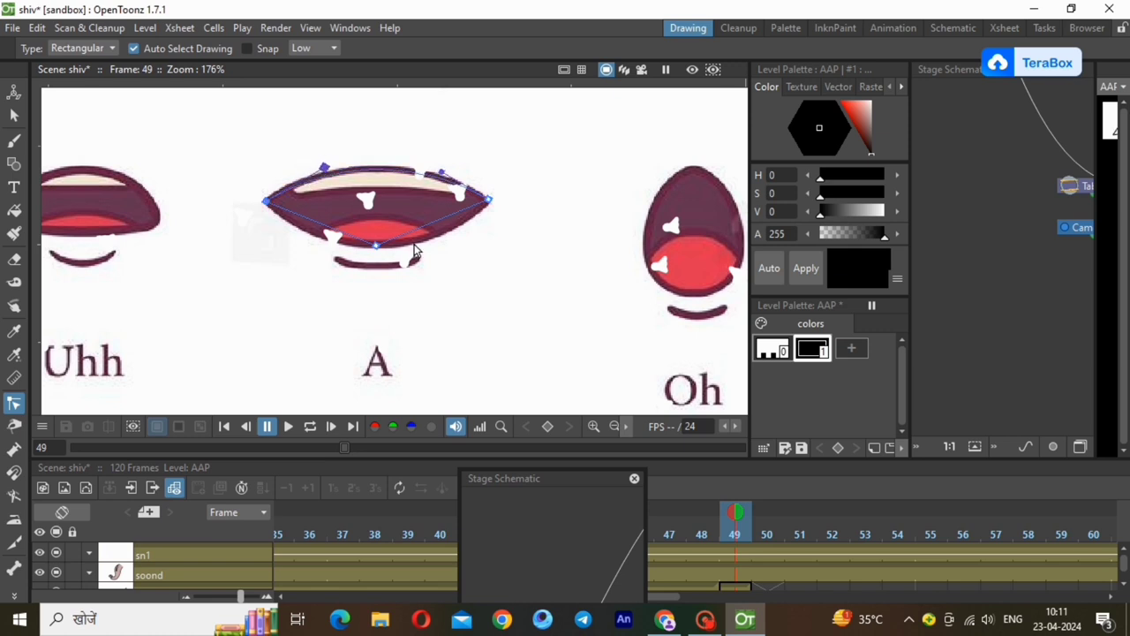
Step: Curve the outline's lower edges along the "A" mouth's lower lip, and add a palette style sampled from the mouth's dark purple
{"action": "mouse_move", "coordinate": [411, 232]}
{"action": "left_mouse_down"}
{"action": "mouse_move", "coordinate": [415, 253]}
{"action": "mouse_move", "coordinate": [466, 231]}
{"action": "mouse_move", "coordinate": [332, 251]}
{"action": "left_mouse_up"}
{"action": "left_click", "coordinate": [13, 210]}
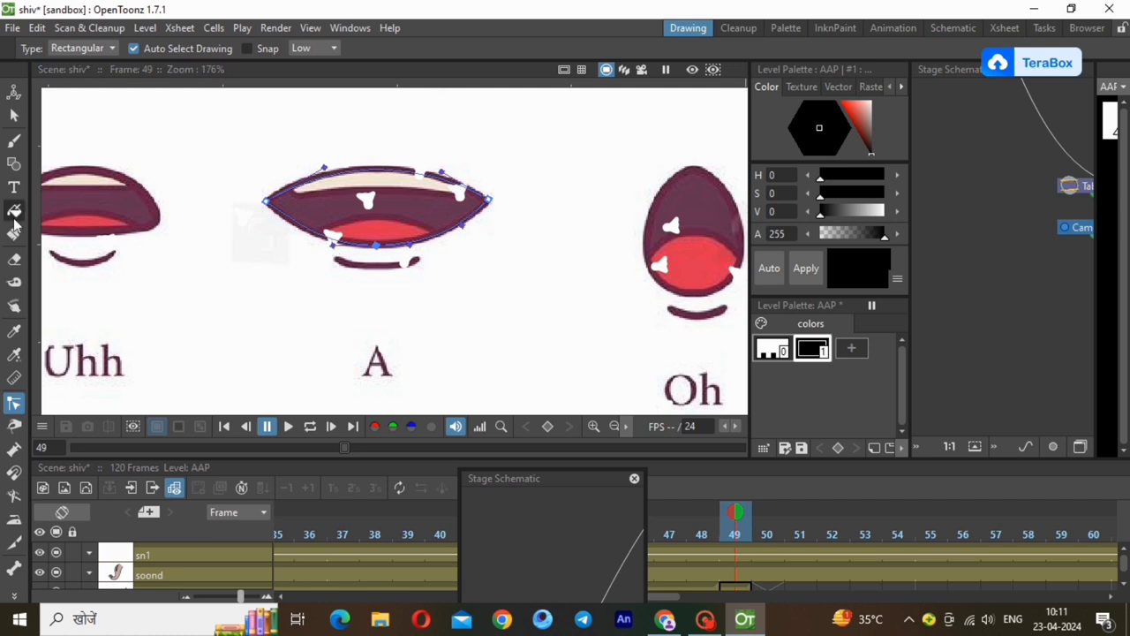
{"action": "left_click", "coordinate": [851, 348]}
{"action": "left_click", "coordinate": [13, 354]}
{"action": "left_click", "coordinate": [416, 218]}
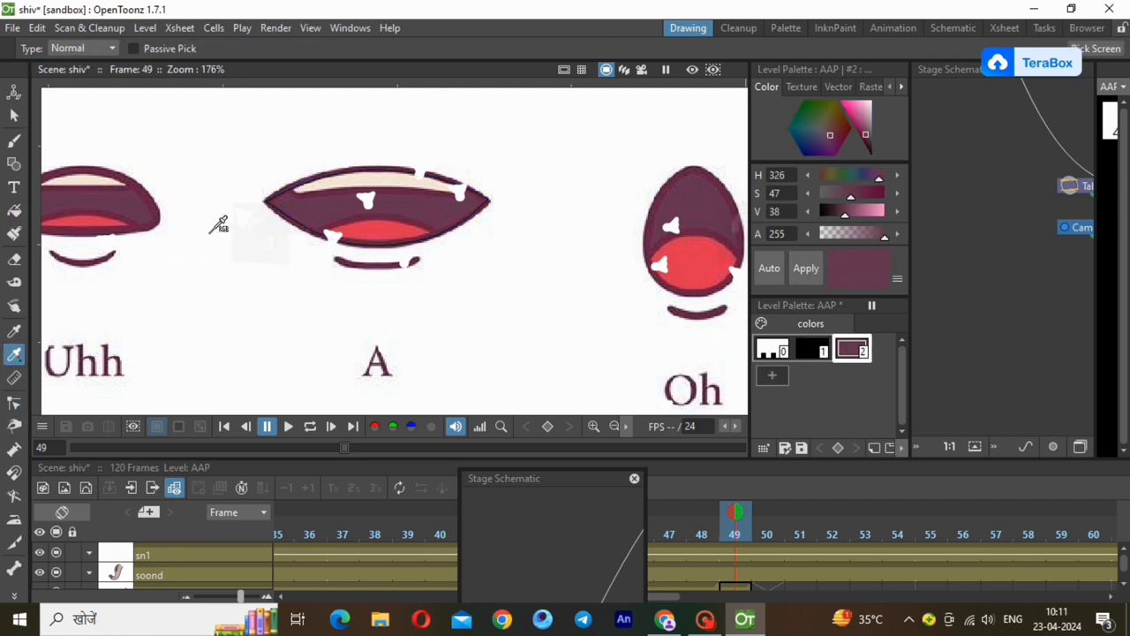
Step: Fill the traced "A" outline with the purple style and set the column's opacity to 70% so the chart shows through
{"action": "left_click", "coordinate": [13, 210]}
{"action": "left_click_drag", "start_coordinate": [221, 129], "coordinate": [490, 291]}
{"action": "left_click_drag", "start_coordinate": [380, 378], "coordinate": [323, 97]}
{"action": "left_click_drag", "start_coordinate": [536, 287], "coordinate": [281, 5]}
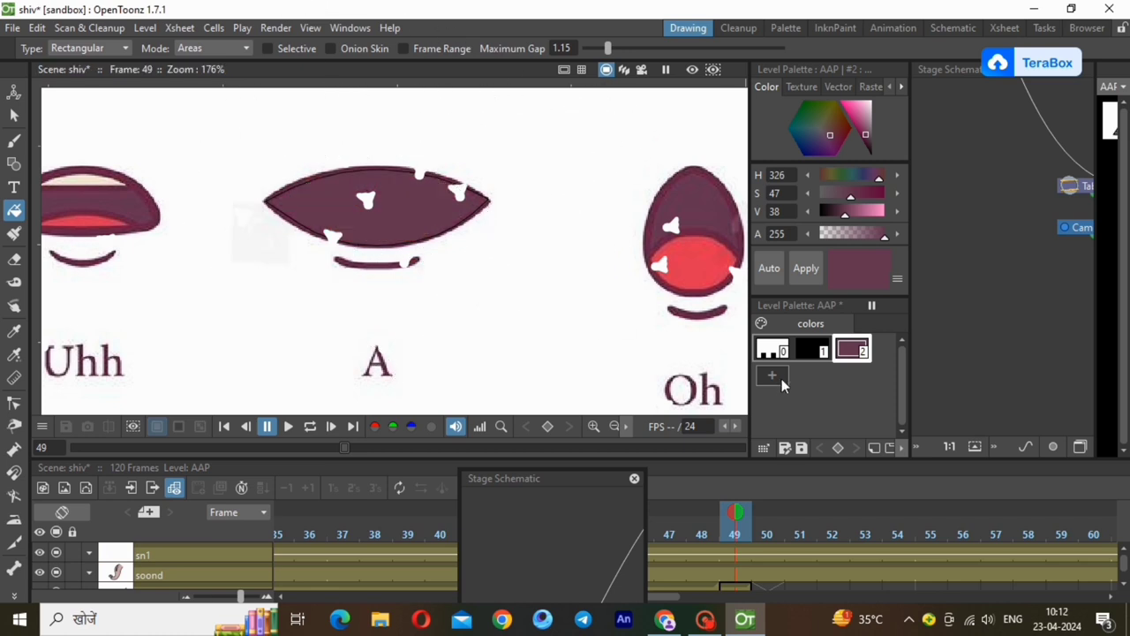
{"action": "left_click", "coordinate": [89, 575]}
{"action": "left_click", "coordinate": [171, 616]}
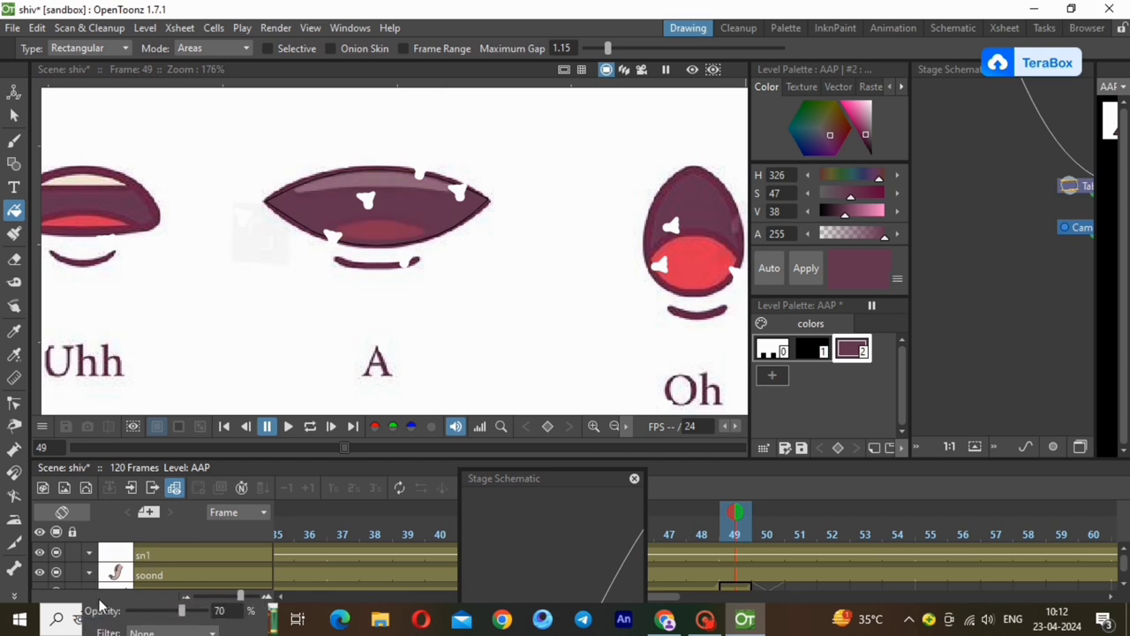
Step: Draw a black polyline across the base of the "A" mouth's tongue and curve it upward along the tongue's top edge
{"action": "left_click", "coordinate": [13, 164]}
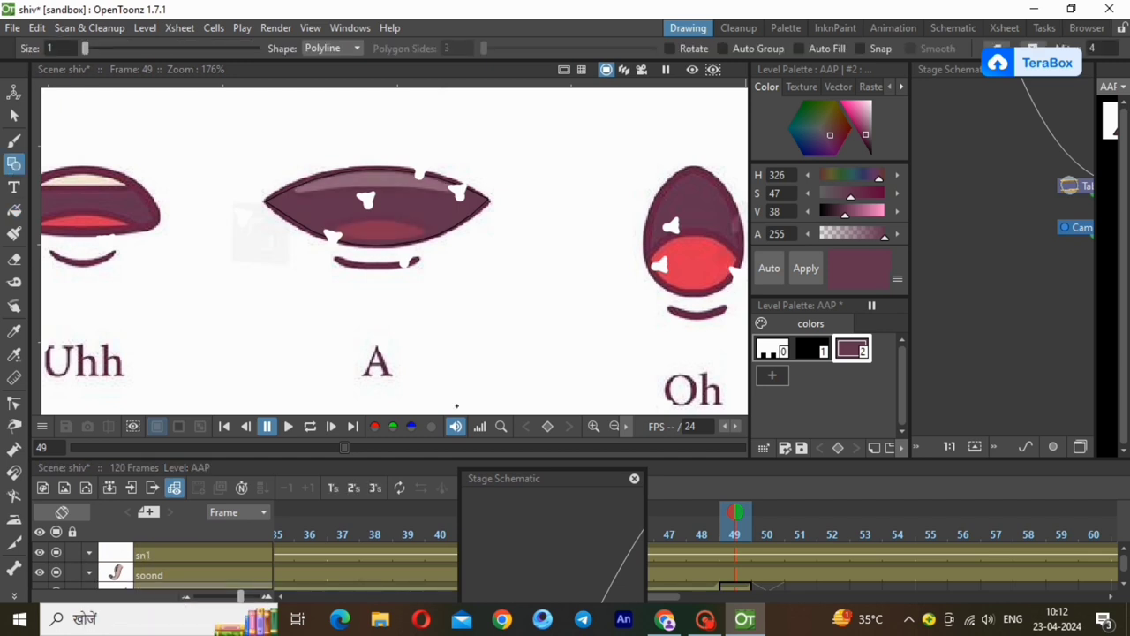
{"action": "left_click", "coordinate": [812, 349]}
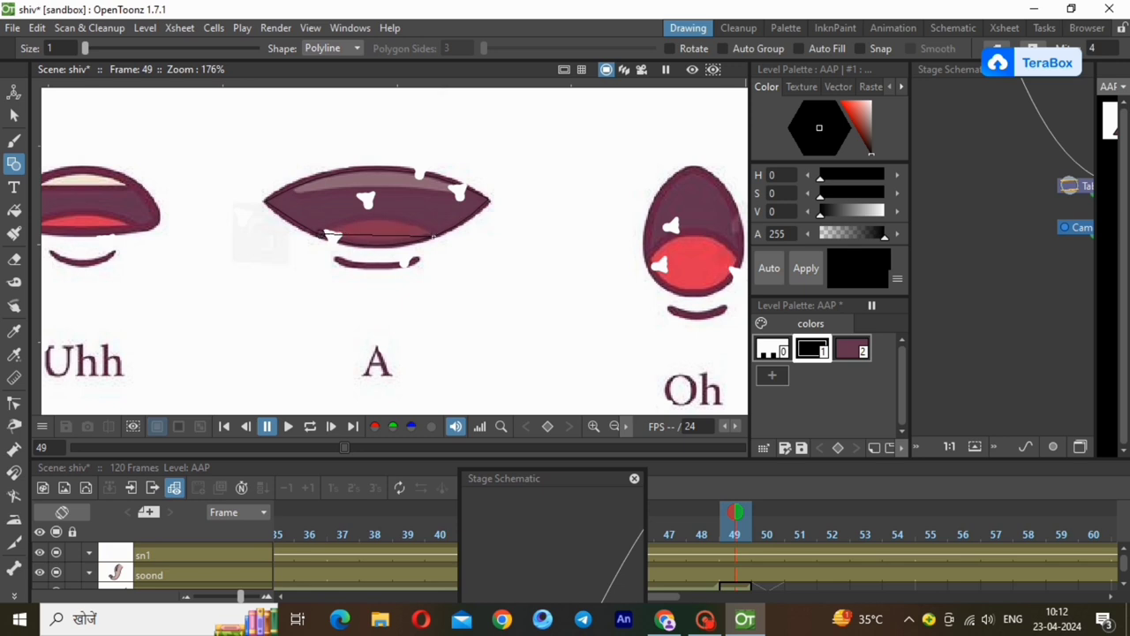
{"action": "key", "text": "s"}
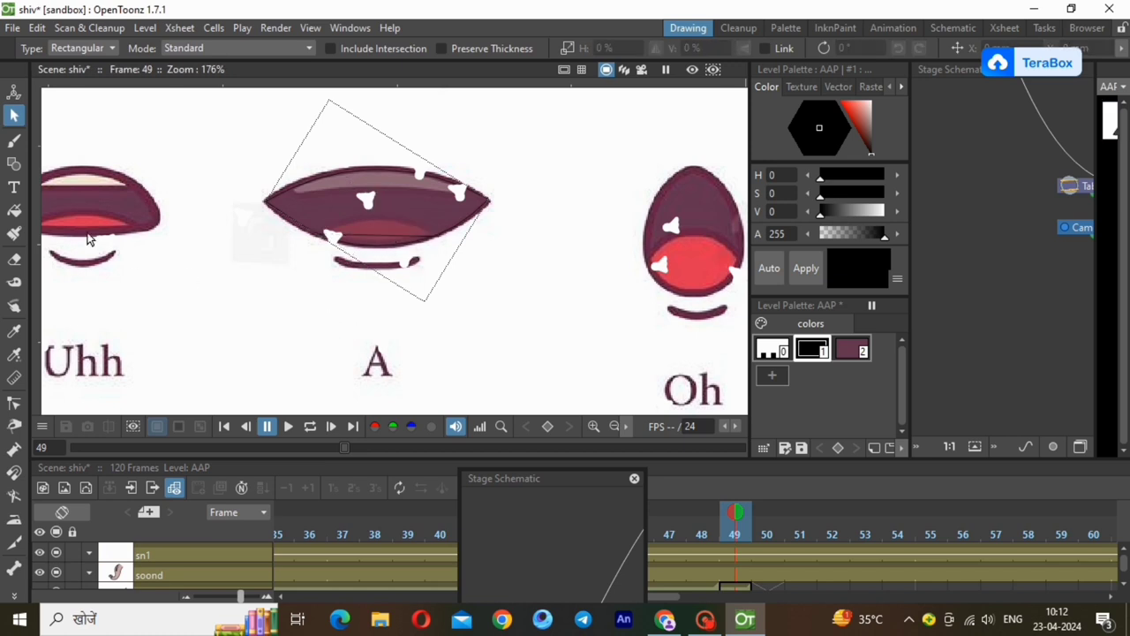
{"action": "left_click", "coordinate": [14, 403]}
{"action": "left_click", "coordinate": [355, 240]}
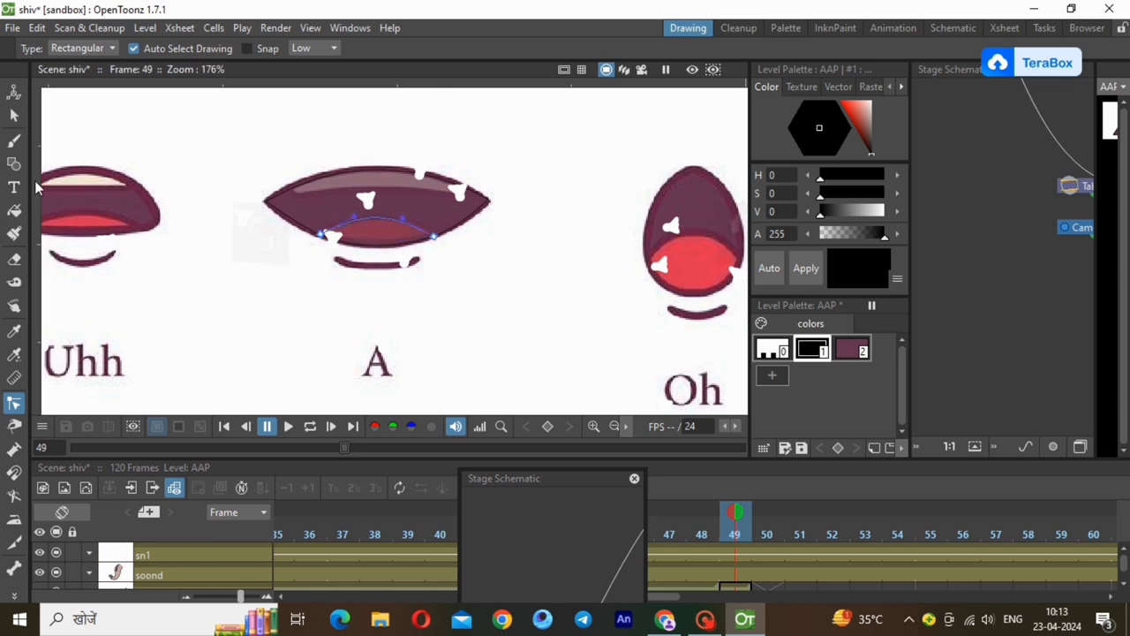
Step: Add a red palette style with H 0, S 58, V 70 and fill the "A" mouth's tongue area with it
{"action": "left_click", "coordinate": [14, 210]}
{"action": "left_click", "coordinate": [772, 375]}
{"action": "left_click_drag", "start_coordinate": [867, 126], "coordinate": [855, 126]}
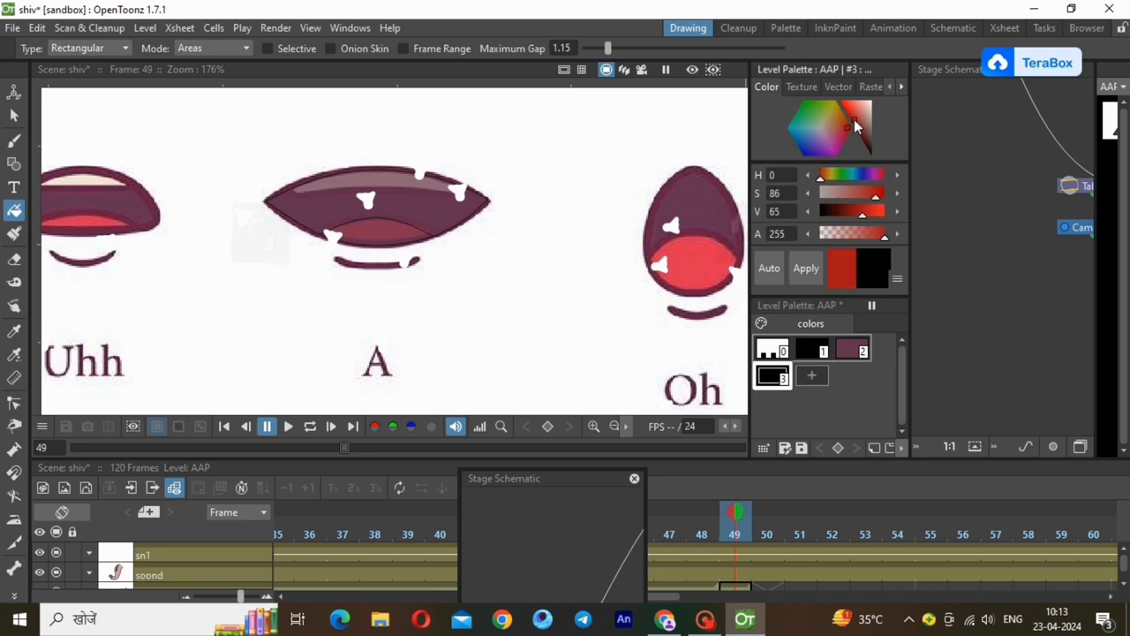
{"action": "left_click", "coordinate": [860, 117]}
{"action": "left_click", "coordinate": [806, 268]}
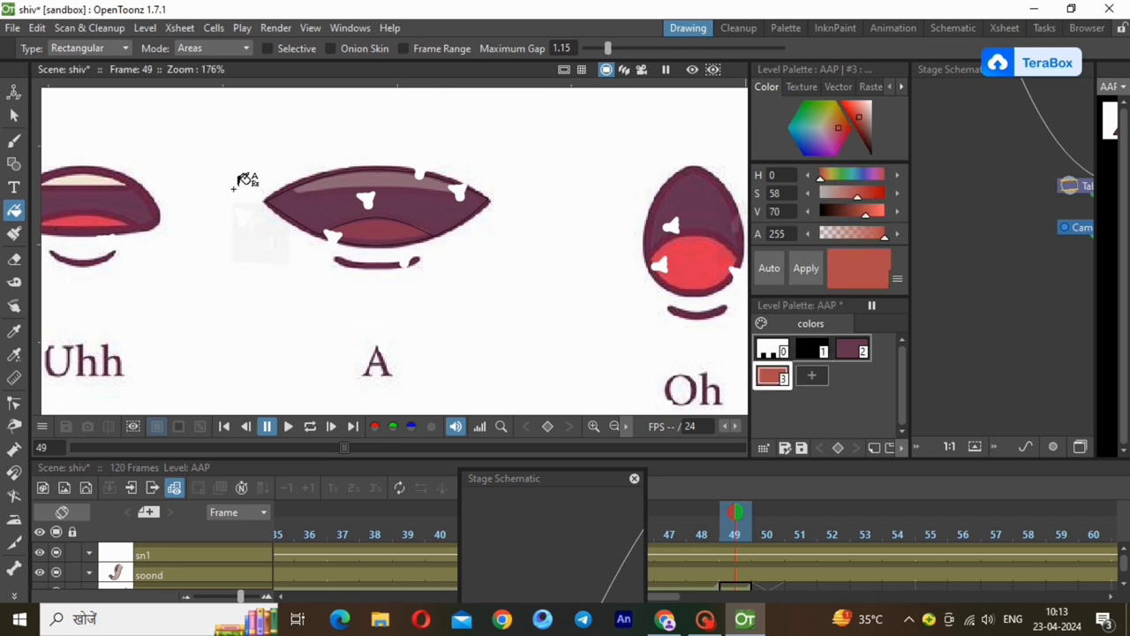
{"action": "left_click_drag", "start_coordinate": [242, 156], "coordinate": [468, 273]}
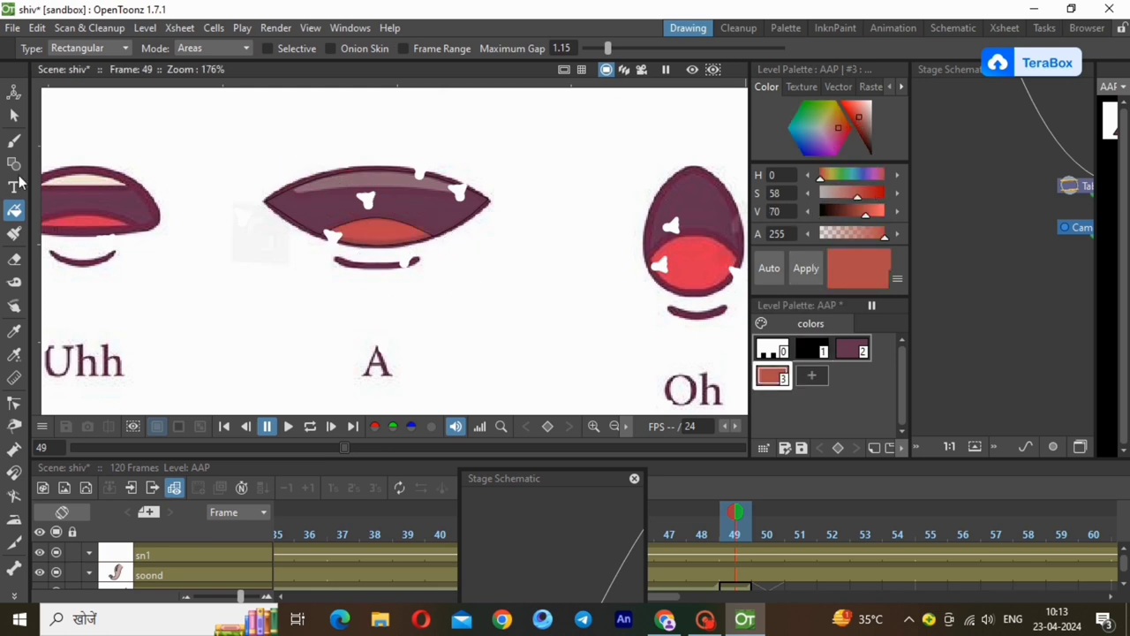
Step: Draw a black line across the "A" mouth beneath the upper teeth and bend it to follow their lower edge
{"action": "key", "text": "g"}
{"action": "left_click", "coordinate": [803, 351]}
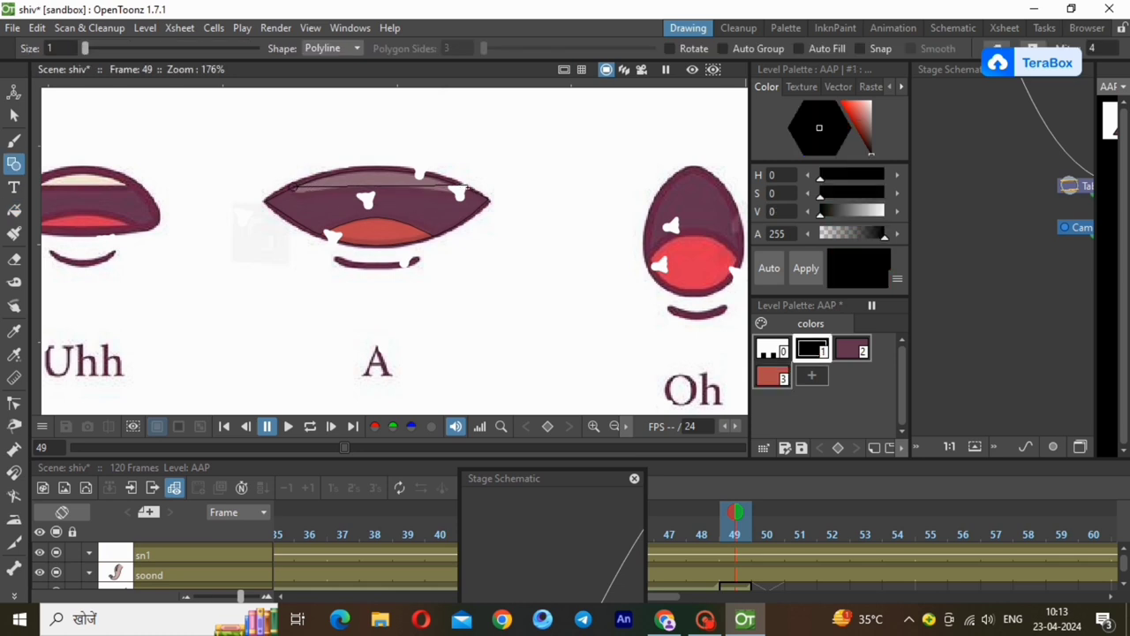
{"action": "double_click", "coordinate": [468, 187]}
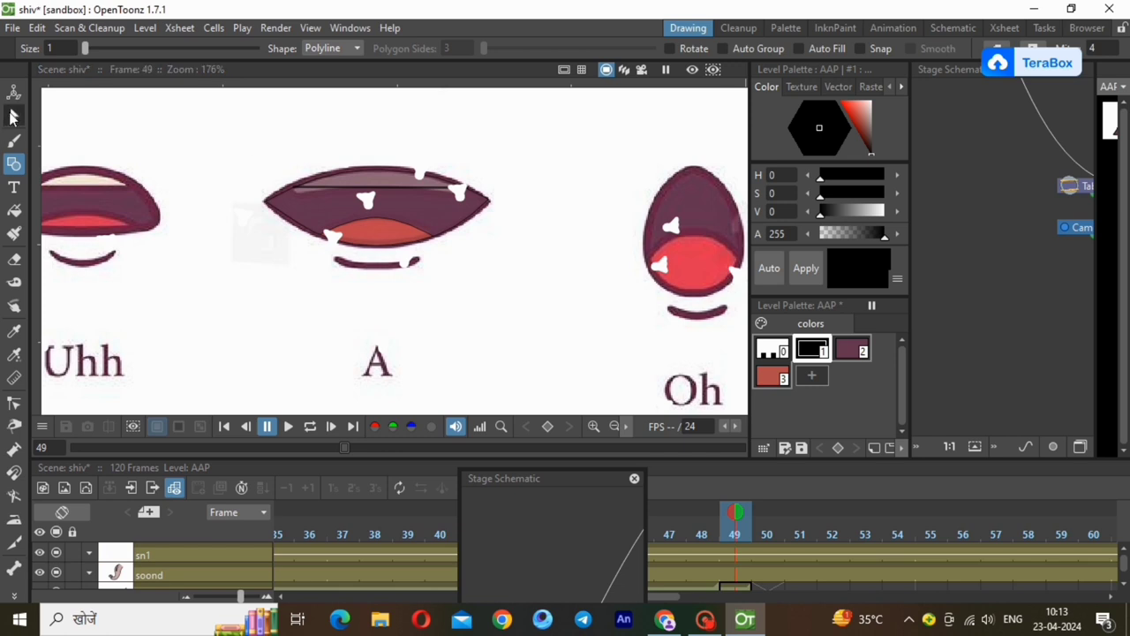
{"action": "left_click", "coordinate": [13, 116]}
{"action": "left_click", "coordinate": [397, 189]}
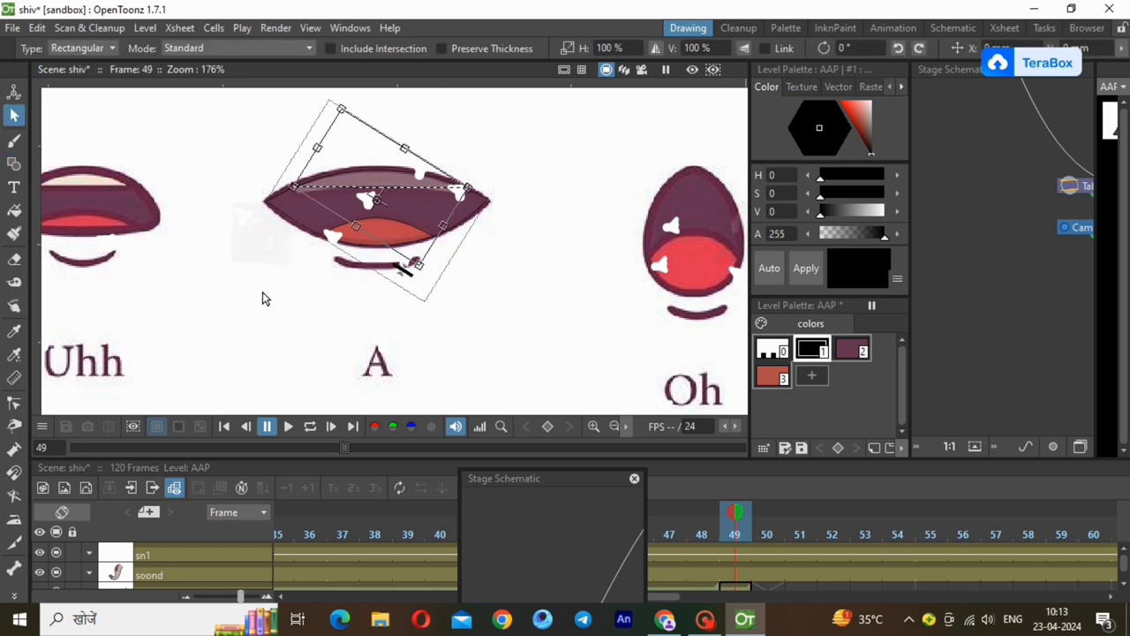
{"action": "key", "text": "c"}
{"action": "left_click", "coordinate": [339, 196]}
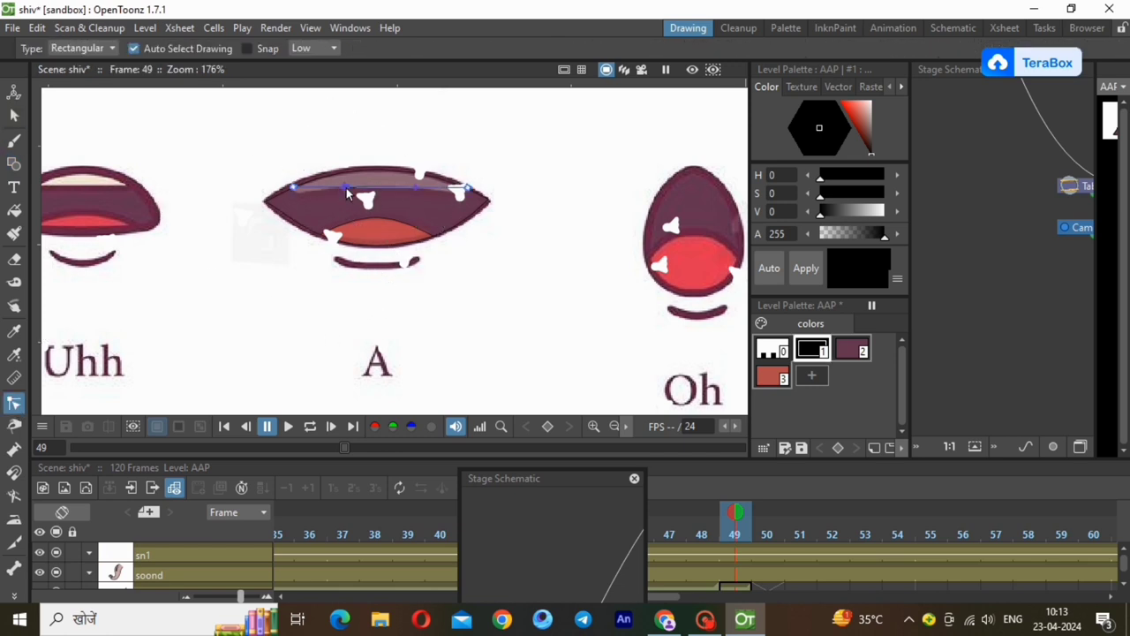
{"action": "left_click_drag", "start_coordinate": [348, 191], "coordinate": [290, 197]}
{"action": "left_click_drag", "start_coordinate": [444, 195], "coordinate": [458, 194]}
{"action": "left_click", "coordinate": [393, 190]}
Step: Add a white palette style with H 0, S 0, V 100 and fill the upper teeth area of the "A" mouth
{"action": "left_click", "coordinate": [812, 374]}
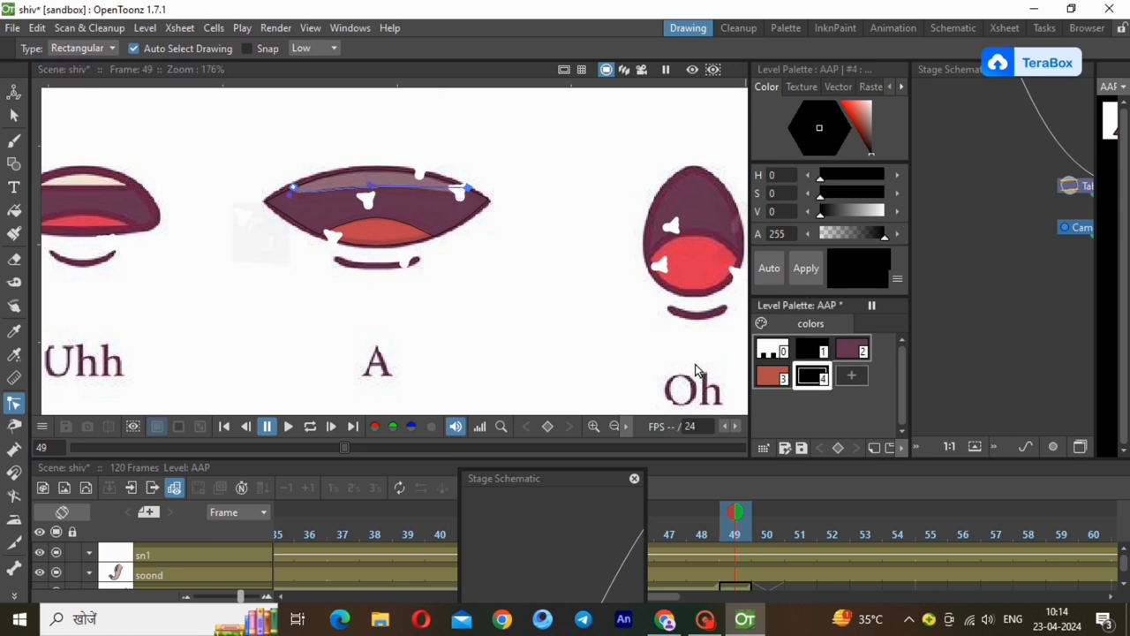
{"action": "left_click", "coordinate": [15, 210]}
{"action": "left_click", "coordinate": [805, 267]}
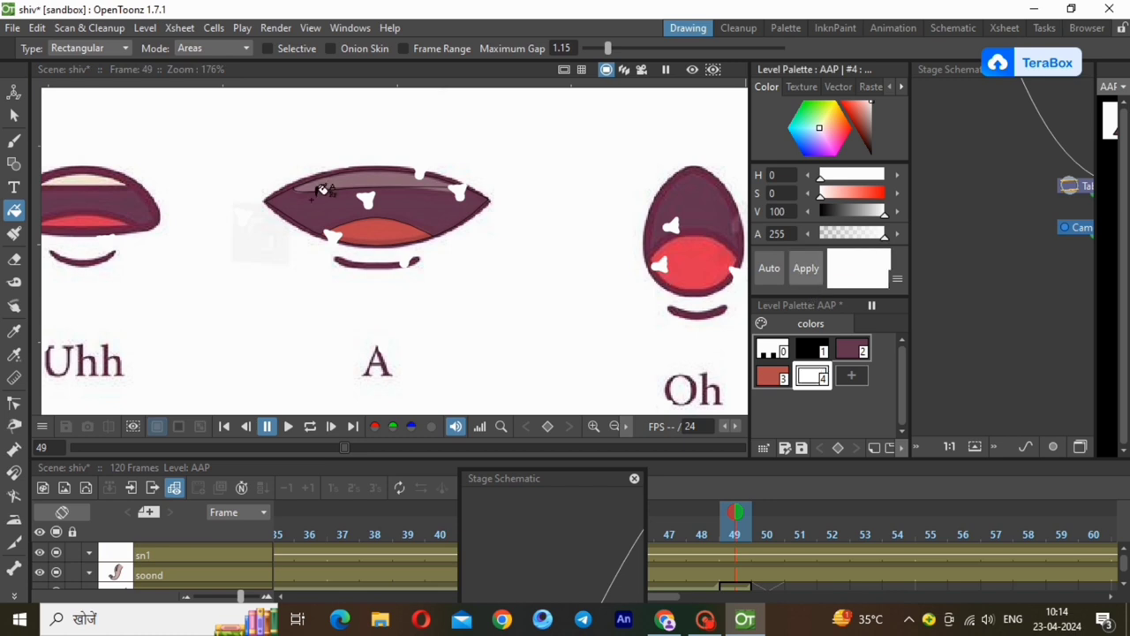
{"action": "left_click_drag", "start_coordinate": [343, 383], "coordinate": [406, 270]}
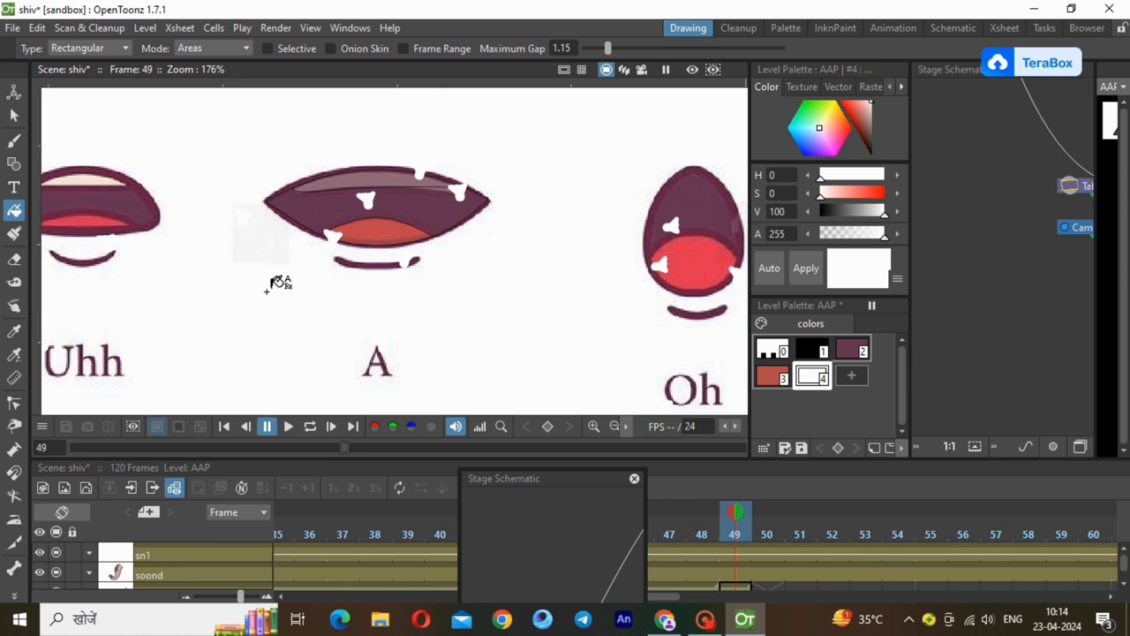
{"action": "left_click_drag", "start_coordinate": [281, 288], "coordinate": [342, 201]}
{"action": "left_click_drag", "start_coordinate": [407, 333], "coordinate": [438, 221]}
{"action": "left_click_drag", "start_coordinate": [497, 162], "coordinate": [494, 256]}
{"action": "left_click_drag", "start_coordinate": [415, 281], "coordinate": [335, 77]}
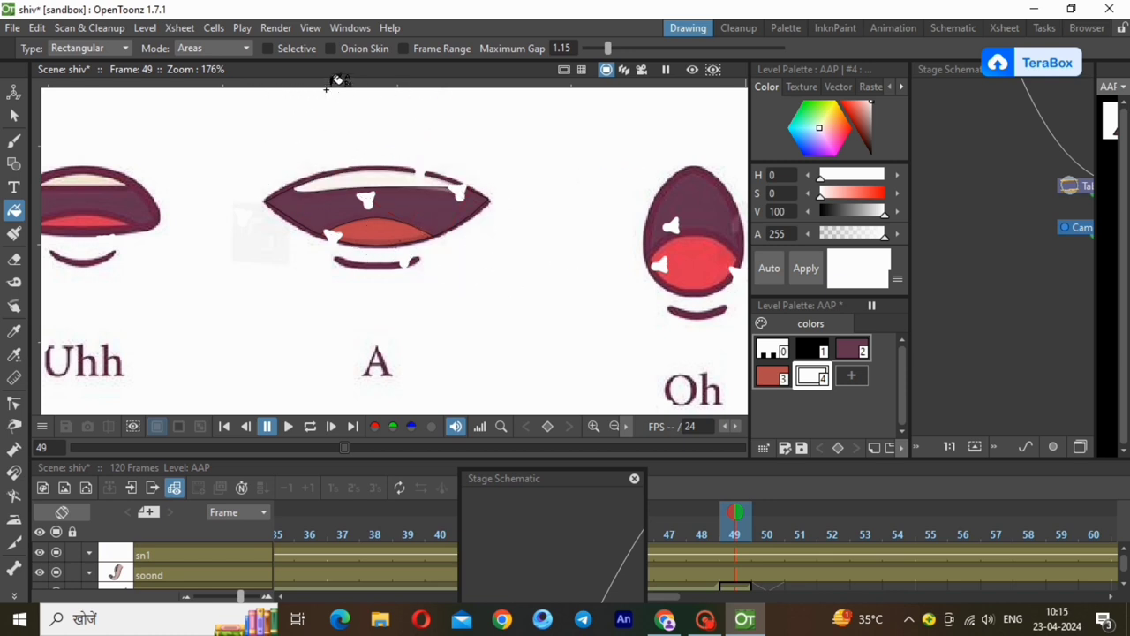
Step: Create a new Toonz Vector Level named AAQ at frame 50 in the mouth column
{"action": "left_click", "coordinate": [1125, 586]}
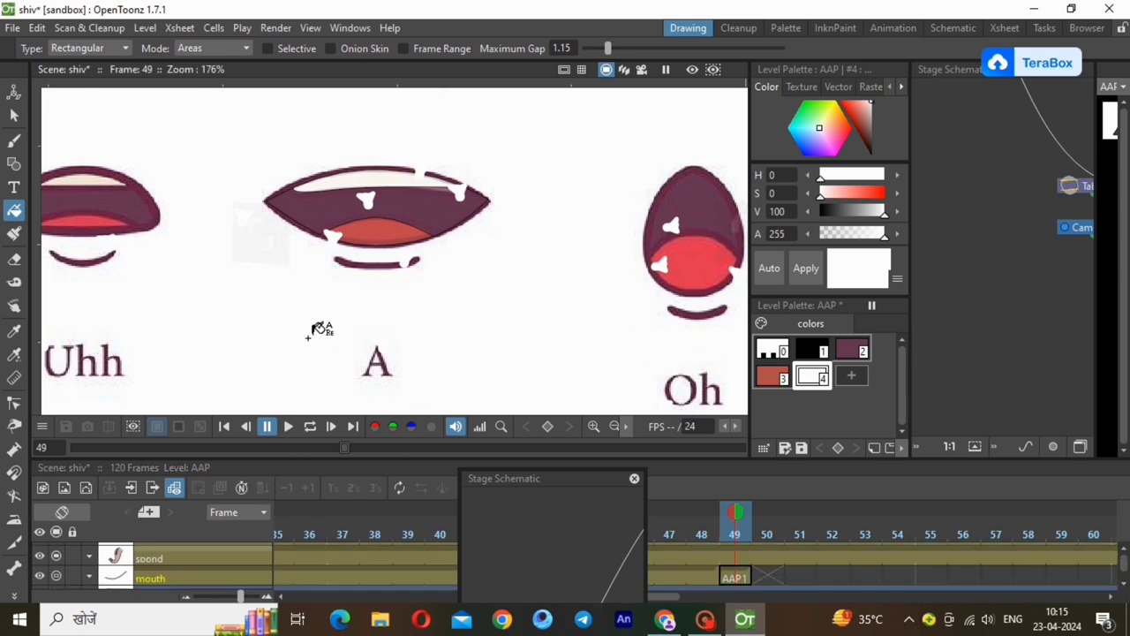
{"action": "left_click", "coordinate": [772, 578]}
{"action": "left_click", "coordinate": [146, 27]}
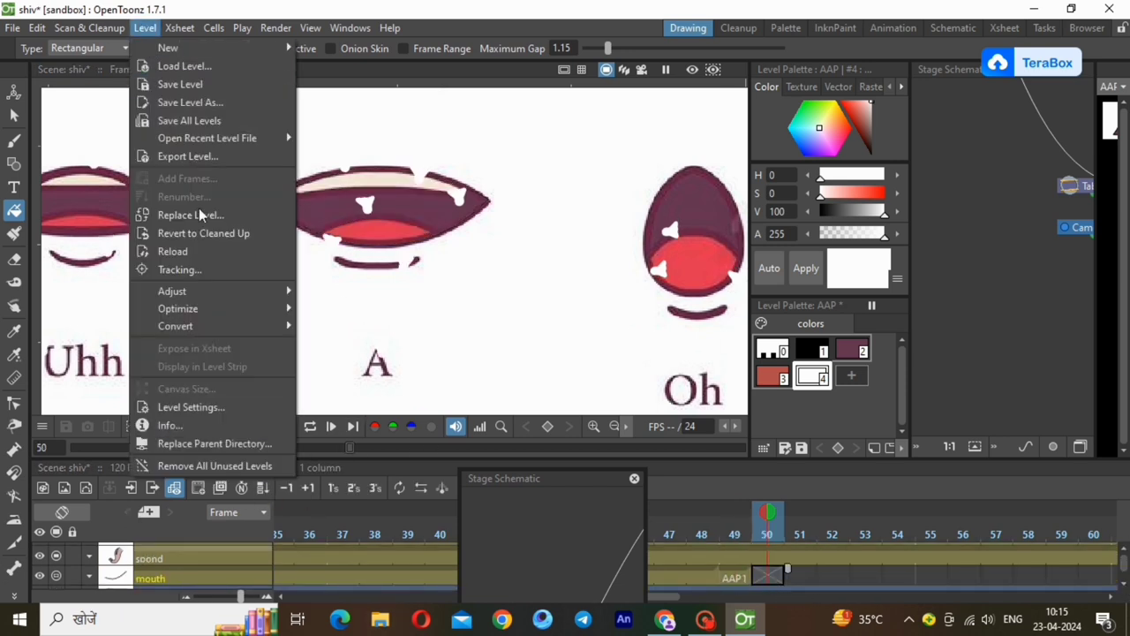
{"action": "mouse_move", "coordinate": [264, 48]}
{"action": "left_click", "coordinate": [341, 55]}
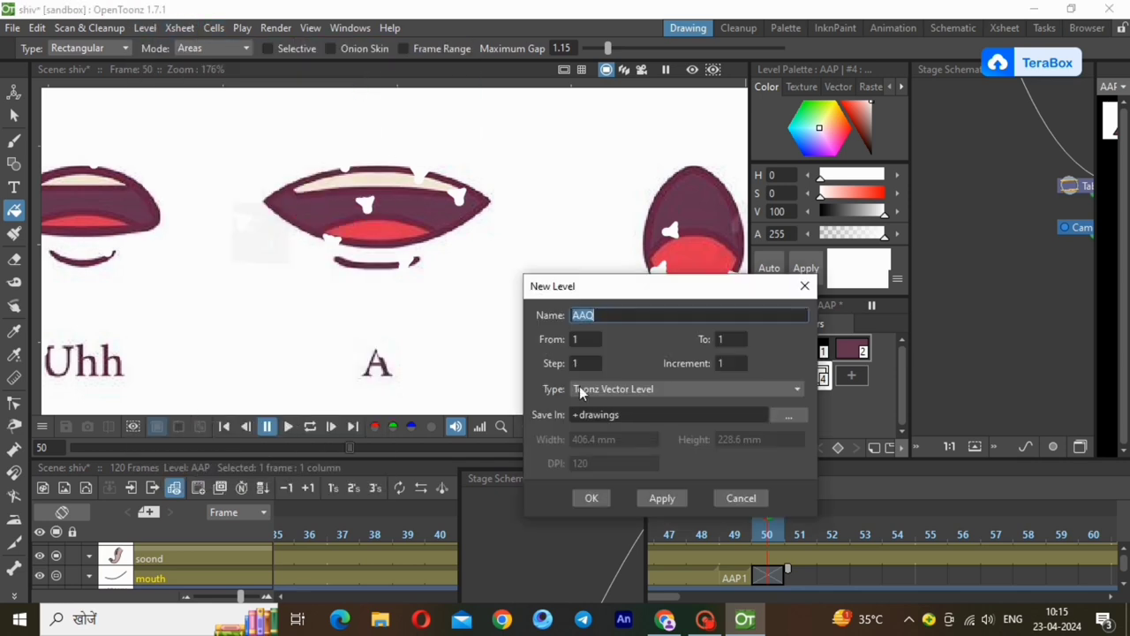
{"action": "left_click", "coordinate": [591, 497]}
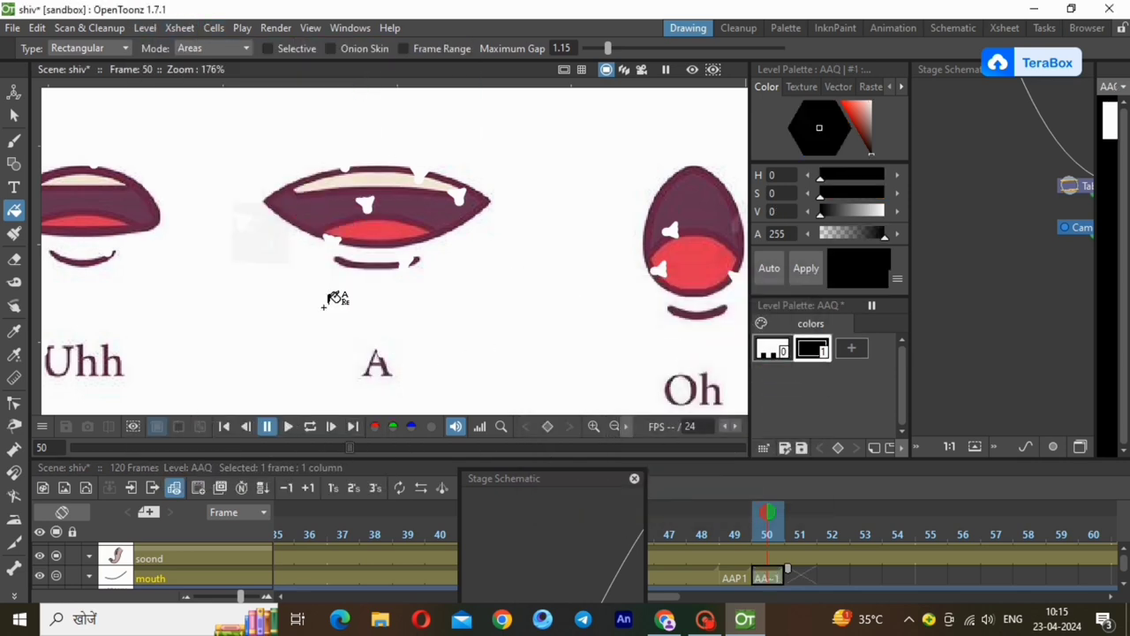
Step: Draw a closed triangular polyline over the chart's "Eee" mouth, joining both mouth corners and the middle of the lower lip
{"action": "scroll", "coordinate": [256, 346], "scroll_direction": "down", "scroll_amount": 1}
{"action": "scroll", "coordinate": [412, 134], "scroll_direction": "down", "scroll_amount": 4}
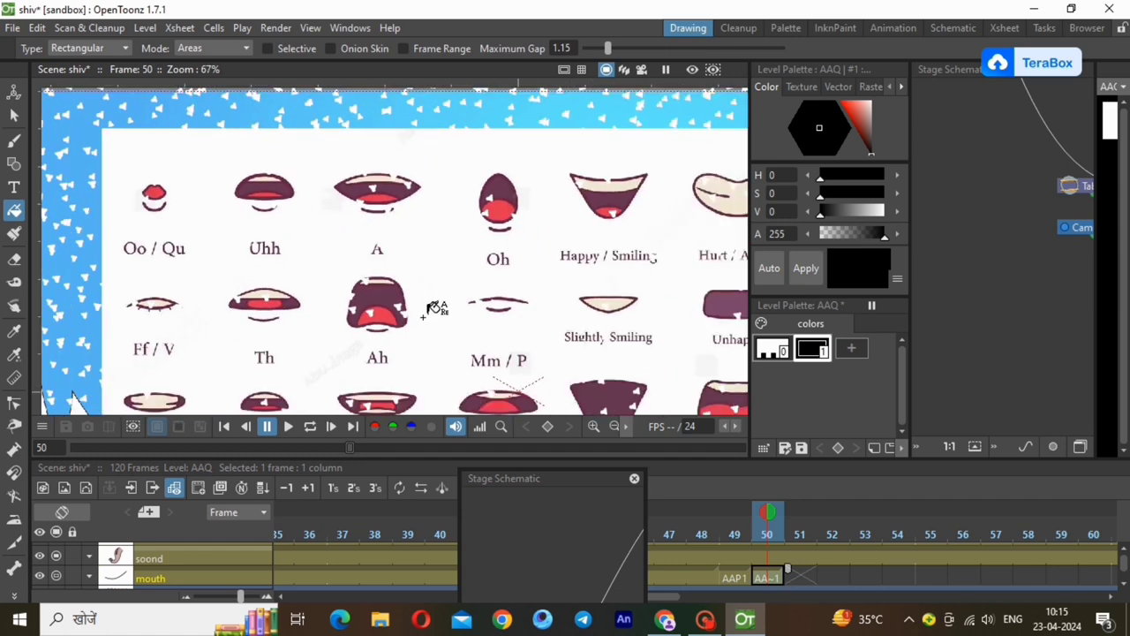
{"action": "scroll", "coordinate": [432, 217], "scroll_direction": "down", "scroll_amount": 1}
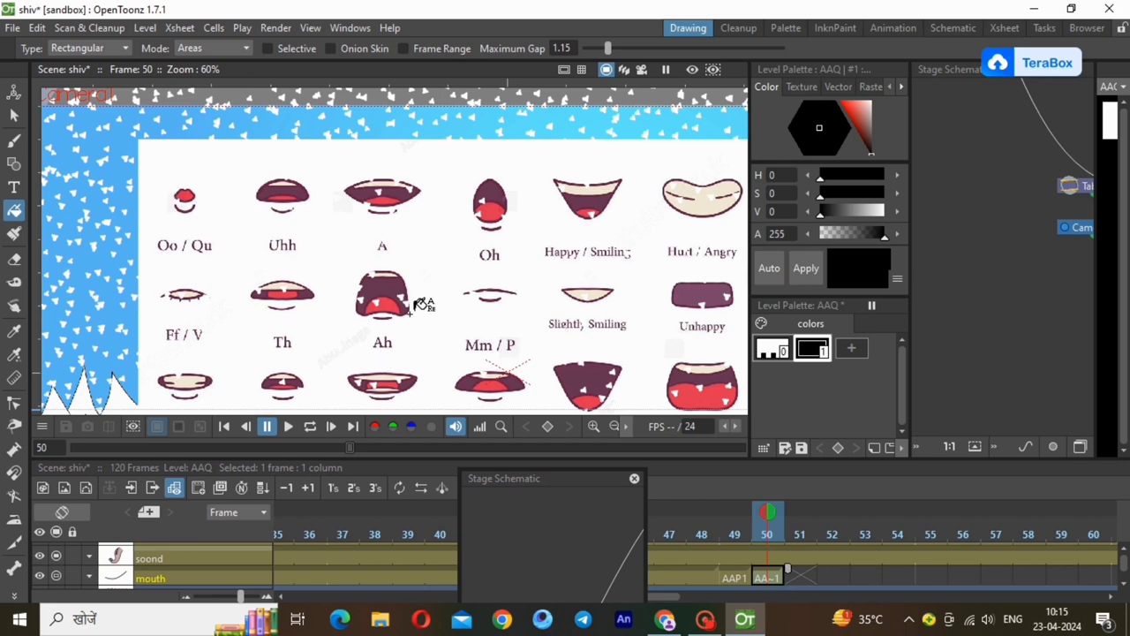
{"action": "scroll", "coordinate": [447, 212], "scroll_direction": "up", "scroll_amount": 1}
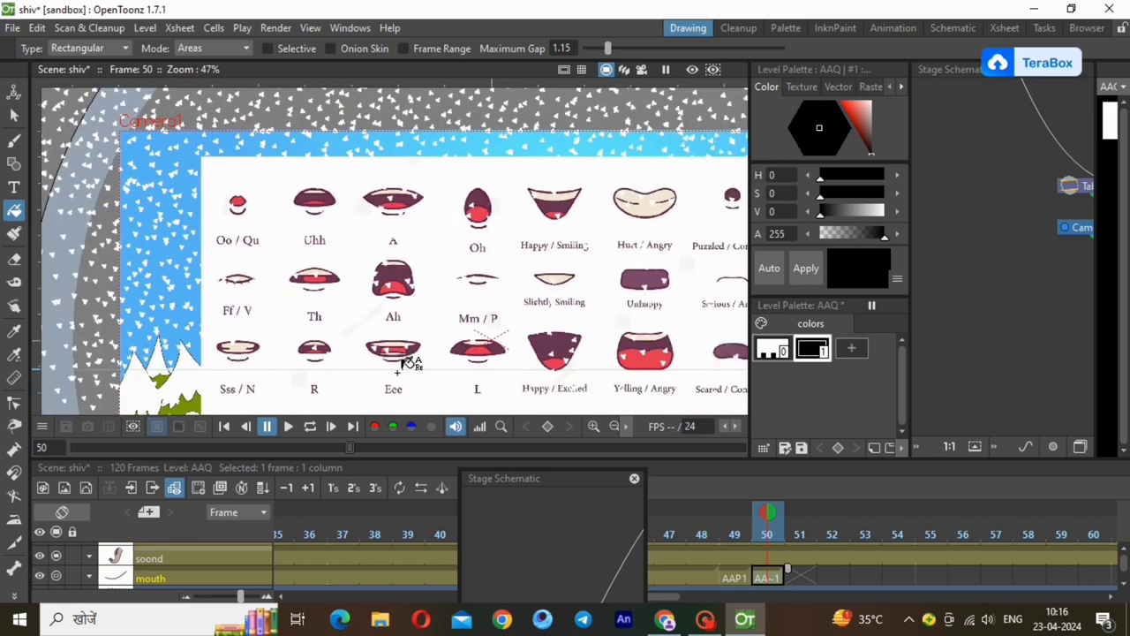
{"action": "scroll", "coordinate": [398, 363], "scroll_direction": "up", "scroll_amount": 3}
{"action": "scroll", "coordinate": [381, 368], "scroll_direction": "up", "scroll_amount": 2}
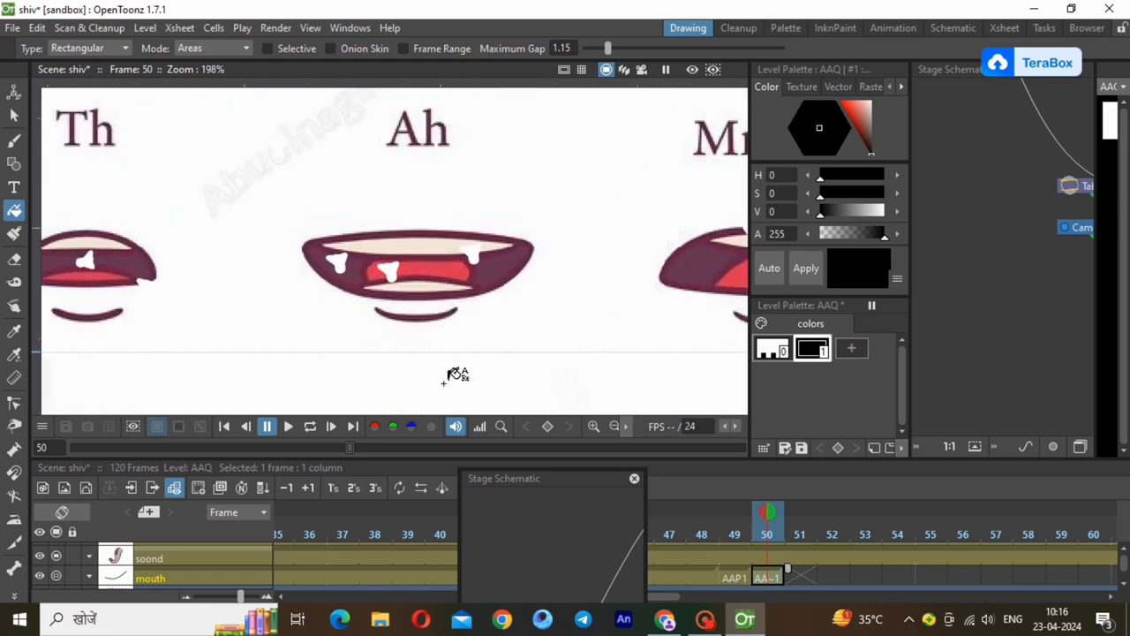
{"action": "scroll", "coordinate": [448, 373], "scroll_direction": "up", "scroll_amount": 2}
{"action": "key", "text": "g"}
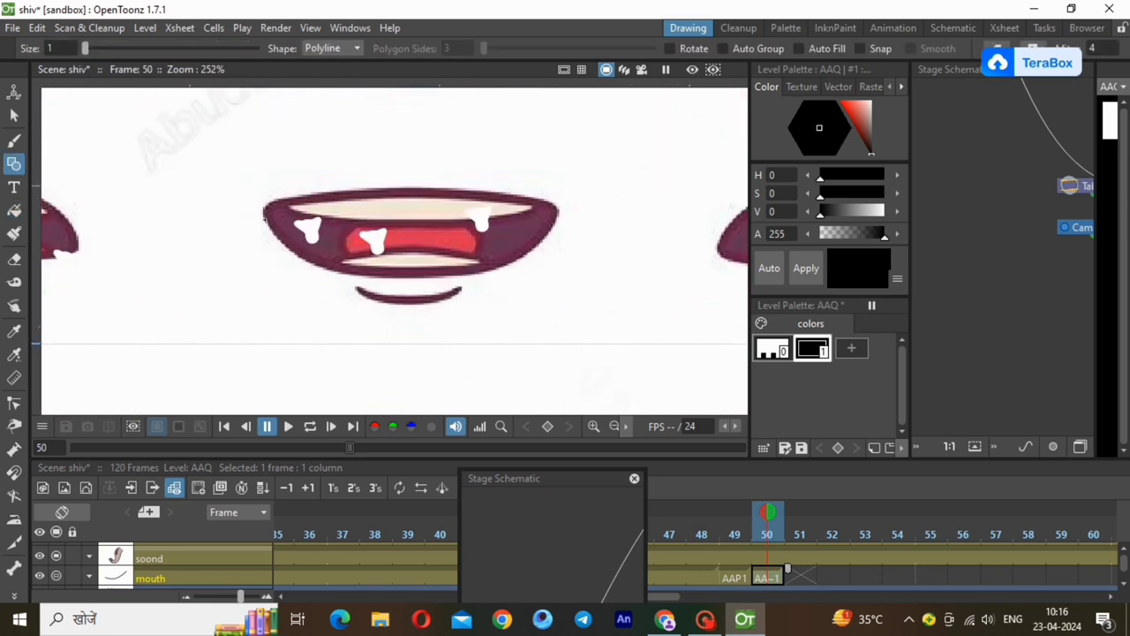
{"action": "left_click", "coordinate": [557, 209]}
{"action": "left_click", "coordinate": [403, 268]}
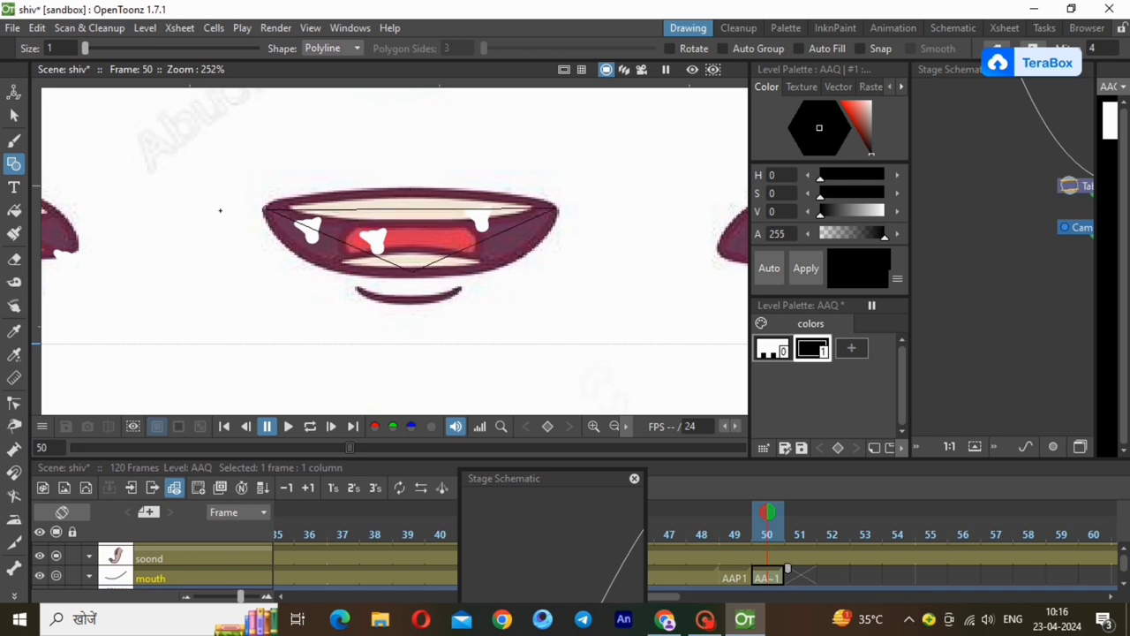
Step: Curve the triangle's top edge to follow the upper lip of the "Eee" mouth with the Control Point Editor
{"action": "left_click", "coordinate": [14, 115]}
{"action": "left_click", "coordinate": [447, 257]}
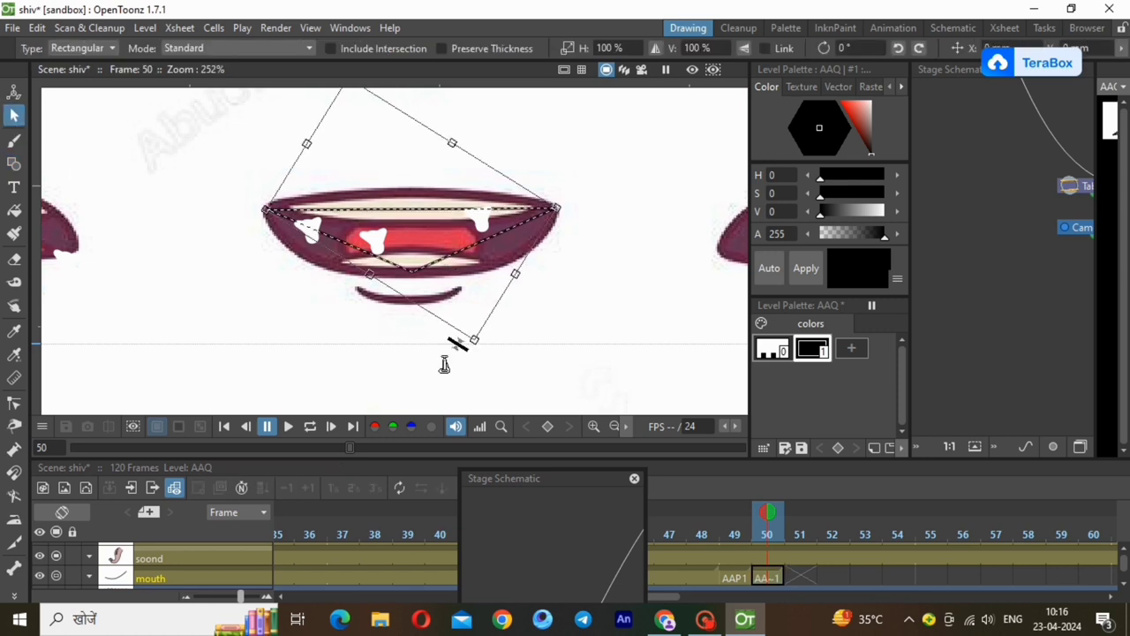
{"action": "left_click", "coordinate": [14, 403]}
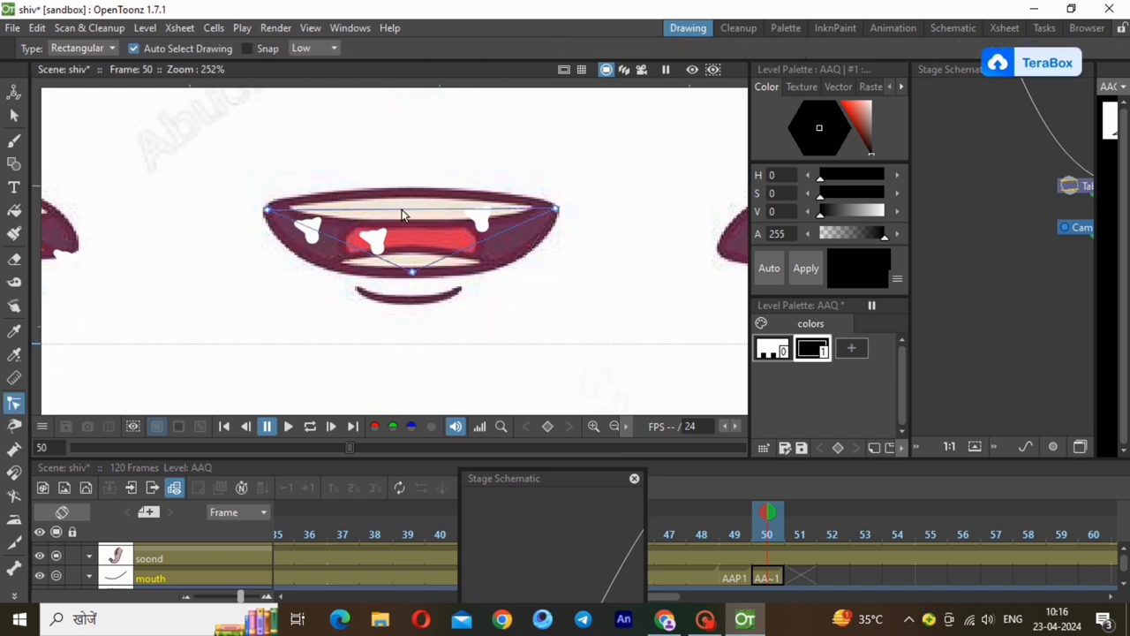
{"action": "left_click", "coordinate": [267, 211]}
{"action": "left_click", "coordinate": [267, 212]}
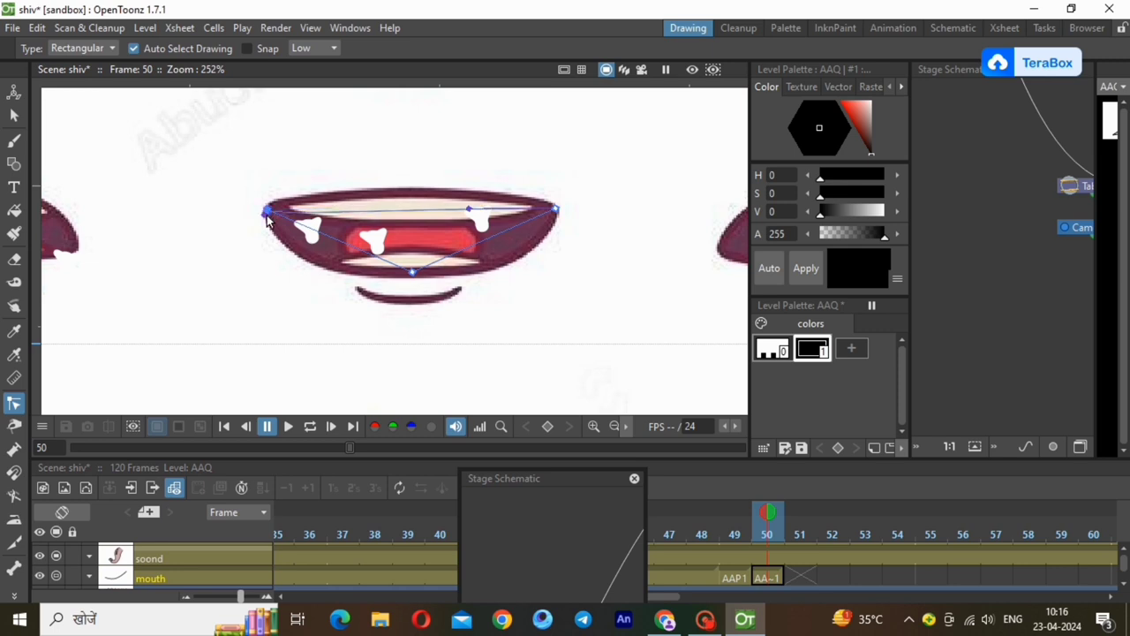
{"action": "left_click", "coordinate": [353, 210], "text": "ctrl"}
{"action": "left_click_drag", "start_coordinate": [354, 209], "coordinate": [345, 194]}
{"action": "left_click_drag", "start_coordinate": [468, 211], "coordinate": [478, 190]}
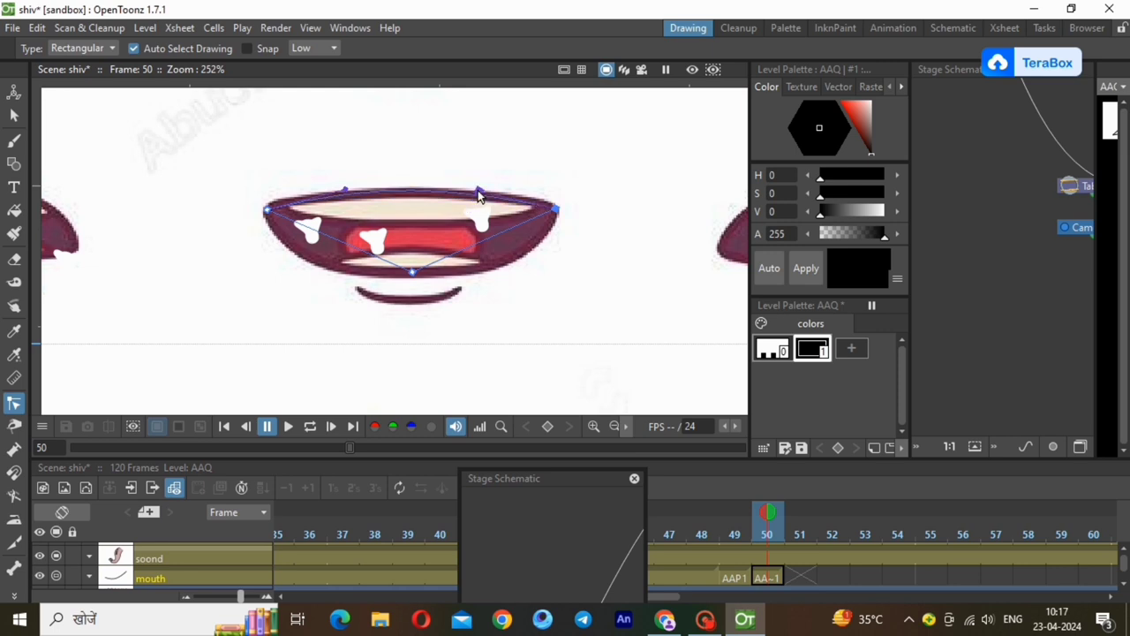
Step: Curve the triangle's two lower edges to follow the lower lip of the "Eee" mouth
{"action": "left_click", "coordinate": [457, 255], "text": "ctrl"}
{"action": "left_click_drag", "start_coordinate": [471, 267], "coordinate": [482, 279]}
{"action": "left_click_drag", "start_coordinate": [536, 244], "coordinate": [537, 243]}
{"action": "left_click_drag", "start_coordinate": [480, 281], "coordinate": [477, 276]}
{"action": "left_click_drag", "start_coordinate": [348, 273], "coordinate": [349, 277]}
{"action": "left_click_drag", "start_coordinate": [309, 231], "coordinate": [294, 251]}
Step: Add a style to the AAQ palette, paste the dark maroon from frame 49's AAP palette into it, and fill the mouth outline
{"action": "left_click", "coordinate": [14, 210]}
{"action": "left_click", "coordinate": [851, 347]}
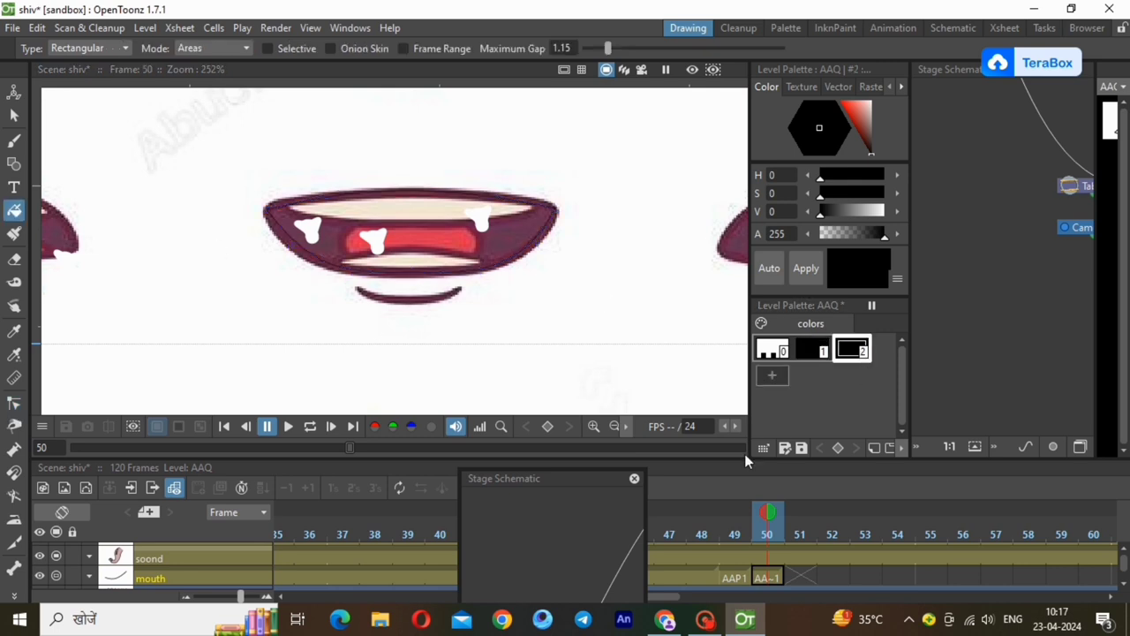
{"action": "left_click", "coordinate": [734, 578]}
{"action": "right_click", "coordinate": [852, 349]}
{"action": "key", "text": "Escape"}
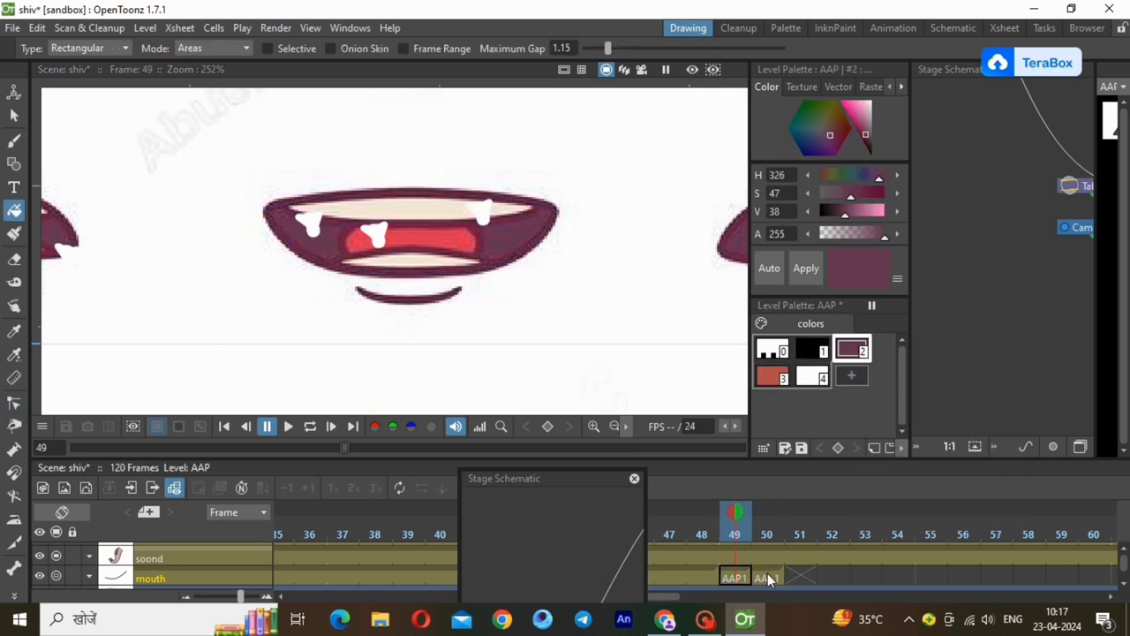
{"action": "left_click", "coordinate": [768, 579]}
{"action": "right_click", "coordinate": [852, 349]}
{"action": "left_click", "coordinate": [896, 397]}
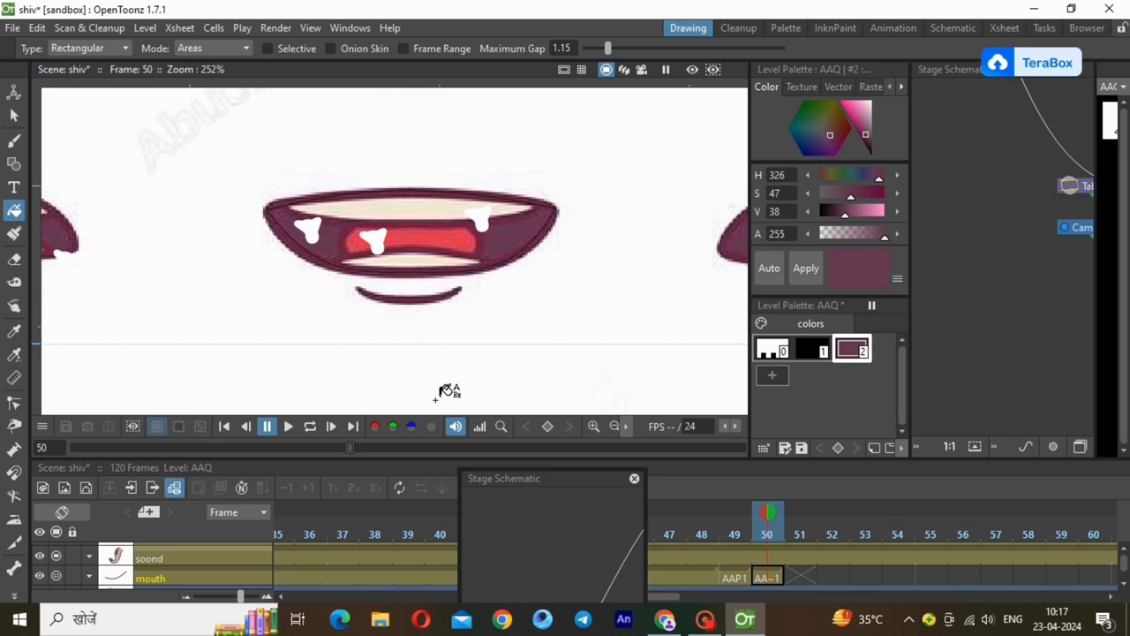
{"action": "left_click_drag", "start_coordinate": [369, 409], "coordinate": [639, 219]}
{"action": "left_click_drag", "start_coordinate": [570, 404], "coordinate": [305, 32]}
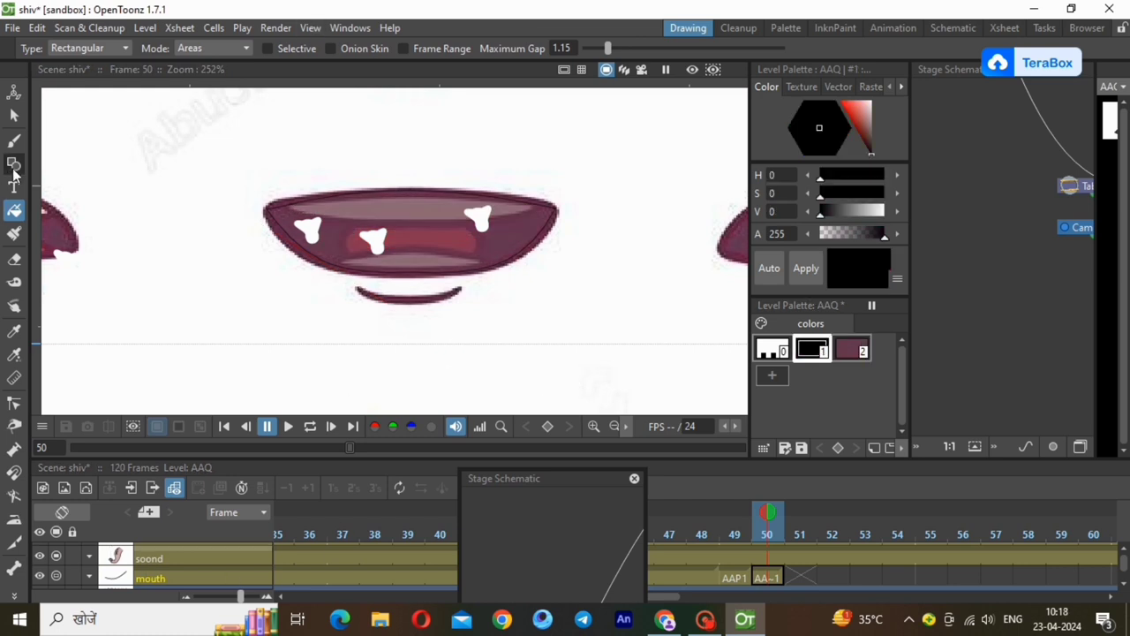
Step: Draw a straight black line across the mouth between the two ends of the upper teeth and thin its stroke
{"action": "left_click", "coordinate": [13, 166]}
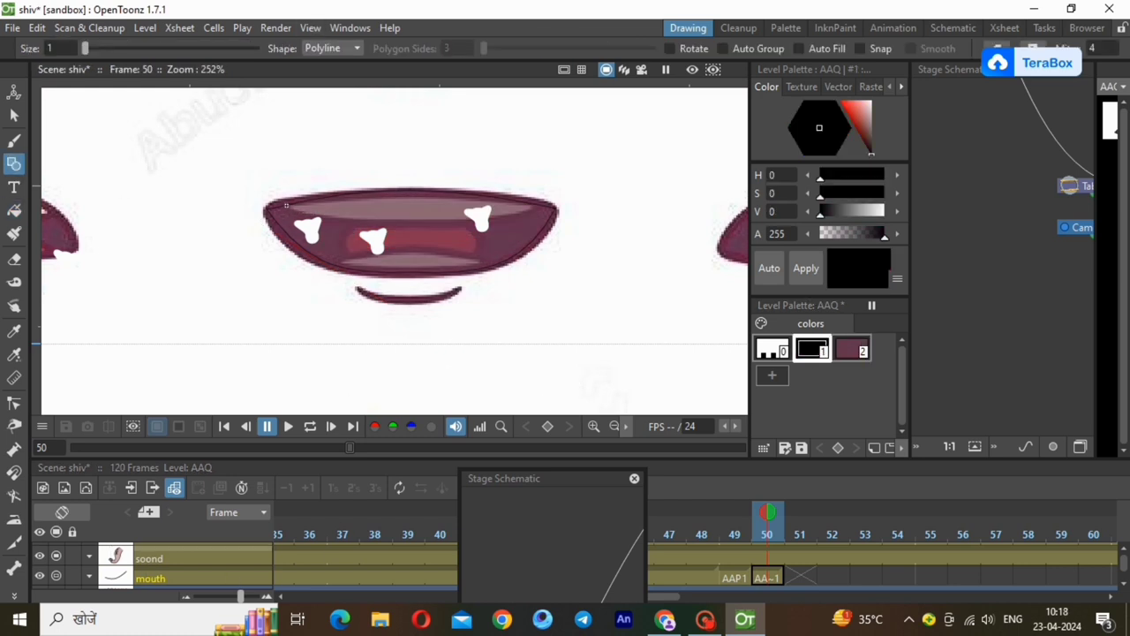
{"action": "left_click", "coordinate": [288, 205]}
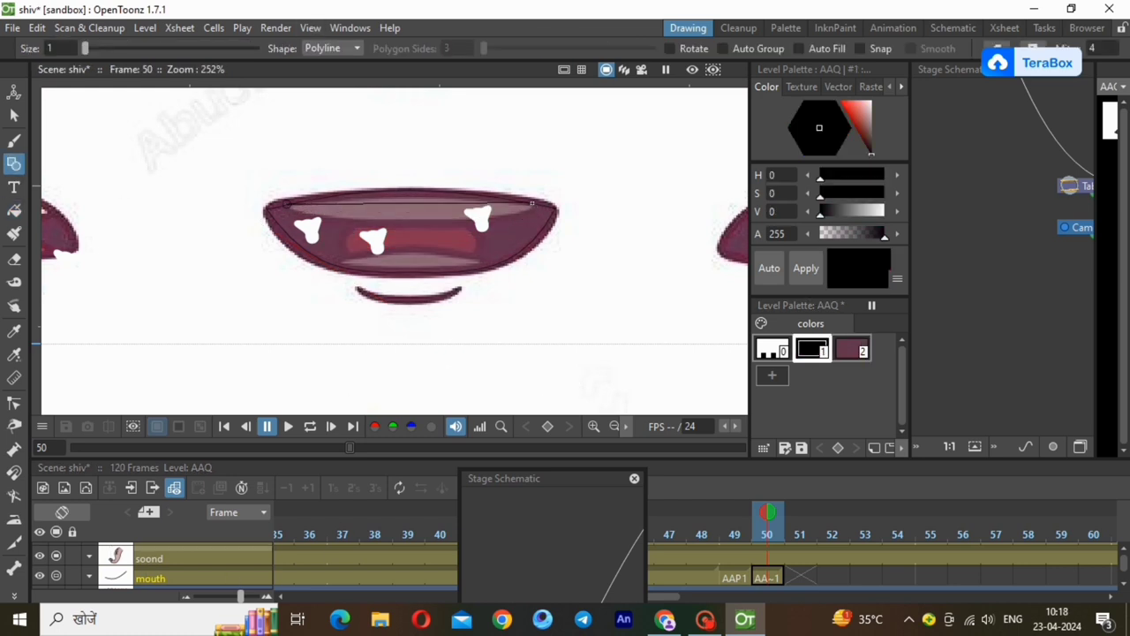
{"action": "double_click", "coordinate": [531, 202]}
{"action": "left_click", "coordinate": [13, 115]}
{"action": "left_click", "coordinate": [462, 204]}
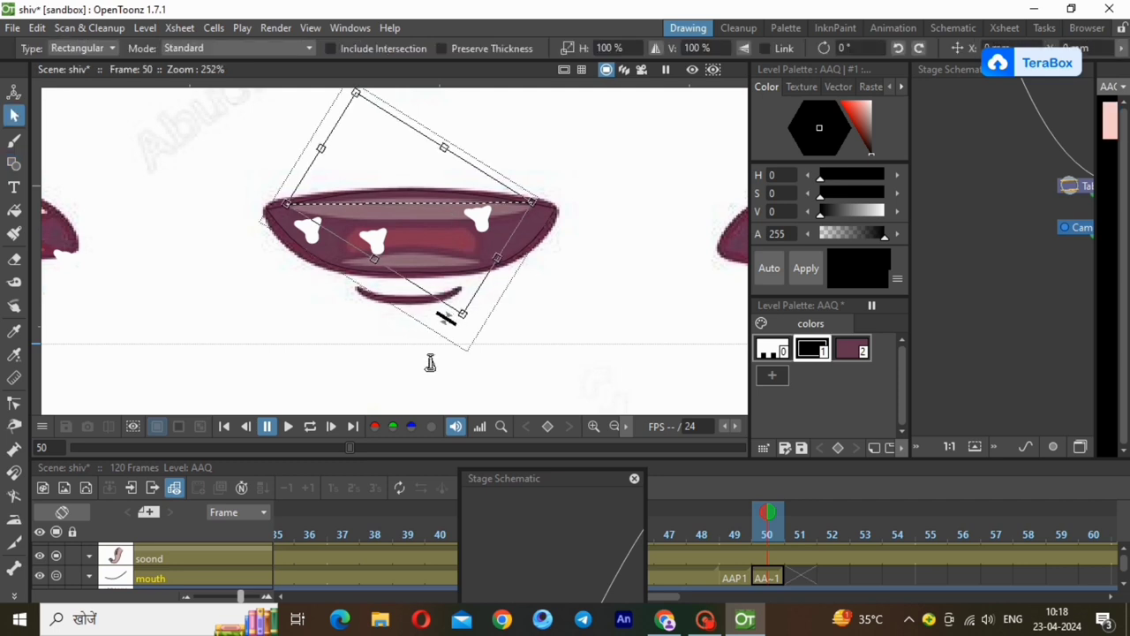
Step: Bend the upper teeth line downward with the Control Point Editor to follow the lower edge of the teeth
{"action": "left_click", "coordinate": [14, 403]}
{"action": "left_click", "coordinate": [406, 204]}
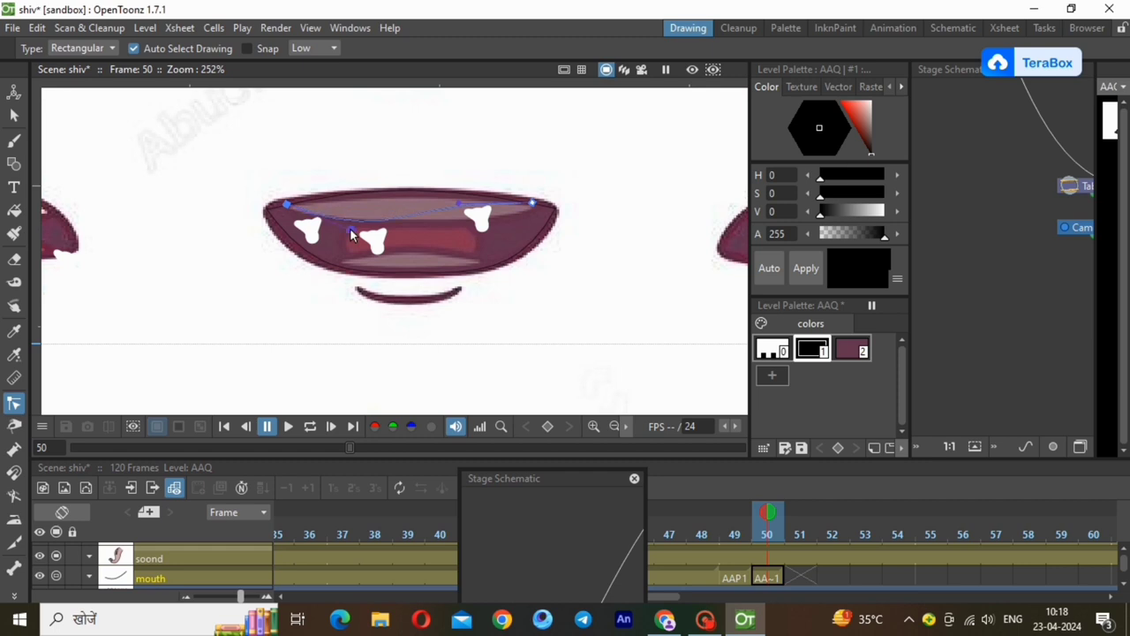
{"action": "mouse_move", "coordinate": [483, 220]}
{"action": "left_mouse_down"}
{"action": "mouse_move", "coordinate": [503, 220]}
{"action": "mouse_move", "coordinate": [482, 220]}
{"action": "left_mouse_up"}
{"action": "left_click_drag", "start_coordinate": [356, 229], "coordinate": [356, 222]}
{"action": "left_click_drag", "start_coordinate": [482, 223], "coordinate": [484, 228]}
Step: Add a white style to the AAQ palette and fill the upper teeth area with it
{"action": "left_click", "coordinate": [13, 166]}
{"action": "left_click", "coordinate": [13, 211]}
{"action": "left_click", "coordinate": [767, 377]}
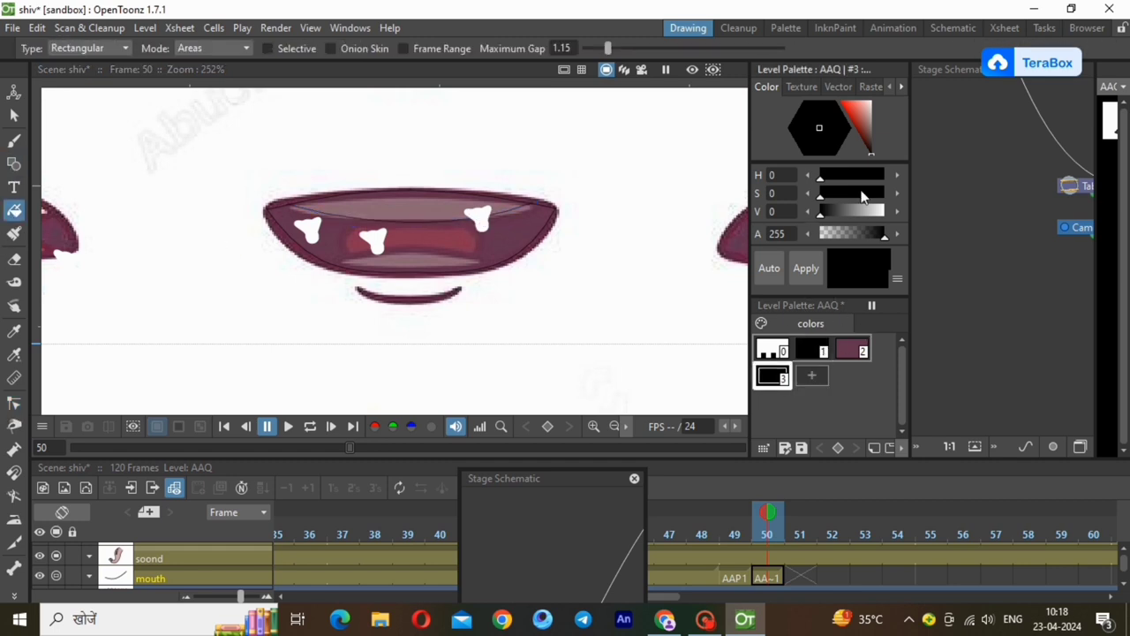
{"action": "left_click_drag", "start_coordinate": [859, 122], "coordinate": [882, 89]}
{"action": "left_click", "coordinate": [809, 271]}
{"action": "left_click_drag", "start_coordinate": [439, 380], "coordinate": [281, 43]}
Step: Draw a straight black line between the two ends of the lower teeth and thin its stroke
{"action": "left_click", "coordinate": [13, 163]}
{"action": "left_click", "coordinate": [811, 350]}
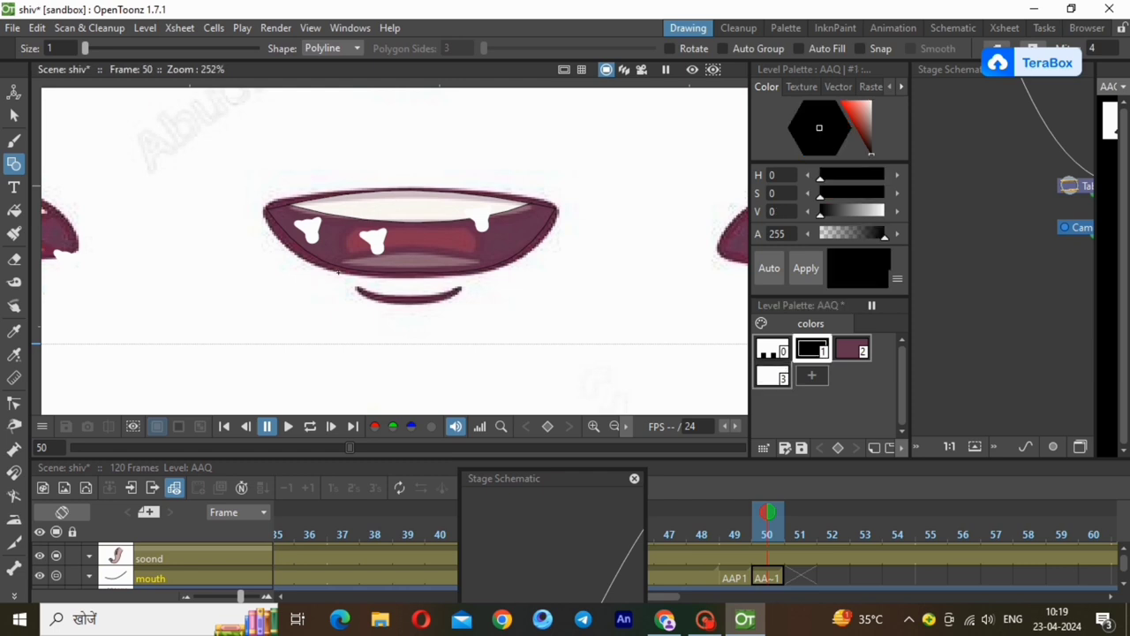
{"action": "left_click", "coordinate": [340, 264]}
{"action": "double_click", "coordinate": [491, 264]}
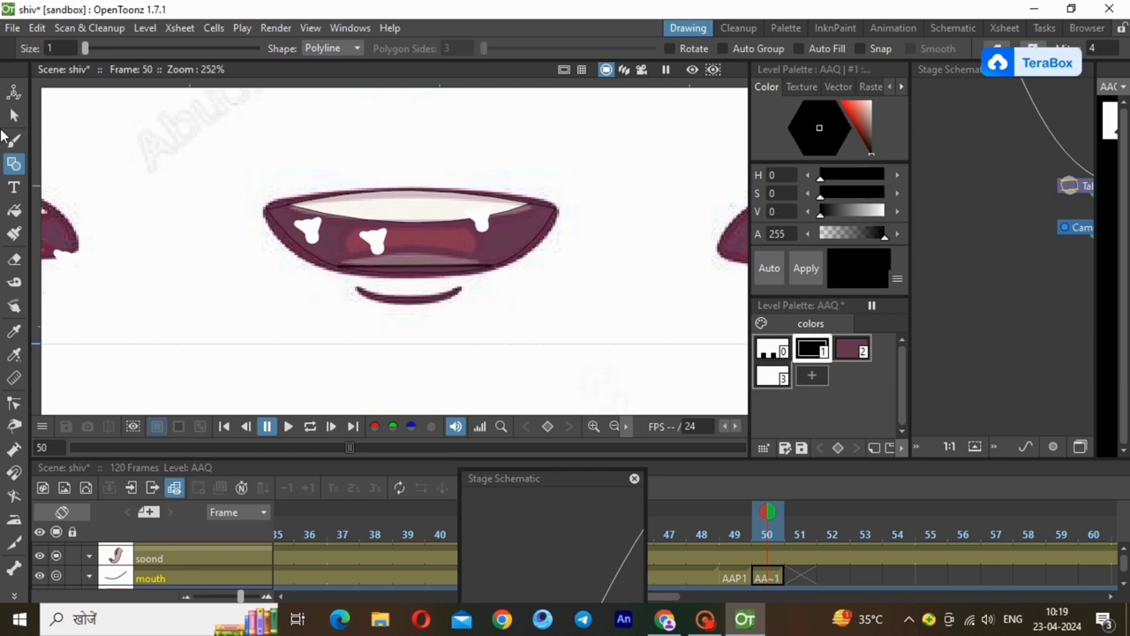
{"action": "left_click", "coordinate": [13, 115]}
{"action": "left_click", "coordinate": [429, 267]}
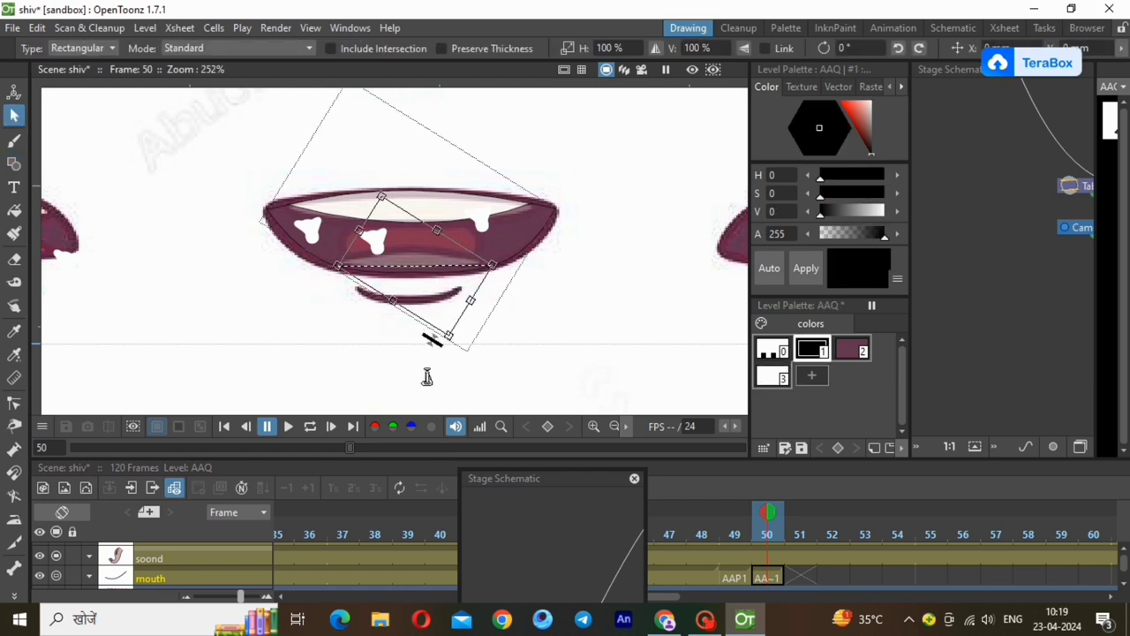
Step: Bend the lower teeth line upward and fill the area beneath it with the white style
{"action": "left_click", "coordinate": [15, 401]}
{"action": "left_click", "coordinate": [410, 265]}
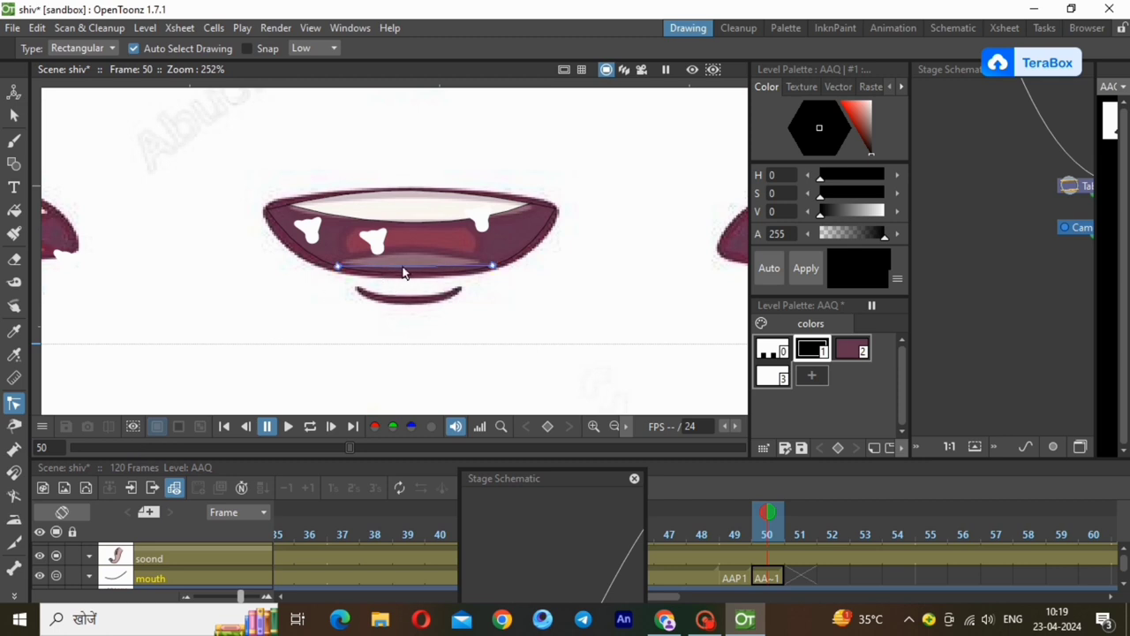
{"action": "left_click_drag", "start_coordinate": [389, 257], "coordinate": [388, 249]}
{"action": "left_click", "coordinate": [14, 210]}
{"action": "left_click", "coordinate": [772, 377]}
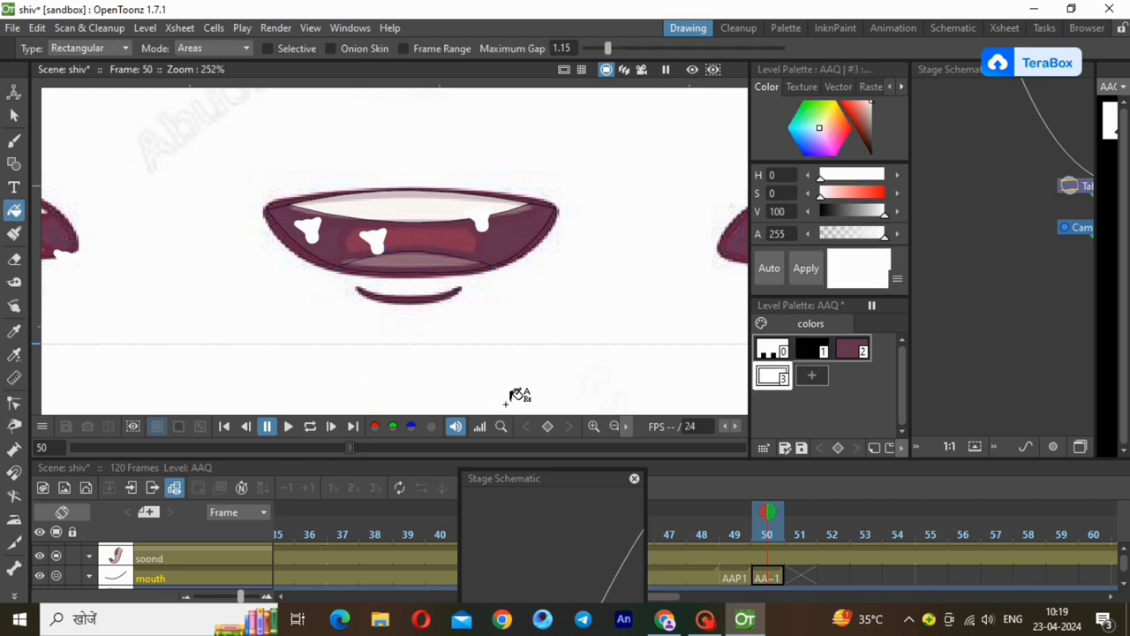
{"action": "left_click_drag", "start_coordinate": [506, 403], "coordinate": [533, 159]}
{"action": "left_click_drag", "start_coordinate": [444, 389], "coordinate": [529, 167]}
{"action": "left_click_drag", "start_coordinate": [439, 375], "coordinate": [303, 119]}
Step: Draw a thin black line between the upper and lower teeth at the tongue's left end and bow it outward
{"action": "left_click", "coordinate": [813, 350]}
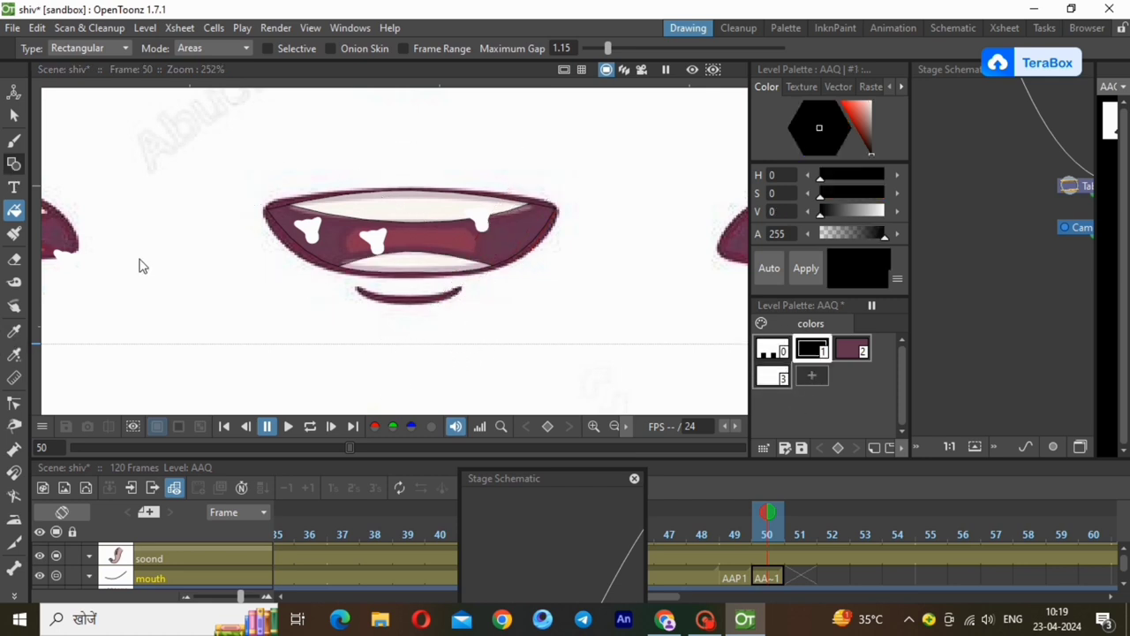
{"action": "key", "text": "g"}
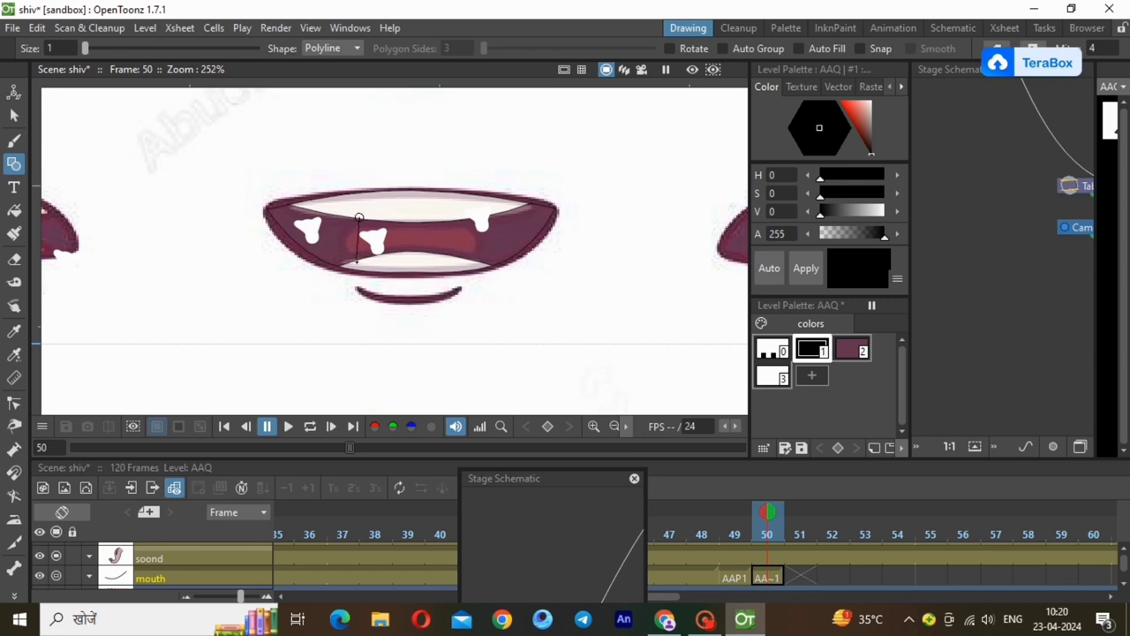
{"action": "left_click", "coordinate": [14, 116]}
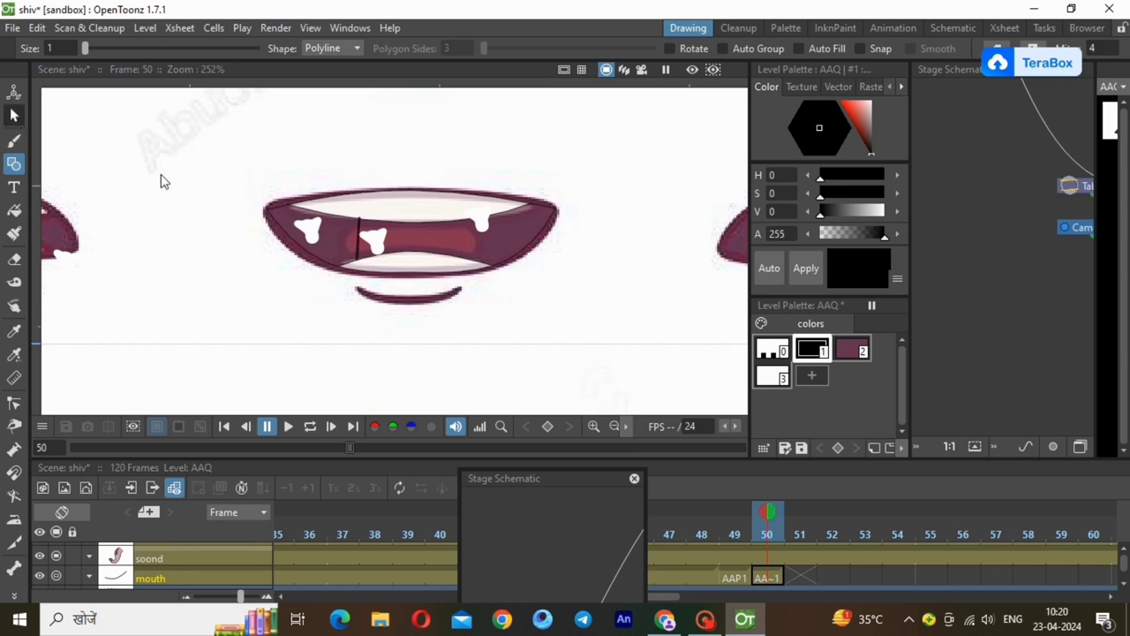
{"action": "left_click", "coordinate": [358, 247]}
{"action": "left_click", "coordinate": [15, 403]}
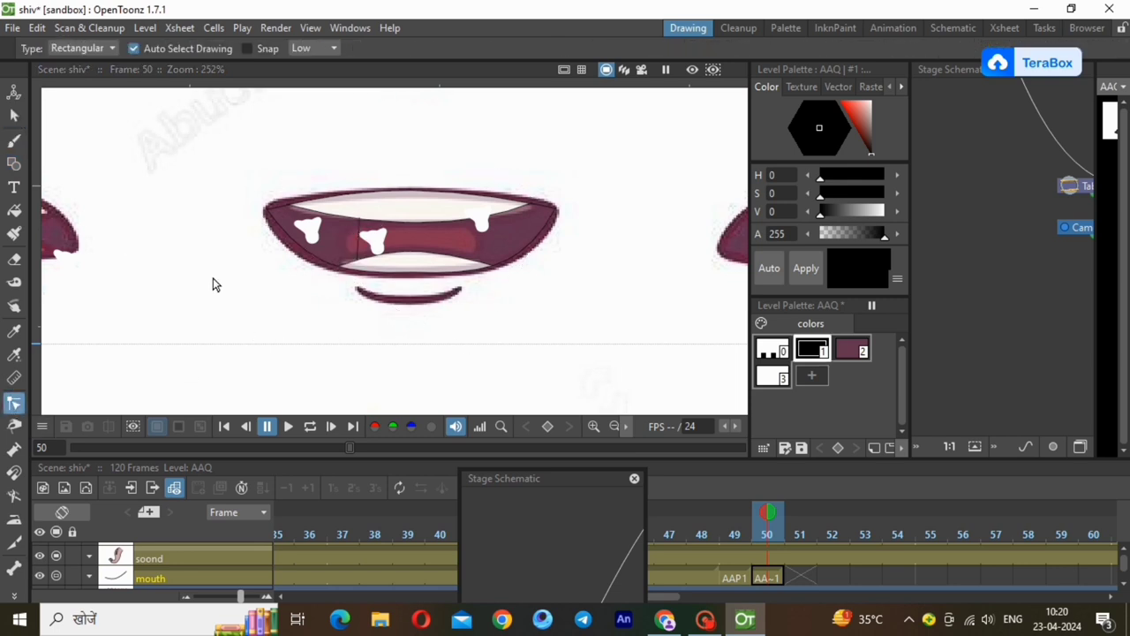
{"action": "scroll", "coordinate": [362, 243], "scroll_direction": "up", "scroll_amount": 3}
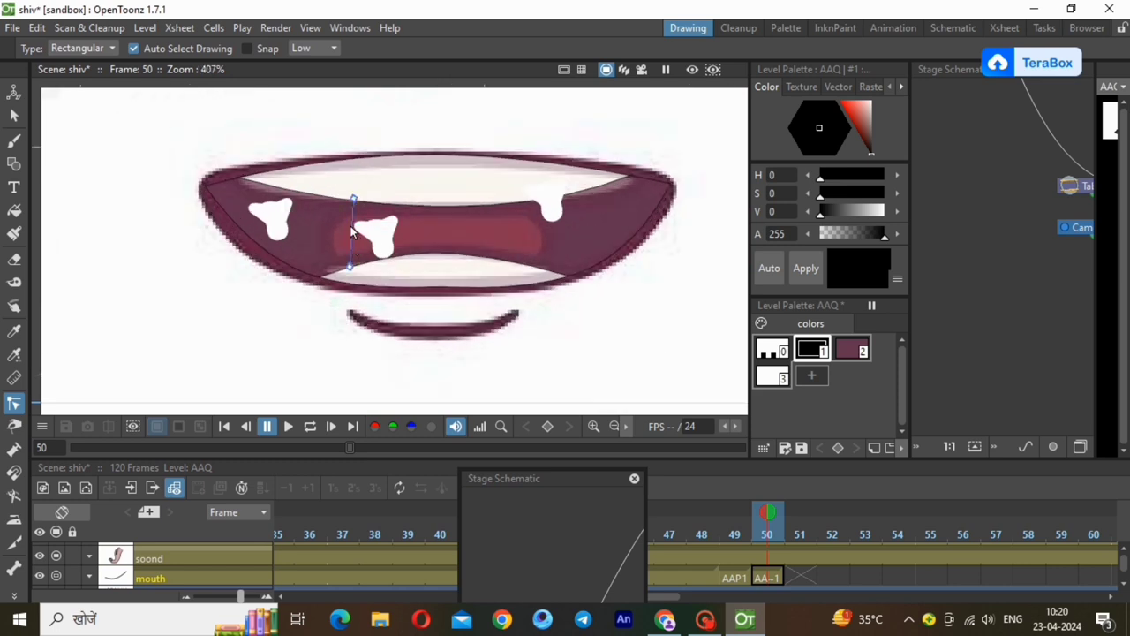
{"action": "left_click", "coordinate": [353, 230]}
Step: Draw a thin black line between the upper and lower teeth at the tongue's right end and bow it outward
{"action": "left_click", "coordinate": [12, 162]}
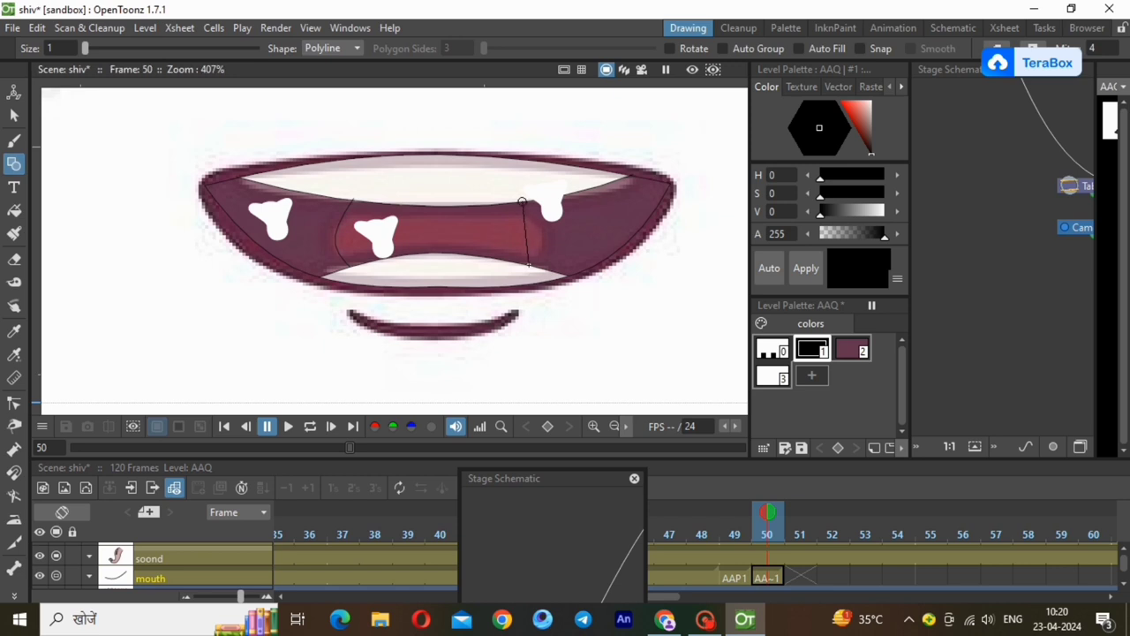
{"action": "double_click", "coordinate": [528, 265]}
{"action": "left_click", "coordinate": [13, 116]}
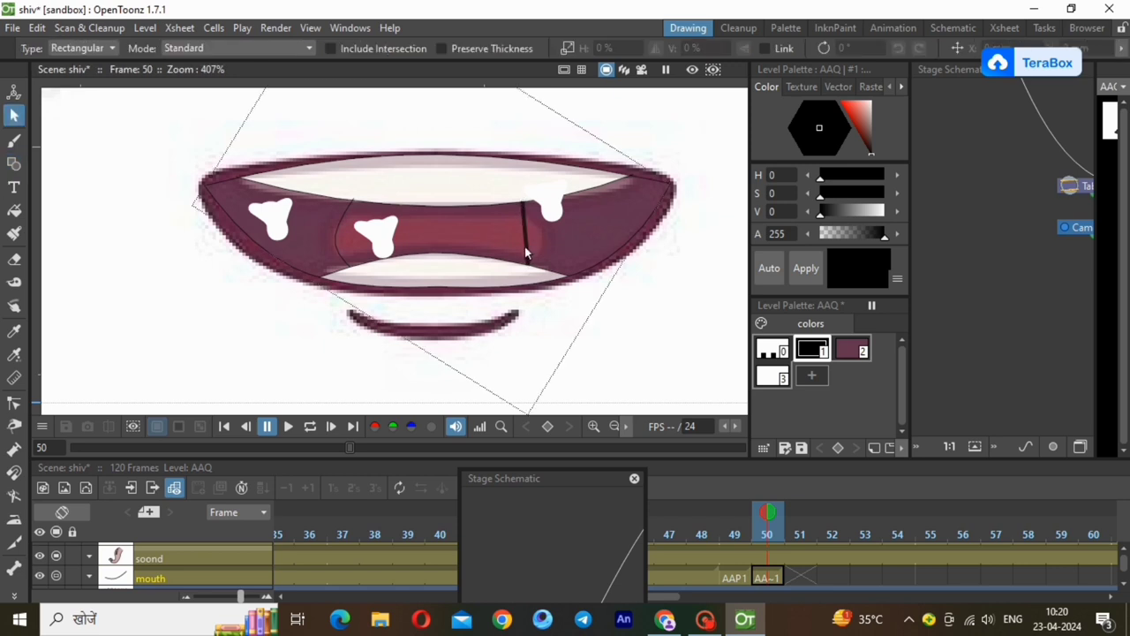
{"action": "left_click", "coordinate": [527, 256]}
{"action": "key", "text": "c"}
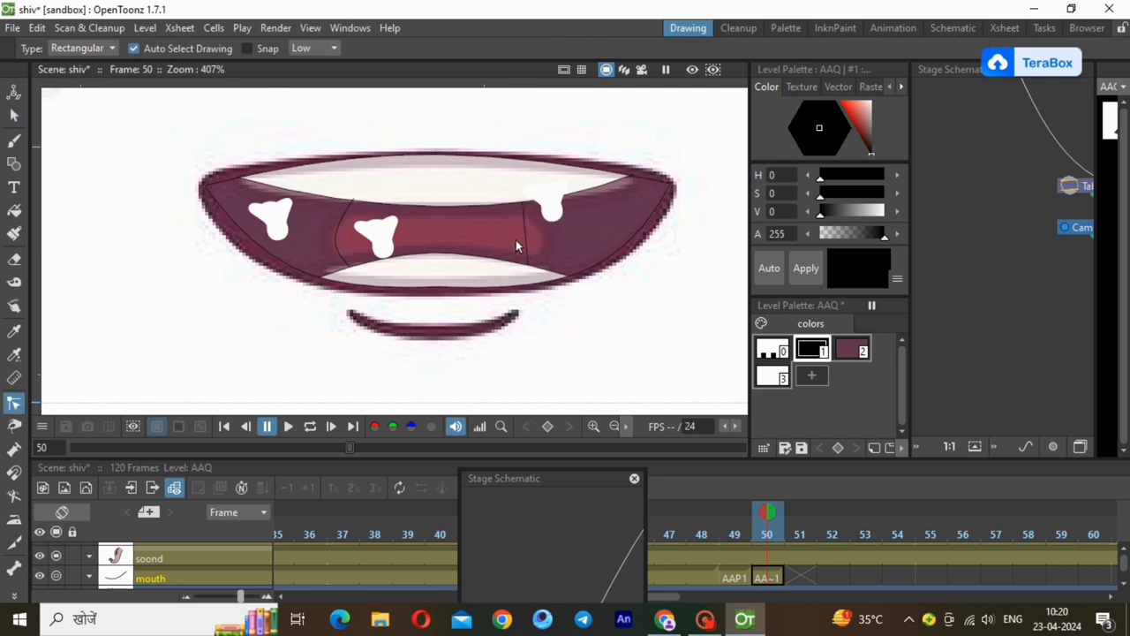
{"action": "left_click_drag", "start_coordinate": [542, 224], "coordinate": [546, 262]}
Step: Add a style to the AAQ palette and paste the red from style 3 of frame 49's AAP palette into it
{"action": "key", "text": "f"}
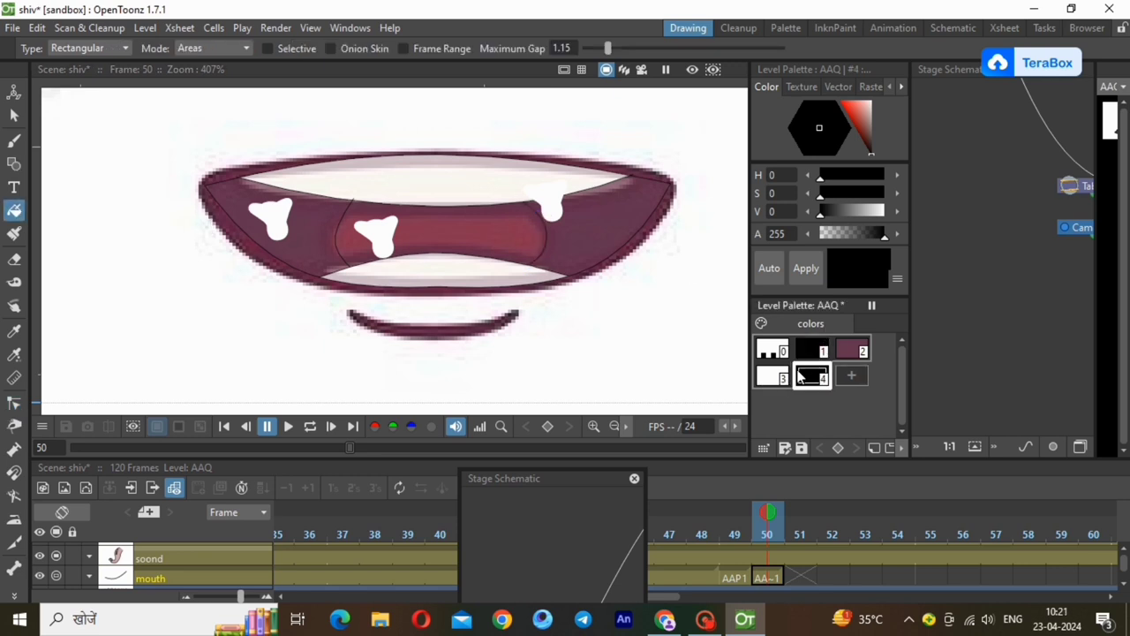
{"action": "left_click", "coordinate": [742, 577]}
{"action": "right_click", "coordinate": [772, 376]}
{"action": "left_click", "coordinate": [799, 383]}
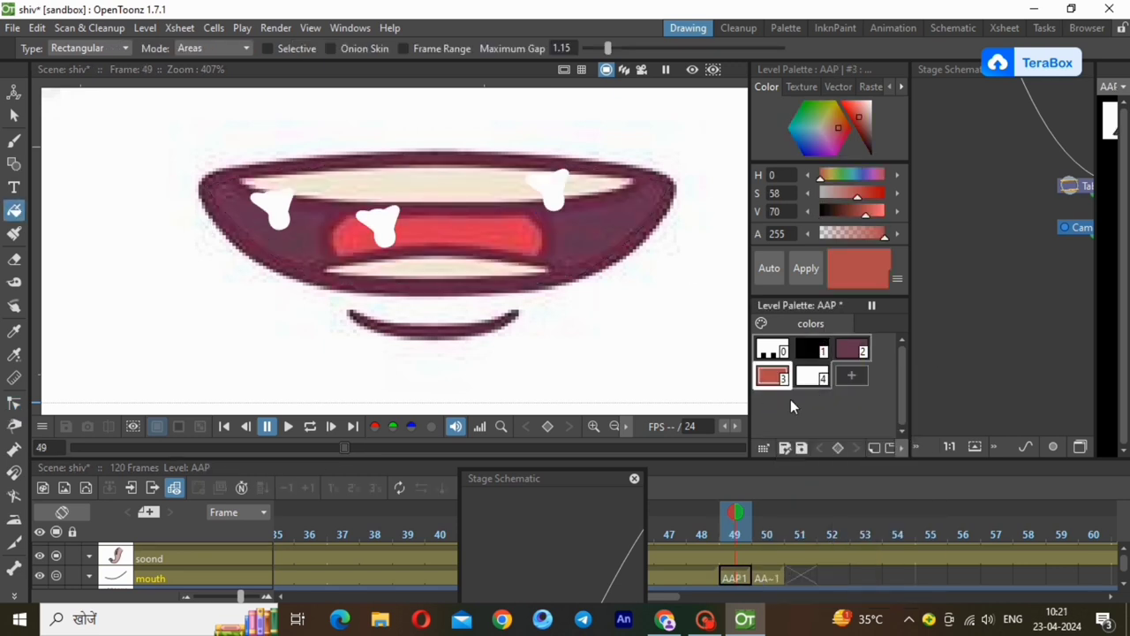
{"action": "left_click", "coordinate": [768, 576]}
{"action": "key", "text": "period"}
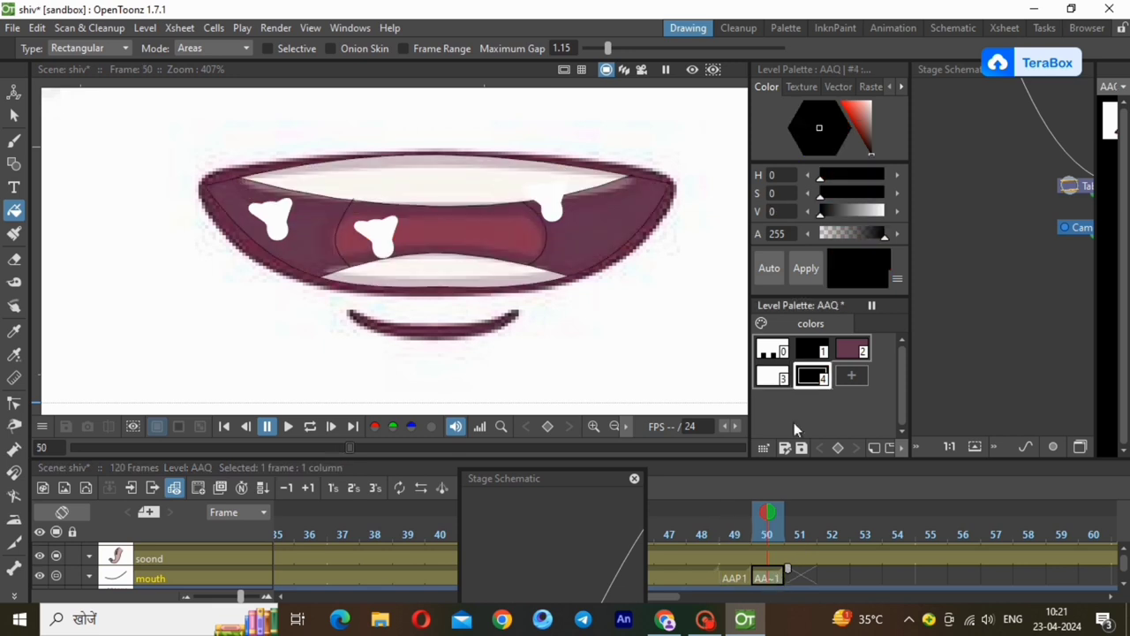
{"action": "right_click", "coordinate": [811, 377]}
{"action": "left_click", "coordinate": [839, 416]}
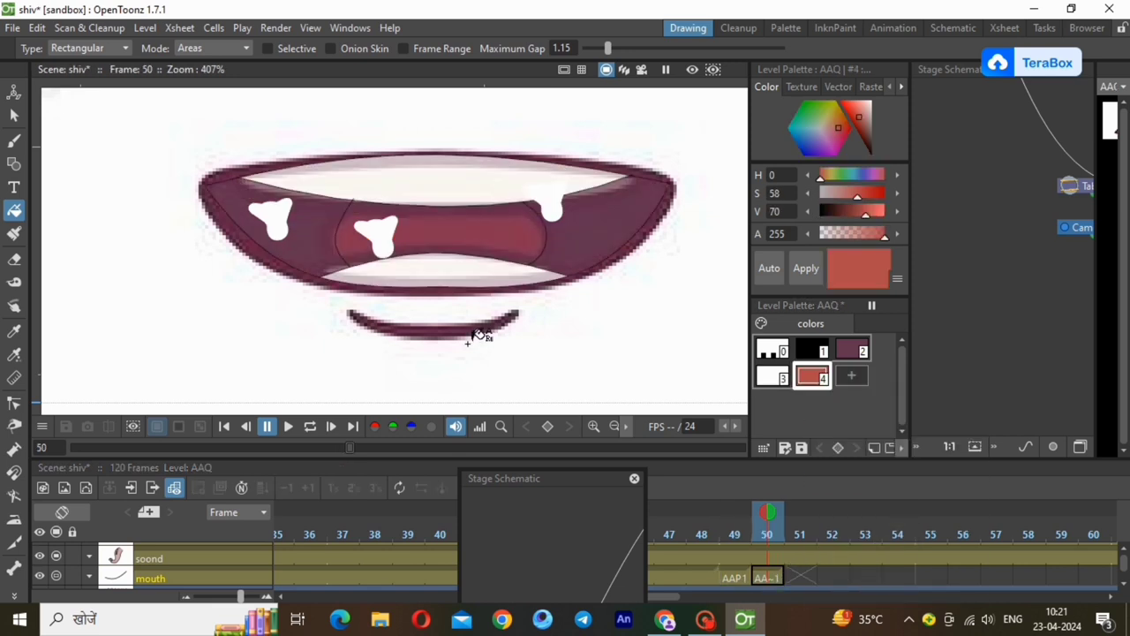
Step: Fill the tongue area between the two curved side lines with the red style
{"action": "left_click_drag", "start_coordinate": [424, 390], "coordinate": [497, 107]}
{"action": "left_click_drag", "start_coordinate": [502, 361], "coordinate": [371, 87]}
{"action": "left_click_drag", "start_coordinate": [480, 363], "coordinate": [362, 59]}
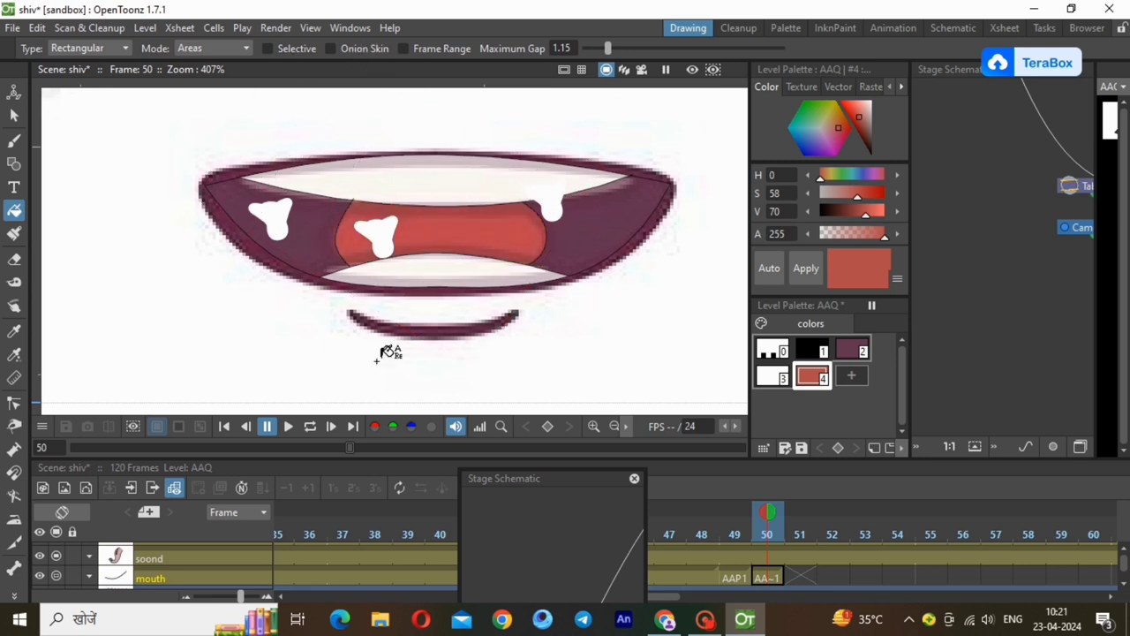
Step: Create a new Toonz Vector Level named AAR at frame 51 in the mouth column
{"action": "left_click", "coordinate": [800, 575]}
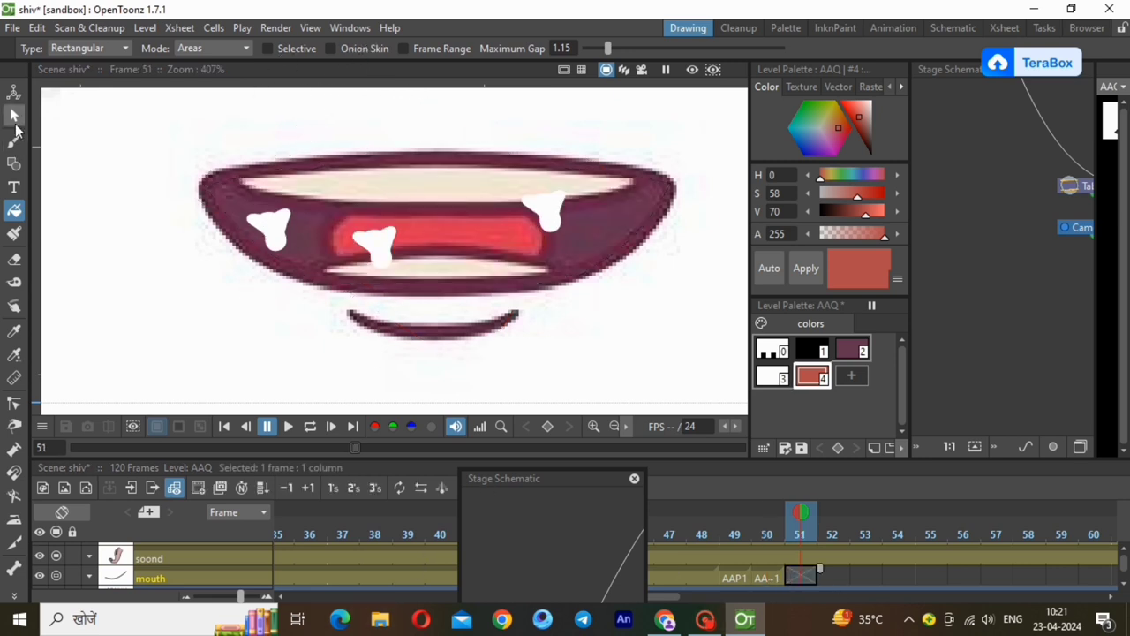
{"action": "left_click", "coordinate": [145, 27]}
{"action": "mouse_move", "coordinate": [176, 46]}
{"action": "left_click", "coordinate": [335, 96]}
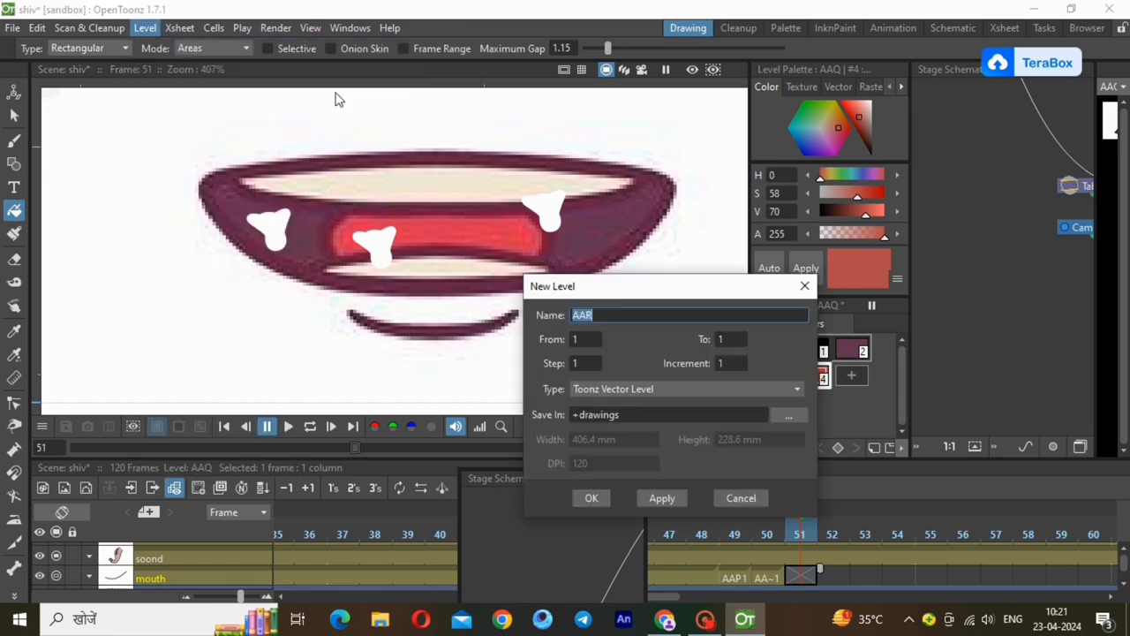
{"action": "left_click", "coordinate": [592, 498]}
Step: Draw a closed four-sided polyline over the chart's "Ah" mouth, with points at the middle of its top, right, bottom and left edges
{"action": "scroll", "coordinate": [167, 244], "scroll_direction": "down", "scroll_amount": 4}
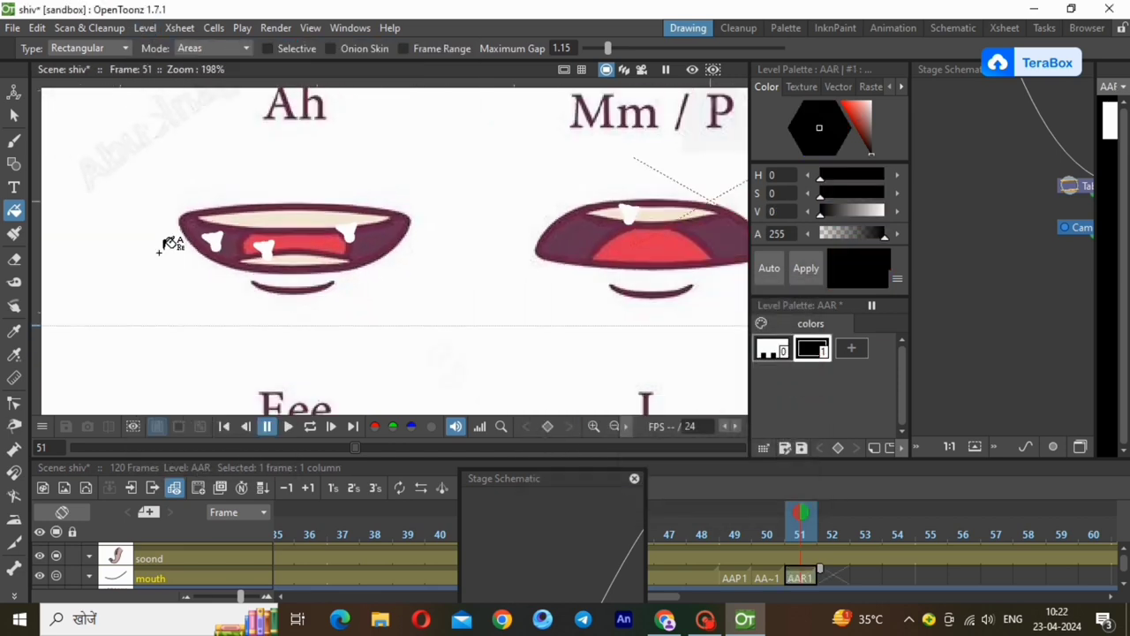
{"action": "scroll", "coordinate": [469, 327], "scroll_direction": "down", "scroll_amount": 3}
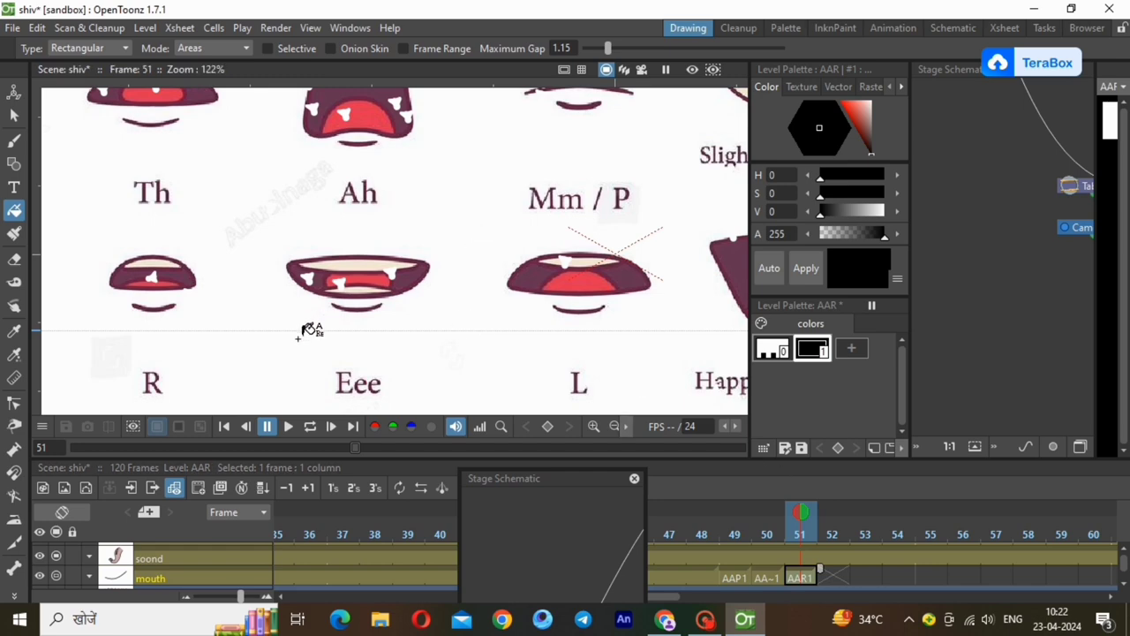
{"action": "scroll", "coordinate": [310, 328], "scroll_direction": "down", "scroll_amount": 4}
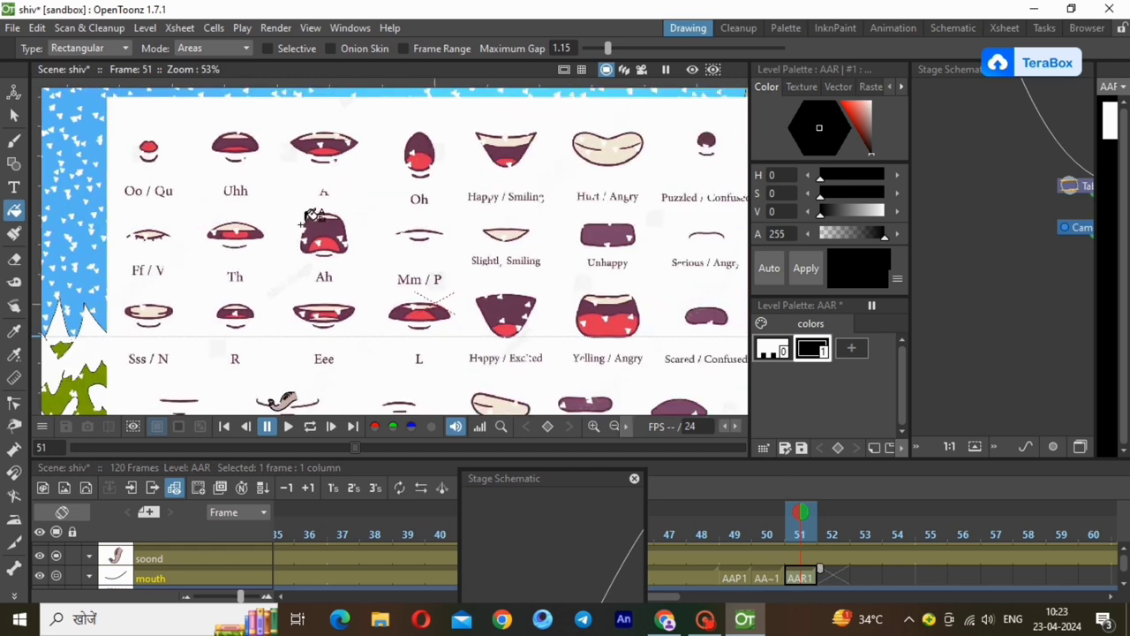
{"action": "scroll", "coordinate": [311, 217], "scroll_direction": "up", "scroll_amount": 7}
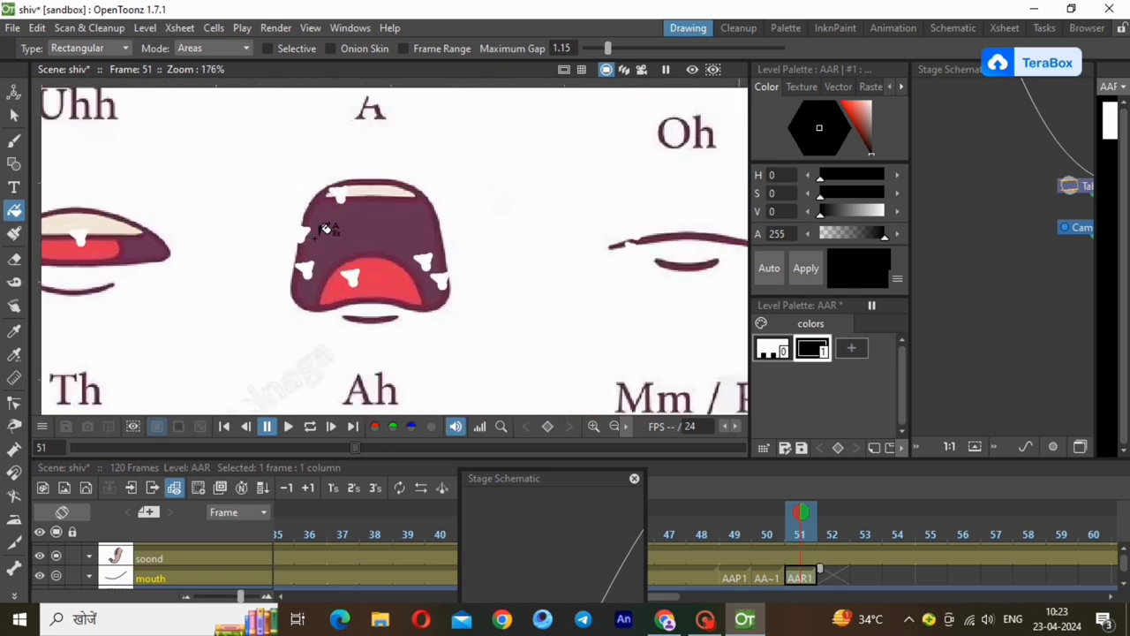
{"action": "key", "text": "g"}
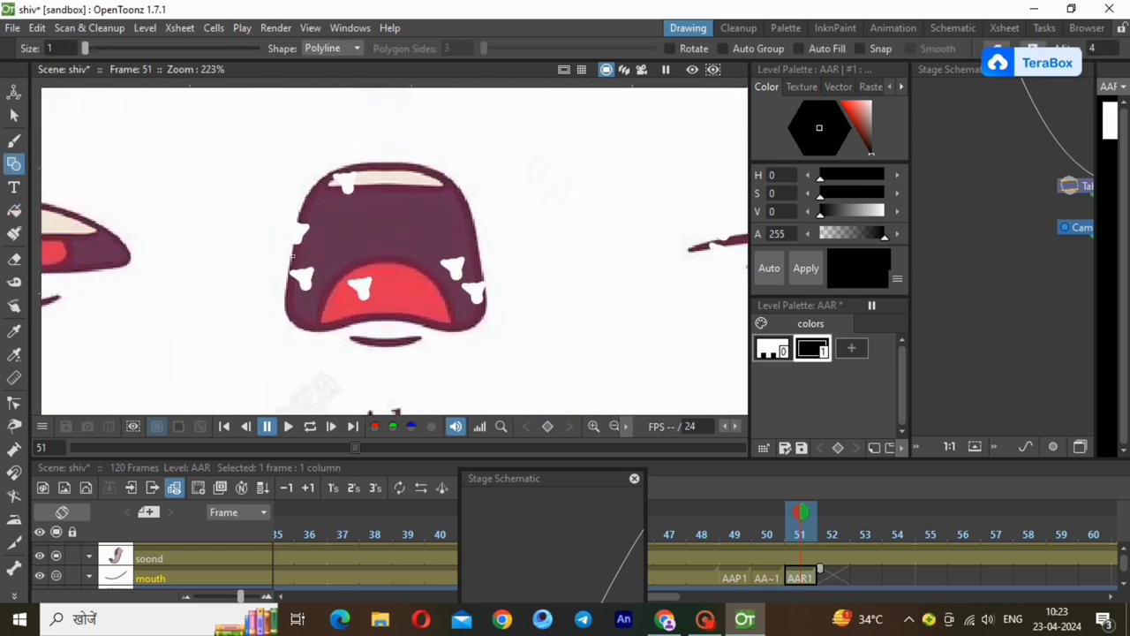
{"action": "left_click", "coordinate": [377, 165]}
{"action": "left_click", "coordinate": [461, 258]}
{"action": "left_click", "coordinate": [387, 317]}
{"action": "left_click", "coordinate": [293, 255]}
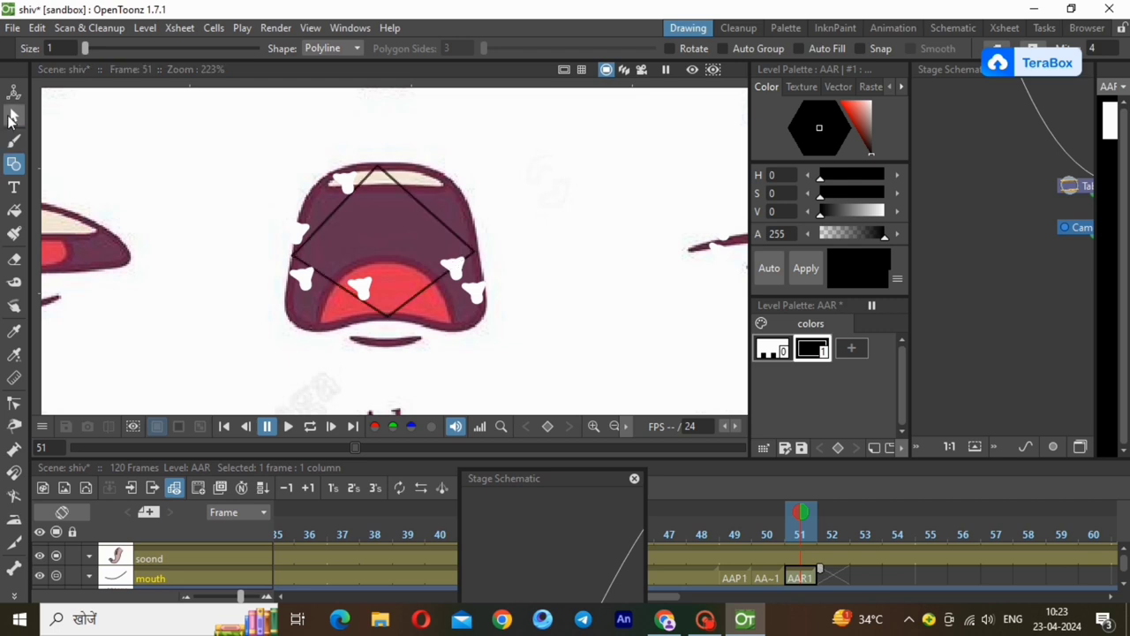
Step: Bend the four-sided polyline's segments with the Control Point Editor to follow the rounded outline of the chart's "Ah" mouth
{"action": "left_click", "coordinate": [14, 115]}
{"action": "left_click", "coordinate": [419, 298]}
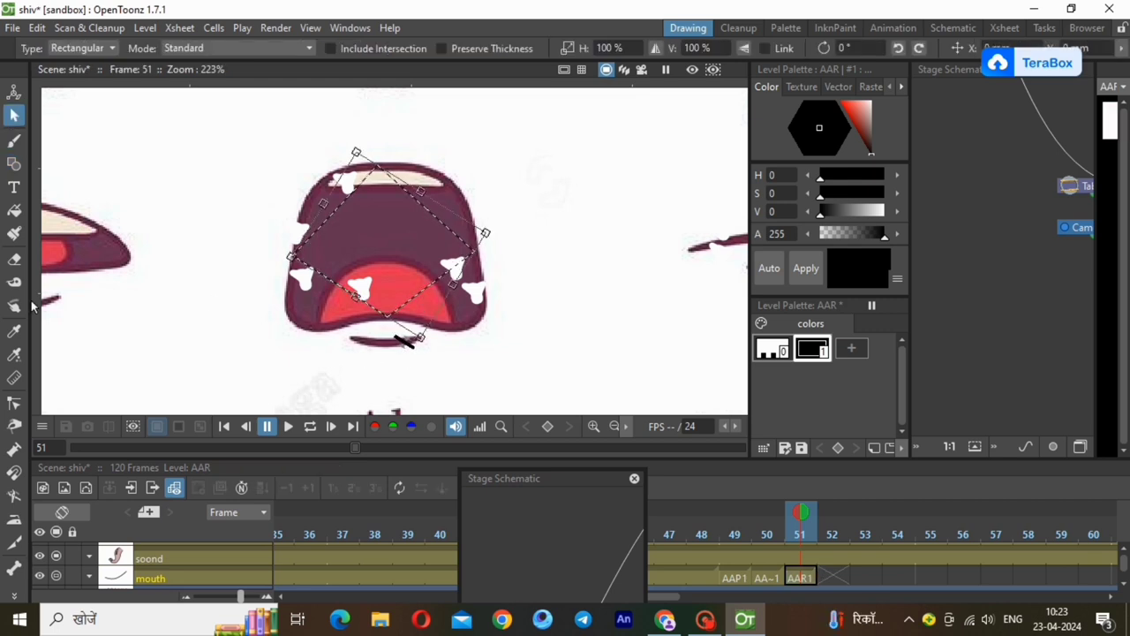
{"action": "key", "text": "c"}
{"action": "left_click", "coordinate": [424, 303]}
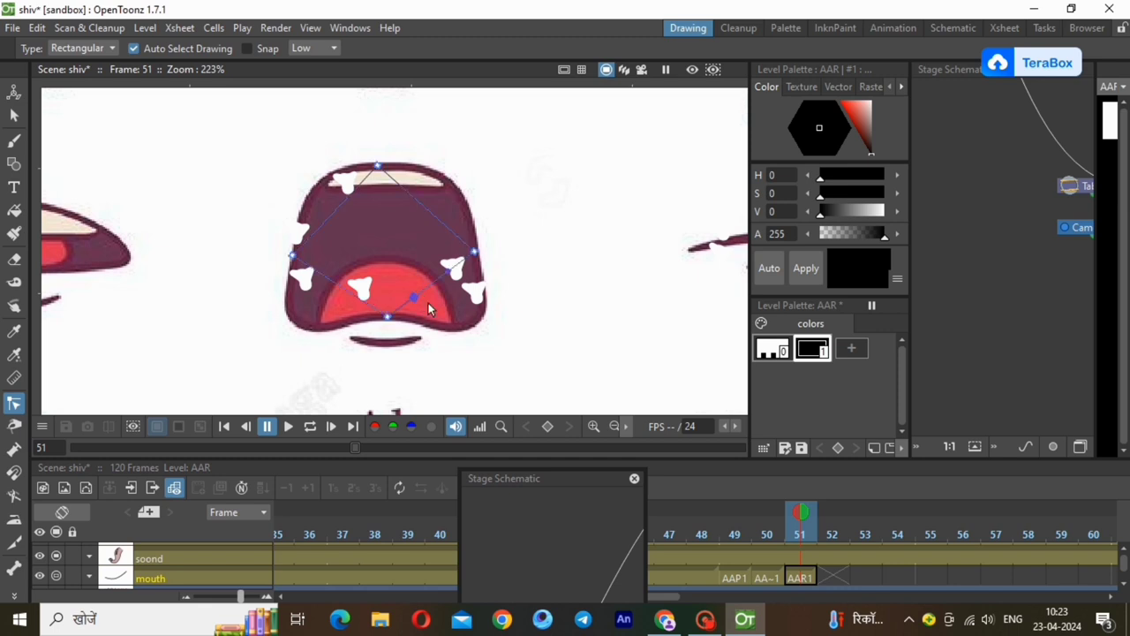
{"action": "mouse_move", "coordinate": [415, 298]}
{"action": "left_mouse_down"}
{"action": "mouse_move", "coordinate": [480, 329]}
{"action": "mouse_move", "coordinate": [488, 346]}
{"action": "left_mouse_up"}
{"action": "left_click_drag", "start_coordinate": [452, 274], "coordinate": [487, 291]}
{"action": "left_click_drag", "start_coordinate": [323, 274], "coordinate": [275, 337]}
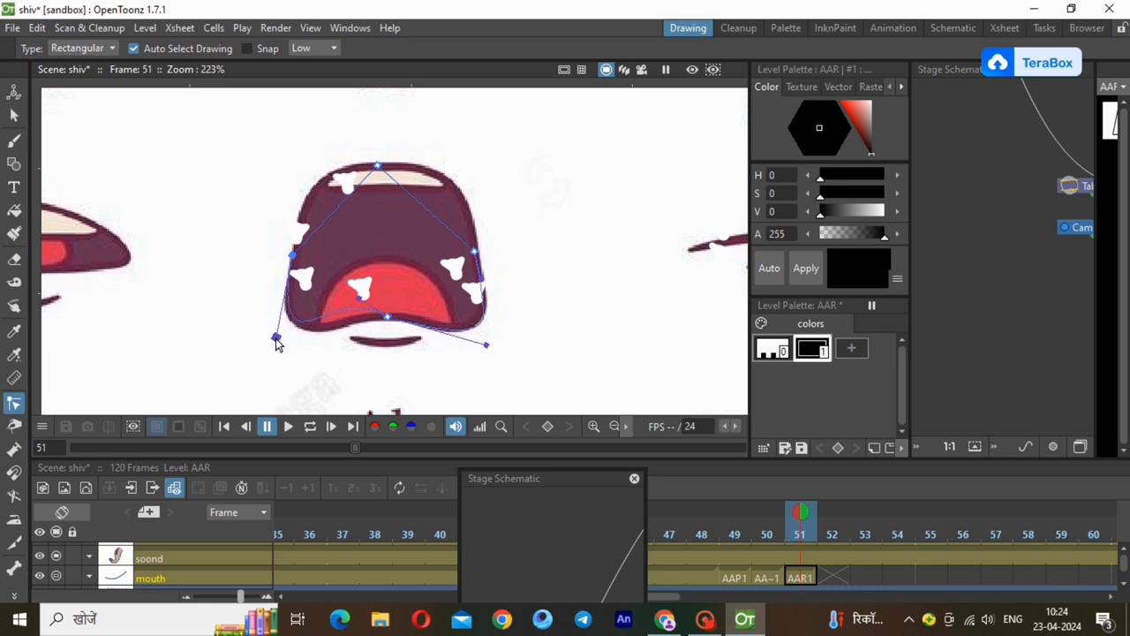
{"action": "left_click_drag", "start_coordinate": [357, 302], "coordinate": [358, 327]}
{"action": "left_click_drag", "start_coordinate": [468, 341], "coordinate": [412, 327]}
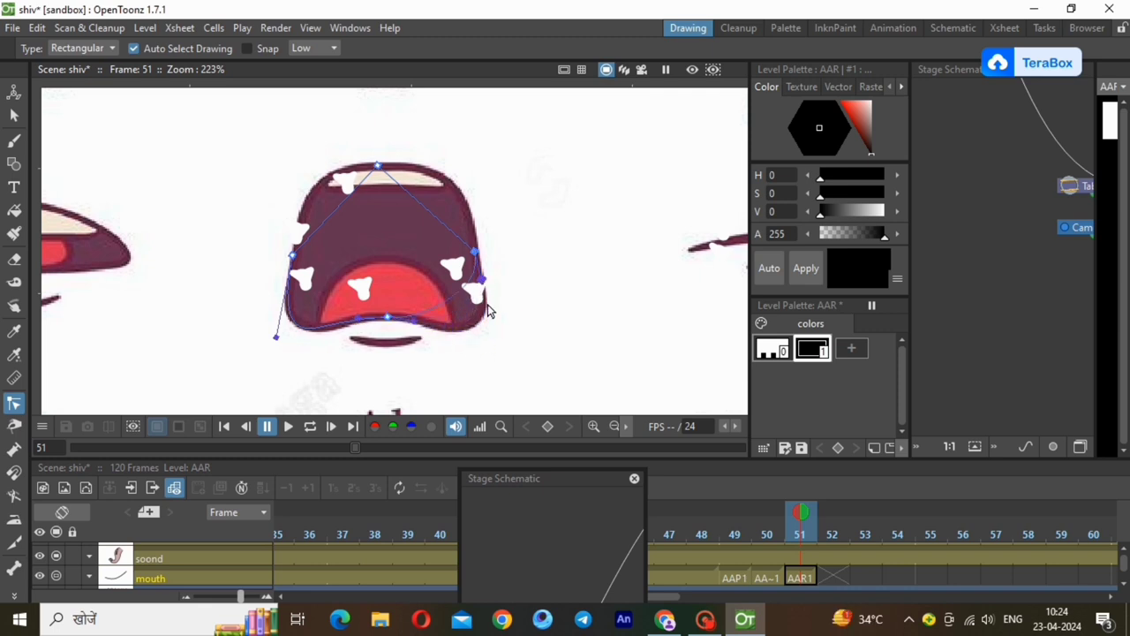
{"action": "left_click_drag", "start_coordinate": [492, 331], "coordinate": [494, 333]}
{"action": "left_click_drag", "start_coordinate": [442, 224], "coordinate": [420, 162]}
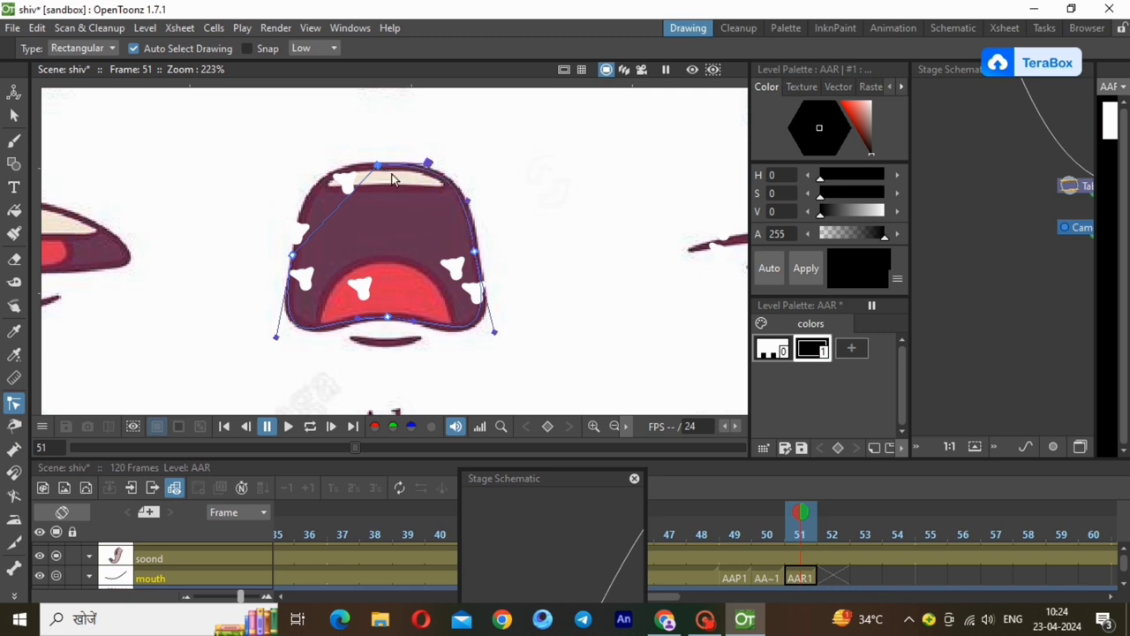
{"action": "left_click_drag", "start_coordinate": [317, 228], "coordinate": [336, 168]}
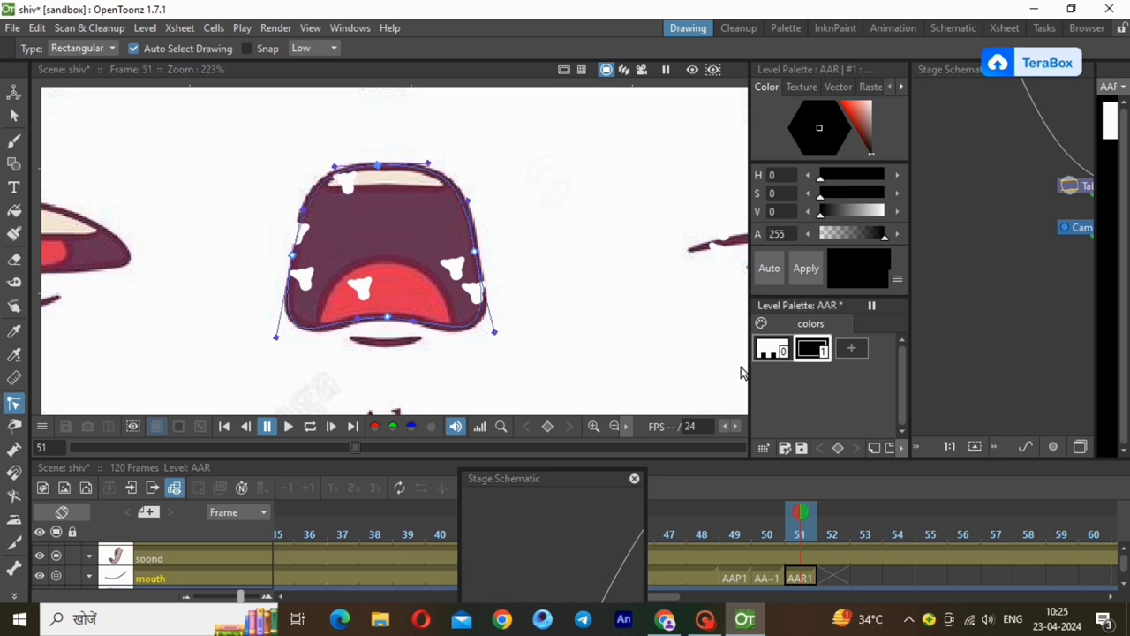
Step: Add a style to the AAR palette and paste the dark purple from style 2 of frame 50's AAQ palette into it
{"action": "left_click", "coordinate": [14, 210]}
{"action": "left_click", "coordinate": [851, 348]}
{"action": "left_click", "coordinate": [765, 574]}
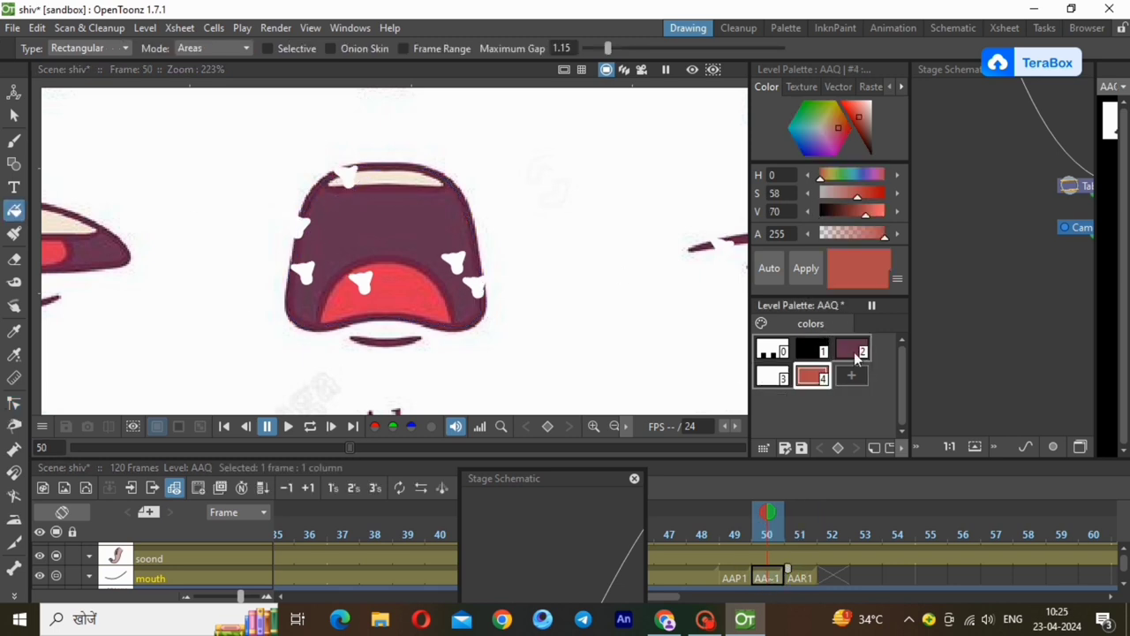
{"action": "right_click", "coordinate": [855, 352]}
{"action": "left_click", "coordinate": [893, 363]}
{"action": "left_click", "coordinate": [800, 572]}
{"action": "left_click", "coordinate": [800, 576]}
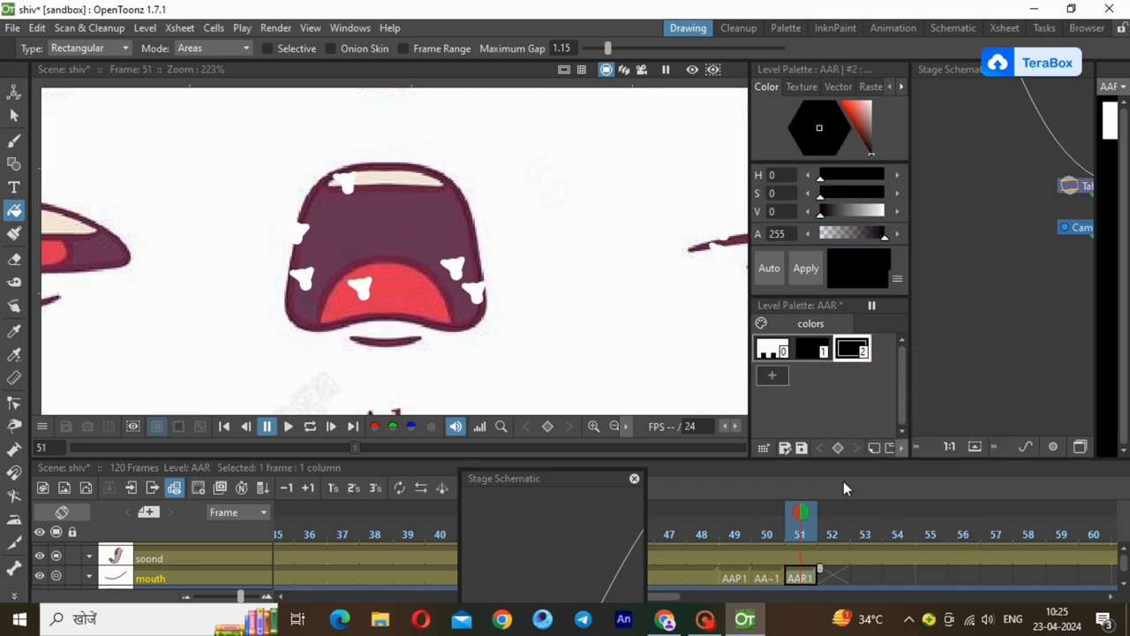
{"action": "left_click", "coordinate": [852, 348]}
{"action": "right_click", "coordinate": [851, 348]}
{"action": "left_click", "coordinate": [888, 389]}
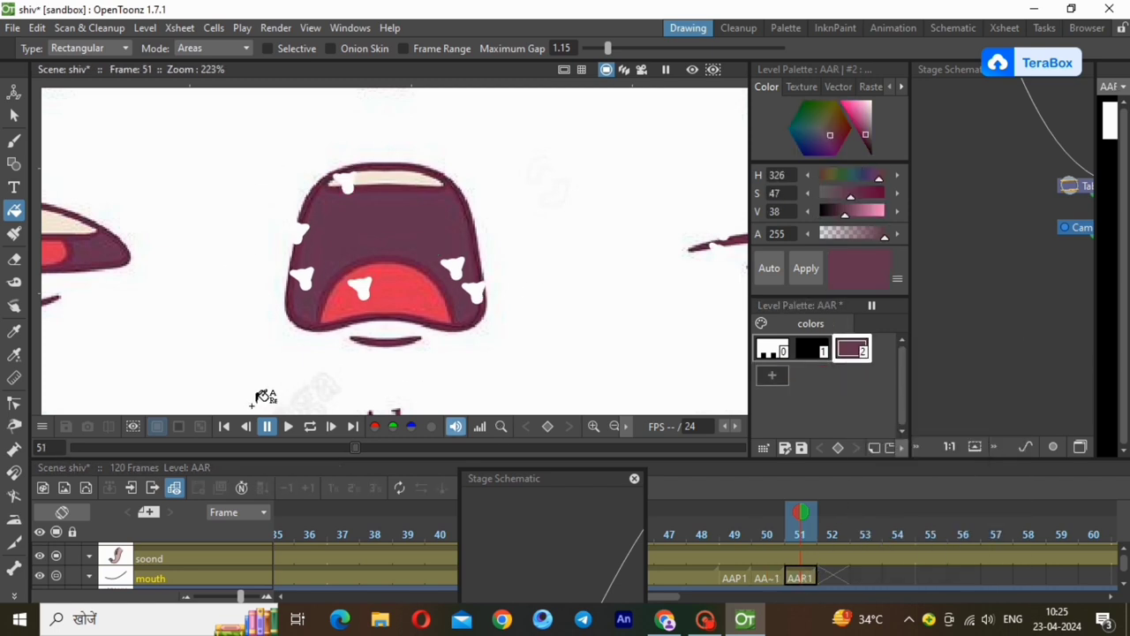
Step: Fill the whole traced "Ah" mouth outline with the dark purple style
{"action": "left_click_drag", "start_coordinate": [435, 409], "coordinate": [331, 86]}
{"action": "scroll", "coordinate": [548, 380], "scroll_direction": "down", "scroll_amount": 1}
{"action": "left_click_drag", "start_coordinate": [475, 411], "coordinate": [380, 88]}
{"action": "scroll", "coordinate": [568, 115], "scroll_direction": "down", "scroll_amount": 1}
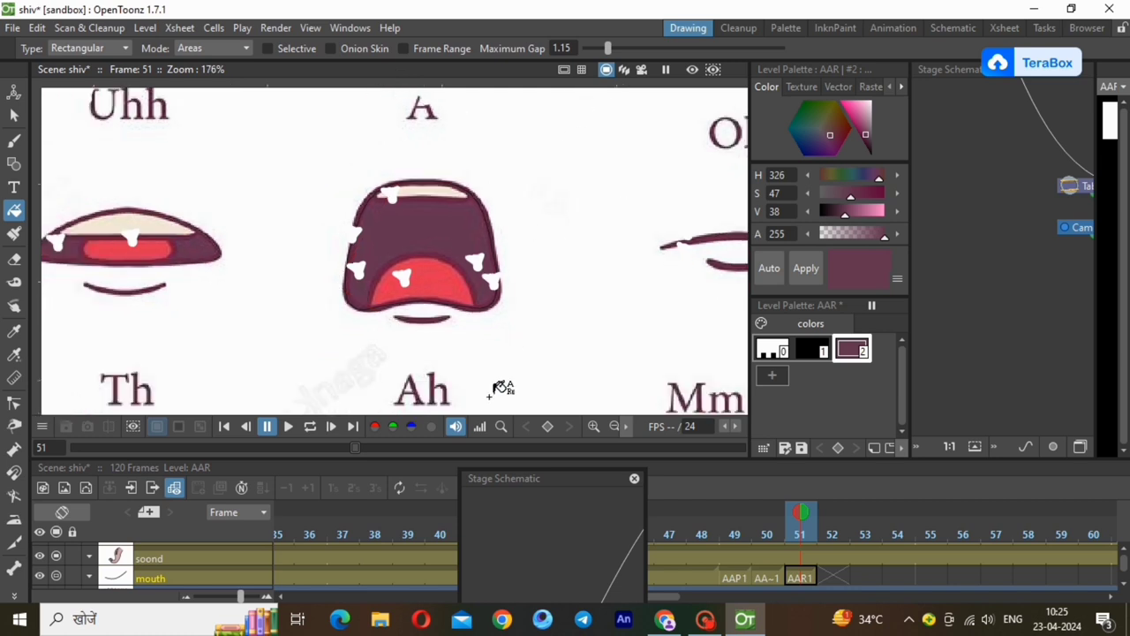
{"action": "left_click_drag", "start_coordinate": [509, 406], "coordinate": [380, 88]}
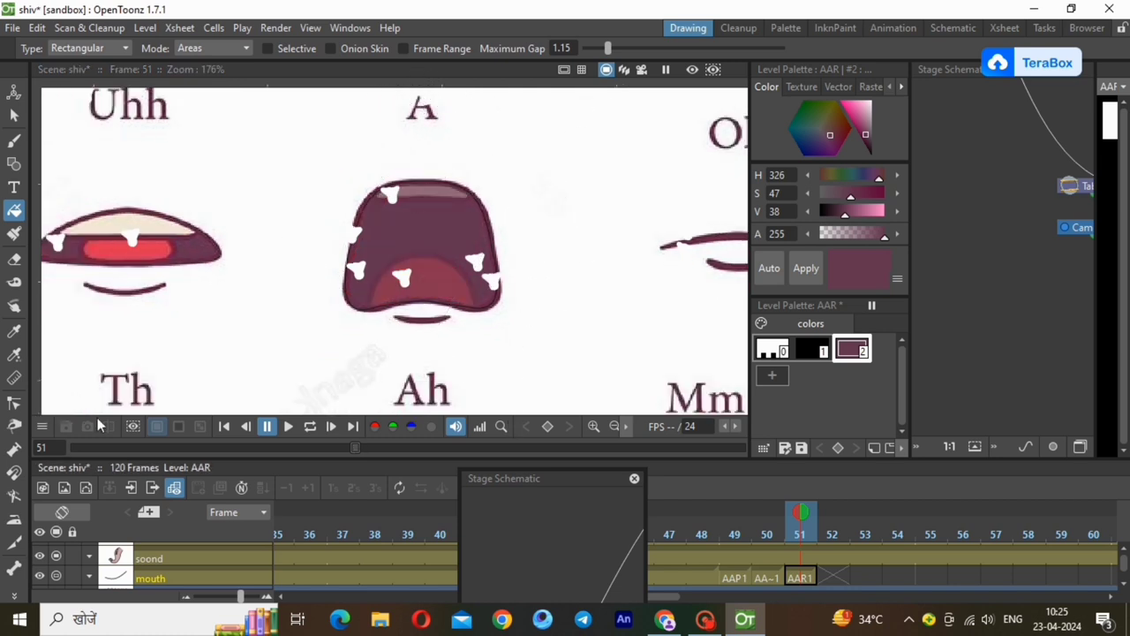
Step: Draw an open two-segment black polyline from the tongue's lower left corner over its peak to its lower right corner
{"action": "left_click", "coordinate": [14, 163]}
{"action": "left_click", "coordinate": [812, 348]}
{"action": "scroll", "coordinate": [468, 263], "scroll_direction": "up", "scroll_amount": 5}
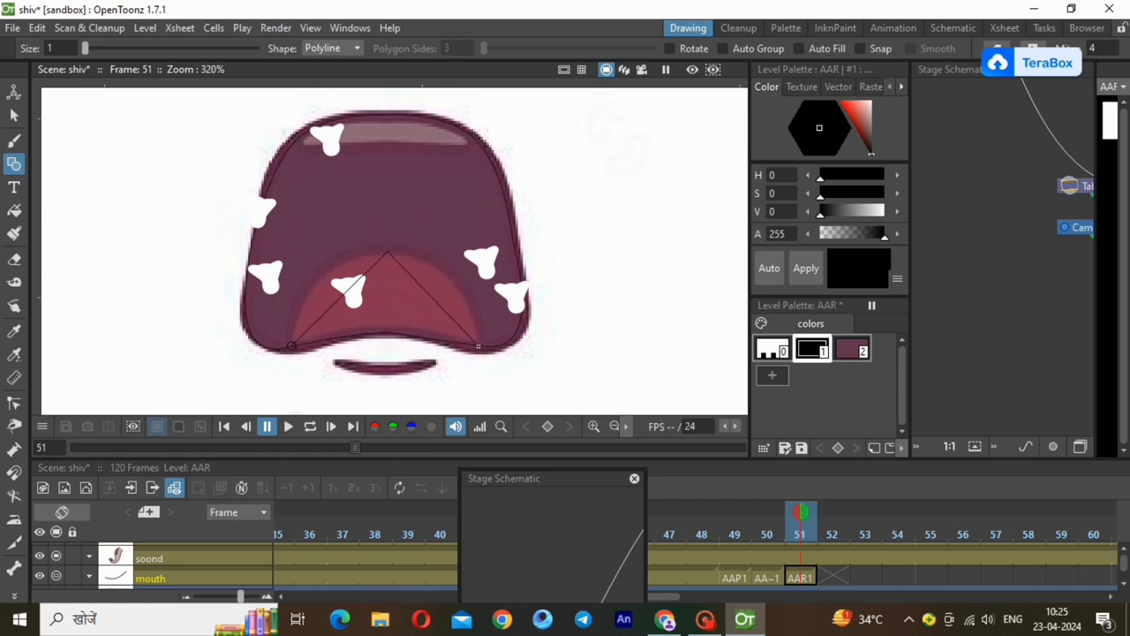
{"action": "double_click", "coordinate": [478, 346]}
Step: Curve both segments of the tongue polyline into a rounded arch matching the chart's tongue
{"action": "key", "text": "s"}
{"action": "left_click", "coordinate": [416, 287]}
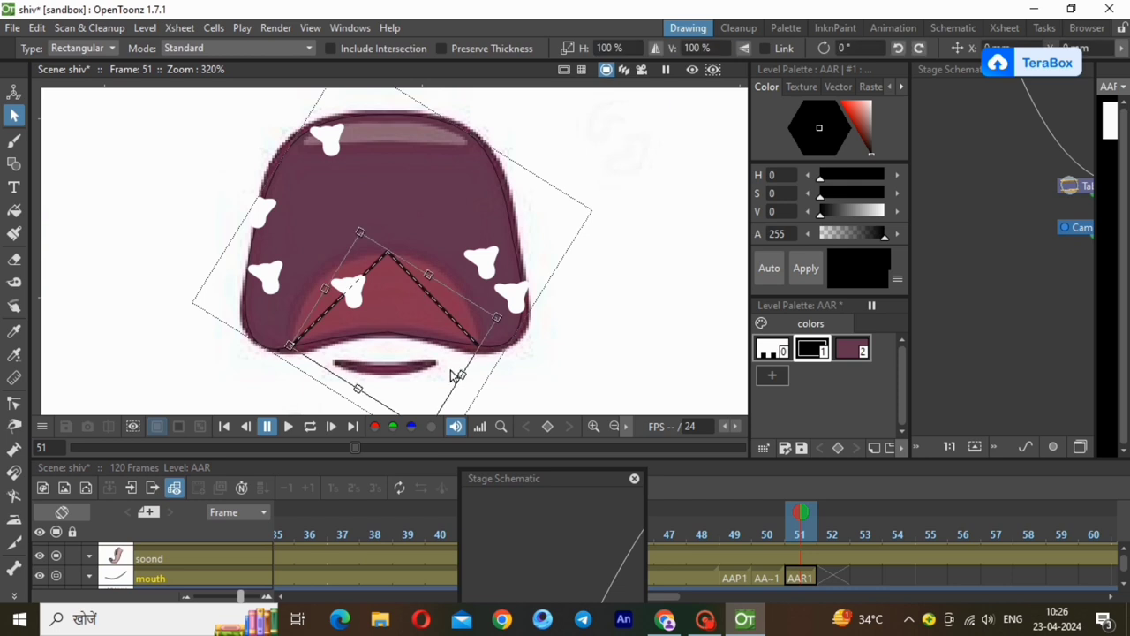
{"action": "scroll", "coordinate": [439, 214], "scroll_direction": "down", "scroll_amount": 1}
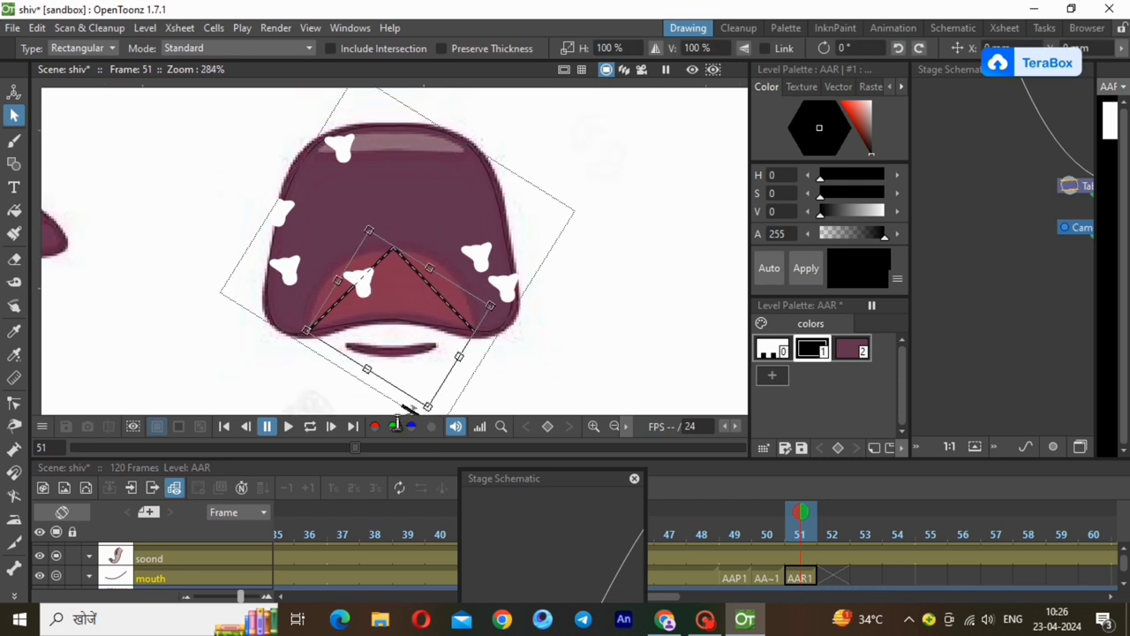
{"action": "key", "text": "c"}
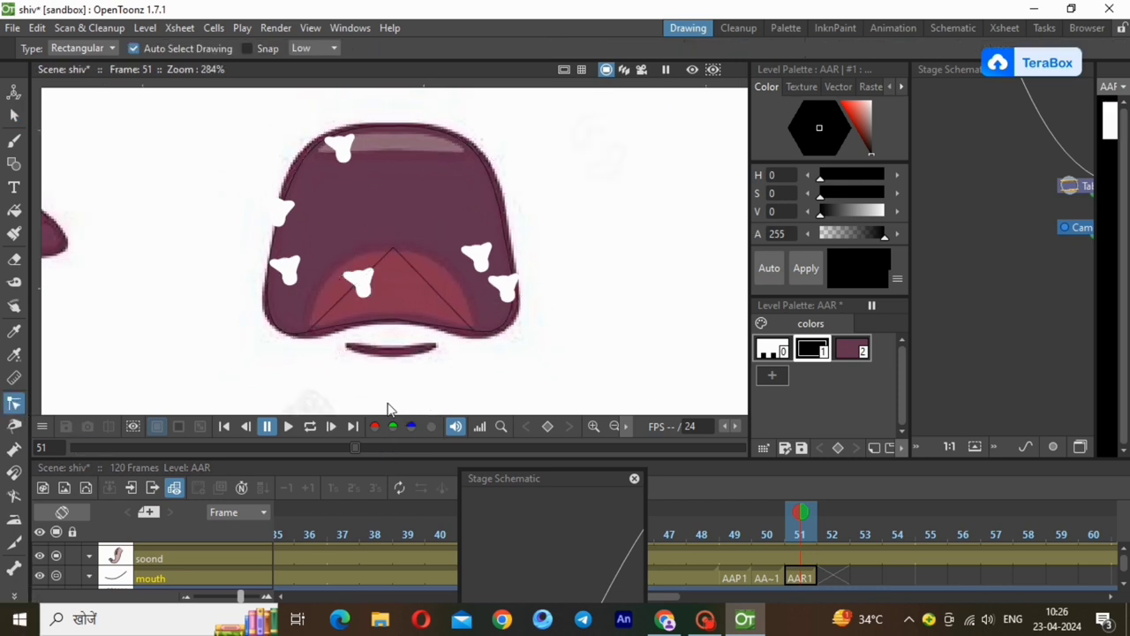
{"action": "left_click_drag", "start_coordinate": [423, 276], "coordinate": [430, 257]}
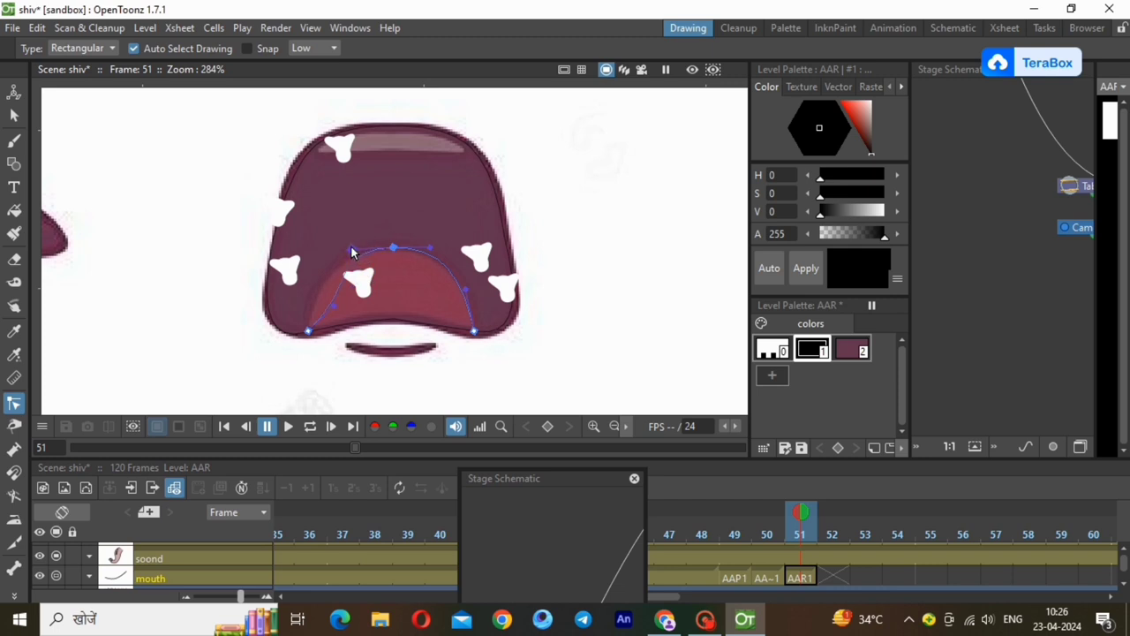
{"action": "left_click_drag", "start_coordinate": [334, 306], "coordinate": [309, 303]}
Step: Add a style to the AAR palette and paste the red from style 4 of frame 50's AAQ palette into it
{"action": "left_click", "coordinate": [14, 210]}
{"action": "left_click", "coordinate": [772, 374]}
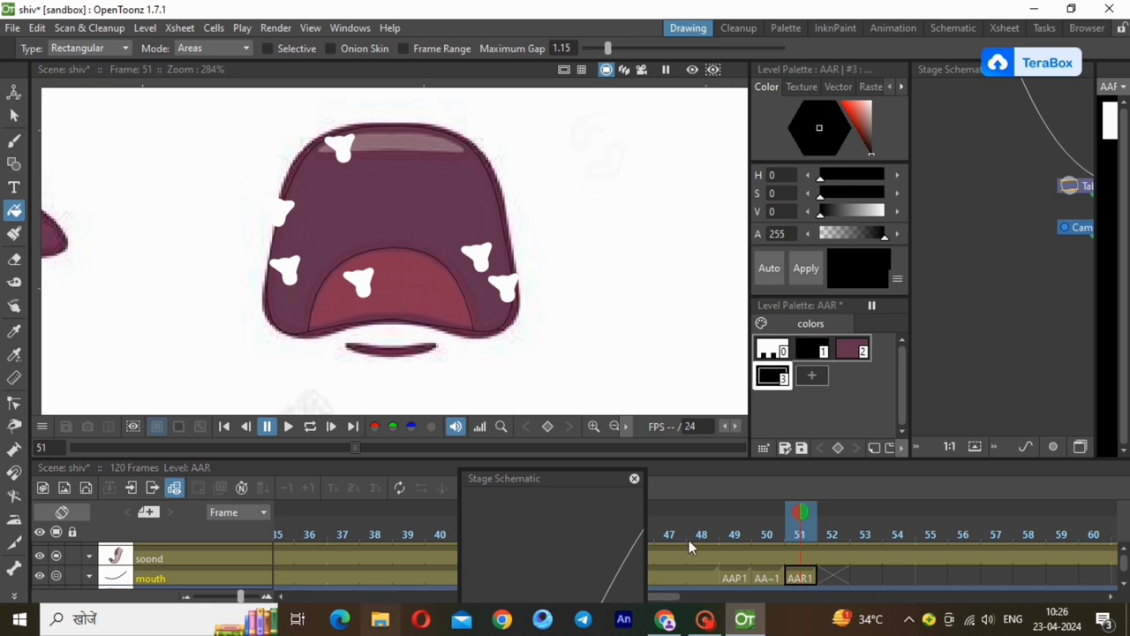
{"action": "left_click", "coordinate": [764, 580]}
{"action": "right_click", "coordinate": [806, 383]}
{"action": "left_click", "coordinate": [839, 394]}
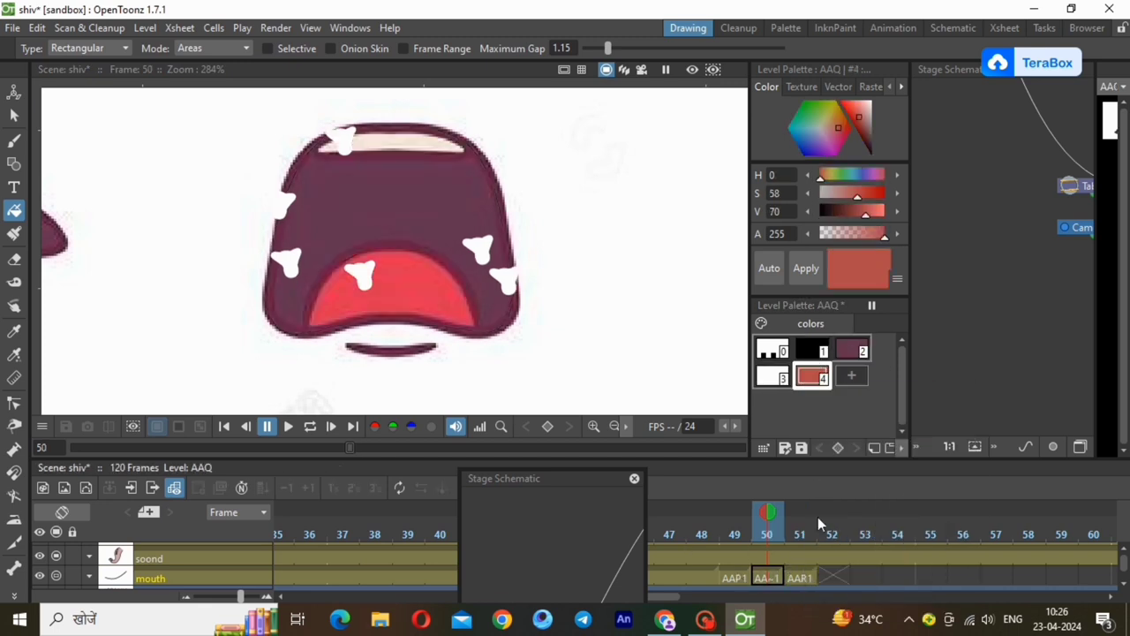
{"action": "left_click", "coordinate": [800, 576]}
{"action": "right_click", "coordinate": [772, 378]}
{"action": "left_click", "coordinate": [808, 422]}
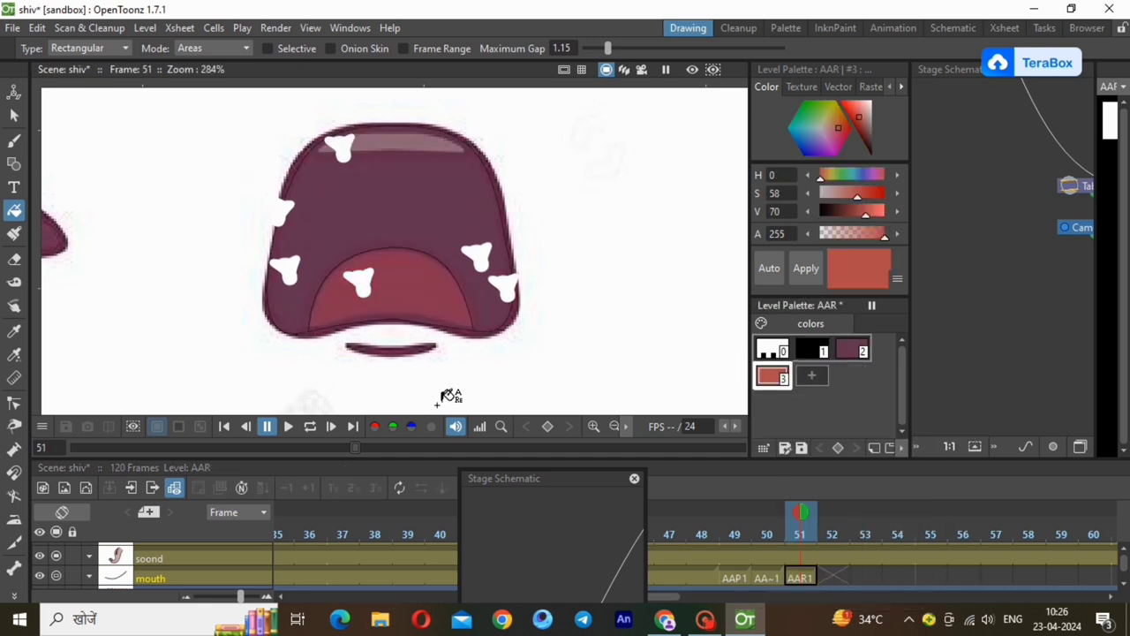
Step: Fill the tongue area under the arch with the red style
{"action": "left_click_drag", "start_coordinate": [468, 404], "coordinate": [408, 130]}
{"action": "scroll", "coordinate": [408, 130], "scroll_direction": "down", "scroll_amount": 1}
{"action": "left_click_drag", "start_coordinate": [454, 399], "coordinate": [369, 154]}
Step: Draw a straight black line across the mouth along the lower edge of the upper teeth, joining both sides of the outline
{"action": "left_click", "coordinate": [14, 163]}
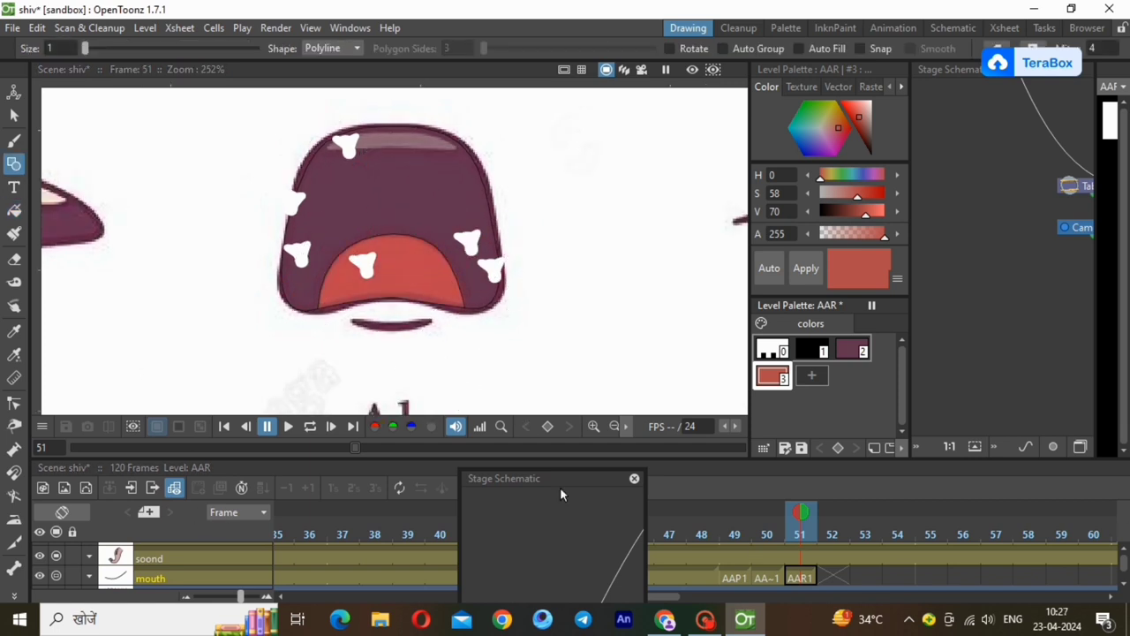
{"action": "left_click", "coordinate": [813, 349]}
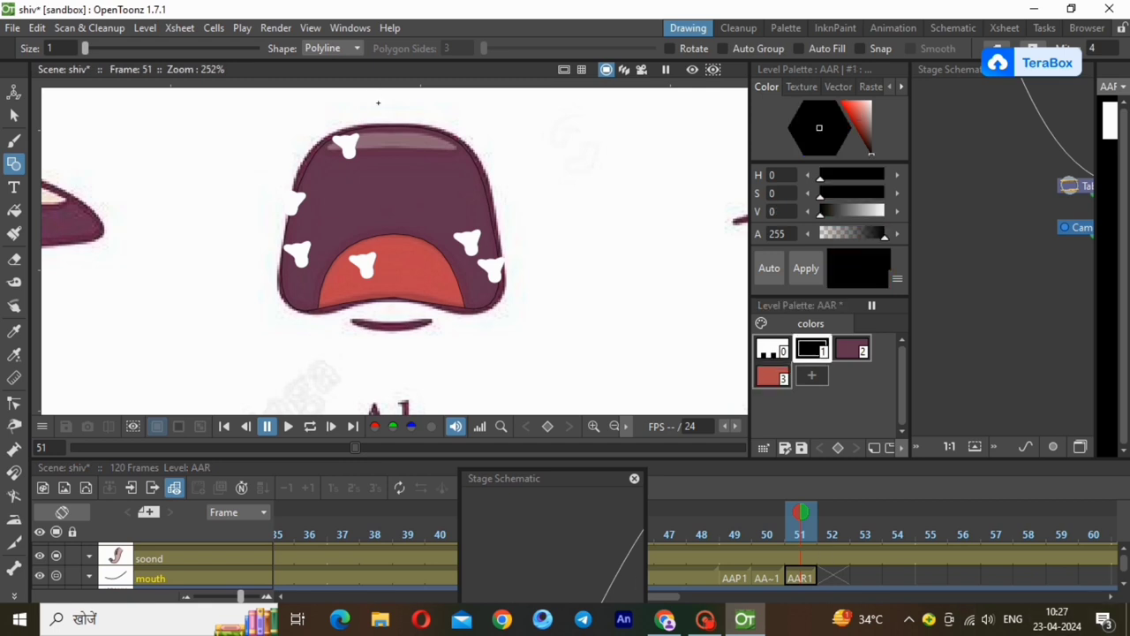
{"action": "scroll", "coordinate": [378, 102], "scroll_direction": "up", "scroll_amount": 4}
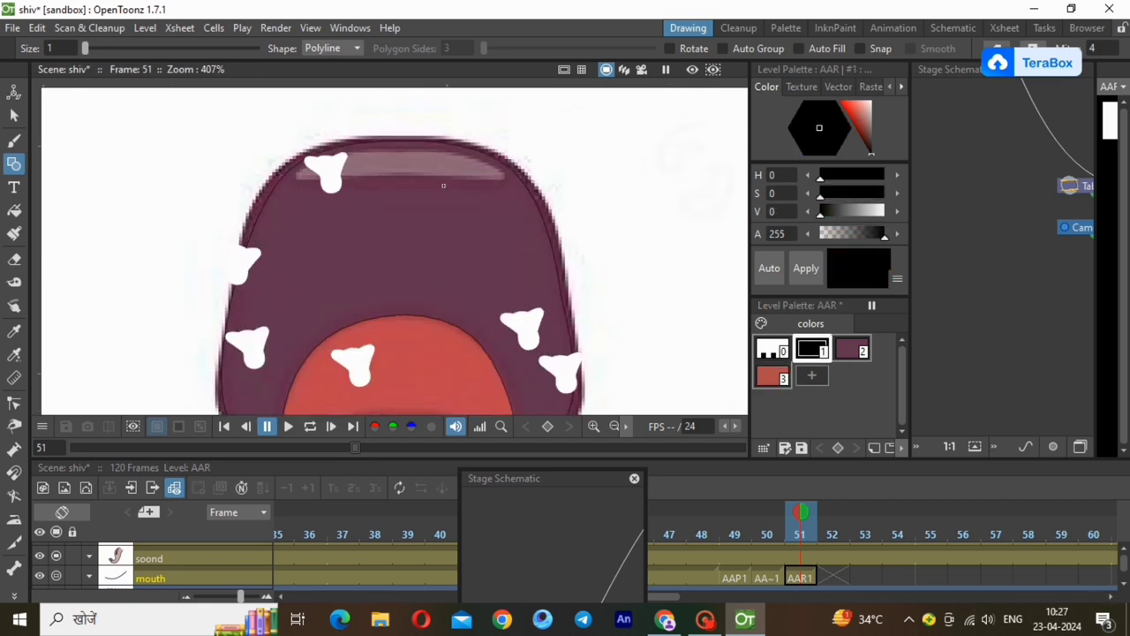
{"action": "left_click", "coordinate": [281, 177]}
{"action": "double_click", "coordinate": [521, 180]}
{"action": "key", "text": "s"}
{"action": "left_click", "coordinate": [456, 177]}
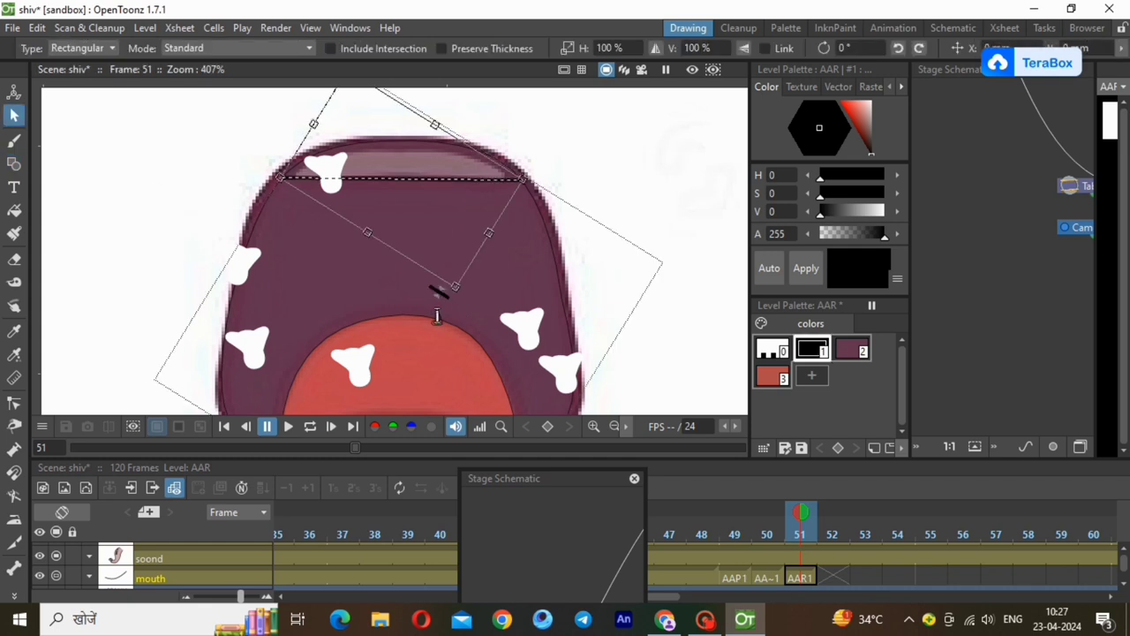
{"action": "key", "text": "c"}
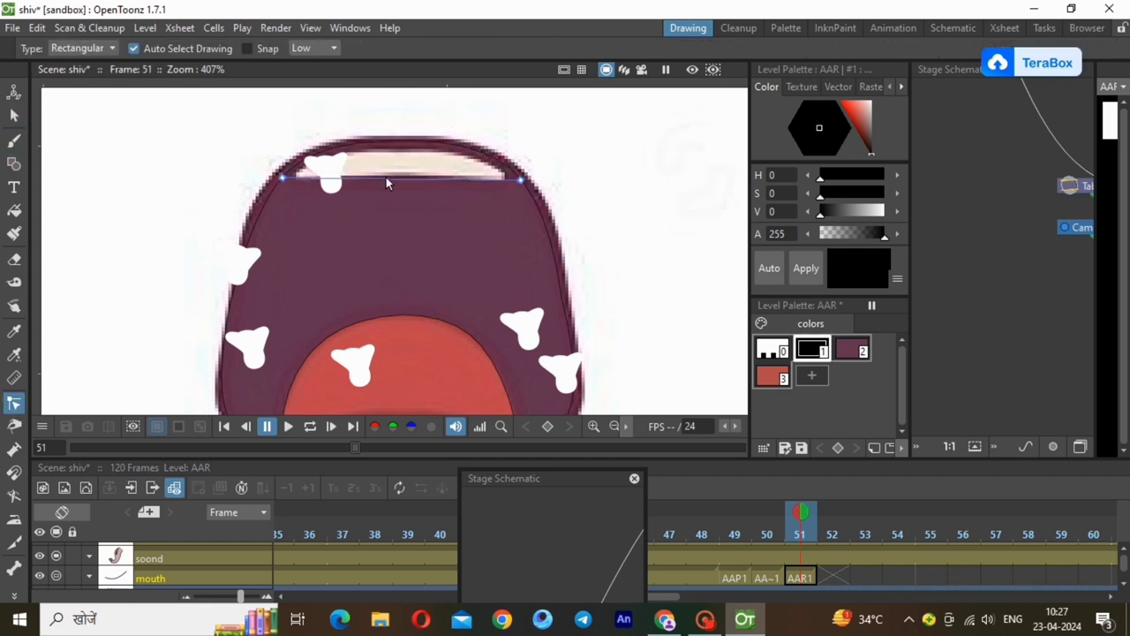
{"action": "left_click", "coordinate": [281, 178]}
{"action": "key", "text": "g"}
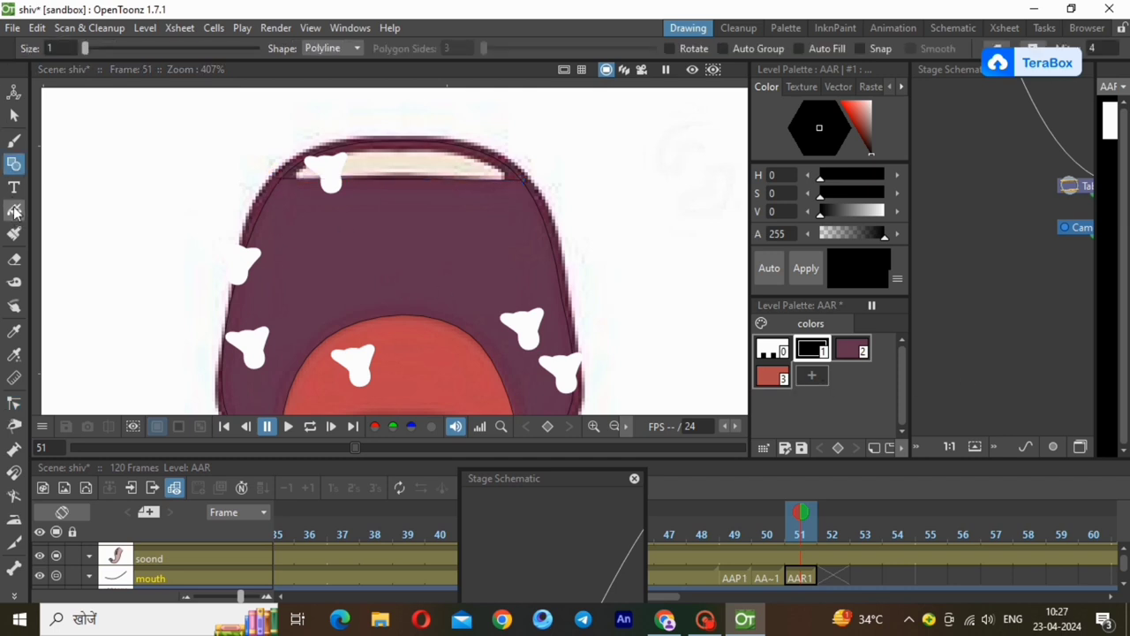
Step: Add a near-white style (H 0, S 0, V 97) to the AAR palette and fill the upper teeth area with it
{"action": "key", "text": "f"}
{"action": "left_click", "coordinate": [812, 374]}
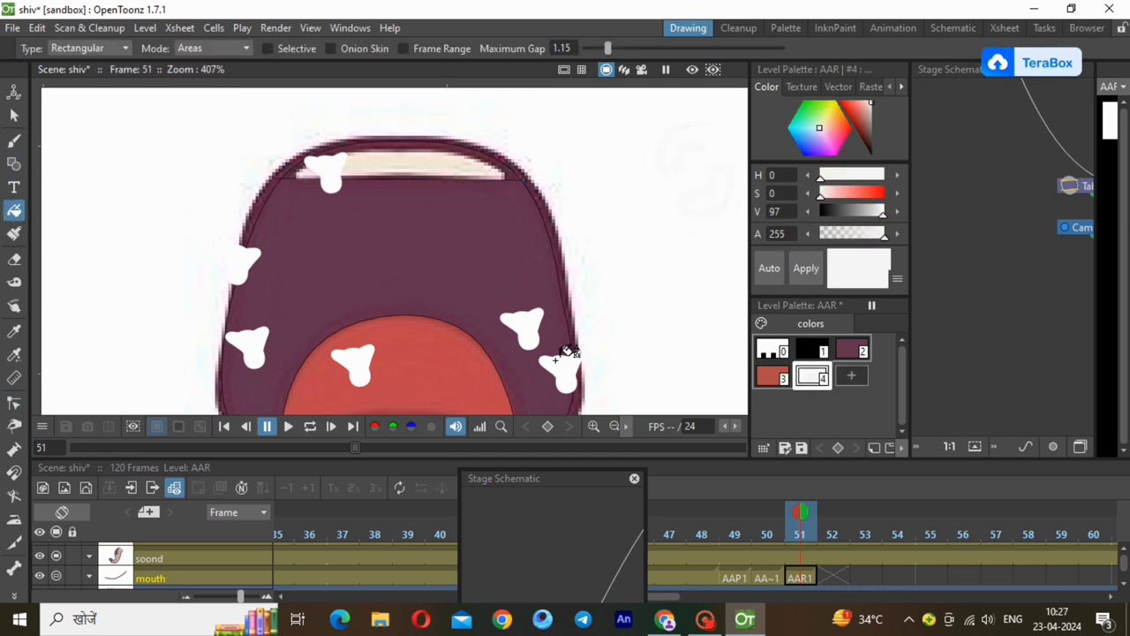
{"action": "left_click_drag", "start_coordinate": [543, 159], "coordinate": [315, 13]}
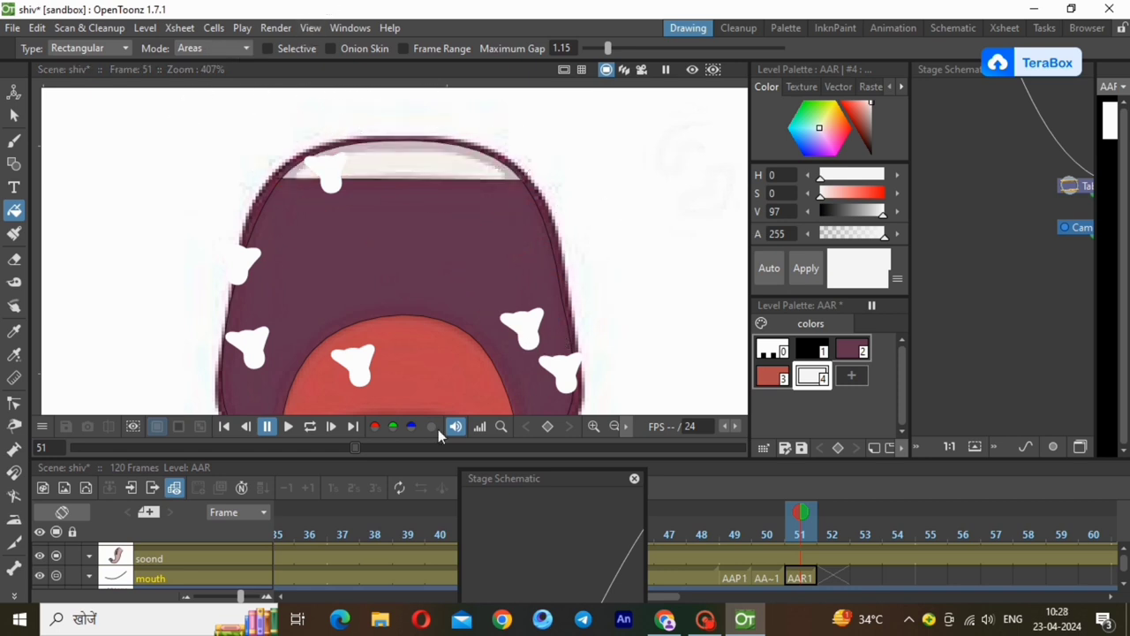
Step: Switch to the Animation workspace and remove the mouth chart's cells from frames 1 to 69 of column Col32
{"action": "left_click", "coordinate": [615, 427]}
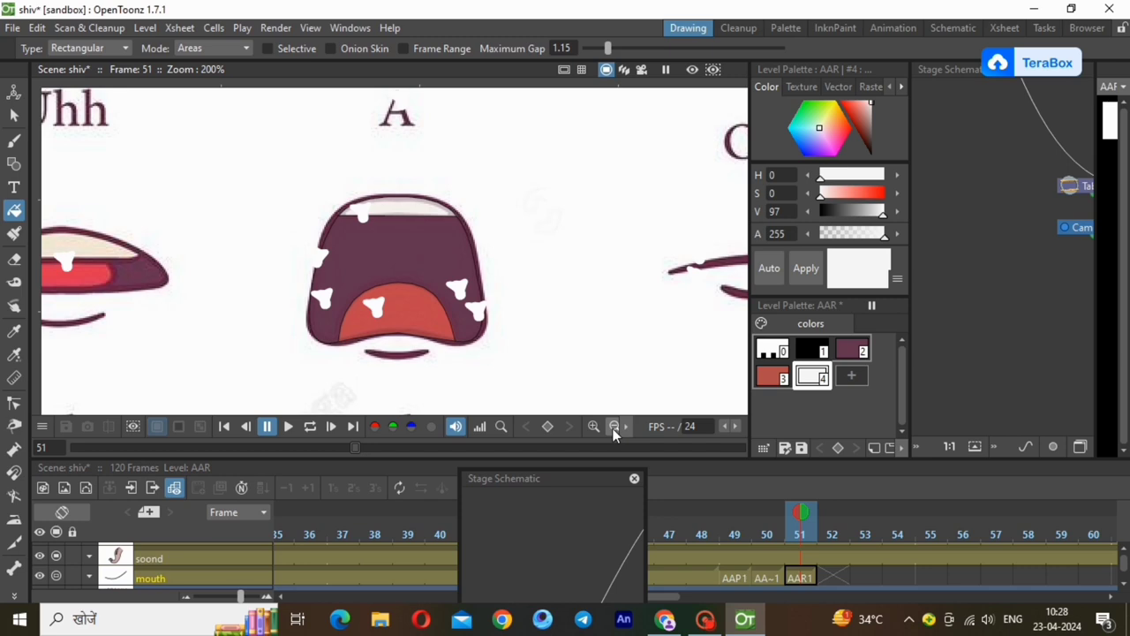
{"action": "left_click", "coordinate": [614, 427]}
{"action": "left_click", "coordinate": [615, 427]}
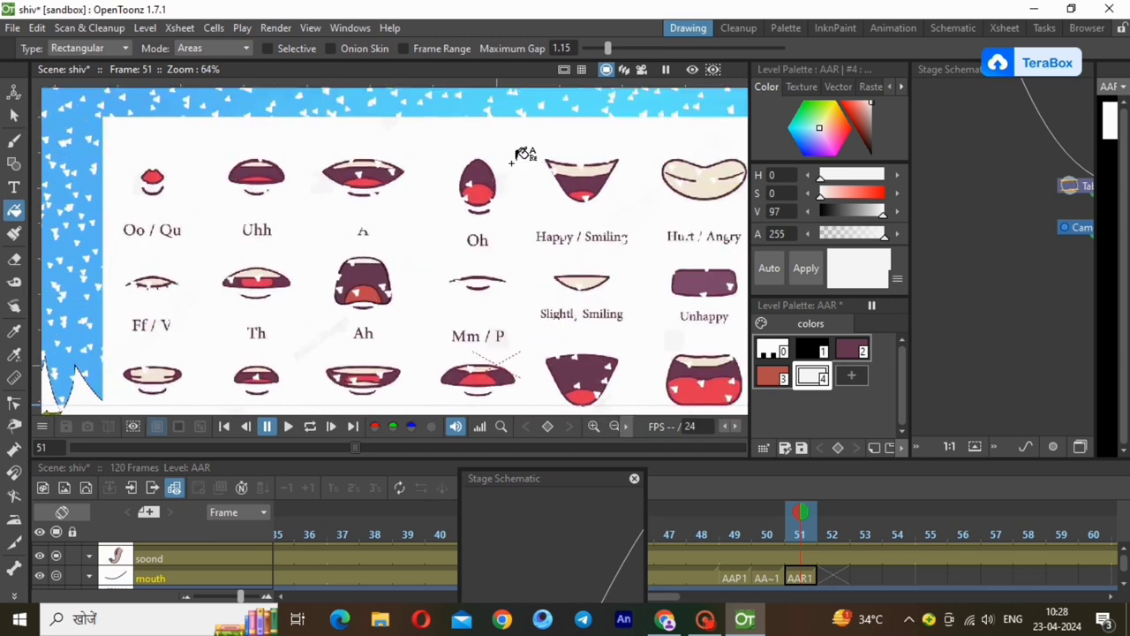
{"action": "scroll", "coordinate": [526, 155], "scroll_direction": "up", "scroll_amount": 2}
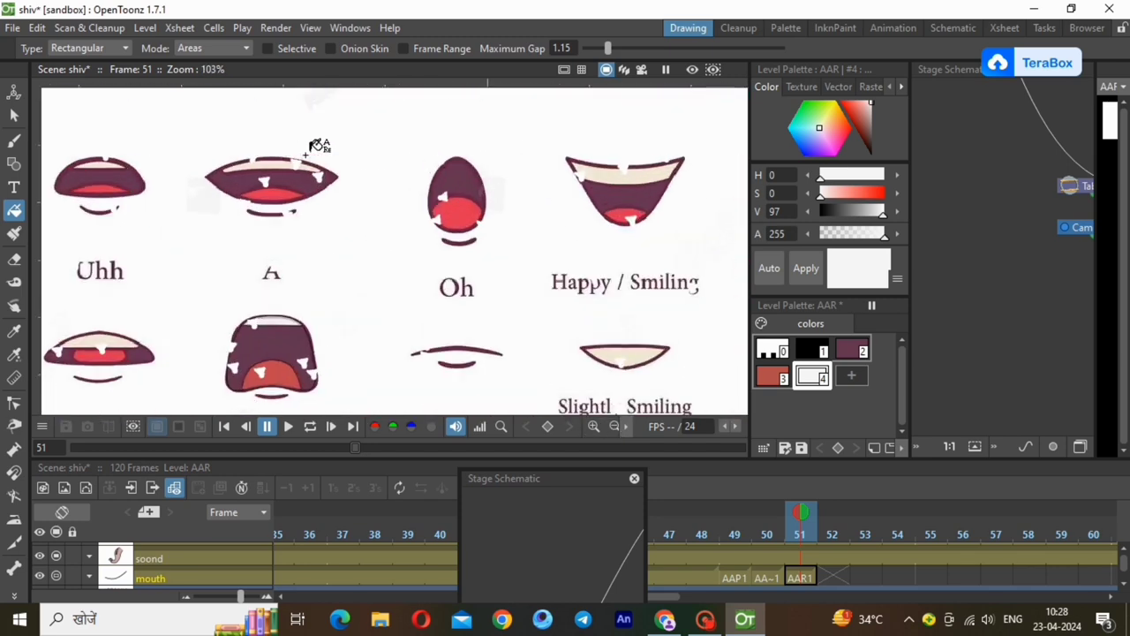
{"action": "scroll", "coordinate": [316, 146], "scroll_direction": "down", "scroll_amount": 5}
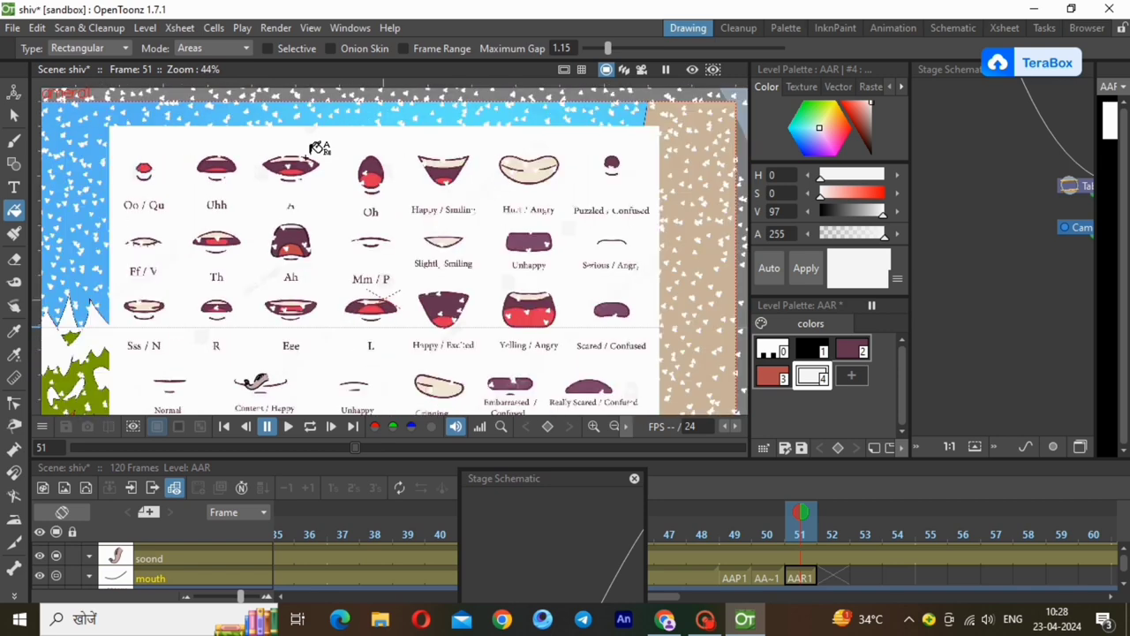
{"action": "left_click", "coordinate": [893, 28]}
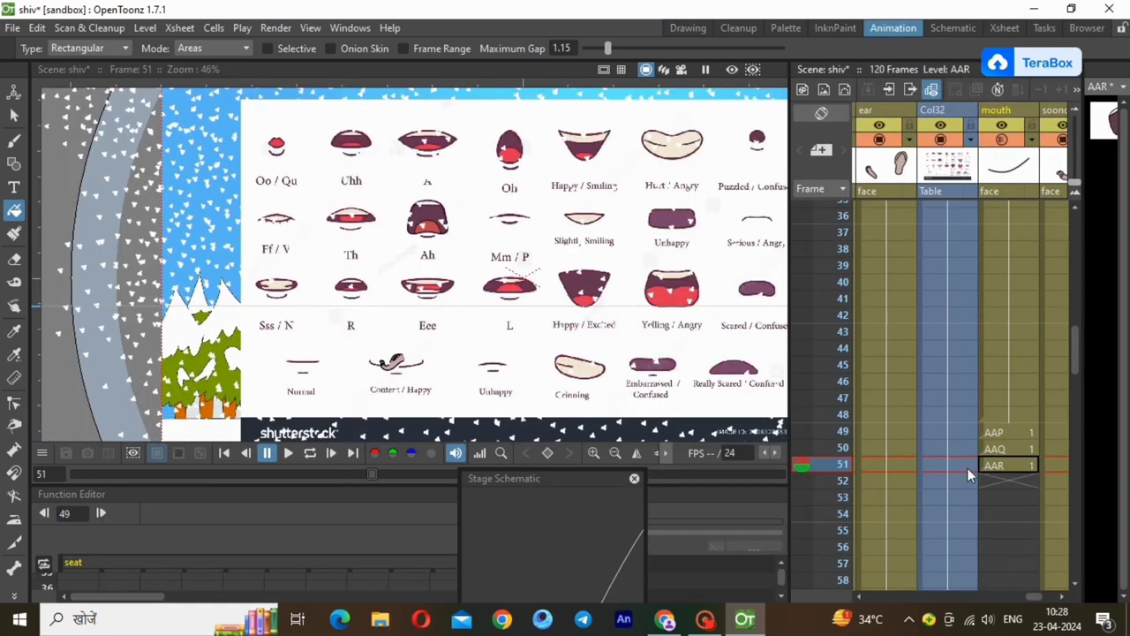
{"action": "left_click_drag", "start_coordinate": [1077, 348], "coordinate": [1082, 232]}
{"action": "left_click_drag", "start_coordinate": [944, 212], "coordinate": [942, 474]}
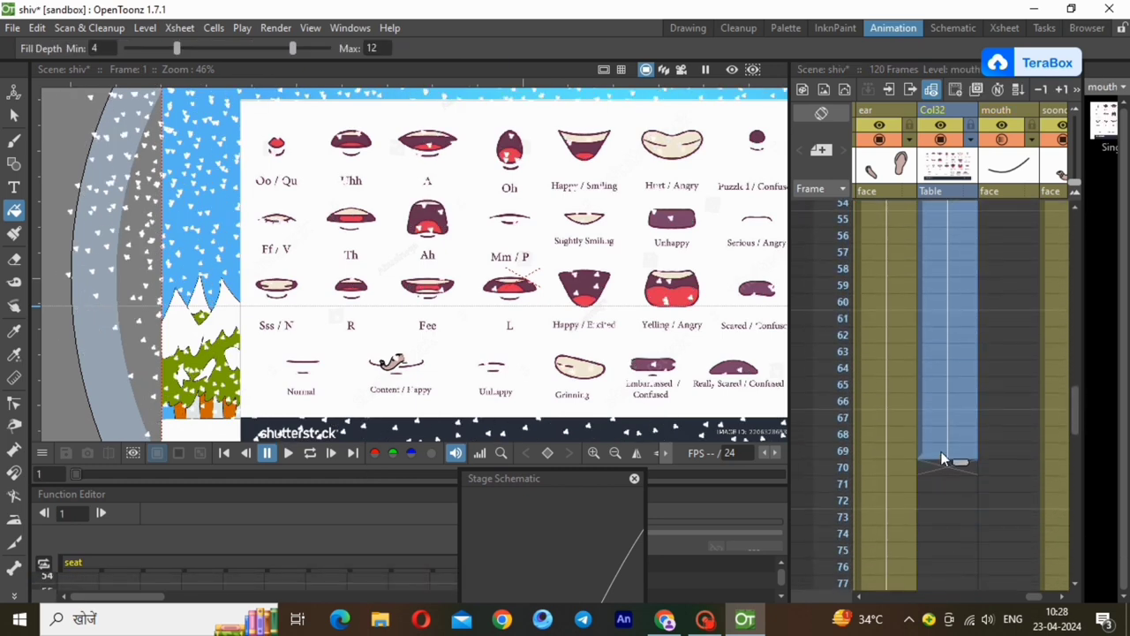
{"action": "right_click", "coordinate": [943, 461]}
{"action": "left_click", "coordinate": [998, 333]}
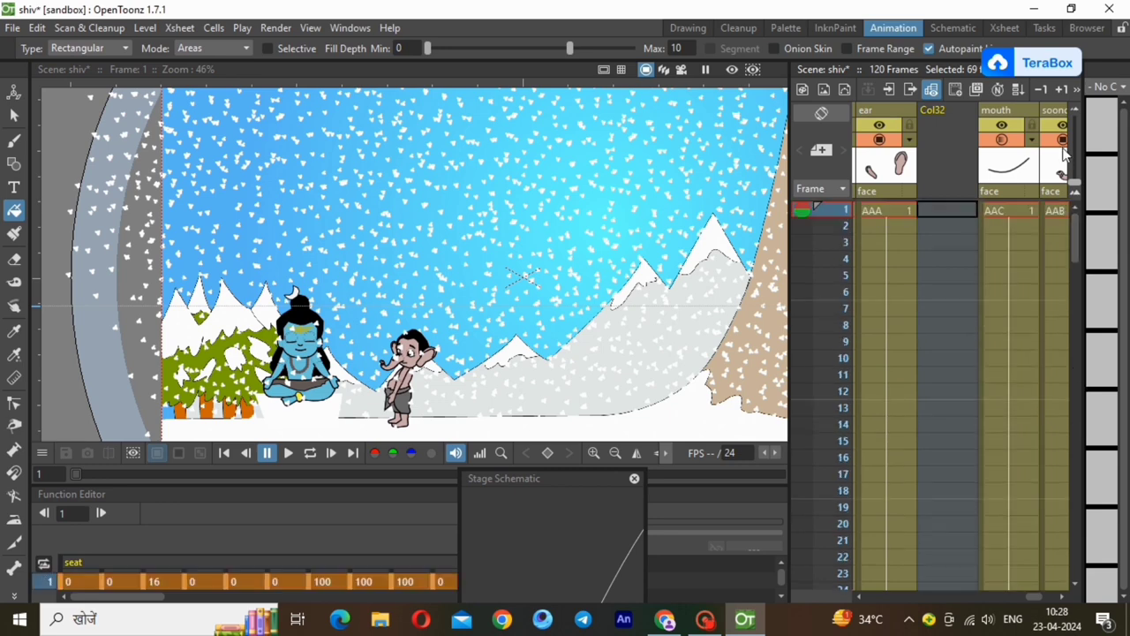
Step: Delete the emptied column Col32 between the ear and mouth columns
{"action": "scroll", "coordinate": [950, 354], "scroll_direction": "up", "scroll_amount": 15}
{"action": "right_click", "coordinate": [961, 111]}
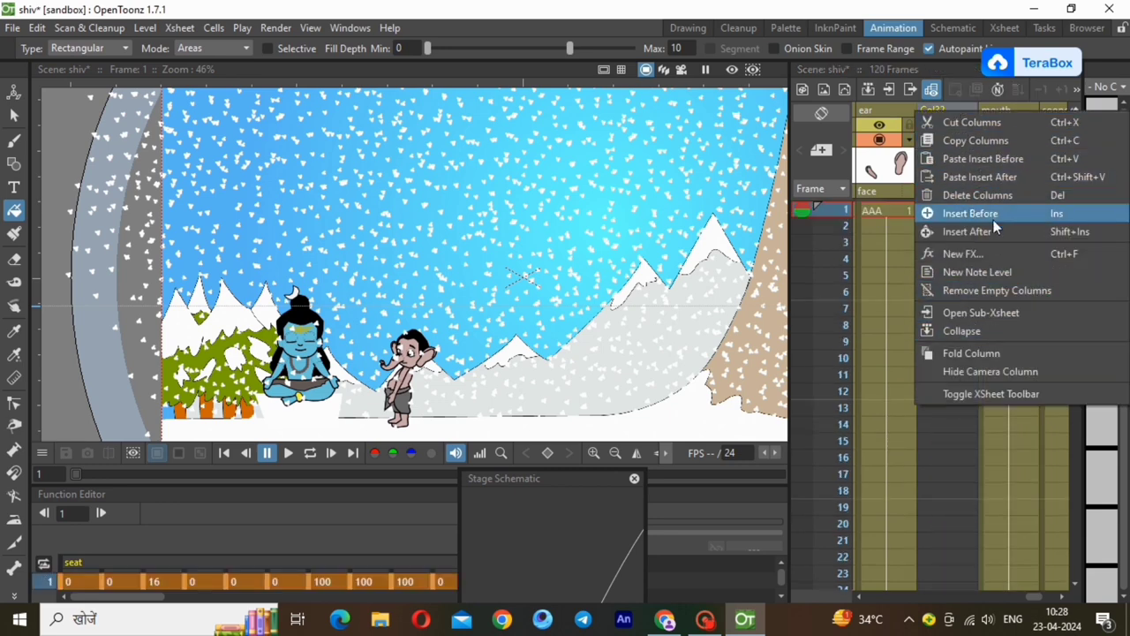
{"action": "left_click", "coordinate": [993, 195]}
Step: Set the mouth column's opacity to 100% and check its drawings at frames 49 to 51
{"action": "left_click_drag", "start_coordinate": [1075, 241], "coordinate": [1089, 367]}
{"action": "left_click", "coordinate": [926, 357]}
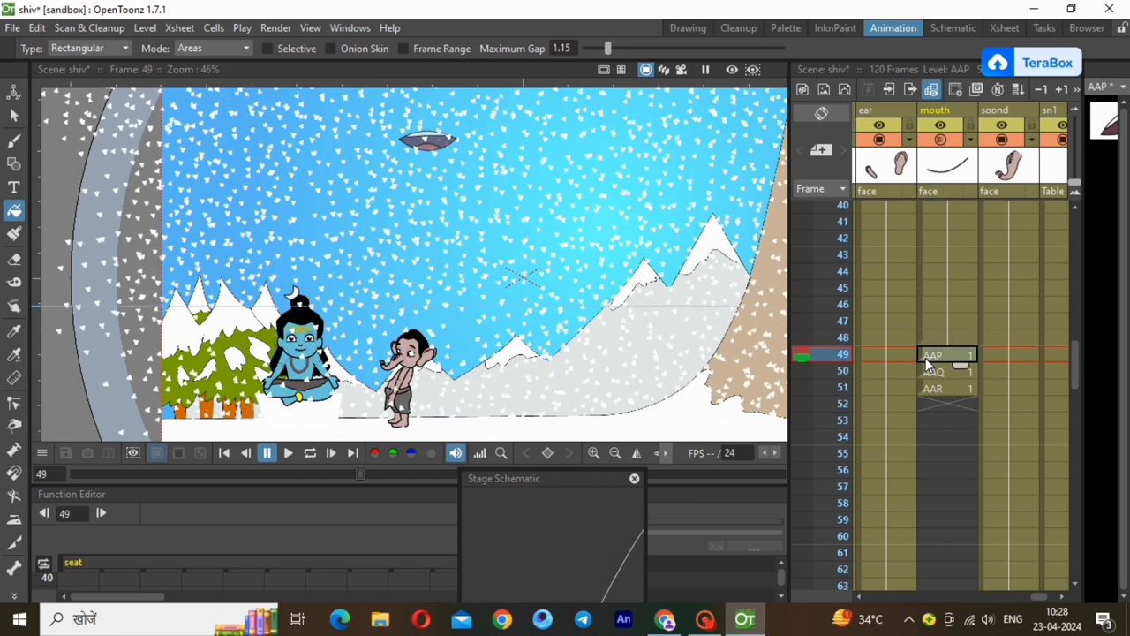
{"action": "left_click", "coordinate": [971, 140]}
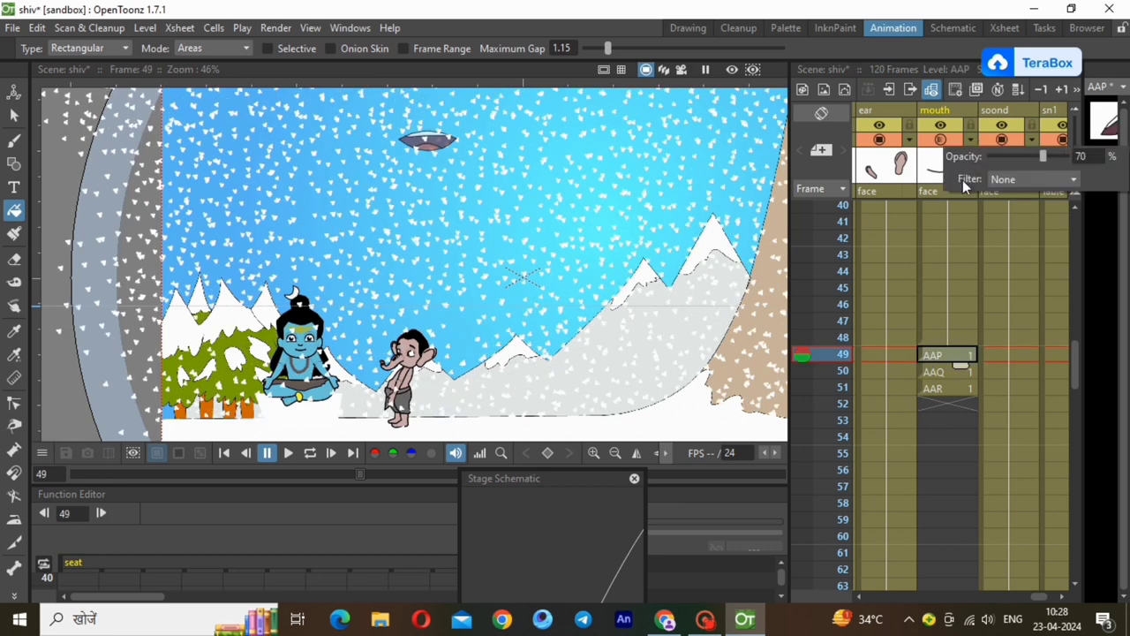
{"action": "left_click_drag", "start_coordinate": [1042, 163], "coordinate": [1069, 159]}
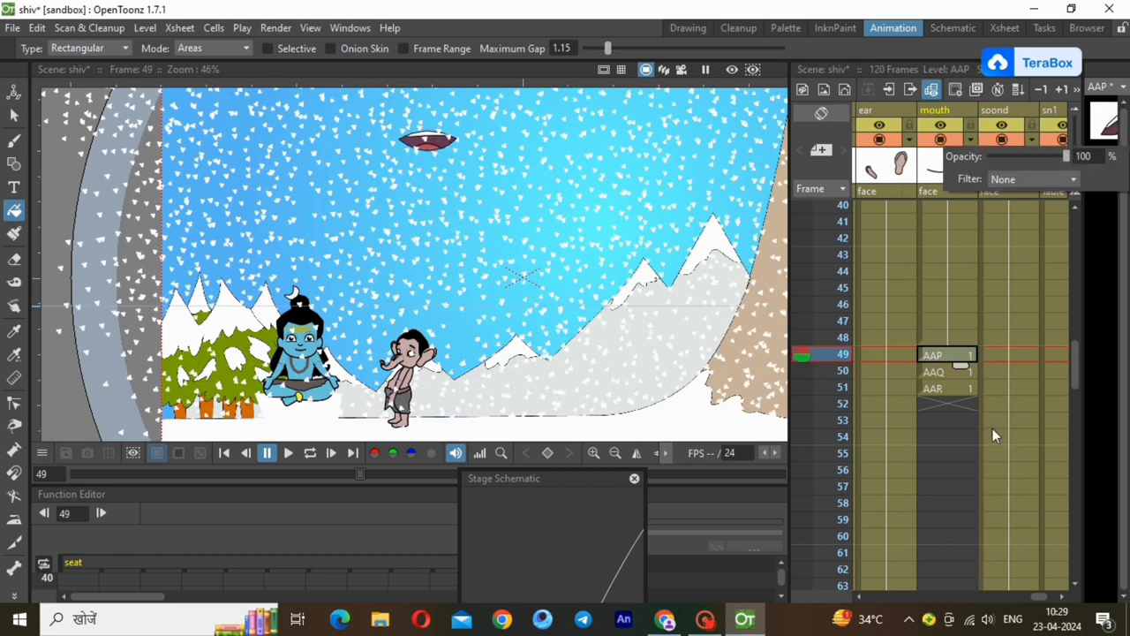
{"action": "left_click", "coordinate": [948, 370]}
{"action": "left_click", "coordinate": [943, 389]}
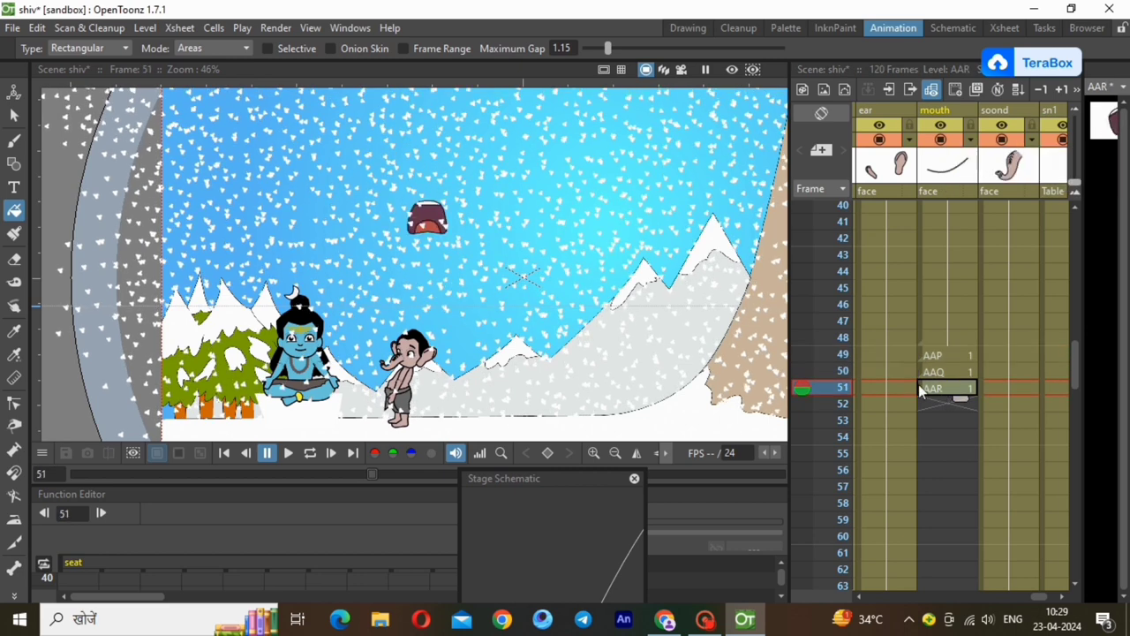
Step: Scale the AAP mouth at frame 49 to about 26.4% wide by 21.33% high and move it onto the elephant-headed character's face
{"action": "left_click", "coordinate": [955, 357]}
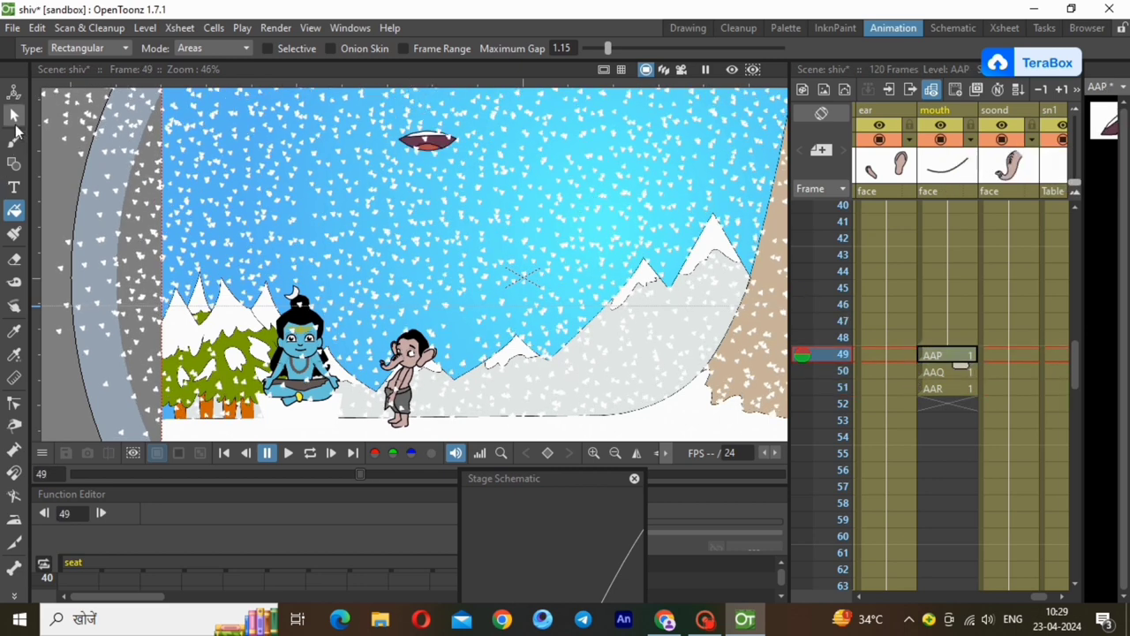
{"action": "left_click", "coordinate": [15, 126]}
{"action": "left_click", "coordinate": [429, 138]}
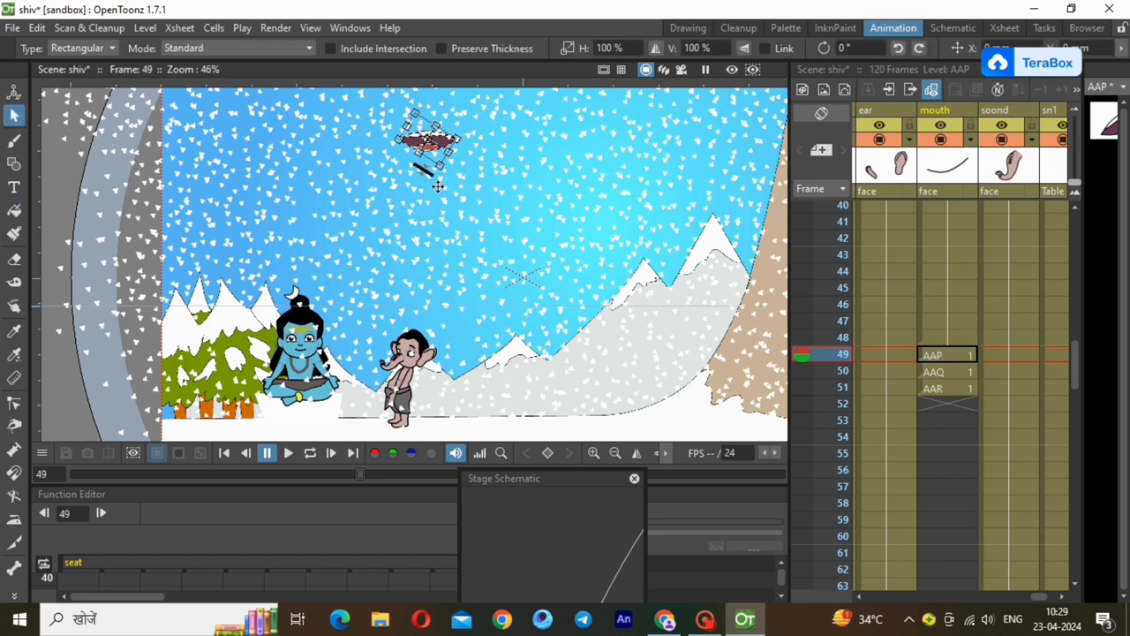
{"action": "mouse_move", "coordinate": [438, 187]}
{"action": "left_mouse_down"}
{"action": "mouse_move", "coordinate": [396, 353]}
{"action": "mouse_move", "coordinate": [415, 366]}
{"action": "mouse_move", "coordinate": [466, 365]}
{"action": "left_mouse_up"}
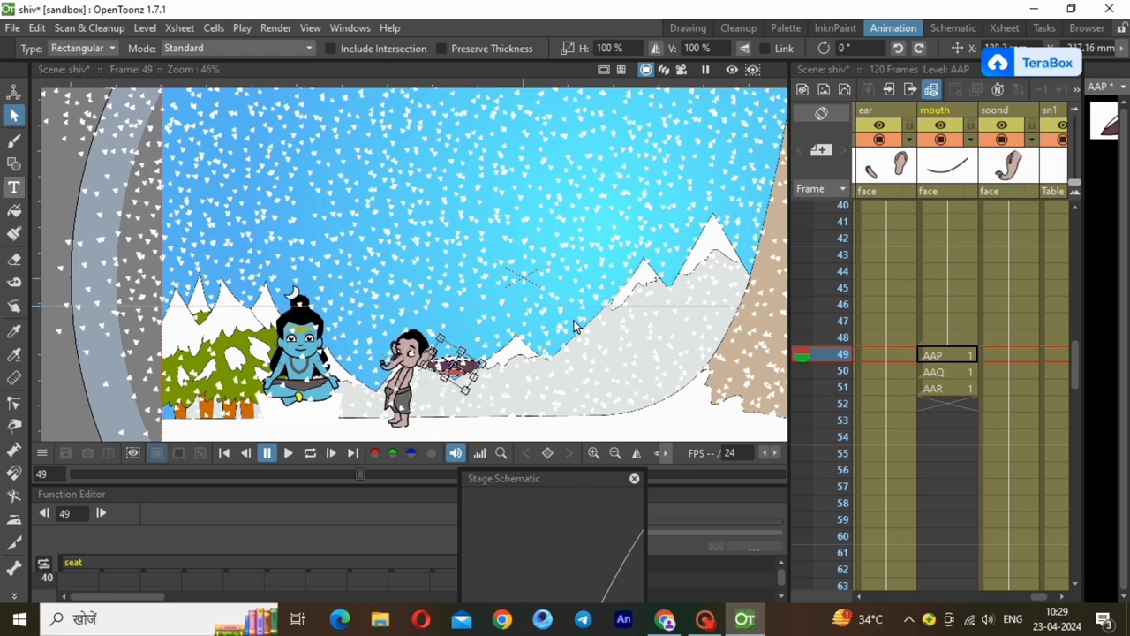
{"action": "scroll", "coordinate": [447, 399], "scroll_direction": "up", "scroll_amount": 1}
{"action": "scroll", "coordinate": [448, 399], "scroll_direction": "up", "scroll_amount": 6}
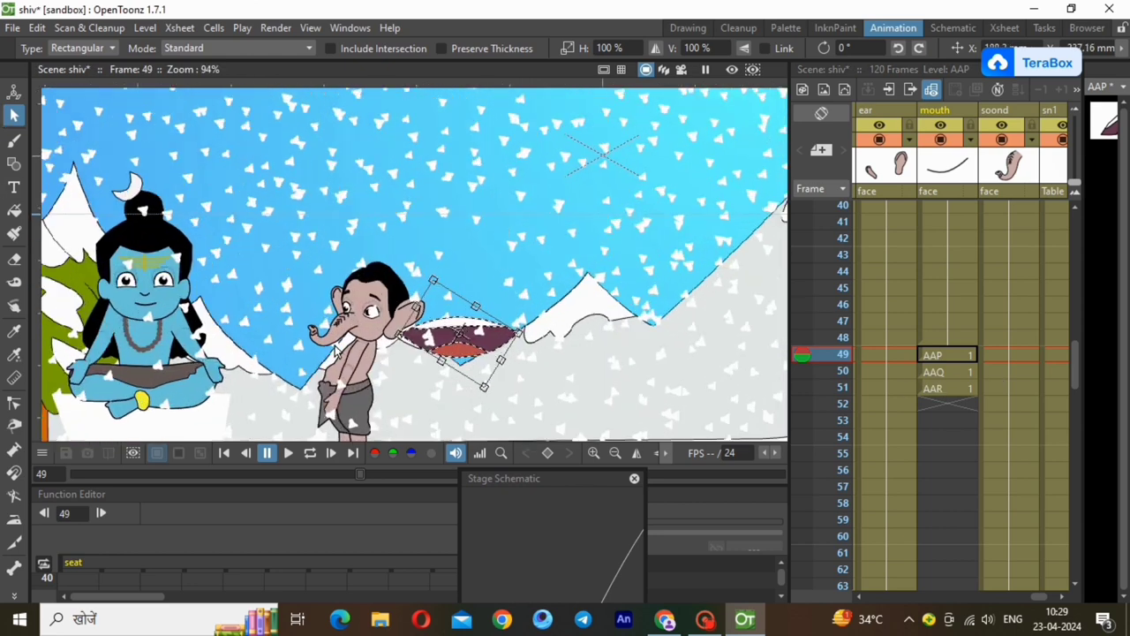
{"action": "mouse_move", "coordinate": [563, 214]}
{"action": "left_mouse_down"}
{"action": "mouse_move", "coordinate": [665, 349]}
{"action": "mouse_move", "coordinate": [662, 386]}
{"action": "mouse_move", "coordinate": [626, 270]}
{"action": "left_mouse_up"}
{"action": "mouse_move", "coordinate": [727, 334]}
{"action": "left_mouse_down"}
{"action": "mouse_move", "coordinate": [735, 328]}
{"action": "mouse_move", "coordinate": [643, 376]}
{"action": "mouse_move", "coordinate": [583, 343]}
{"action": "mouse_move", "coordinate": [581, 368]}
{"action": "mouse_move", "coordinate": [412, 327]}
{"action": "mouse_move", "coordinate": [426, 323]}
{"action": "left_mouse_up"}
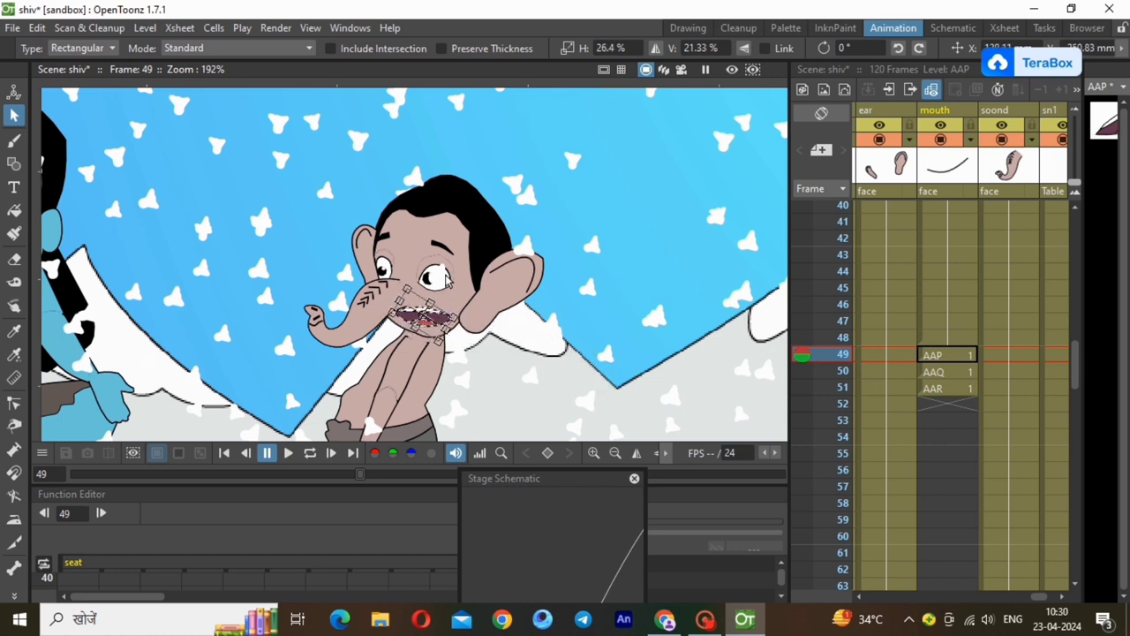
Step: Shrink the AAP mouth further to H 18.9% and V 15.25% and position it beside the base of the trunk
{"action": "scroll", "coordinate": [425, 323], "scroll_direction": "up", "scroll_amount": 3}
{"action": "scroll", "coordinate": [409, 340], "scroll_direction": "up", "scroll_amount": 5}
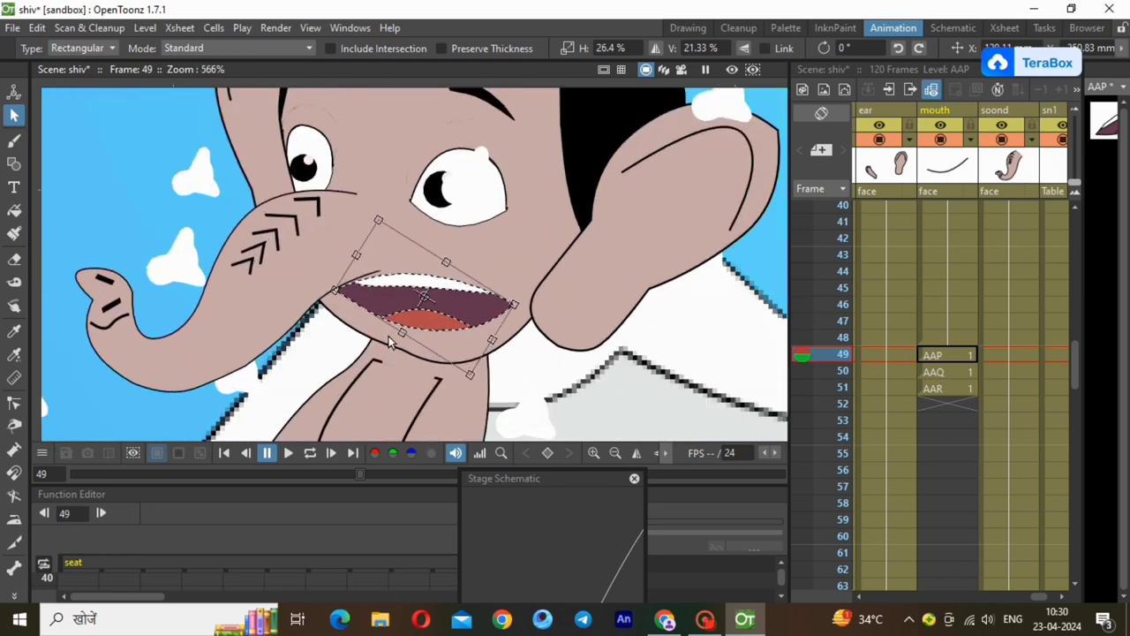
{"action": "left_click_drag", "start_coordinate": [513, 305], "coordinate": [477, 305]}
{"action": "left_click_drag", "start_coordinate": [369, 238], "coordinate": [381, 249]}
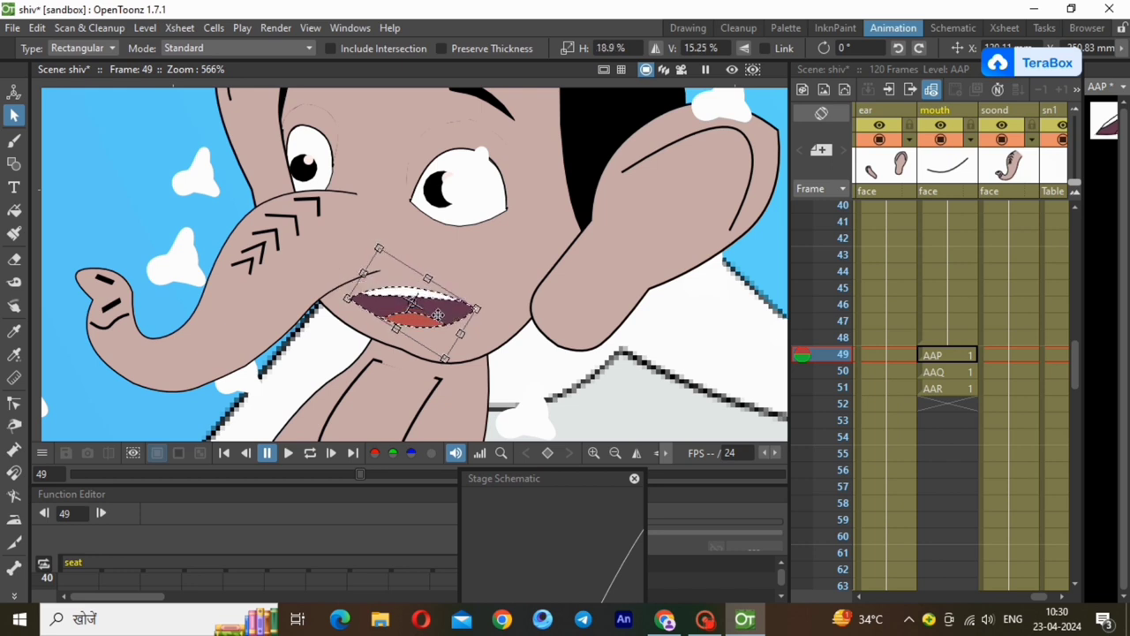
{"action": "left_click_drag", "start_coordinate": [430, 306], "coordinate": [426, 301]}
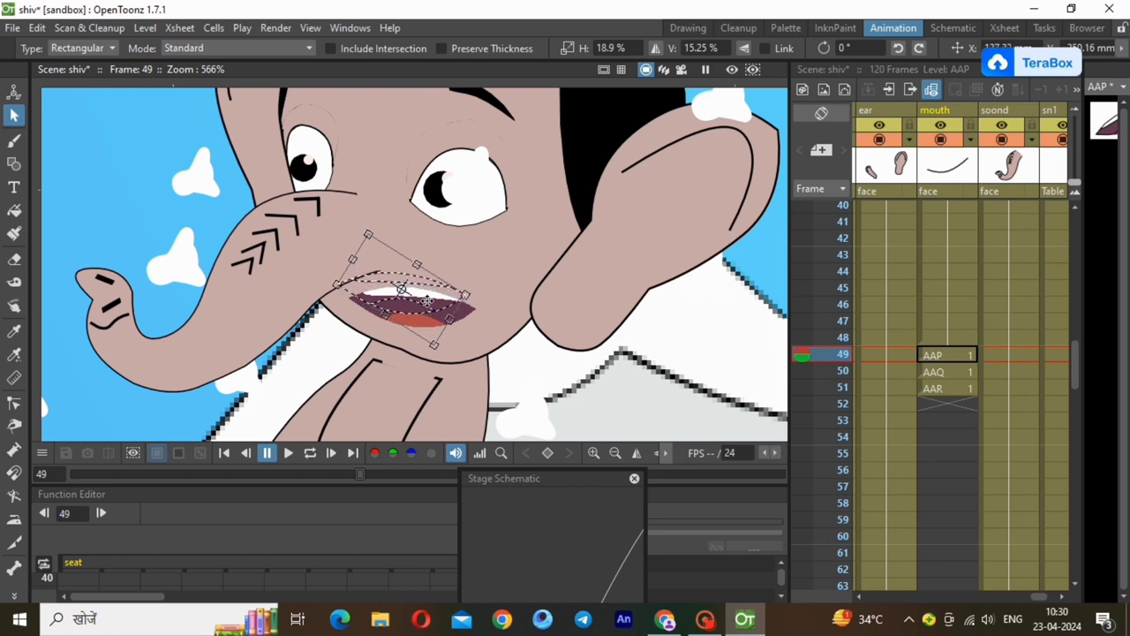
Step: Shift the AAP mouth slightly towards the trunk and compare it with the closed mouth at frame 48
{"action": "left_click", "coordinate": [937, 355]}
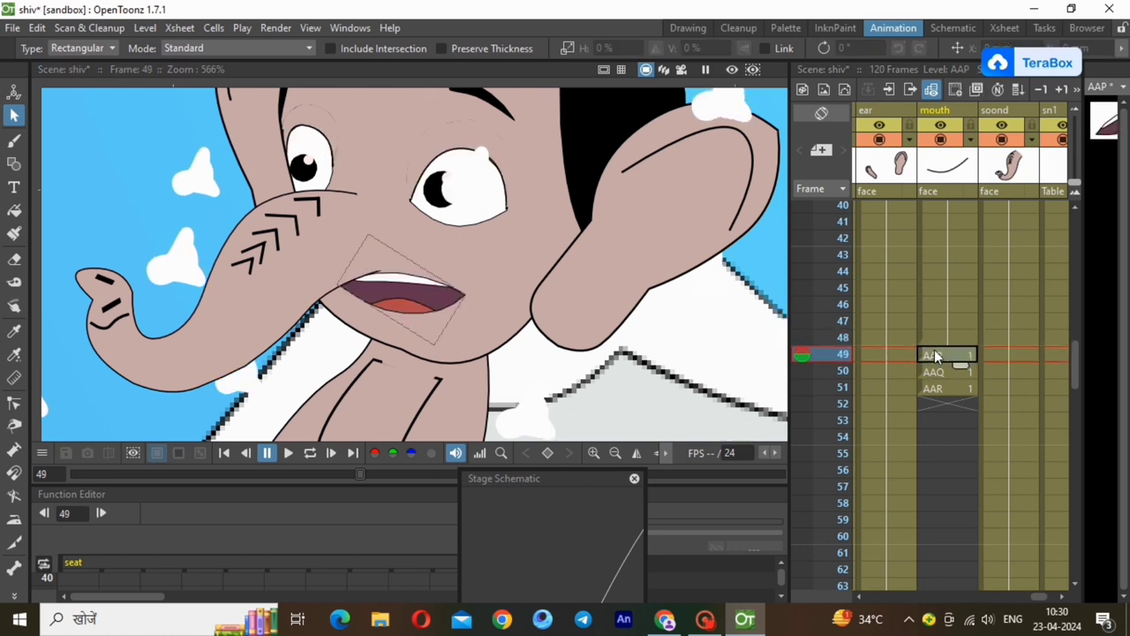
{"action": "left_click", "coordinate": [486, 285]}
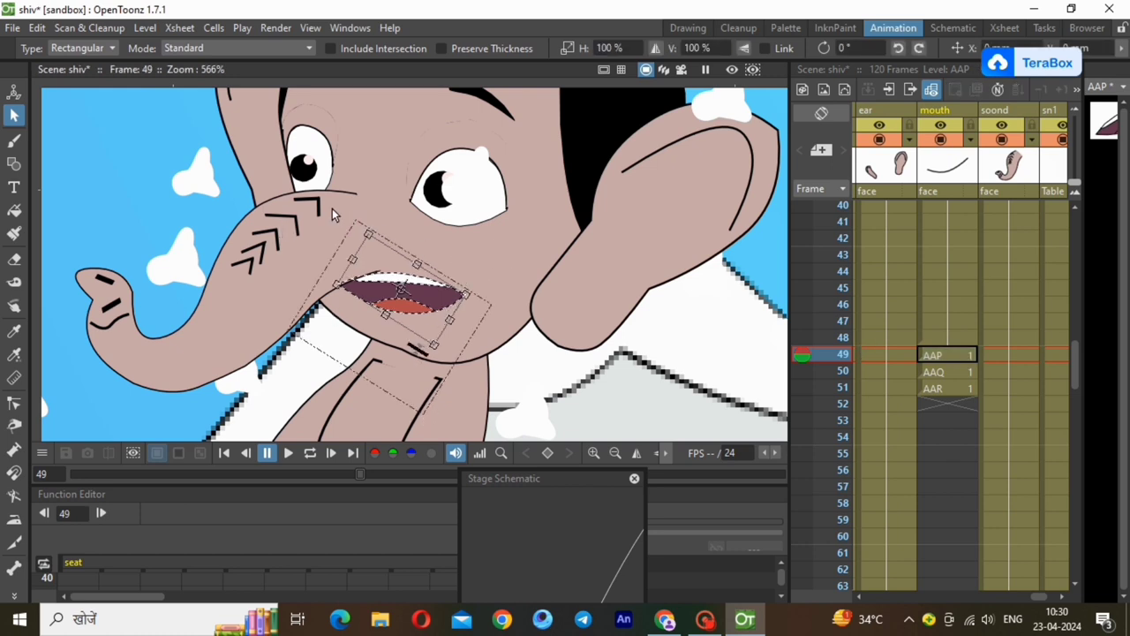
{"action": "left_click_drag", "start_coordinate": [411, 295], "coordinate": [404, 301]}
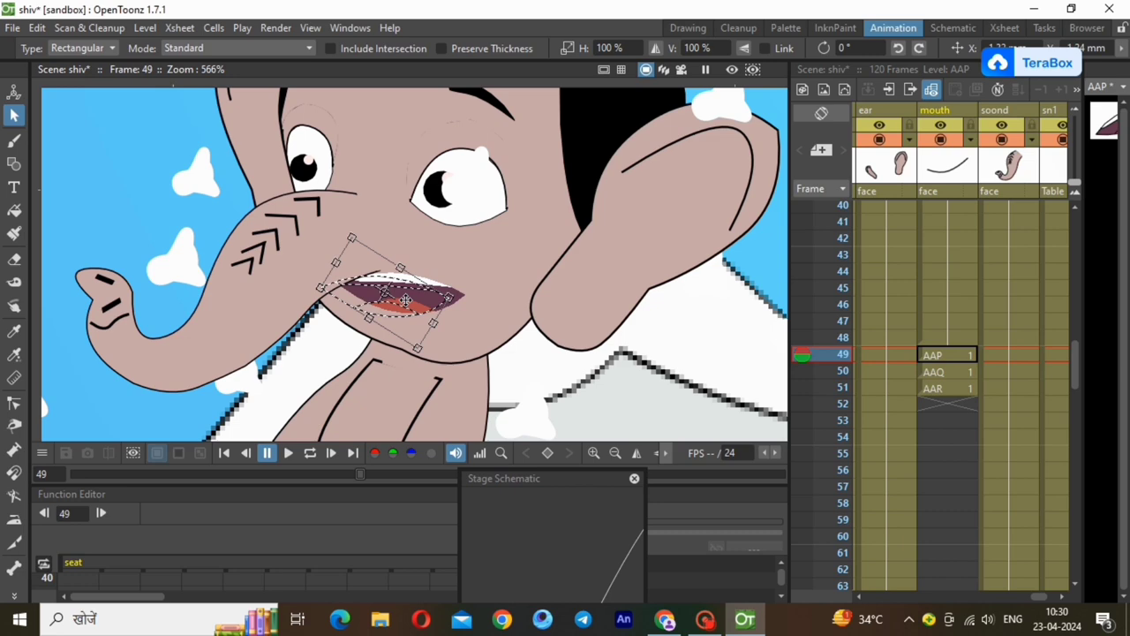
{"action": "left_click", "coordinate": [960, 339]}
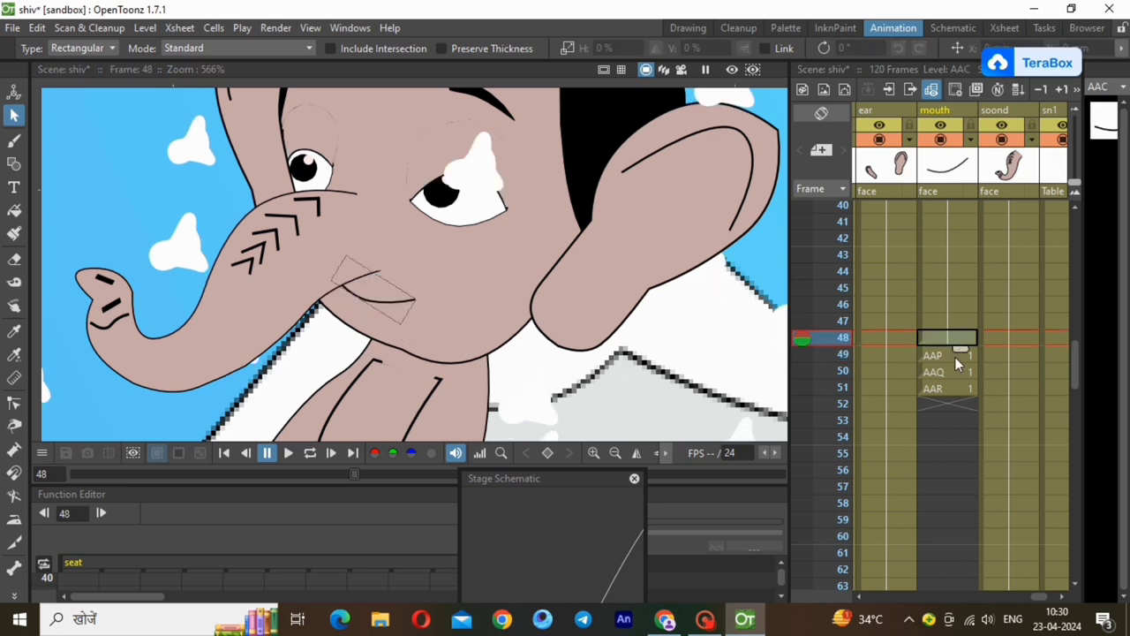
{"action": "left_click", "coordinate": [955, 357]}
Step: Scale the AAQ mouth at frame 50 to about 17.26% wide by 18.24% high and place it on the character's face beside the trunk
{"action": "left_click", "coordinate": [939, 374]}
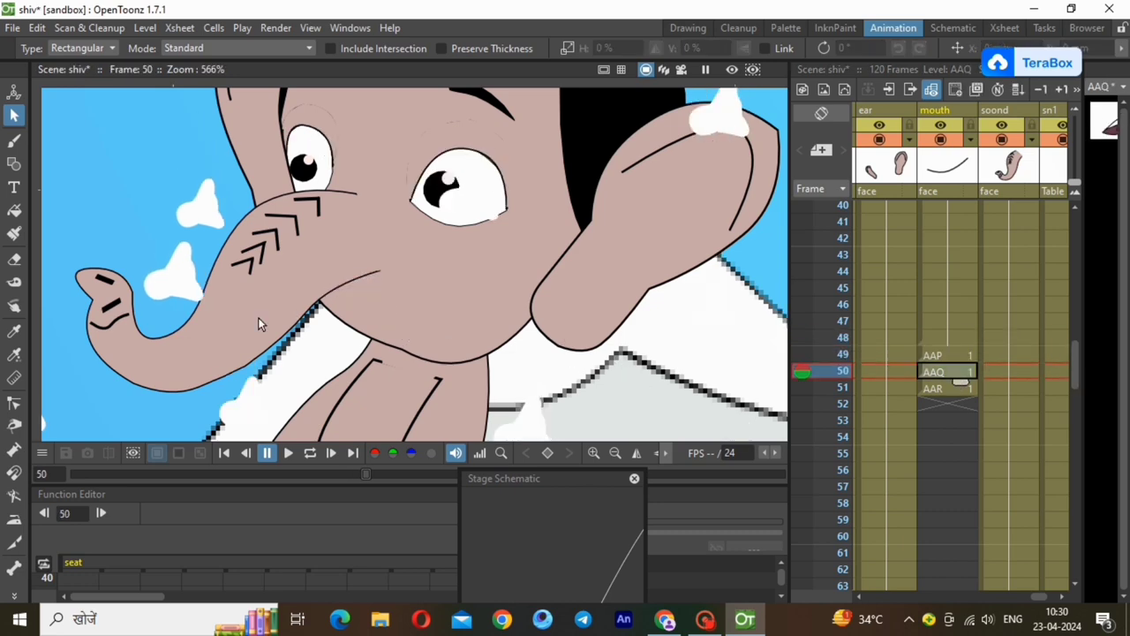
{"action": "scroll", "coordinate": [258, 323], "scroll_direction": "down", "scroll_amount": 4}
{"action": "scroll", "coordinate": [382, 408], "scroll_direction": "up", "scroll_amount": 1}
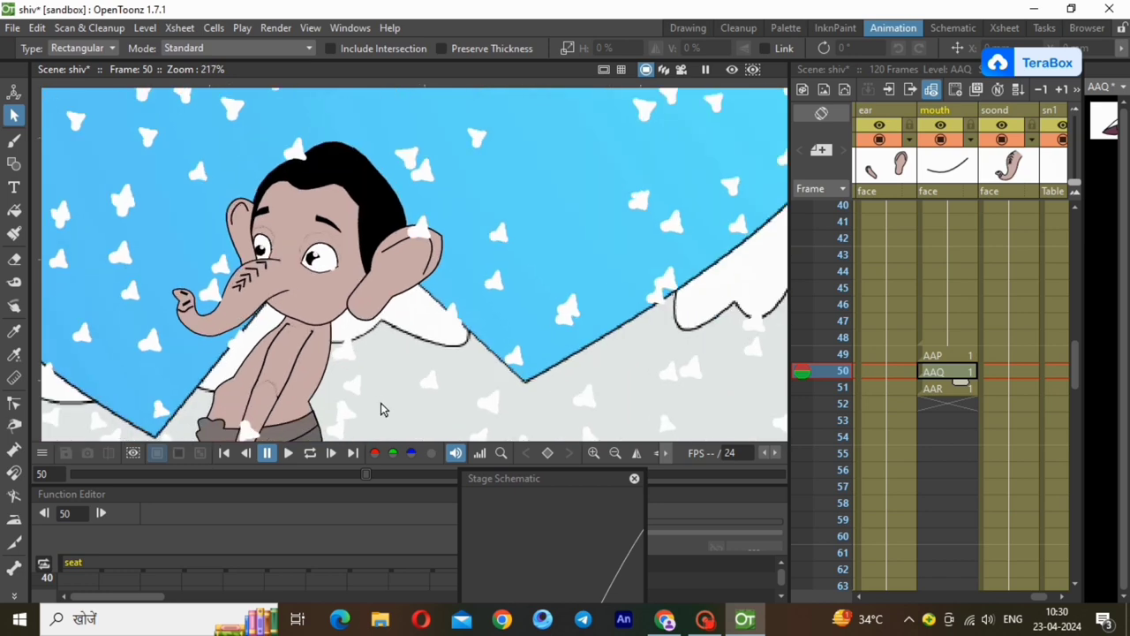
{"action": "scroll", "coordinate": [381, 409], "scroll_direction": "down", "scroll_amount": 2}
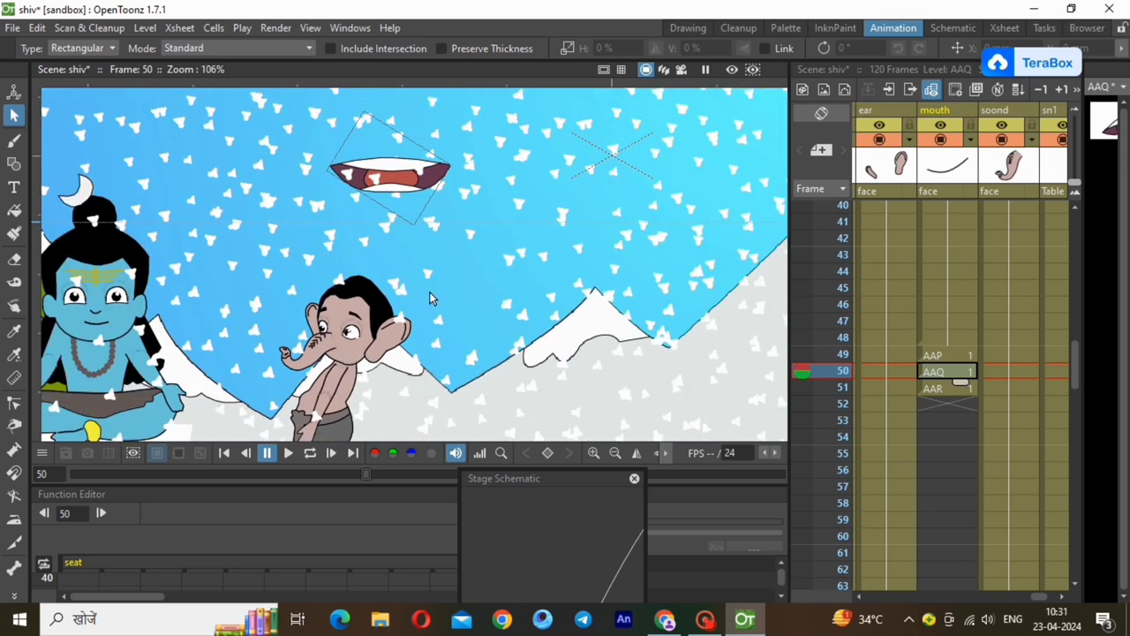
{"action": "mouse_move", "coordinate": [430, 292]}
{"action": "left_mouse_down"}
{"action": "mouse_move", "coordinate": [480, 112]}
{"action": "mouse_move", "coordinate": [326, 78]}
{"action": "mouse_move", "coordinate": [365, 109]}
{"action": "left_mouse_up"}
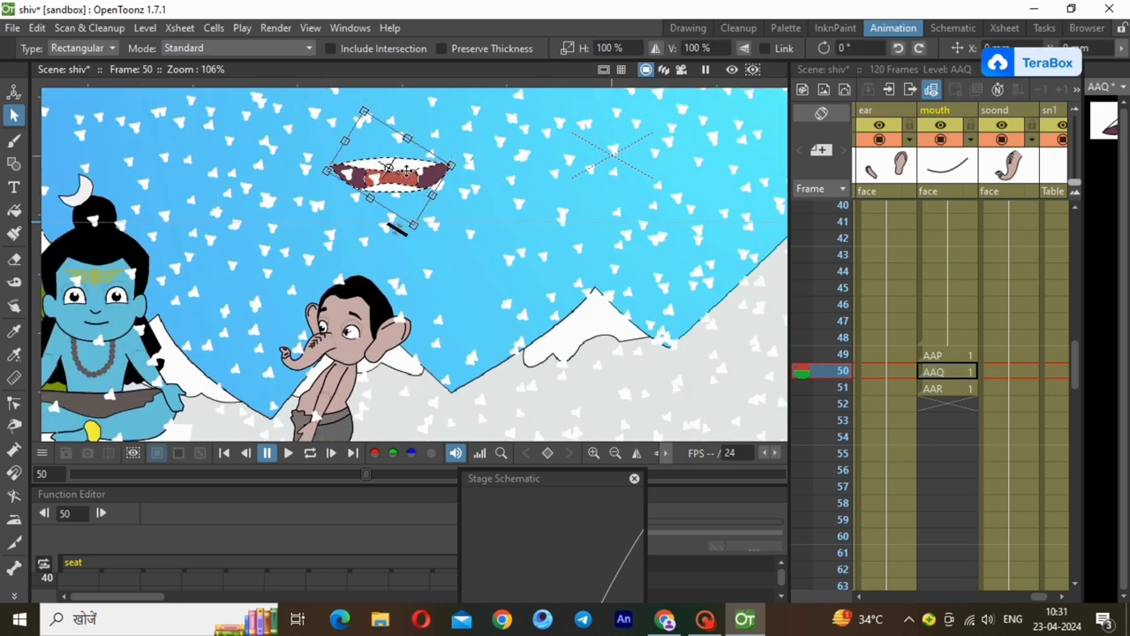
{"action": "mouse_move", "coordinate": [406, 168]}
{"action": "left_mouse_down"}
{"action": "mouse_move", "coordinate": [433, 236]}
{"action": "mouse_move", "coordinate": [365, 337]}
{"action": "left_mouse_up"}
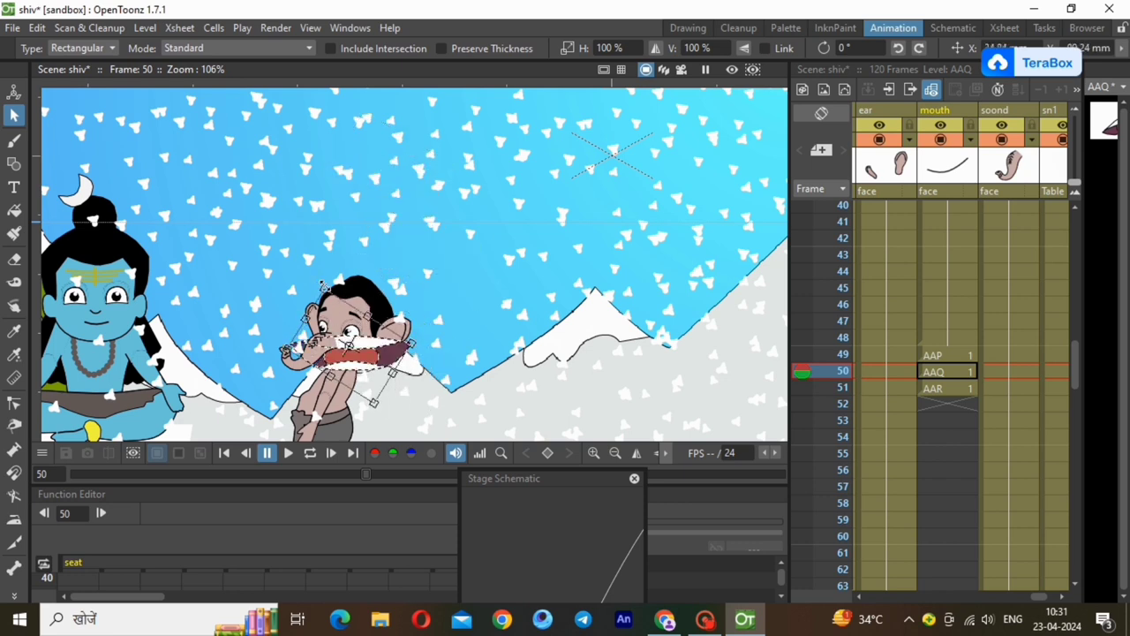
{"action": "mouse_move", "coordinate": [325, 285]}
{"action": "left_mouse_down"}
{"action": "mouse_move", "coordinate": [394, 404]}
{"action": "mouse_move", "coordinate": [378, 387]}
{"action": "left_mouse_up"}
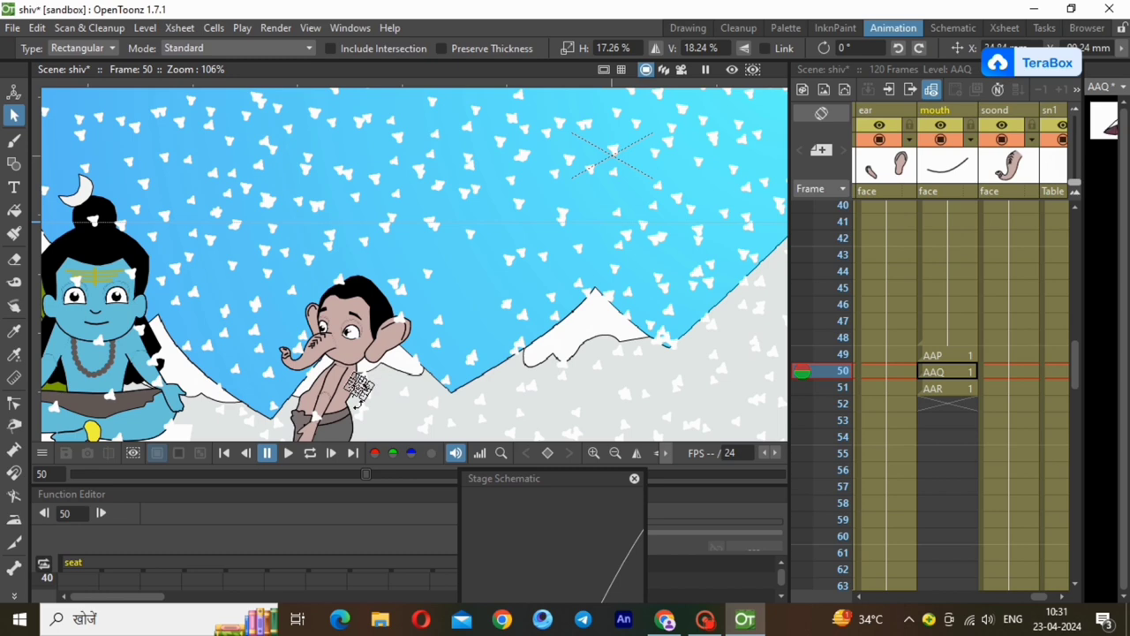
{"action": "scroll", "coordinate": [348, 381], "scroll_direction": "up", "scroll_amount": 5}
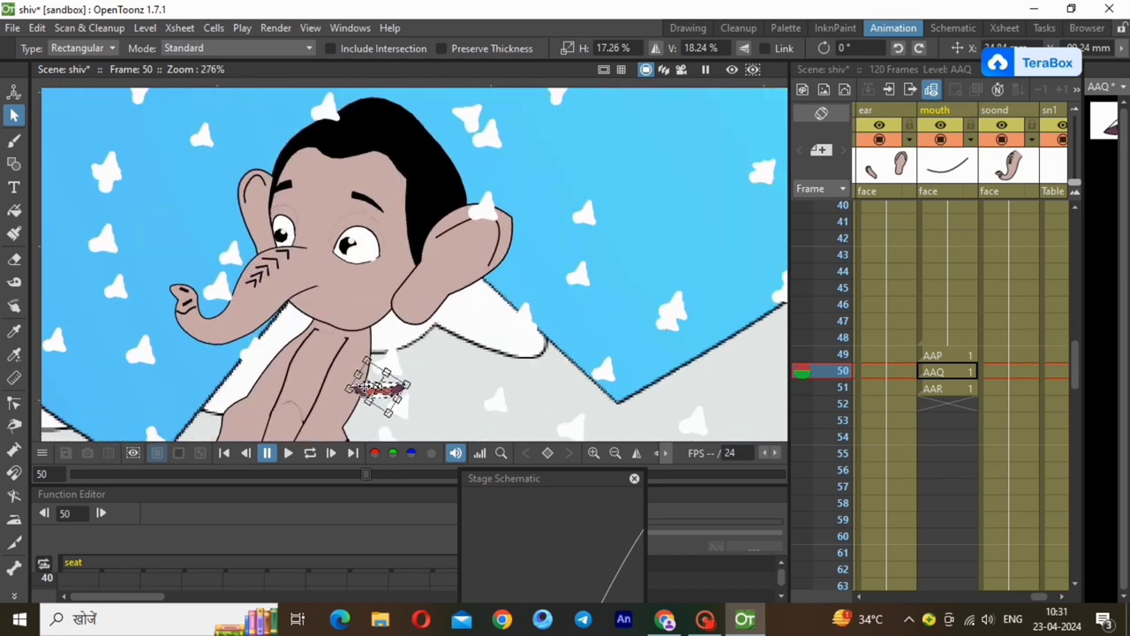
{"action": "mouse_move", "coordinate": [366, 386]}
{"action": "left_mouse_down"}
{"action": "mouse_move", "coordinate": [318, 280]}
{"action": "mouse_move", "coordinate": [311, 297]}
{"action": "left_mouse_up"}
Step: Compare the mouth drawings at frames 48 to 51 for matching size and position on the face
{"action": "left_click", "coordinate": [942, 356]}
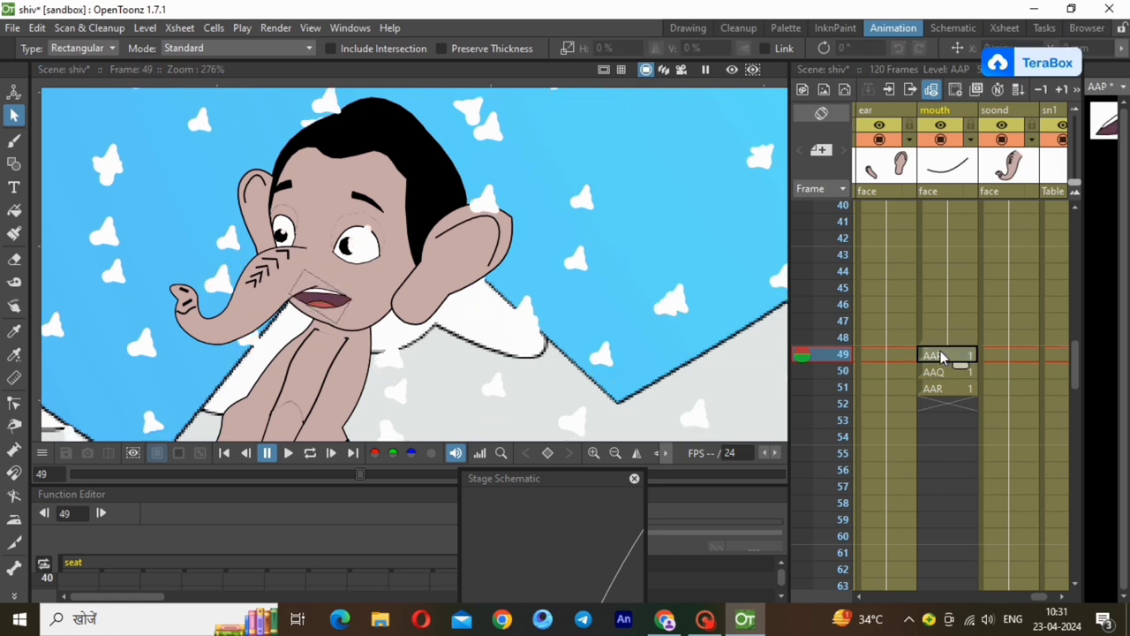
{"action": "left_click", "coordinate": [942, 374]}
{"action": "left_click", "coordinate": [941, 389]}
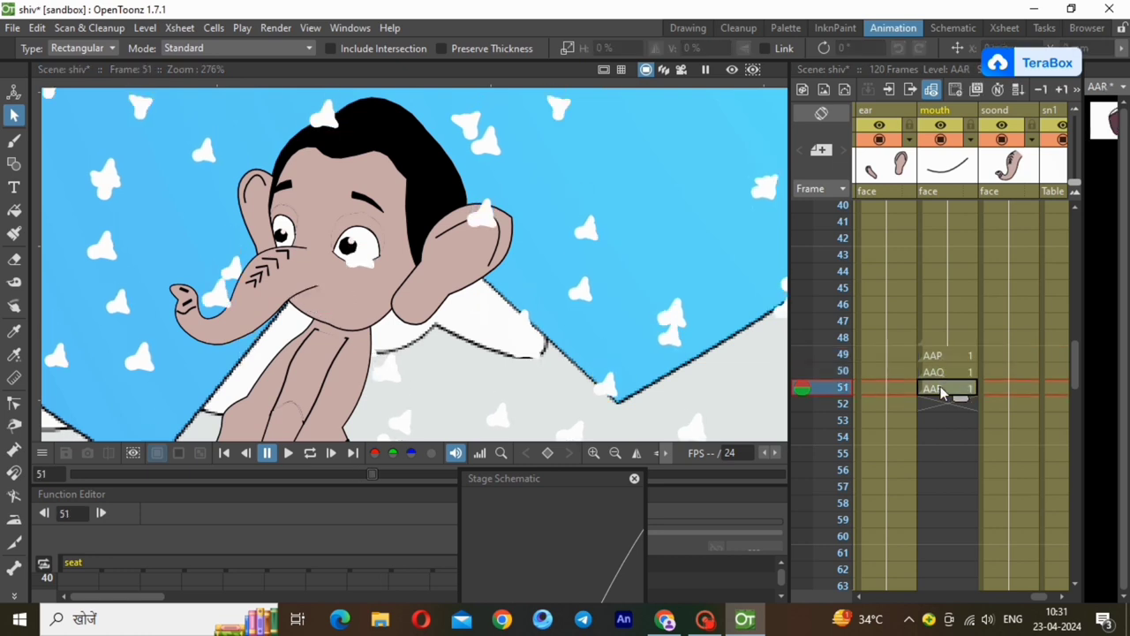
{"action": "left_click", "coordinate": [936, 341]}
{"action": "left_click", "coordinate": [935, 356]}
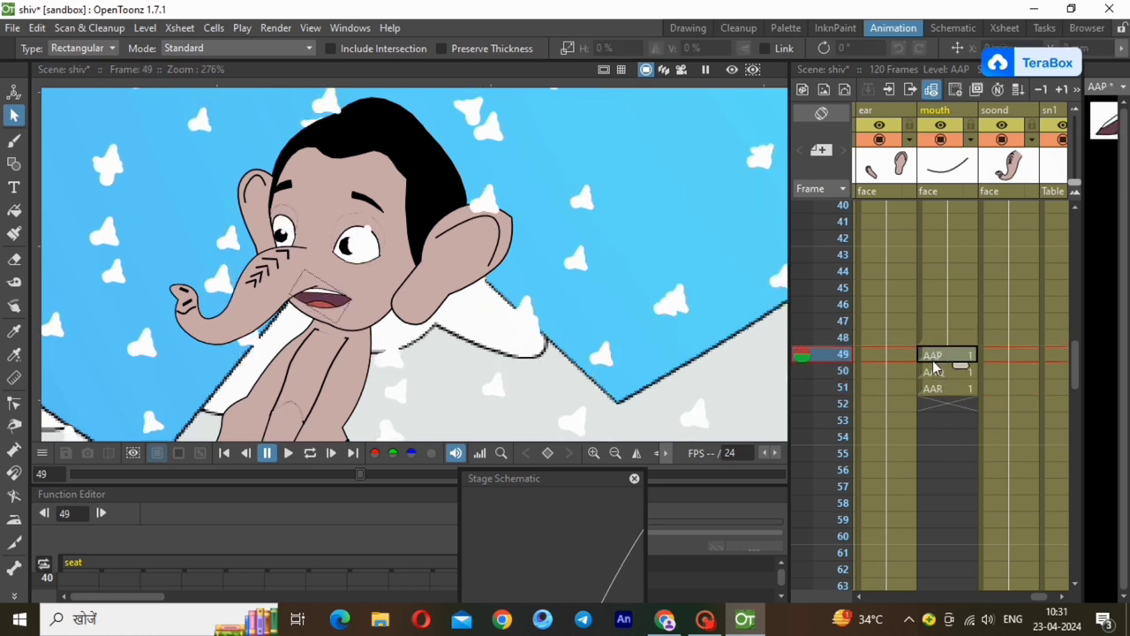
{"action": "left_click", "coordinate": [936, 374]}
{"action": "left_click", "coordinate": [936, 390]}
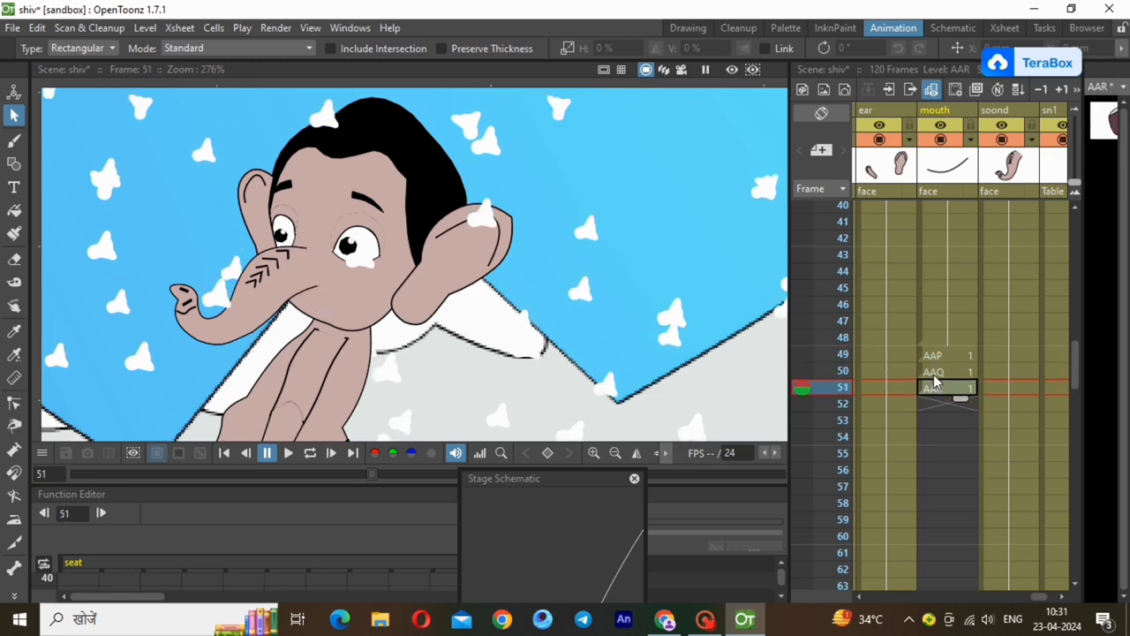
Step: Enlarge the AAQ mouth at frame 50 to H 108.28% and V 107.95% and shift it towards the trunk
{"action": "left_click", "coordinate": [934, 372]}
{"action": "left_click", "coordinate": [290, 247]}
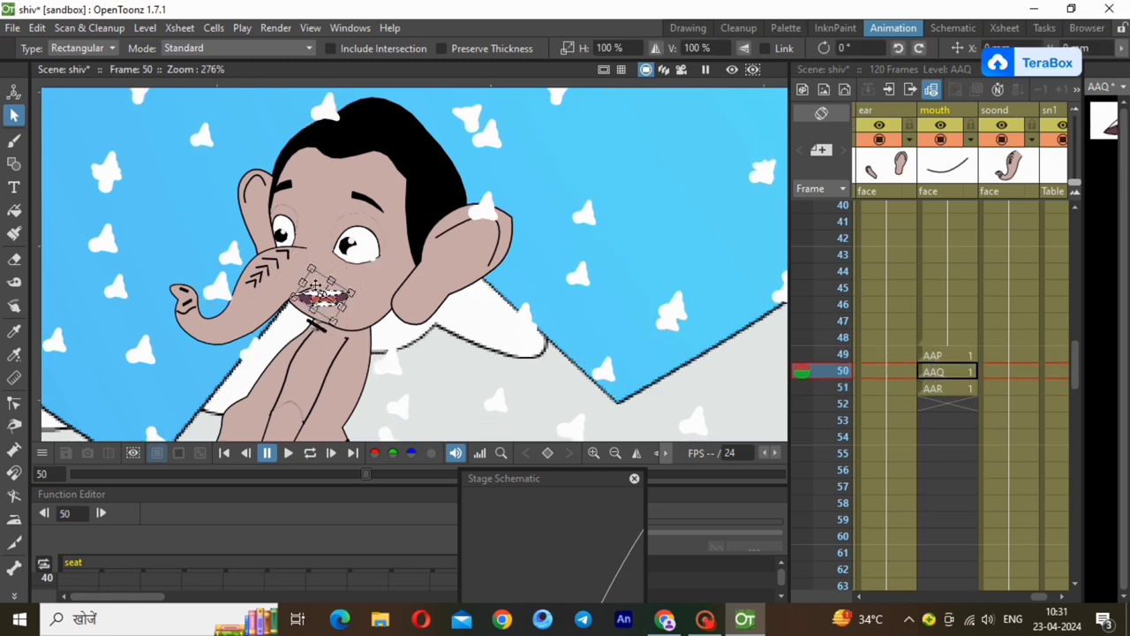
{"action": "scroll", "coordinate": [315, 290], "scroll_direction": "up", "scroll_amount": 4}
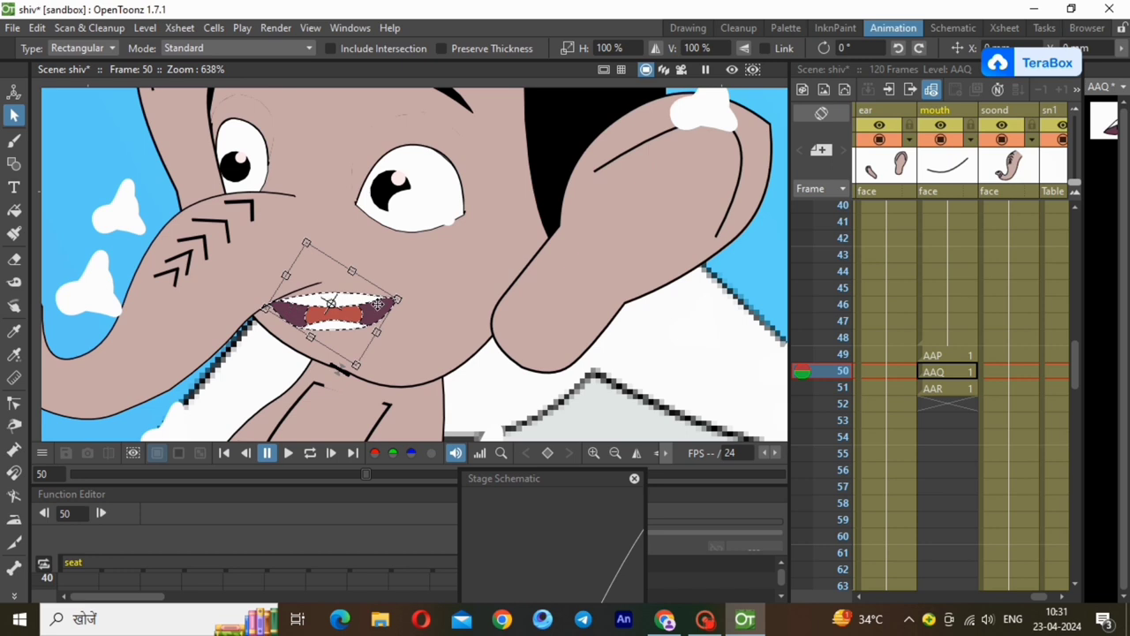
{"action": "left_click_drag", "start_coordinate": [398, 299], "coordinate": [335, 311]}
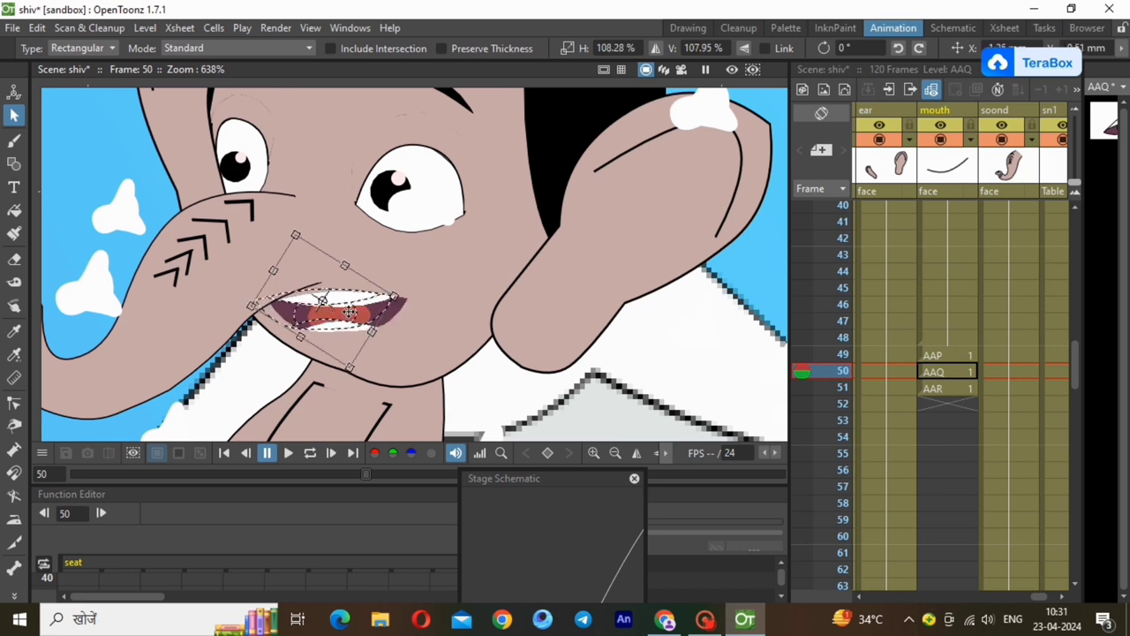
{"action": "left_click", "coordinate": [954, 354]}
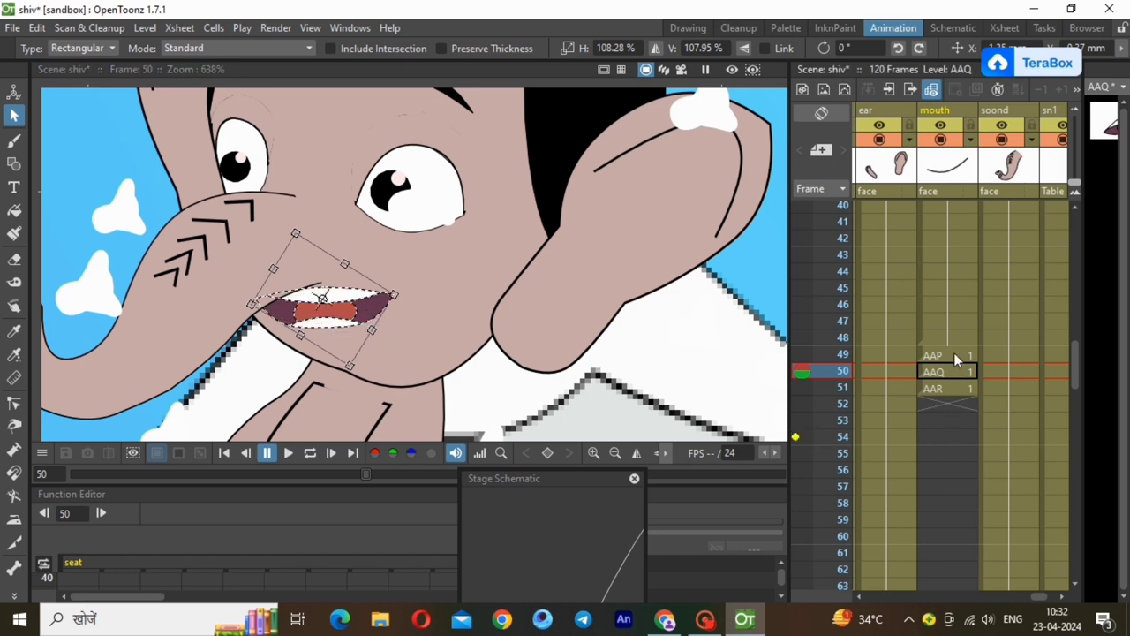
{"action": "left_click", "coordinate": [954, 372]}
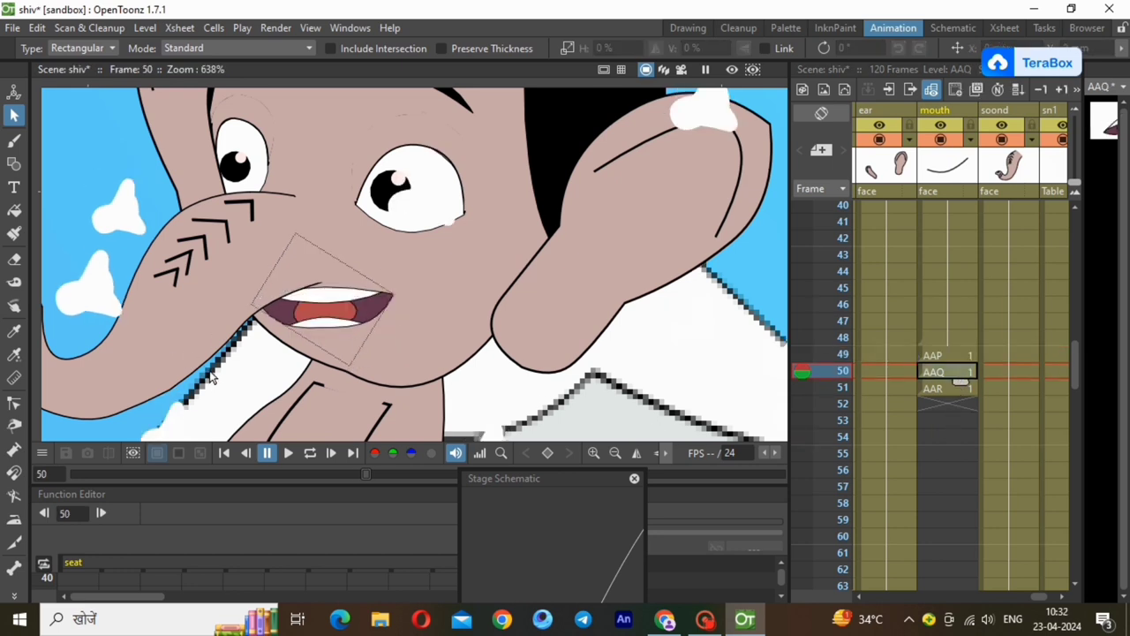
Step: Select the whole AAR mouth drawing at frame 51 and move it onto the elephant-headed character
{"action": "scroll", "coordinate": [221, 393], "scroll_direction": "down", "scroll_amount": 4}
{"action": "scroll", "coordinate": [353, 391], "scroll_direction": "down", "scroll_amount": 7}
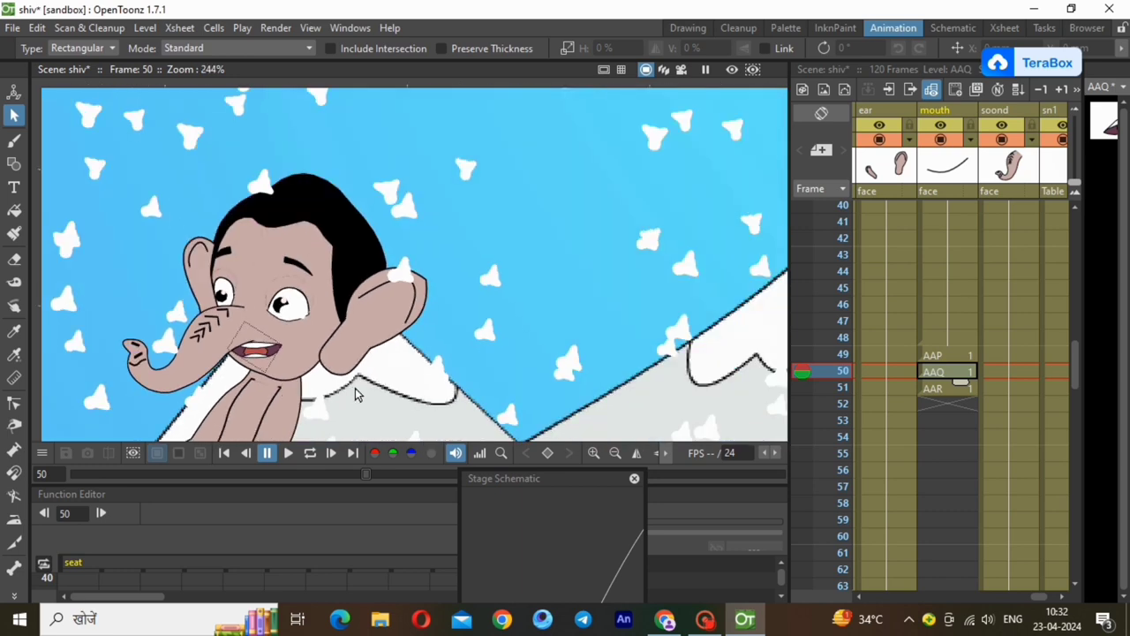
{"action": "left_click", "coordinate": [942, 389]}
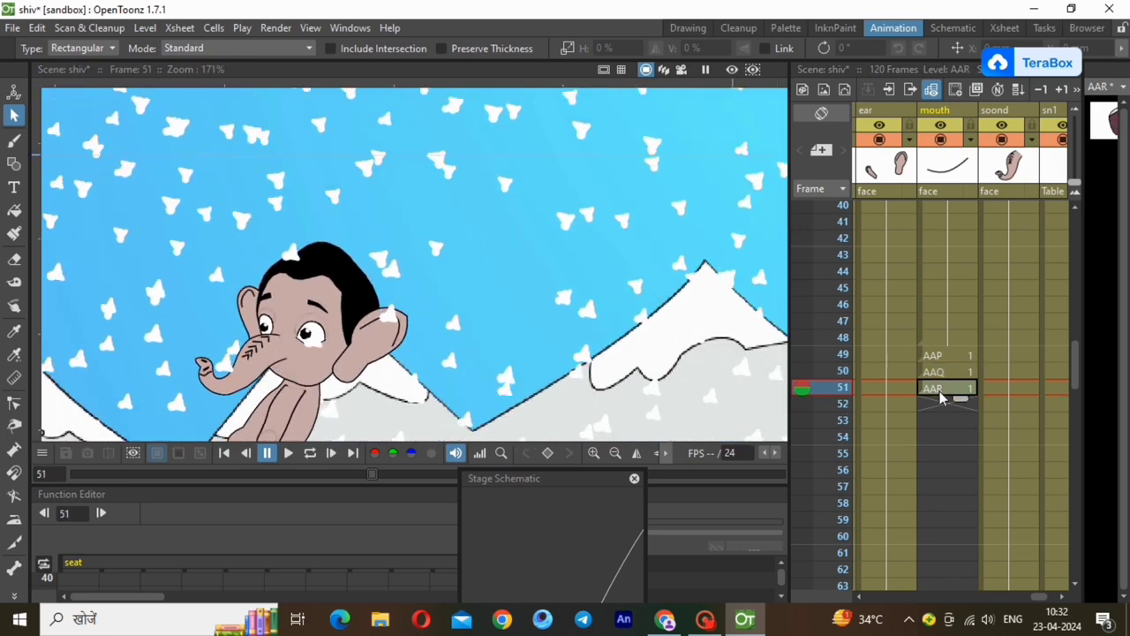
{"action": "scroll", "coordinate": [400, 389], "scroll_direction": "down", "scroll_amount": 8}
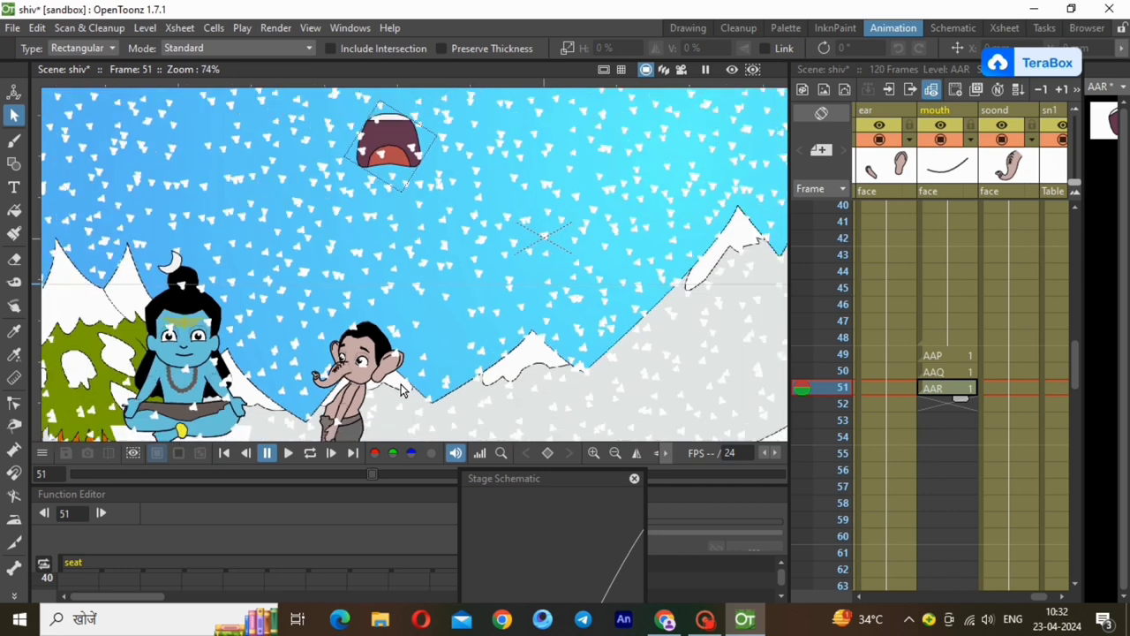
{"action": "left_click_drag", "start_coordinate": [472, 131], "coordinate": [362, 89]}
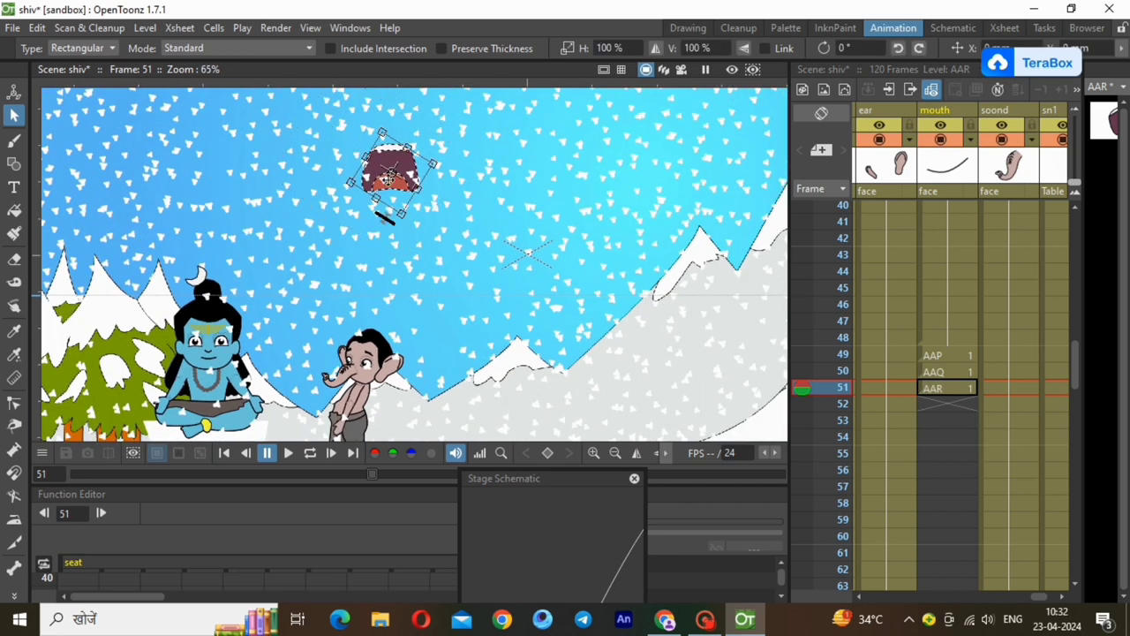
{"action": "left_click_drag", "start_coordinate": [374, 315], "coordinate": [364, 393]}
{"action": "scroll", "coordinate": [365, 392], "scroll_direction": "up", "scroll_amount": 6}
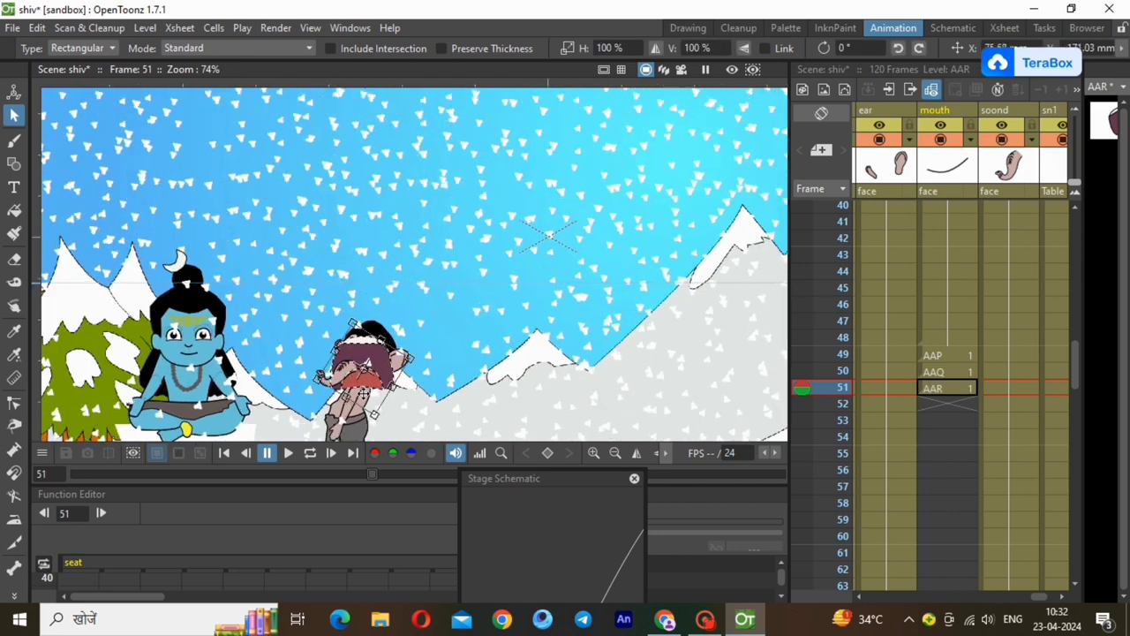
Step: Scale the AAR mouth at frame 51 to about 11.45% wide by 10.48% high and place it on the face beside the trunk
{"action": "scroll", "coordinate": [367, 399], "scroll_direction": "up", "scroll_amount": 4}
{"action": "left_click_drag", "start_coordinate": [314, 94], "coordinate": [407, 440]}
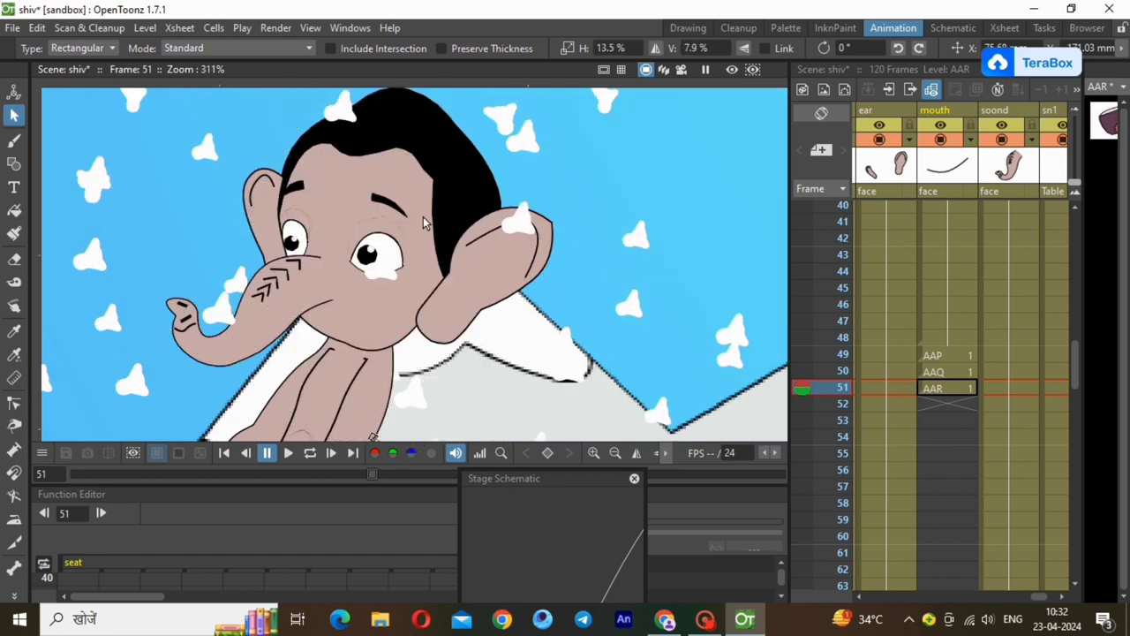
{"action": "scroll", "coordinate": [425, 226], "scroll_direction": "down", "scroll_amount": 2}
{"action": "scroll", "coordinate": [398, 411], "scroll_direction": "up", "scroll_amount": 3}
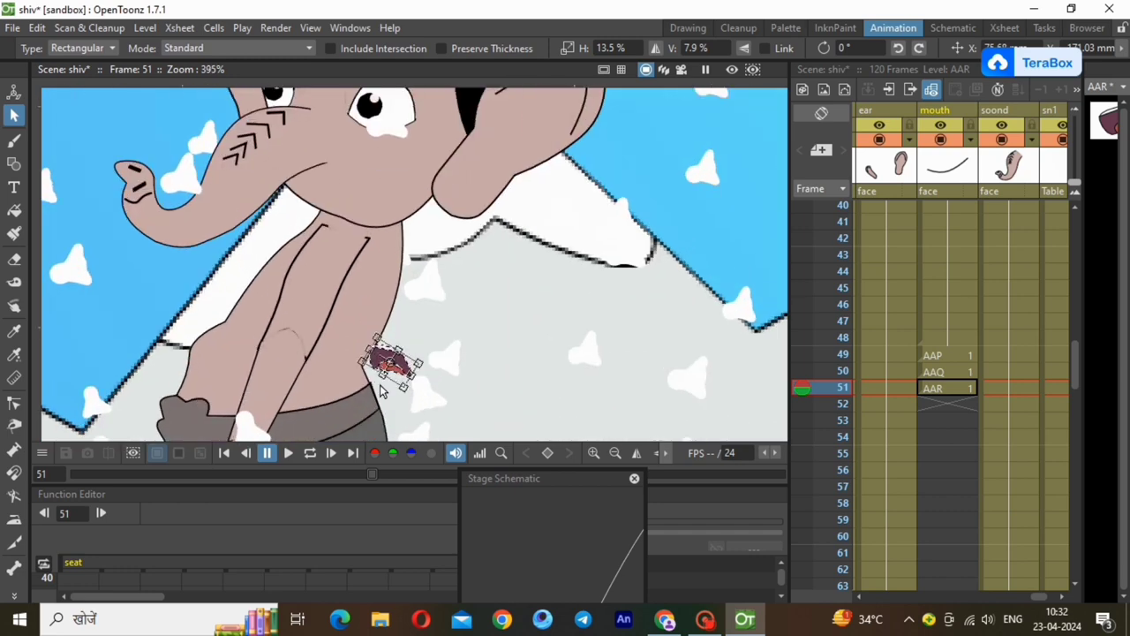
{"action": "mouse_move", "coordinate": [382, 360]}
{"action": "left_mouse_down"}
{"action": "mouse_move", "coordinate": [299, 179]}
{"action": "mouse_move", "coordinate": [361, 168]}
{"action": "mouse_move", "coordinate": [334, 188]}
{"action": "left_mouse_up"}
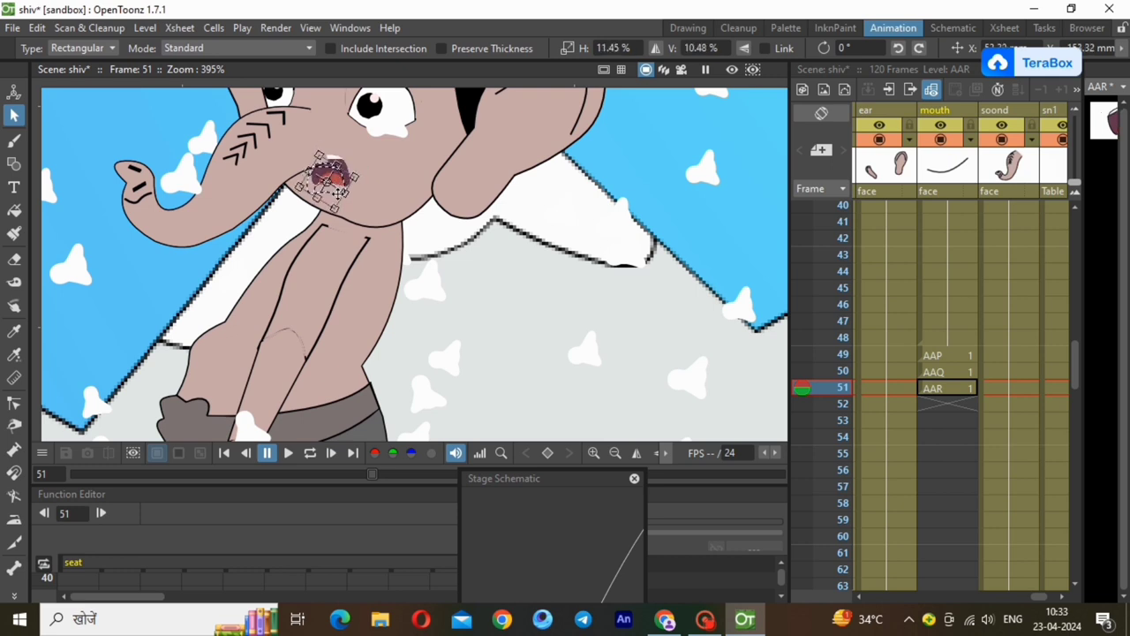
Step: Compare the mouth drawings at frames 49 to 51 for matching size and position on the face
{"action": "left_click", "coordinate": [945, 378]}
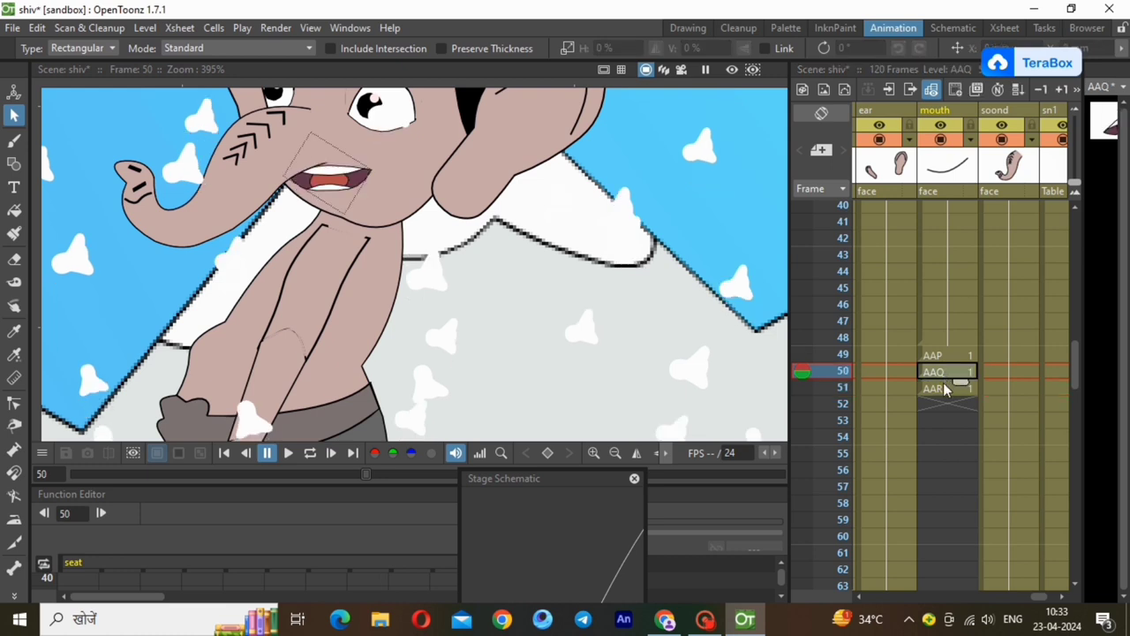
{"action": "left_click", "coordinate": [945, 388]}
{"action": "left_click", "coordinate": [945, 374]}
{"action": "left_click", "coordinate": [945, 358]}
{"action": "left_click", "coordinate": [948, 389]}
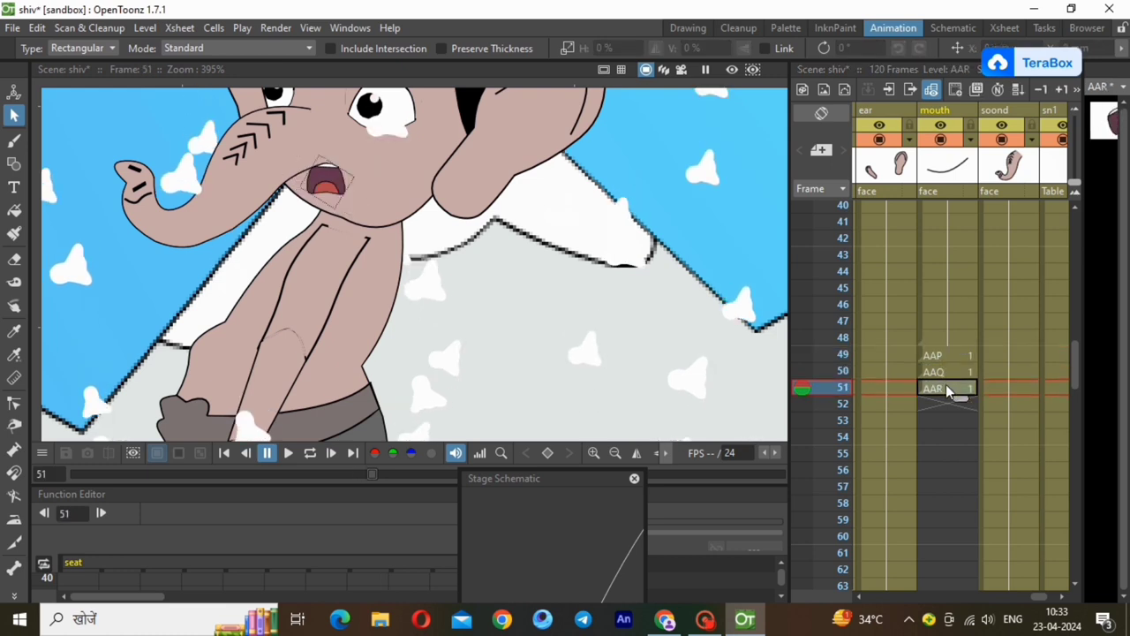
{"action": "left_click", "coordinate": [945, 357]}
{"action": "left_click", "coordinate": [943, 373]}
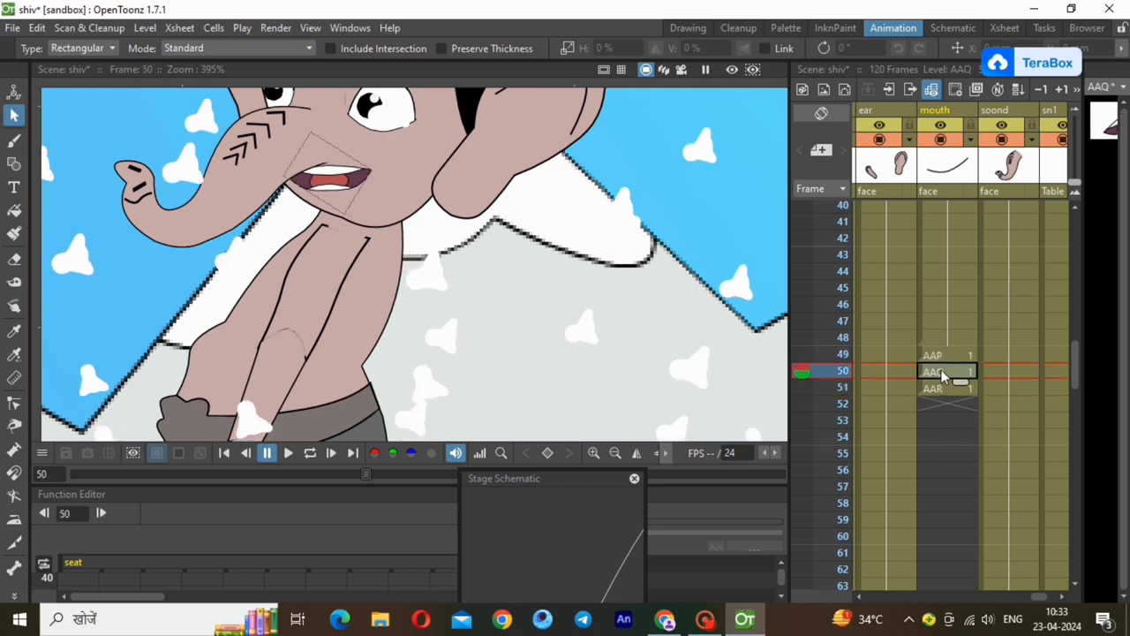
{"action": "left_click", "coordinate": [948, 389]}
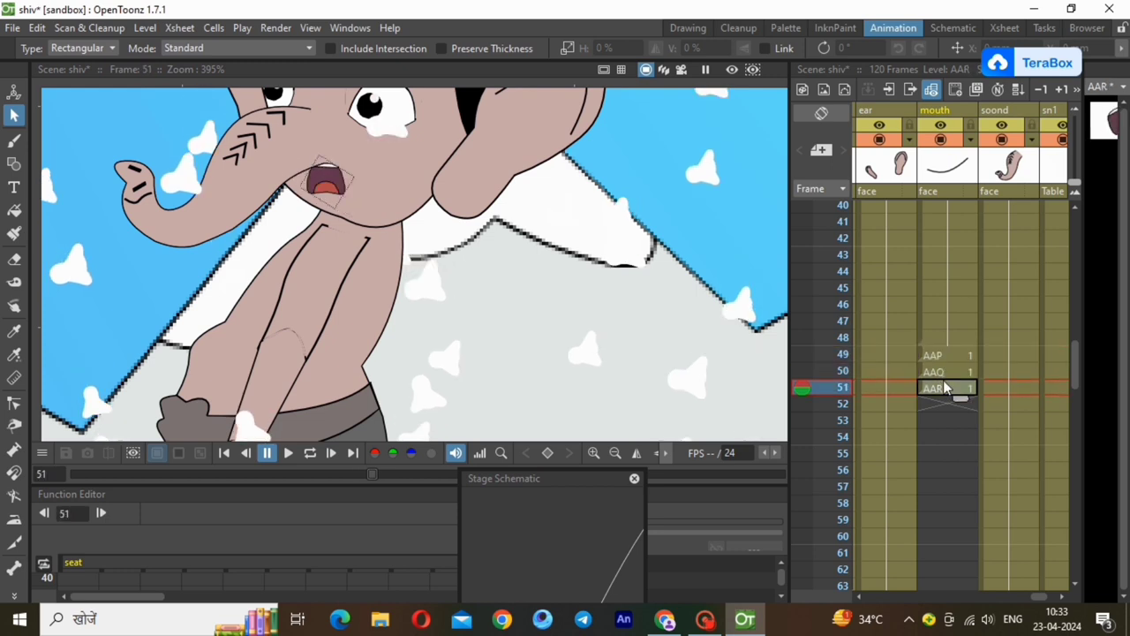
Step: Copy the AAR mouth cell from frame 51 and paste it at frame 50, ahead of the AAQ cell
{"action": "right_click", "coordinate": [941, 391]}
{"action": "left_click", "coordinate": [1002, 288]}
{"action": "left_click", "coordinate": [940, 372]}
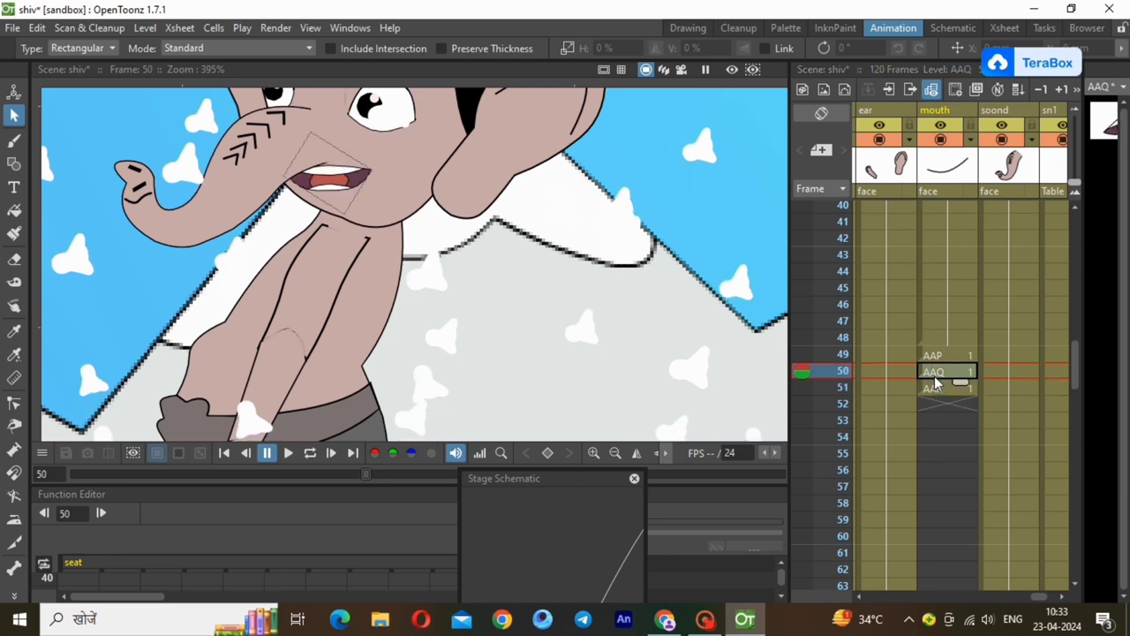
{"action": "right_click", "coordinate": [941, 373]}
{"action": "left_click", "coordinate": [958, 295]}
Step: Extend the AAP mouth exposure through frame 51 and hold the following AAR mouth over frames 52 and 53
{"action": "left_click", "coordinate": [943, 356]}
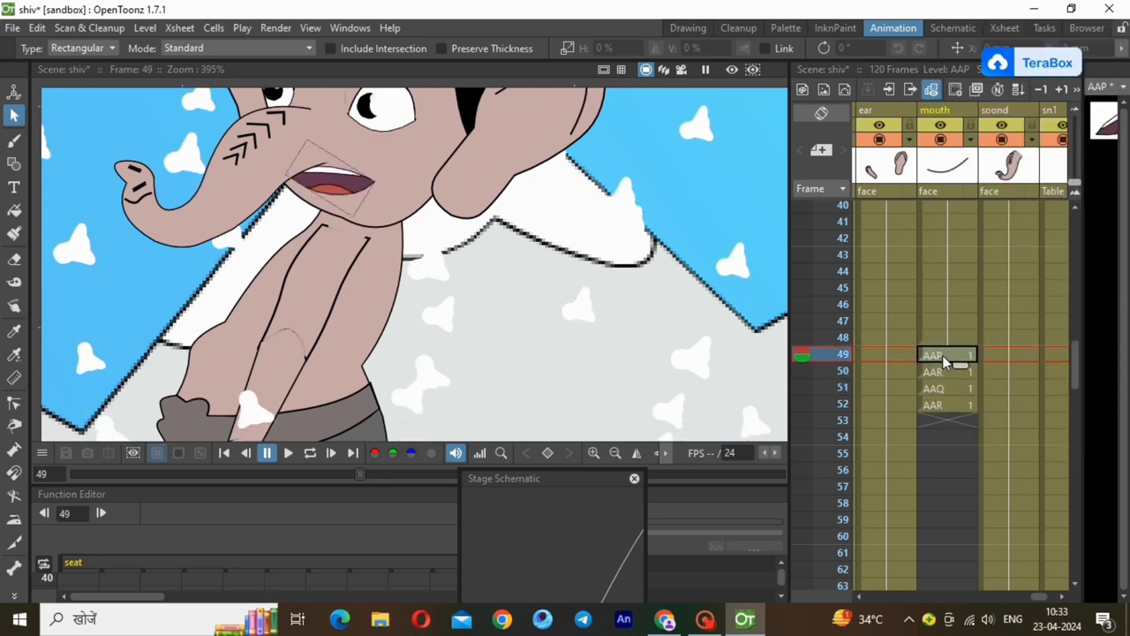
{"action": "left_click", "coordinate": [943, 373]}
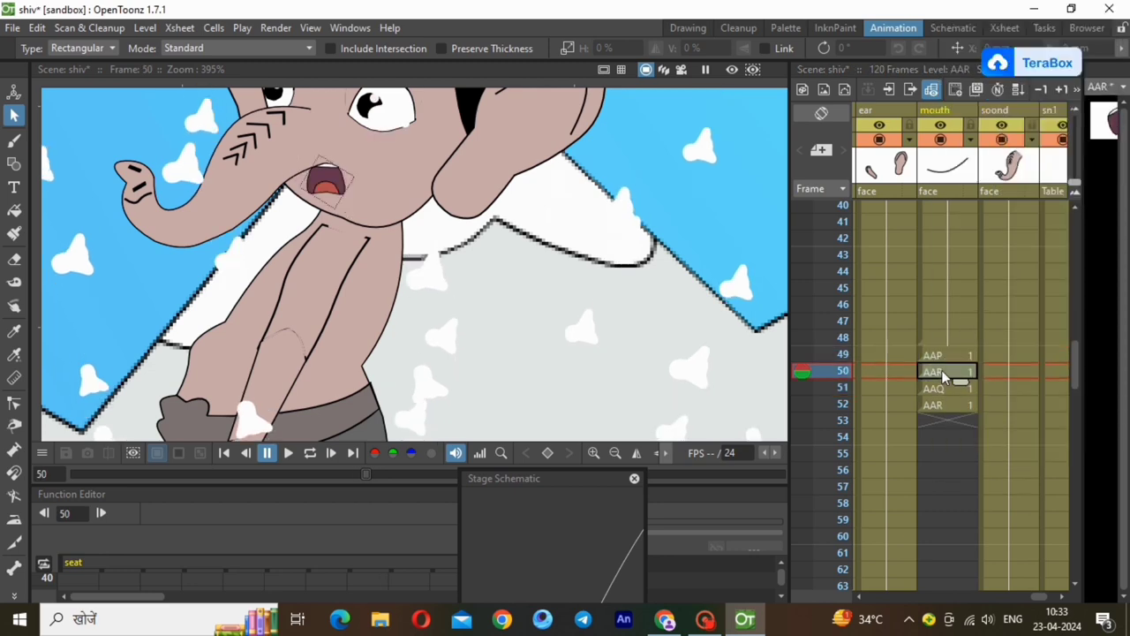
{"action": "key", "text": "Up"}
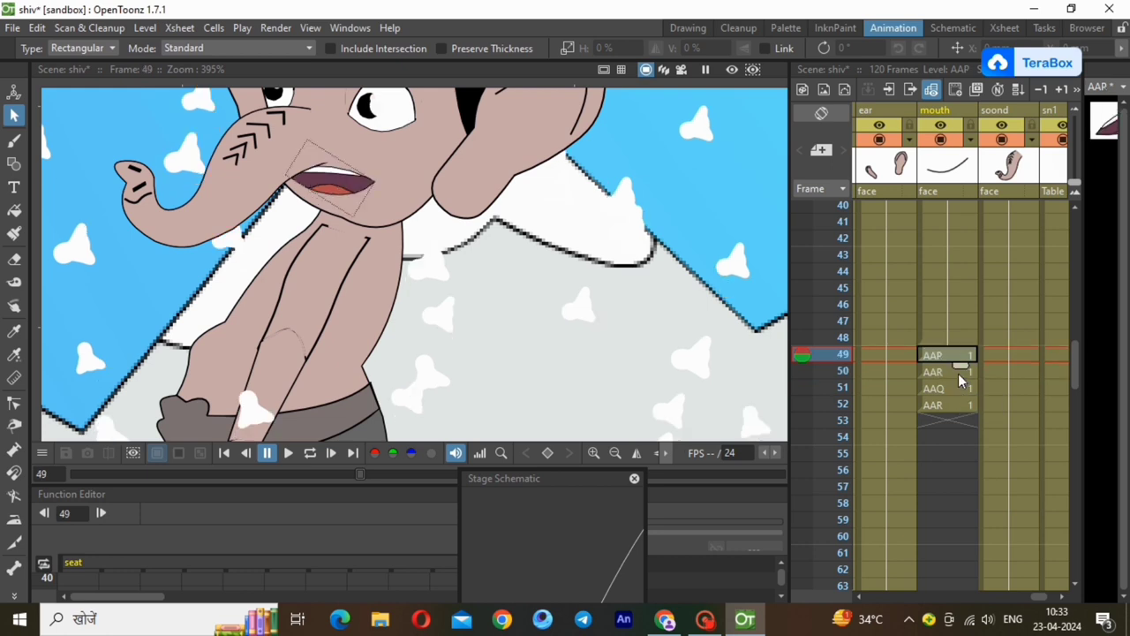
{"action": "left_click_drag", "start_coordinate": [963, 369], "coordinate": [958, 434]}
{"action": "left_click", "coordinate": [945, 437]}
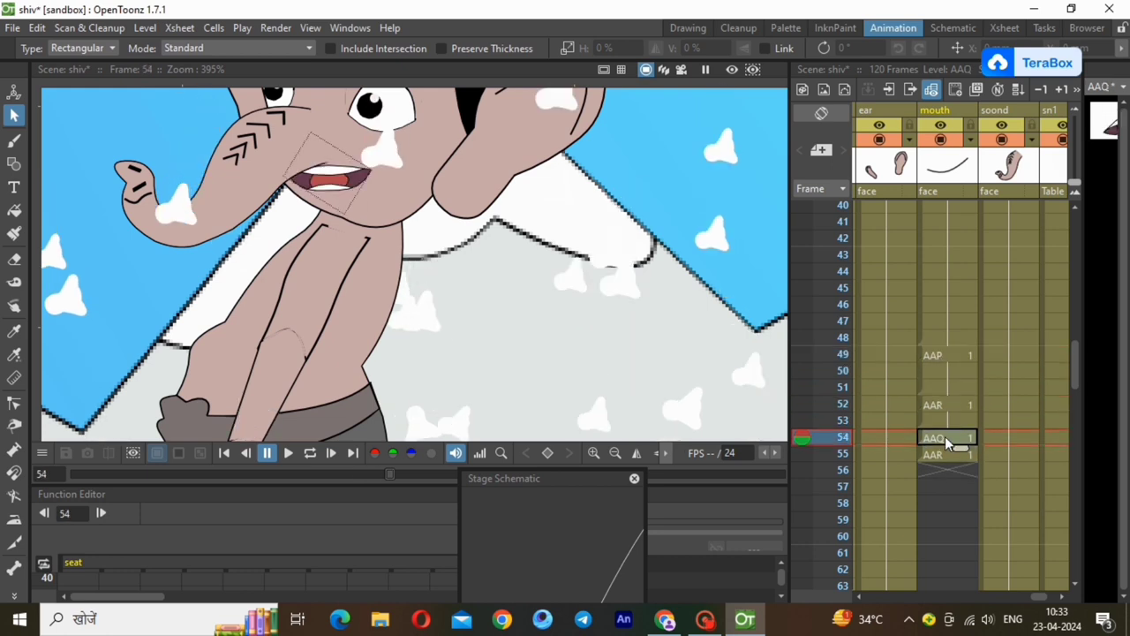
Step: Copy the closed mouth cell from frame 48 and paste it at frame 54, before the AAQ mouth
{"action": "left_click", "coordinate": [960, 339]}
{"action": "right_click", "coordinate": [960, 339]}
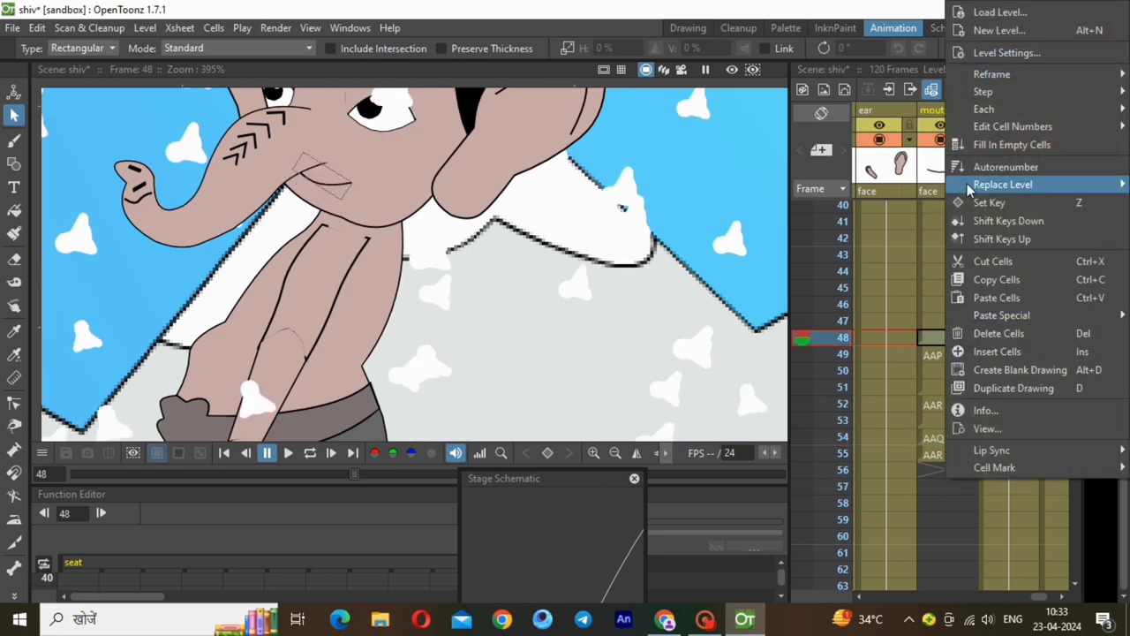
{"action": "left_click", "coordinate": [996, 279]}
{"action": "right_click", "coordinate": [951, 434]}
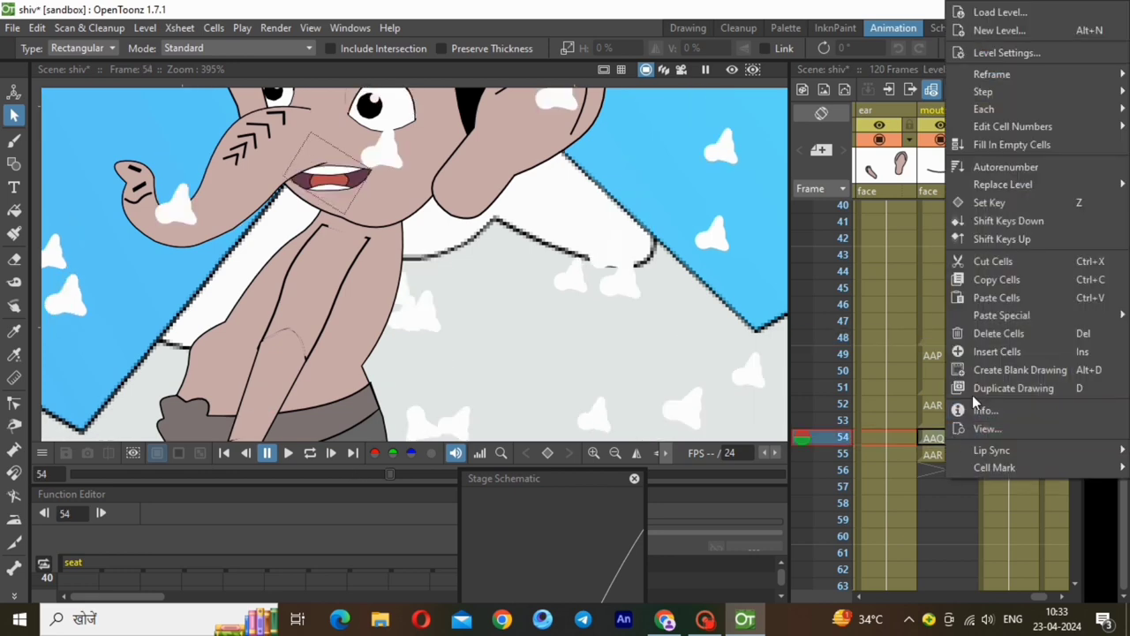
{"action": "left_click", "coordinate": [979, 366]}
Step: Extend the AAQ mouth over frames 55 to 57 and the final AAR mouth over frames 58 to 60
{"action": "left_click", "coordinate": [951, 458]}
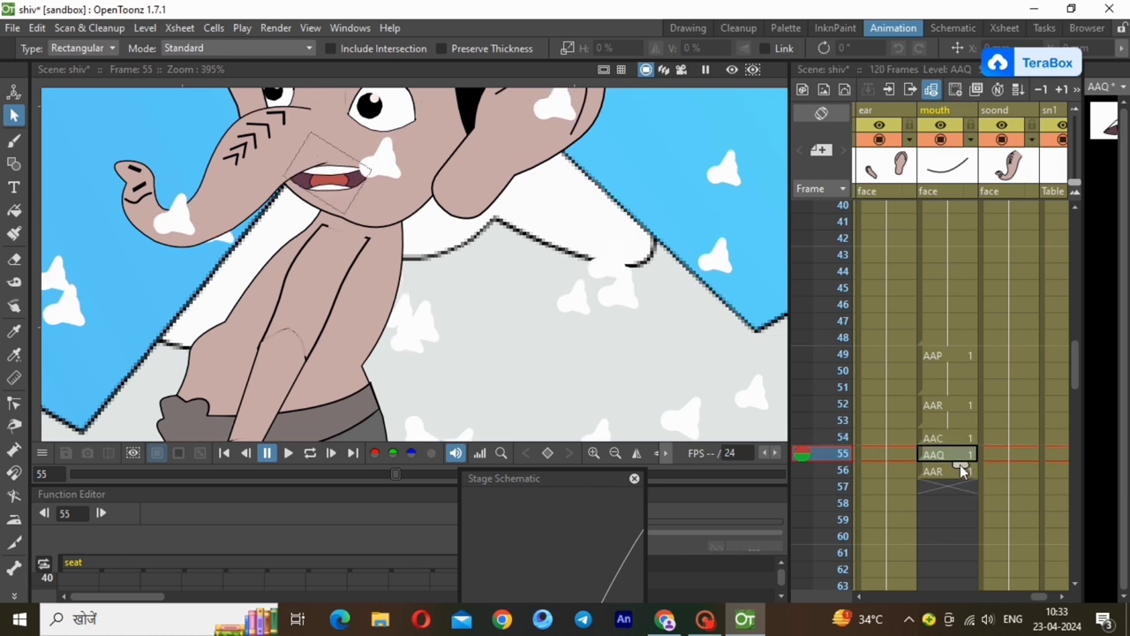
{"action": "left_click_drag", "start_coordinate": [963, 469], "coordinate": [962, 551]}
{"action": "left_click", "coordinate": [941, 509]}
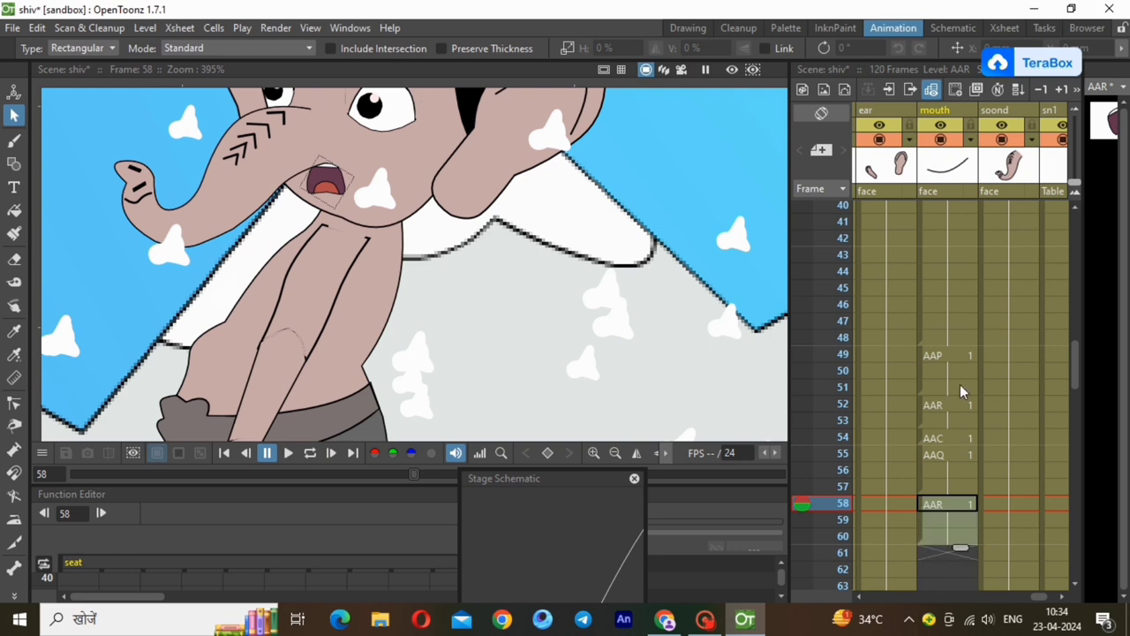
Step: Play back the mouth animation from just before frame 49 and review the mouth shapes at frames 49 to 55
{"action": "left_click", "coordinate": [954, 355]}
{"action": "left_click", "coordinate": [949, 324]}
{"action": "left_click", "coordinate": [288, 452]}
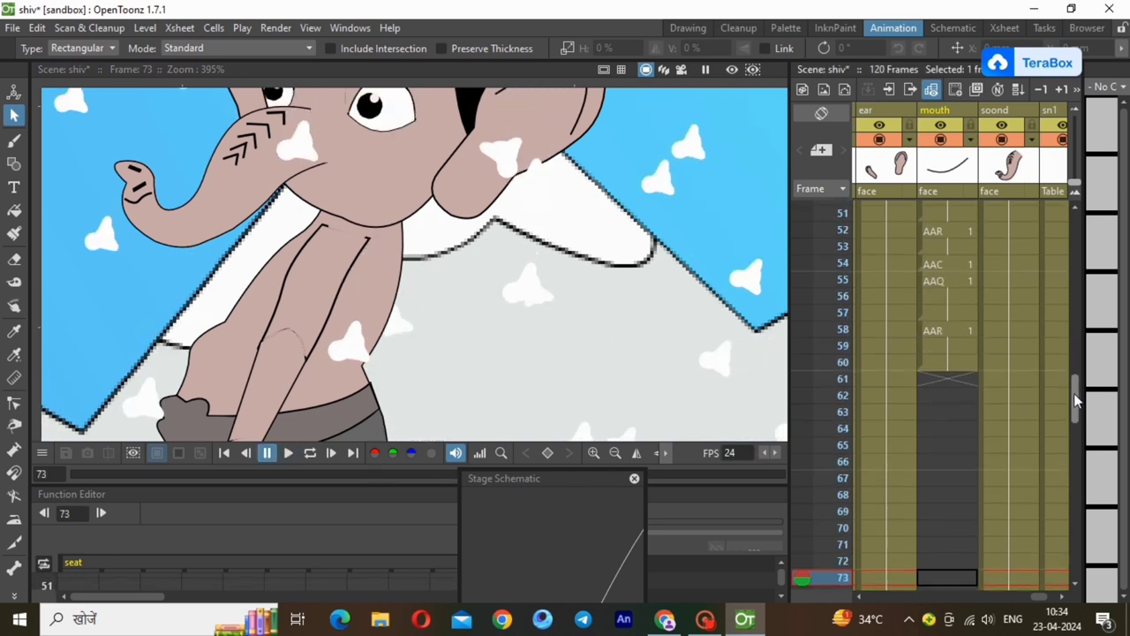
{"action": "scroll", "coordinate": [971, 353], "scroll_direction": "up", "scroll_amount": 3}
{"action": "left_click", "coordinate": [941, 325]}
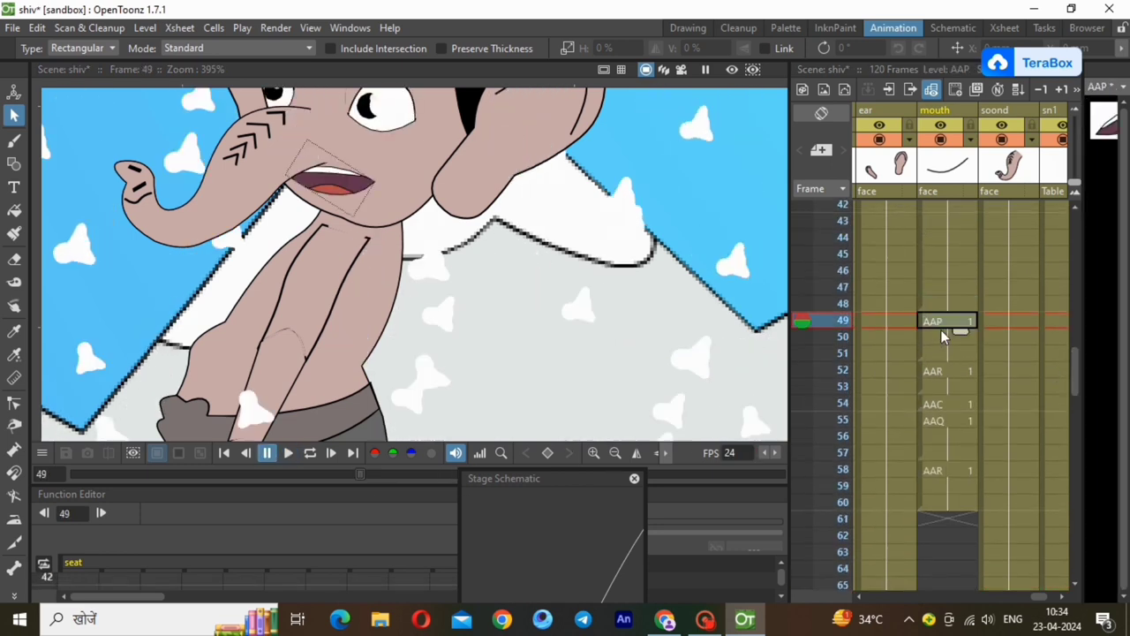
{"action": "left_click", "coordinate": [932, 373]}
{"action": "left_click", "coordinate": [932, 385]}
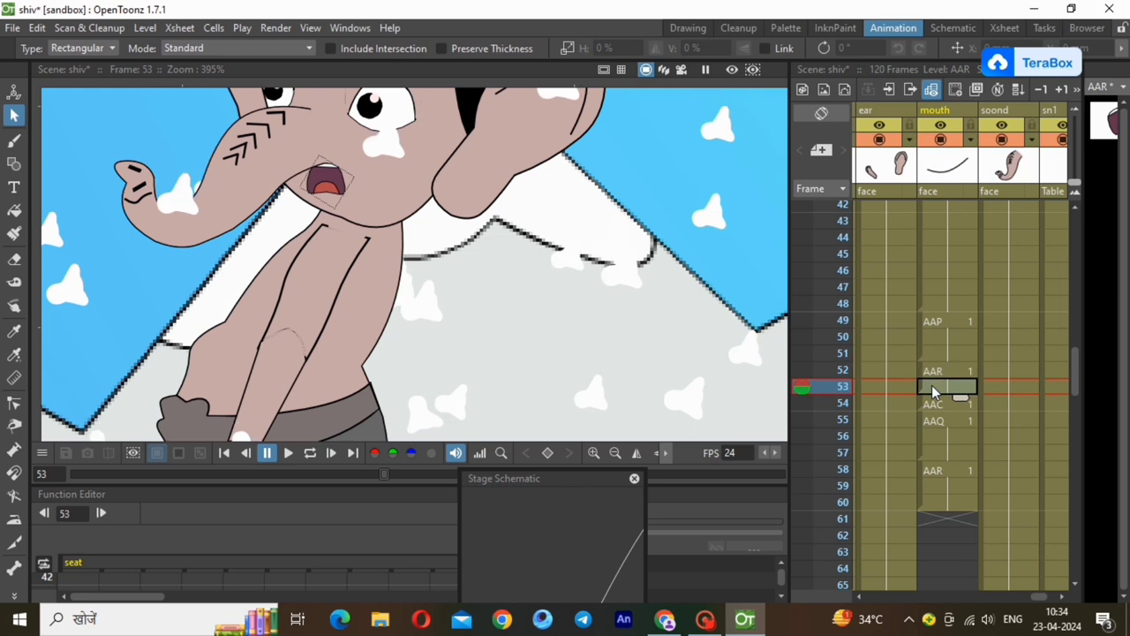
{"action": "left_click", "coordinate": [934, 408]}
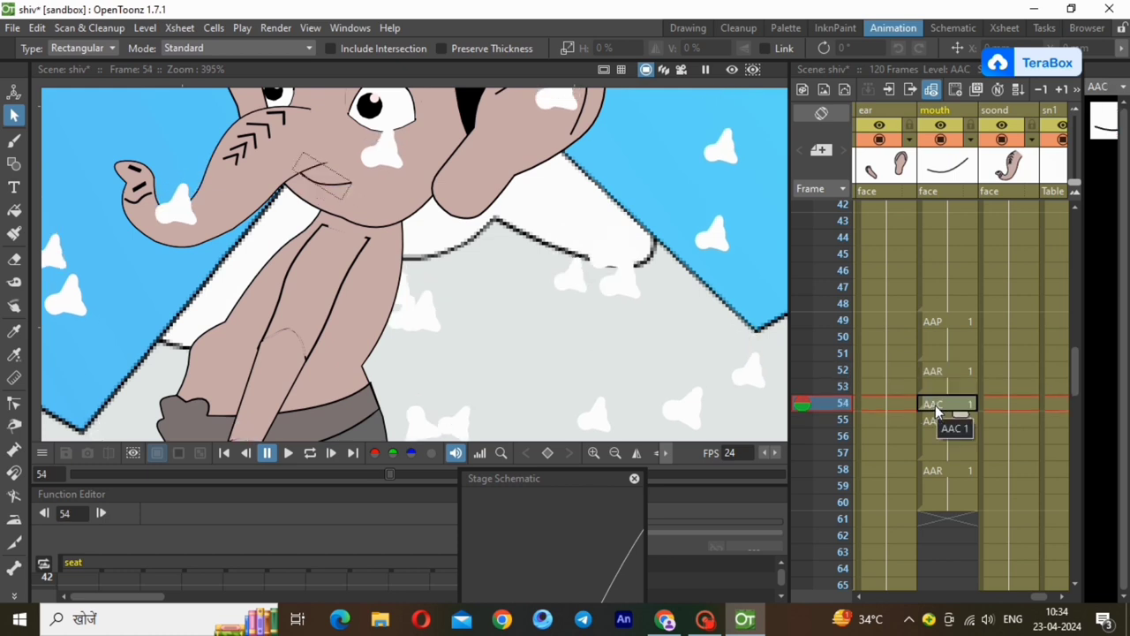
{"action": "left_click", "coordinate": [939, 422]}
Step: Extend the closed AAC mouth through frame 55 and delete the leftover AAR mouth cell at frame 61
{"action": "left_click", "coordinate": [959, 408]}
{"action": "left_click_drag", "start_coordinate": [962, 416], "coordinate": [955, 429]}
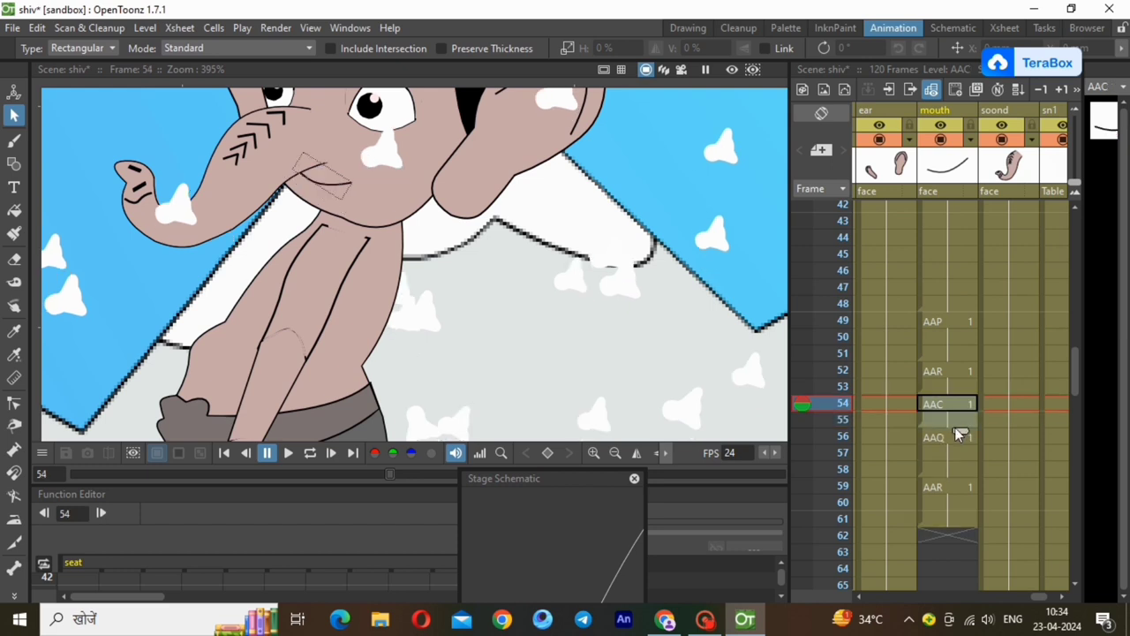
{"action": "left_click", "coordinate": [942, 438]}
{"action": "left_click", "coordinate": [942, 487]}
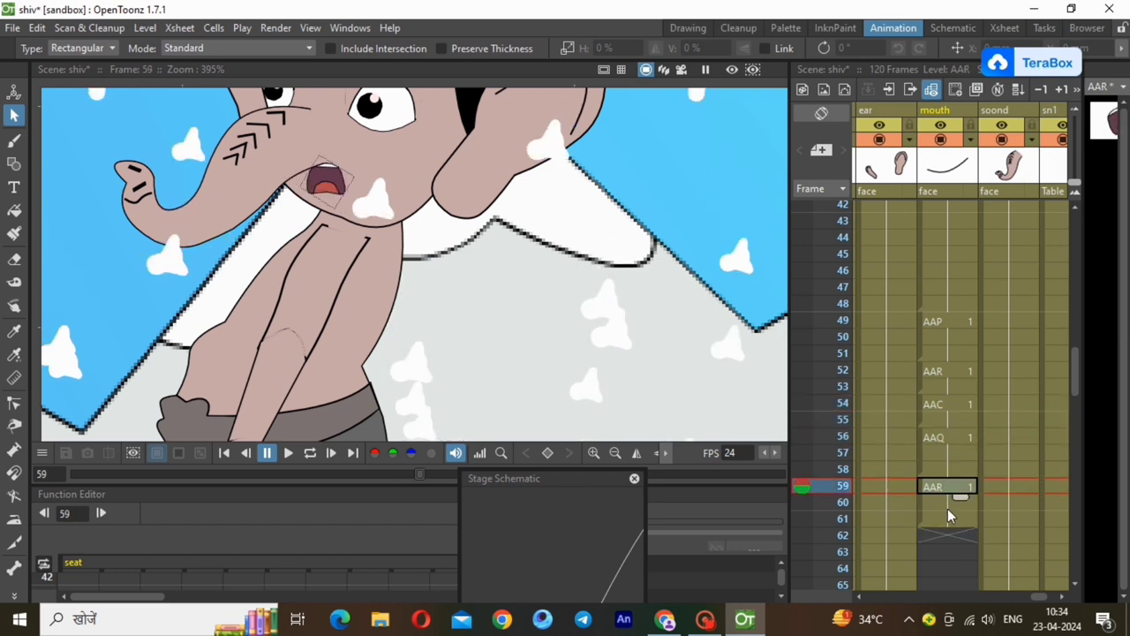
{"action": "right_click", "coordinate": [949, 517]}
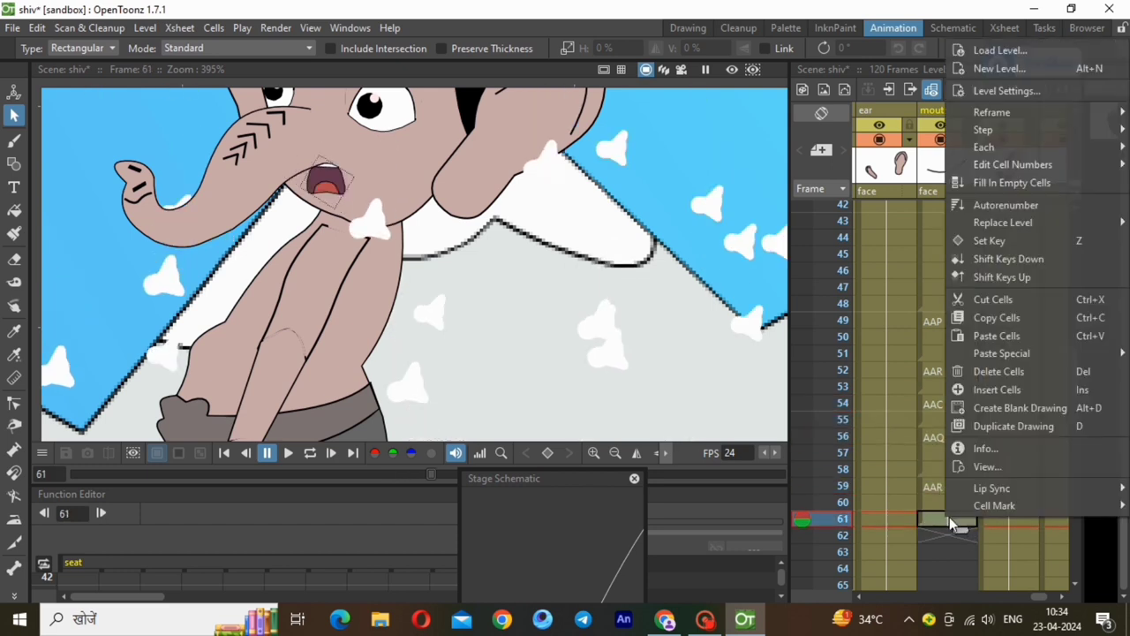
{"action": "left_click", "coordinate": [1007, 372]}
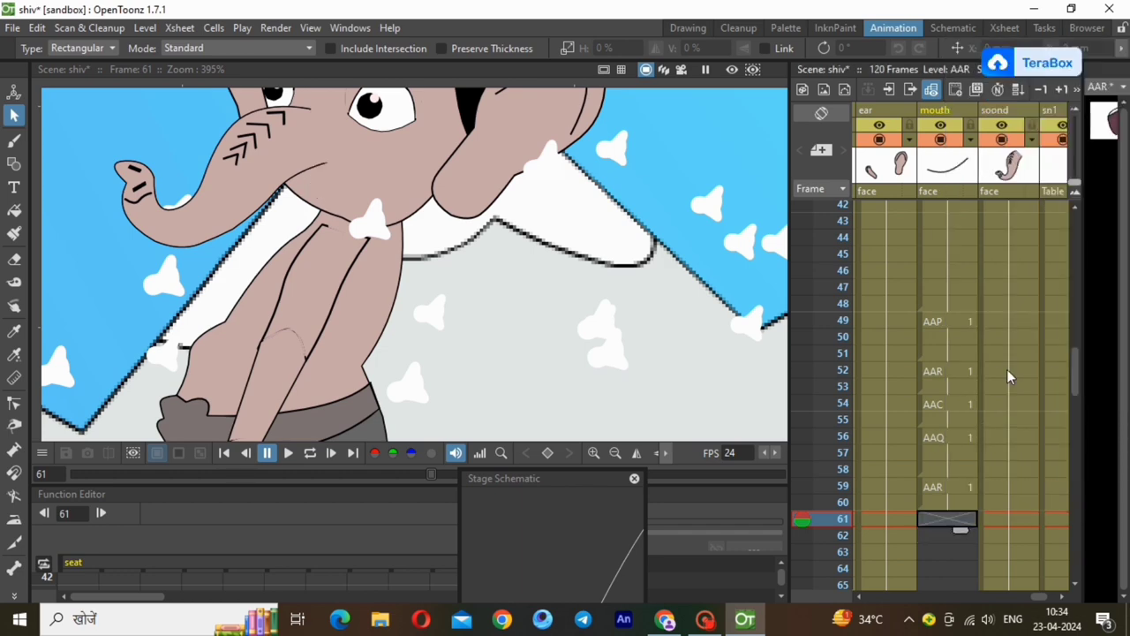
Step: Copy the sequence of mouth cells from frames 49 to 60
{"action": "left_click_drag", "start_coordinate": [932, 322], "coordinate": [950, 511]}
{"action": "right_click", "coordinate": [949, 510]}
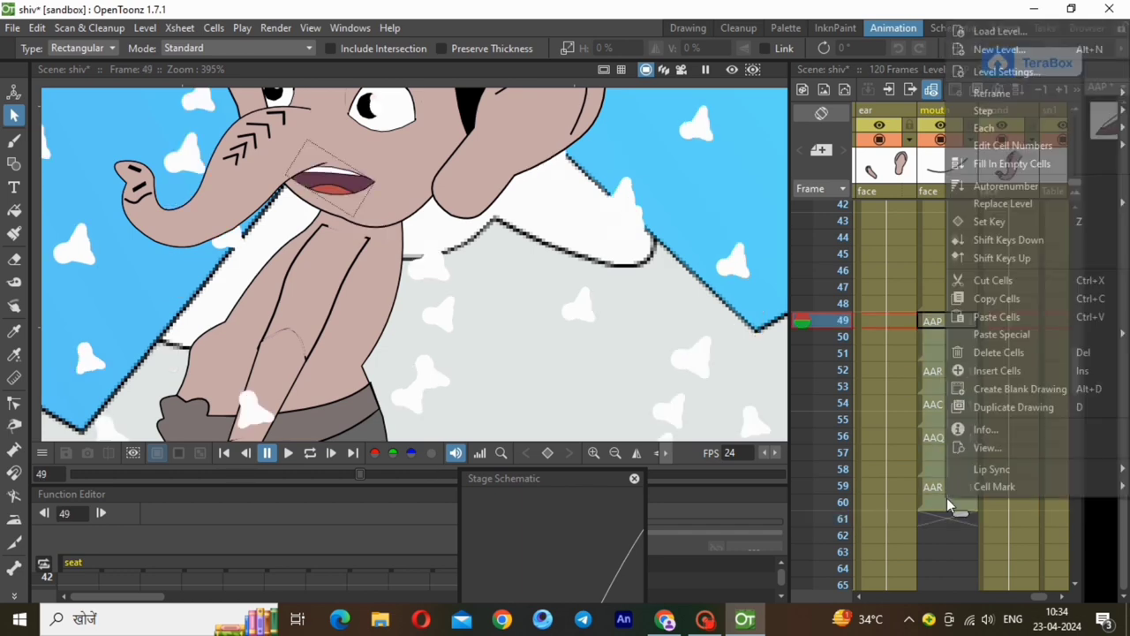
{"action": "left_click", "coordinate": [1020, 317]}
Step: Create a new drawing level with default settings at frame 61 of the mouth column
{"action": "left_click", "coordinate": [945, 524]}
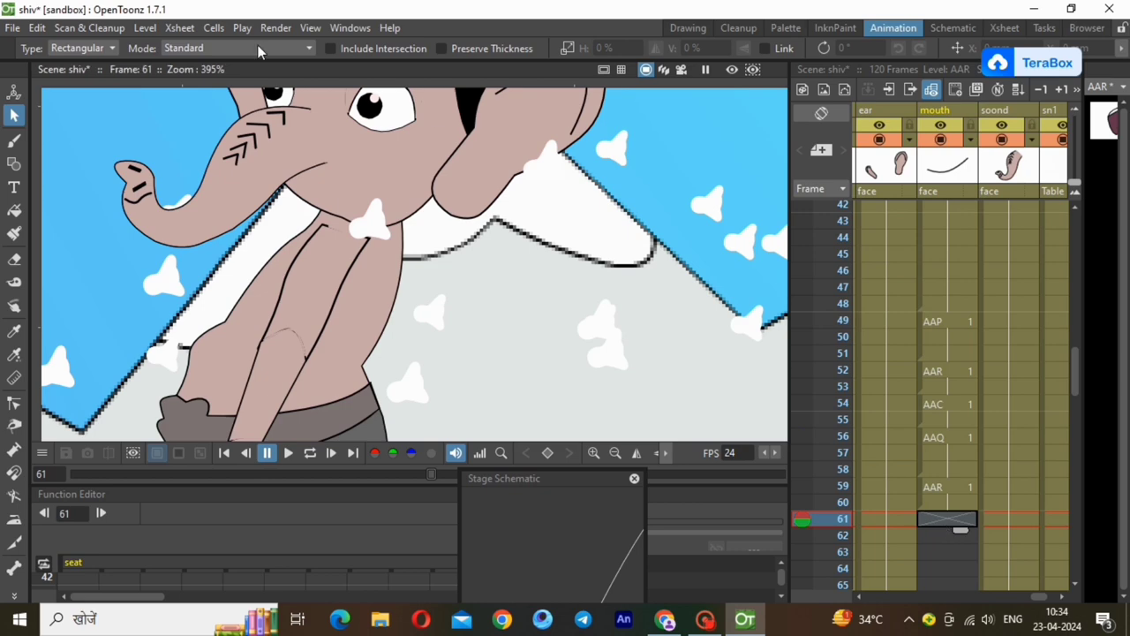
{"action": "left_click", "coordinate": [145, 27]}
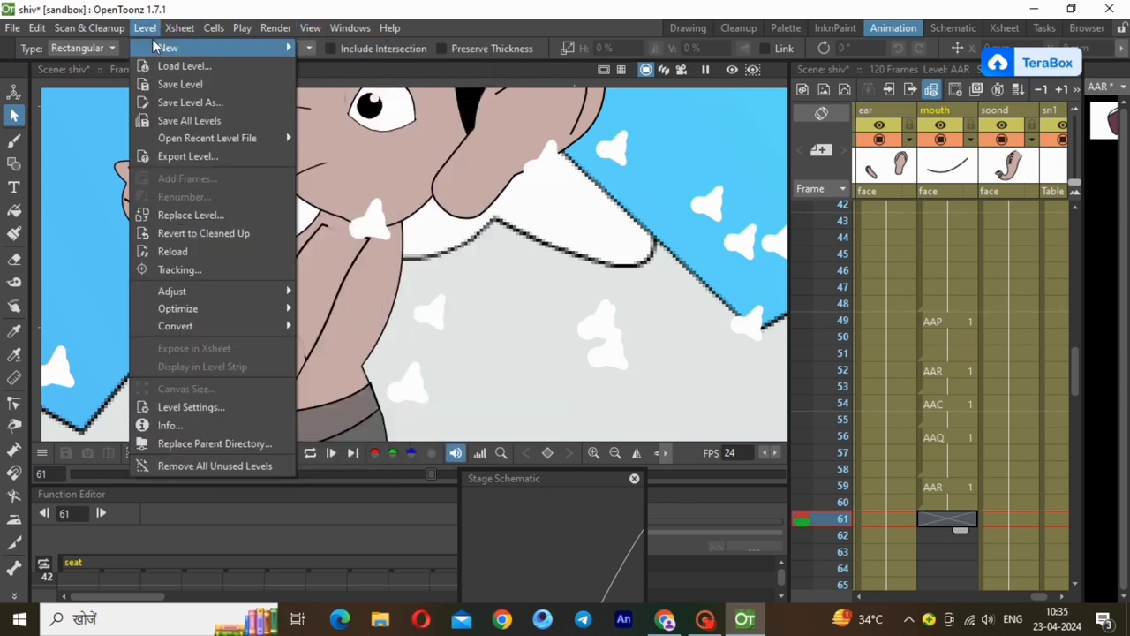
{"action": "mouse_move", "coordinate": [256, 48]}
{"action": "left_click", "coordinate": [371, 88]}
{"action": "left_click", "coordinate": [588, 499]}
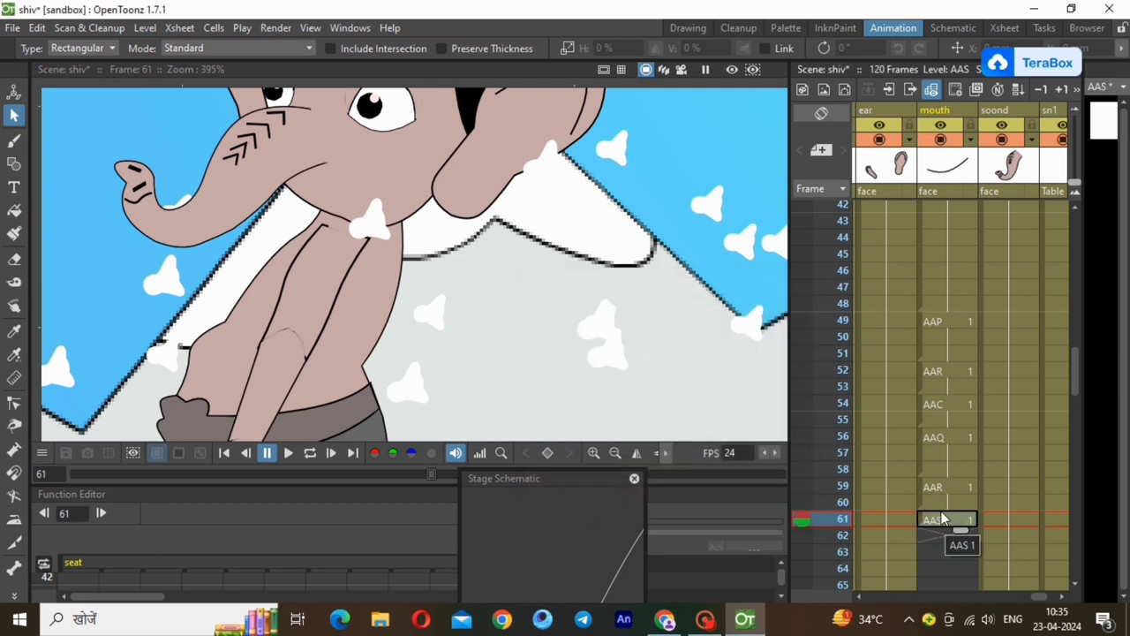
{"action": "left_click", "coordinate": [943, 510]}
Step: Copy the closed AAC mouth cells from frames 54 to 55 and paste them at frame 61 of the mouth column
{"action": "left_click", "coordinate": [943, 423]}
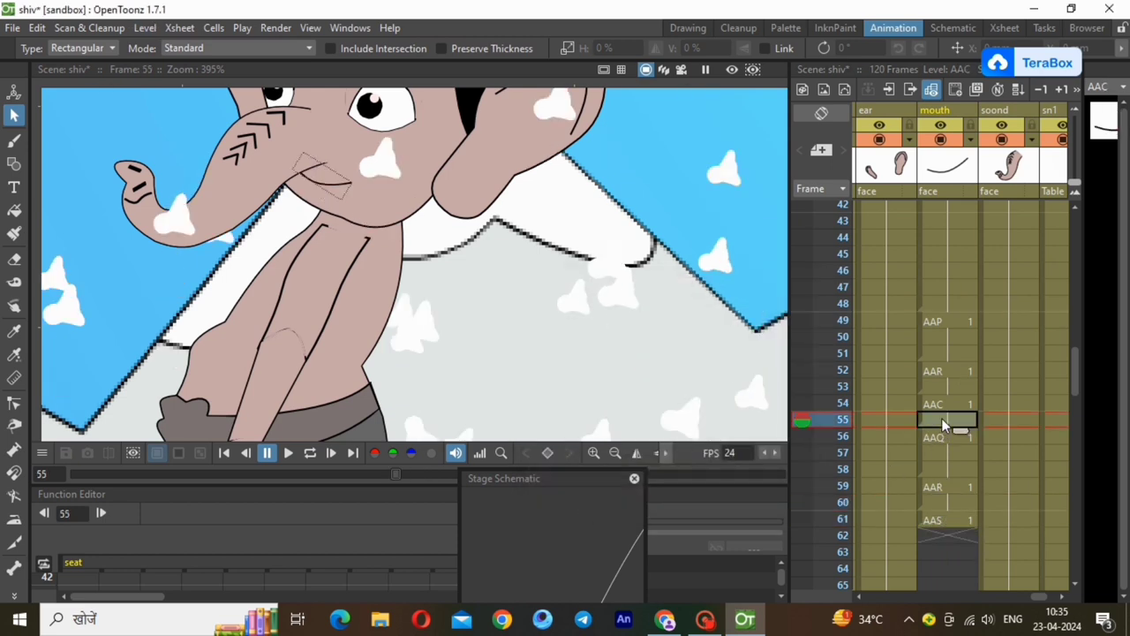
{"action": "right_click", "coordinate": [943, 422]}
{"action": "left_click", "coordinate": [975, 250]}
{"action": "left_click", "coordinate": [945, 523]}
{"action": "right_click", "coordinate": [945, 523]}
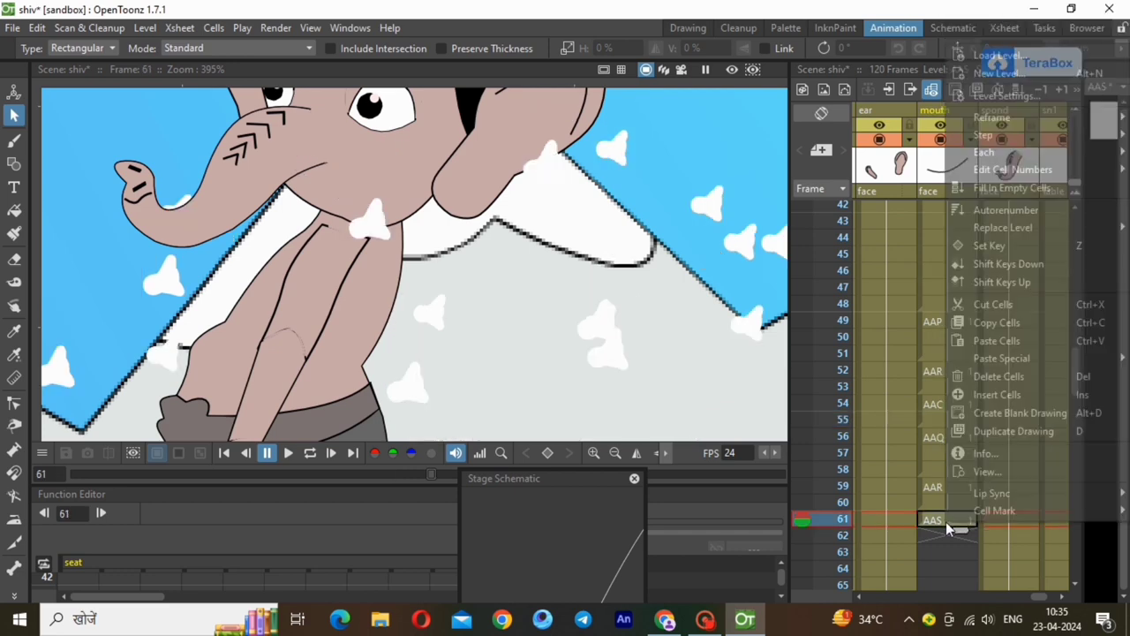
{"action": "left_click", "coordinate": [976, 376]}
Step: Copy the mouth cells from frames 49 to 62 and paste the sequence at frame 63
{"action": "left_click_drag", "start_coordinate": [966, 535], "coordinate": [935, 324]}
{"action": "left_click", "coordinate": [941, 553]}
{"action": "right_click", "coordinate": [935, 324]}
{"action": "left_click", "coordinate": [1002, 284]}
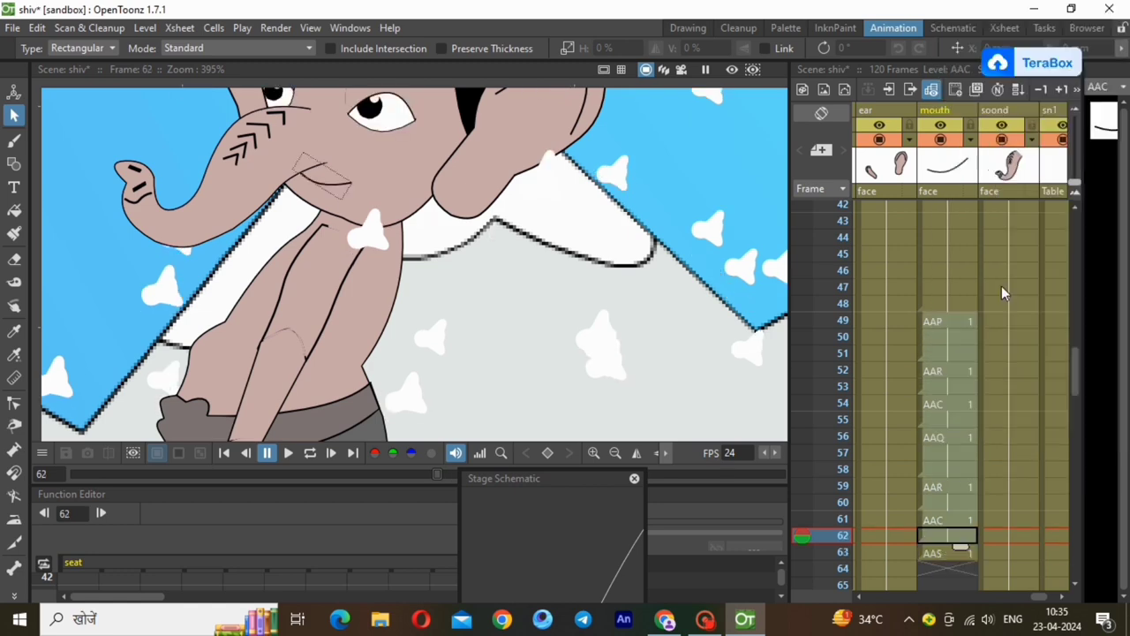
{"action": "left_click", "coordinate": [941, 556]}
{"action": "right_click", "coordinate": [941, 556]}
{"action": "left_click", "coordinate": [1028, 376]}
Step: Paste the copied mouth sequence again at frame 77 of the mouth column
{"action": "scroll", "coordinate": [1079, 433], "scroll_direction": "down", "scroll_amount": 5}
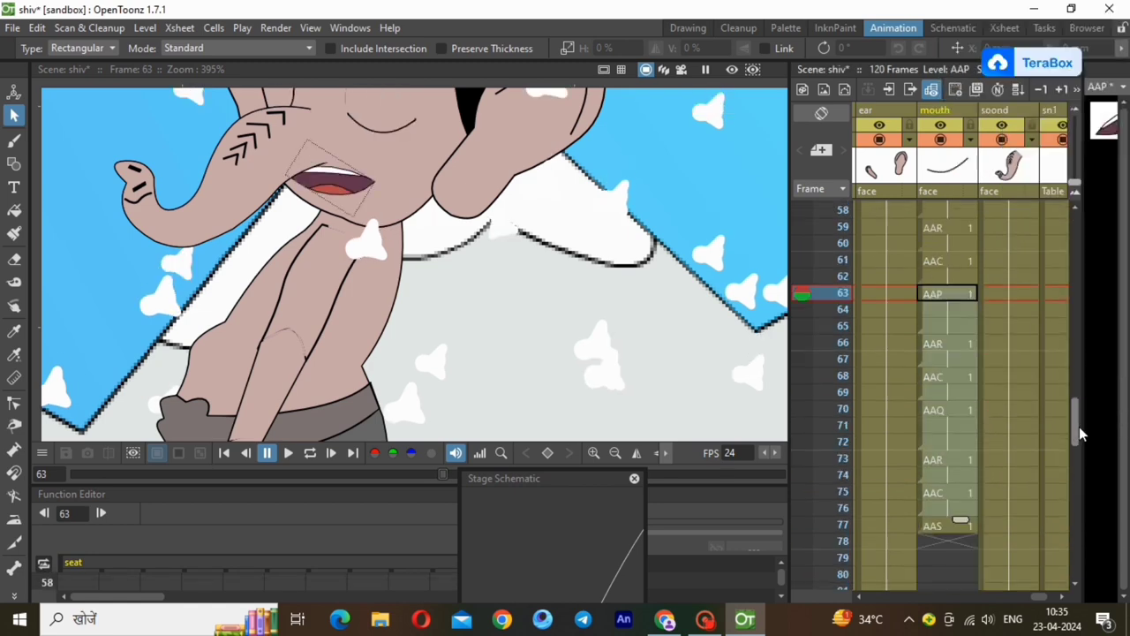
{"action": "left_click", "coordinate": [952, 331]}
{"action": "right_click", "coordinate": [952, 331]}
{"action": "left_click", "coordinate": [991, 299]}
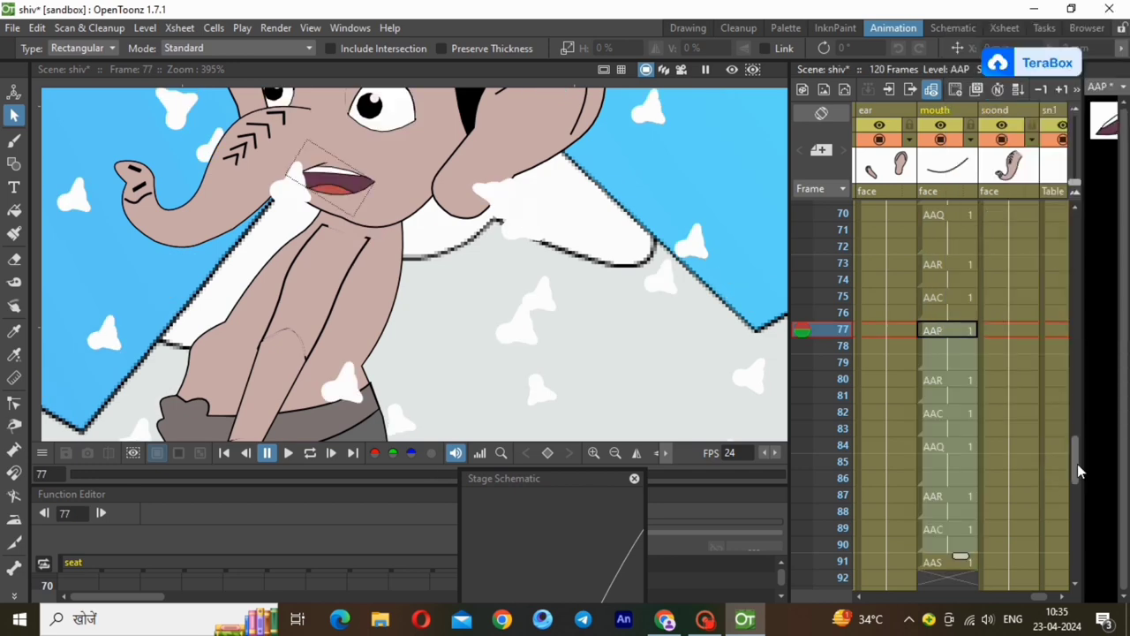
Step: Try to paste the mouth sequence at frame 91
{"action": "scroll", "coordinate": [1077, 522], "scroll_direction": "down", "scroll_amount": 5}
{"action": "left_click", "coordinate": [945, 314]}
{"action": "right_click", "coordinate": [945, 314]}
{"action": "left_click", "coordinate": [998, 286]}
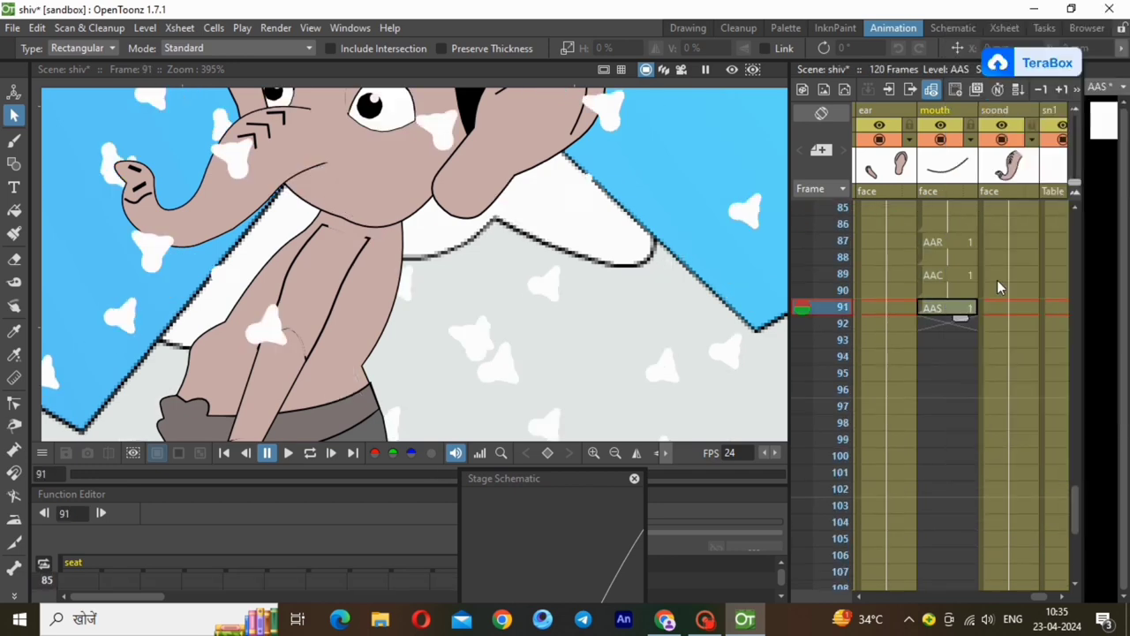
Step: Copy the full mouth sequence from frames 49 to 62 in the mouth column
{"action": "left_click_drag", "start_coordinate": [1074, 502], "coordinate": [1053, 375]}
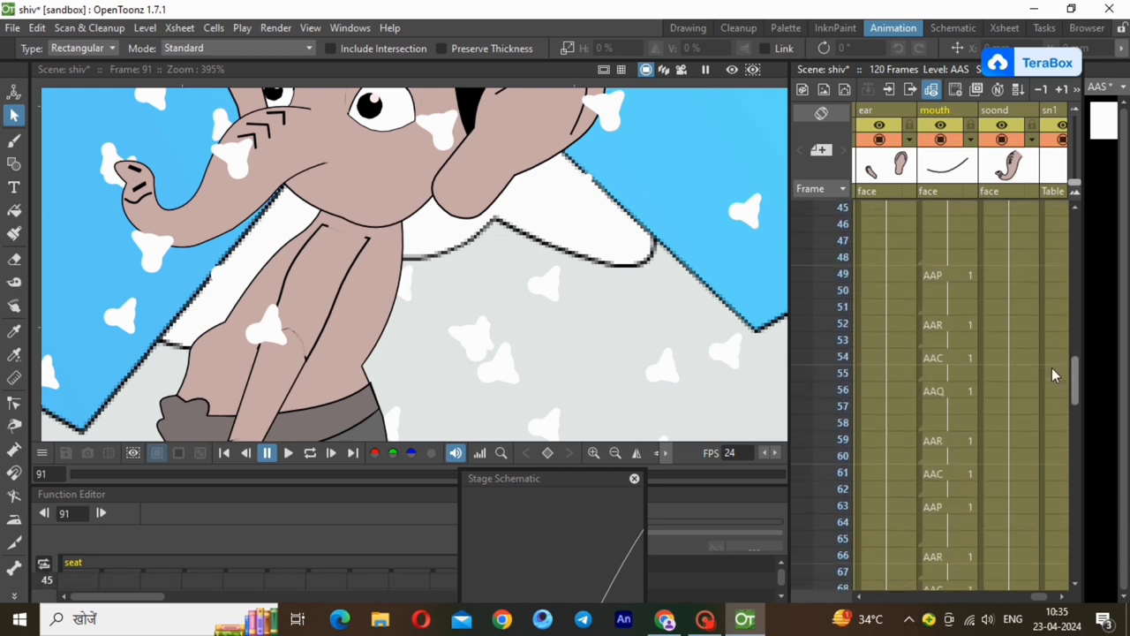
{"action": "left_click", "coordinate": [942, 512]}
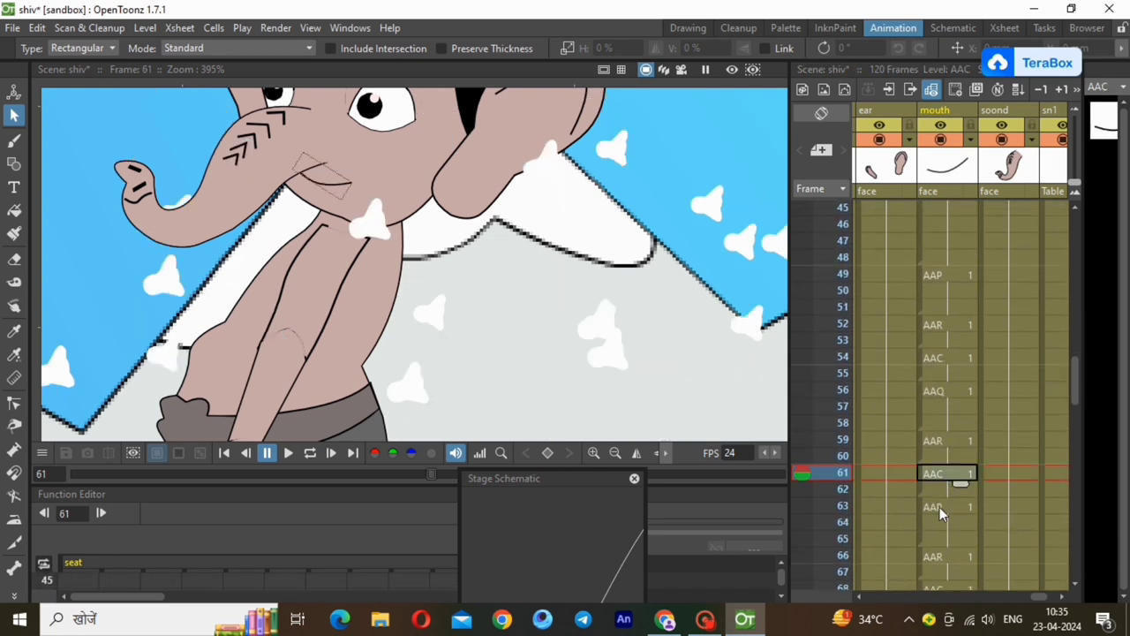
{"action": "left_click", "coordinate": [939, 280]}
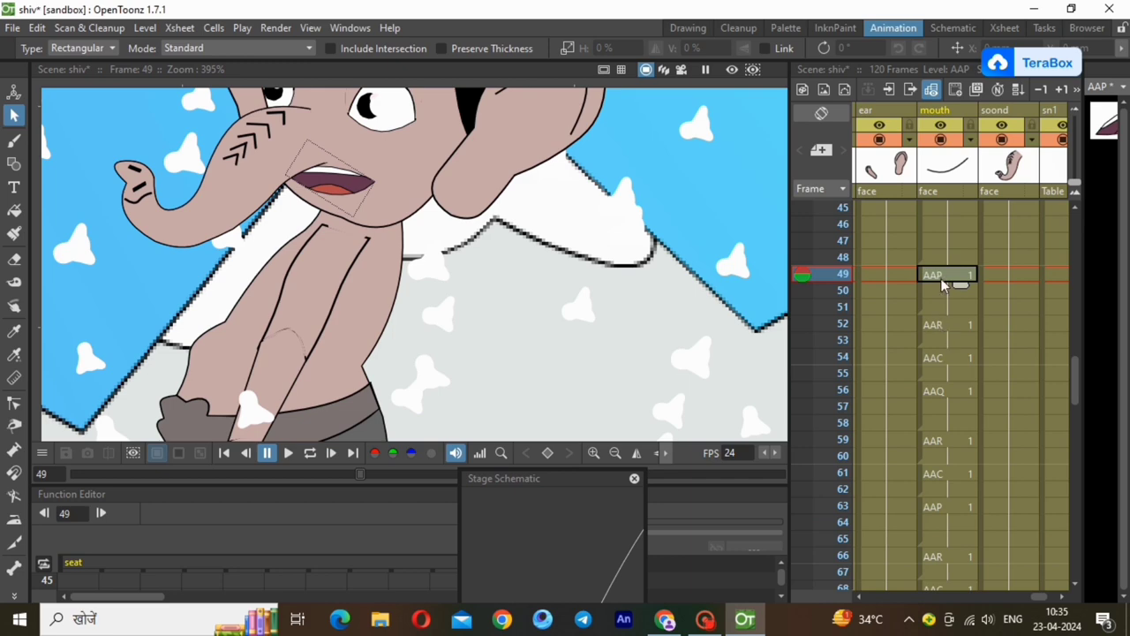
{"action": "left_click", "coordinate": [945, 508]}
{"action": "left_click", "coordinate": [940, 281], "text": "shift"}
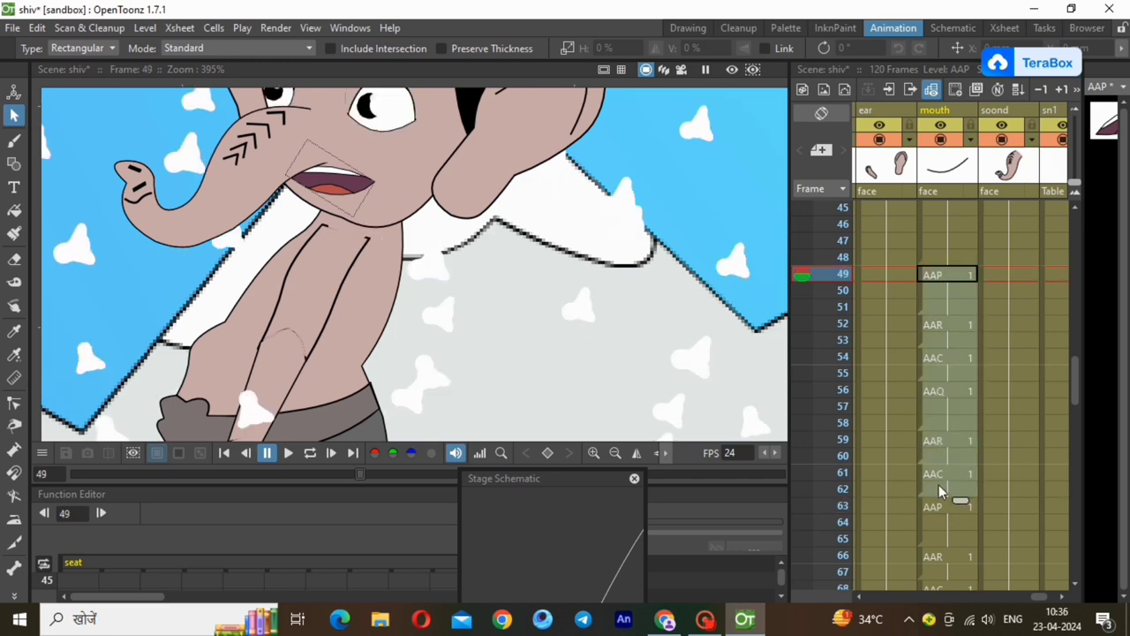
{"action": "right_click", "coordinate": [939, 488]}
{"action": "left_click", "coordinate": [990, 287]}
Step: Paste the mouth sequence at frame 91 and once more at frame 105
{"action": "left_click_drag", "start_coordinate": [1072, 389], "coordinate": [1076, 507]}
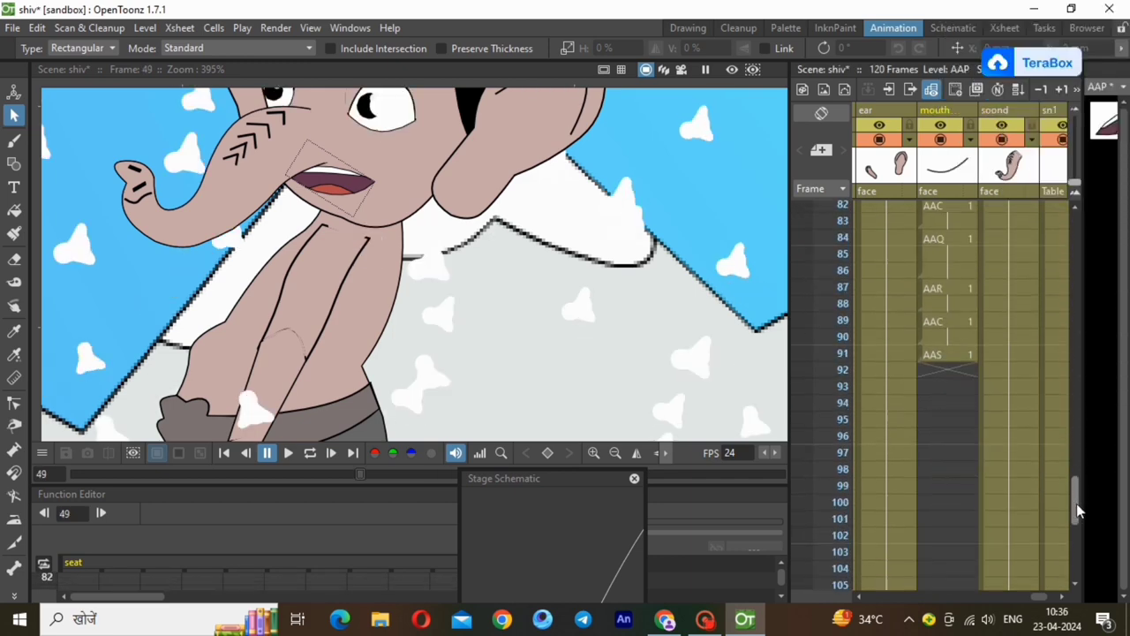
{"action": "right_click", "coordinate": [951, 355]}
{"action": "left_click", "coordinate": [979, 330]}
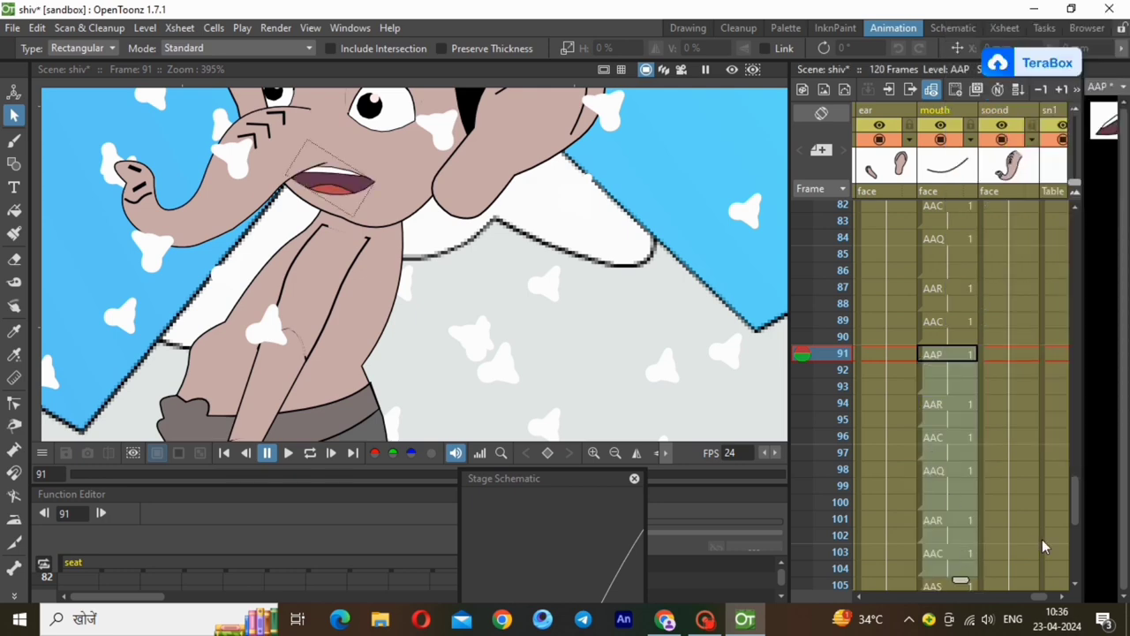
{"action": "left_click_drag", "start_coordinate": [1074, 504], "coordinate": [1075, 559]}
{"action": "right_click", "coordinate": [950, 323]}
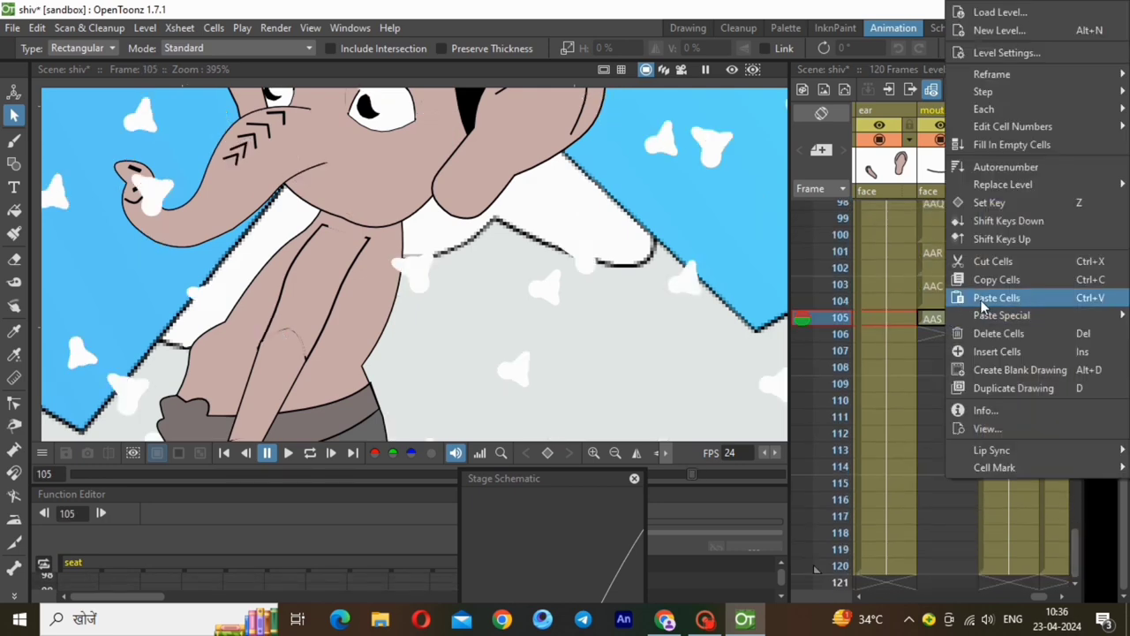
{"action": "left_click", "coordinate": [954, 297]}
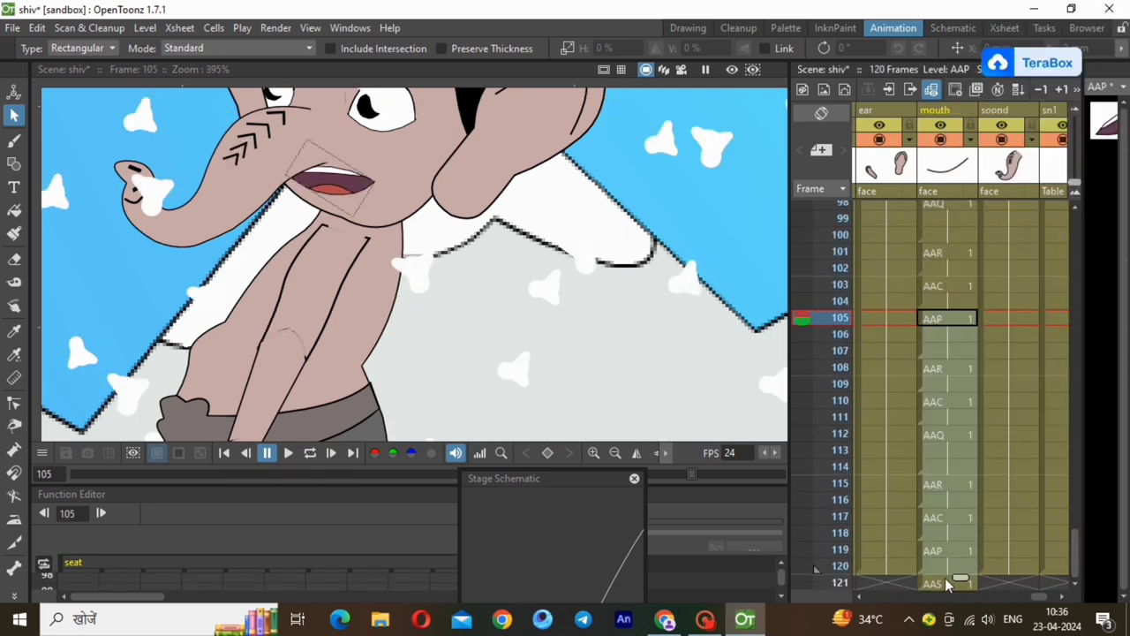
Step: Delete the leftover AAS cell at frame 121 of the mouth column
{"action": "left_click", "coordinate": [951, 583]}
{"action": "right_click", "coordinate": [951, 585]}
{"action": "left_click", "coordinate": [984, 442]}
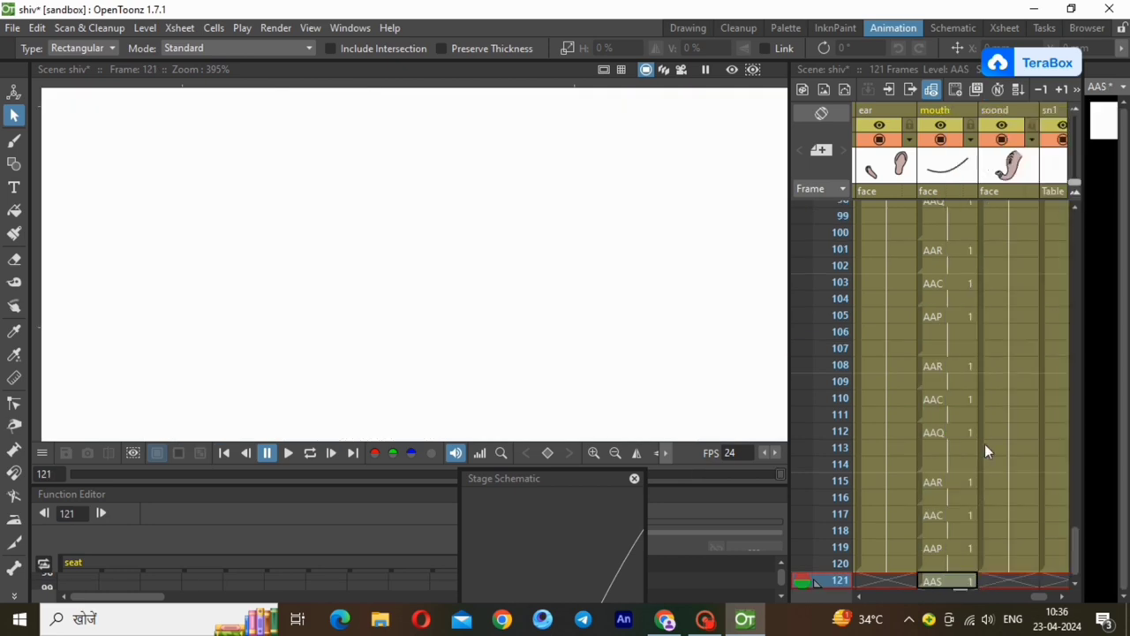
Step: Play back the animation from frame 1 to review the repeated mouth movement
{"action": "left_click", "coordinate": [954, 562]}
{"action": "left_click_drag", "start_coordinate": [1076, 534], "coordinate": [1051, 203]}
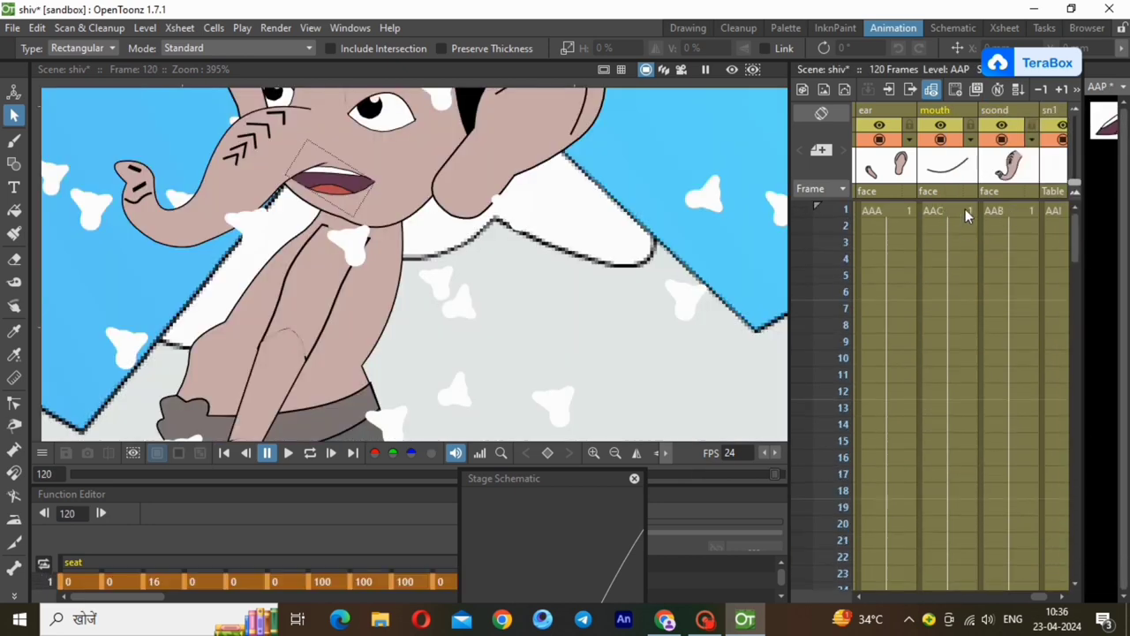
{"action": "left_click", "coordinate": [965, 210]}
{"action": "left_click", "coordinate": [288, 452]}
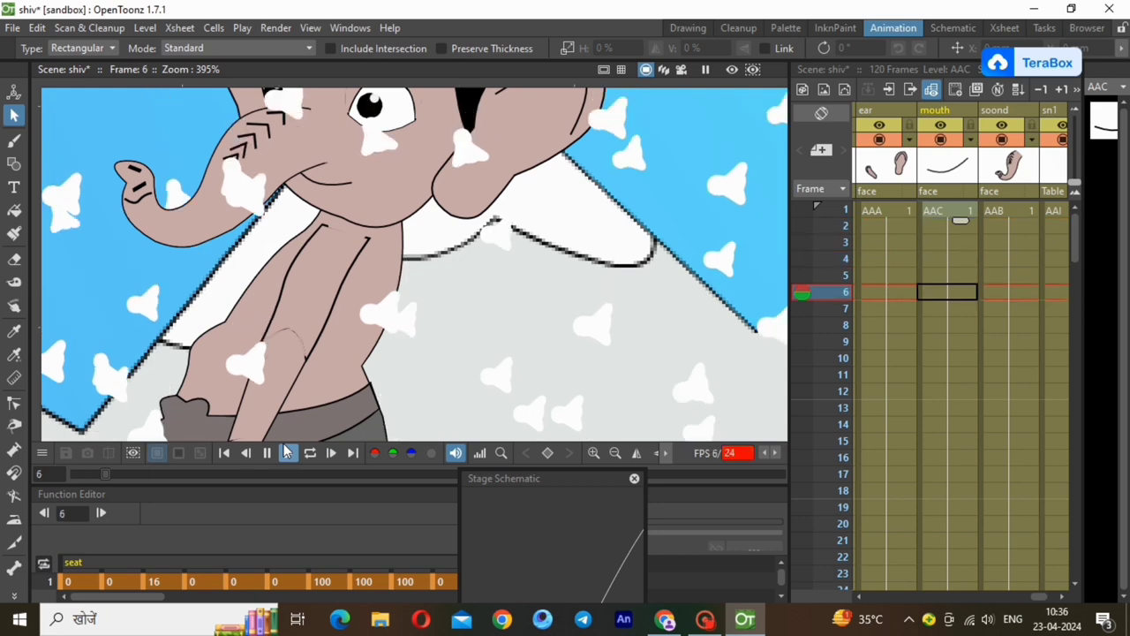
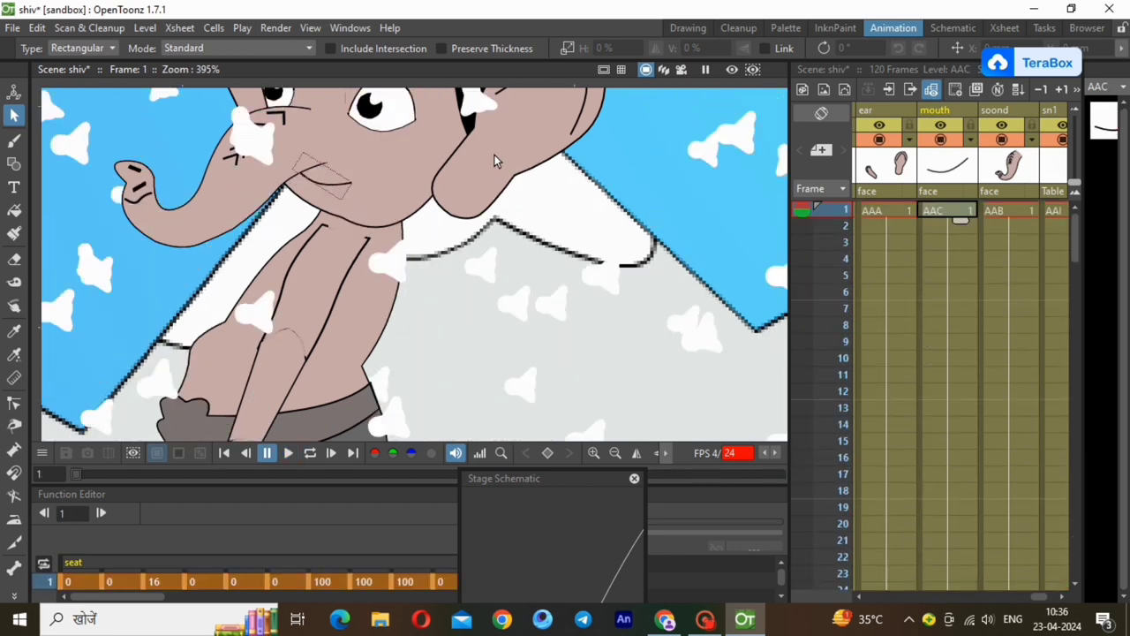
Step: Activate the Skeleton tool in Animate mode with the elephant-headed character's whole upper body in view
{"action": "left_click", "coordinate": [616, 452]}
{"action": "left_click", "coordinate": [616, 452]}
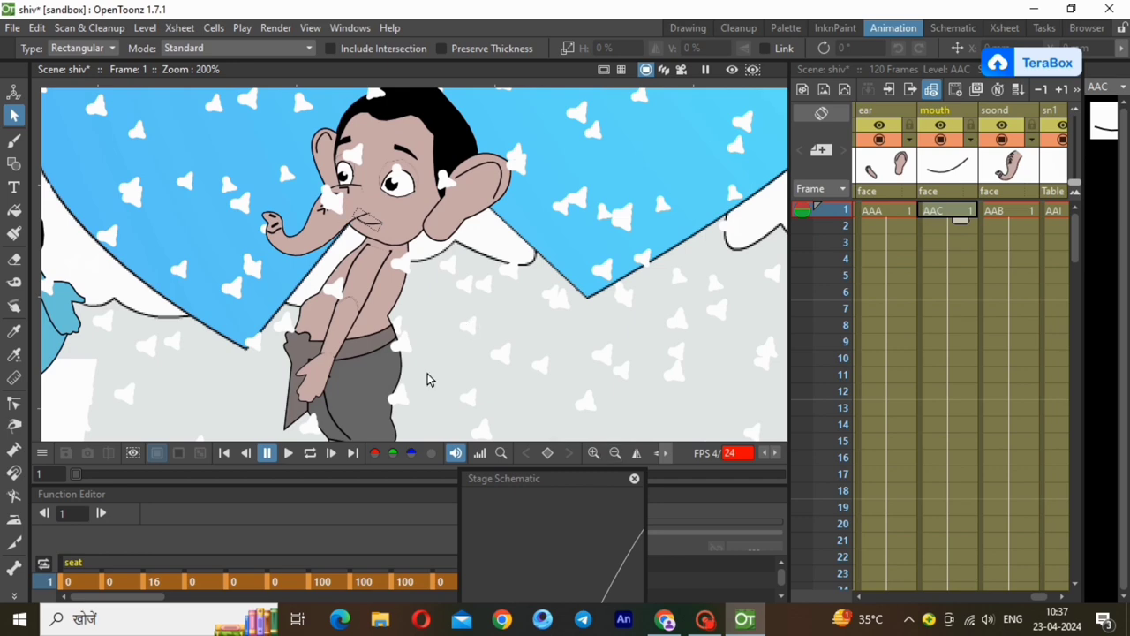
{"action": "scroll", "coordinate": [427, 380], "scroll_direction": "down", "scroll_amount": 2}
{"action": "scroll", "coordinate": [264, 167], "scroll_direction": "up", "scroll_amount": 2}
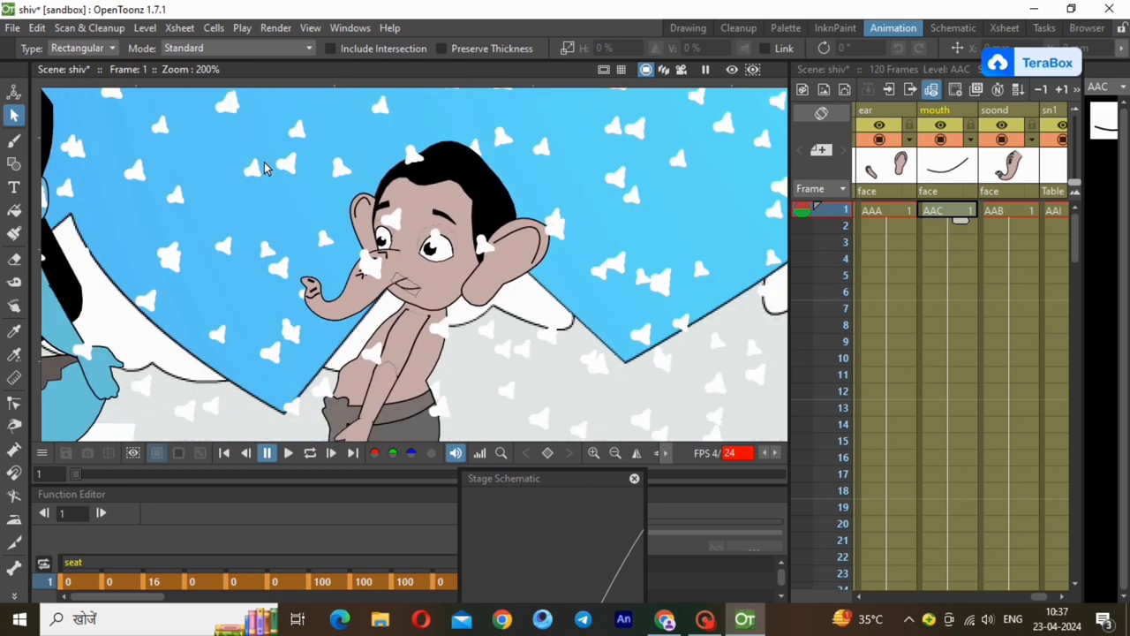
{"action": "scroll", "coordinate": [264, 167], "scroll_direction": "down", "scroll_amount": 1}
{"action": "left_click", "coordinate": [14, 568]}
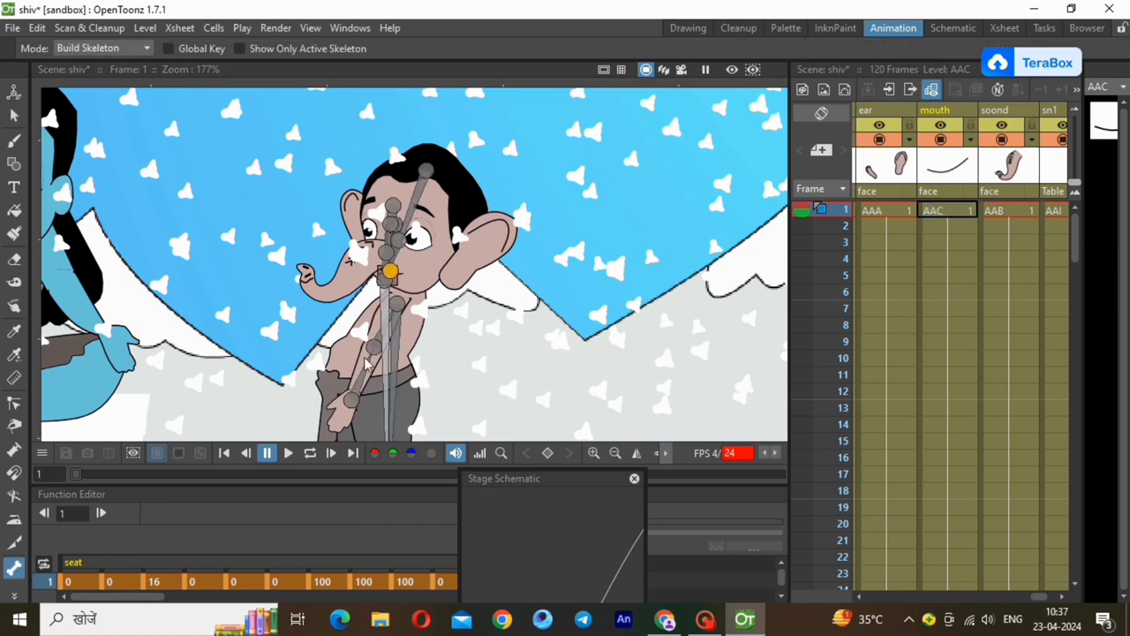
{"action": "left_click", "coordinate": [93, 49]}
{"action": "left_click", "coordinate": [88, 67]}
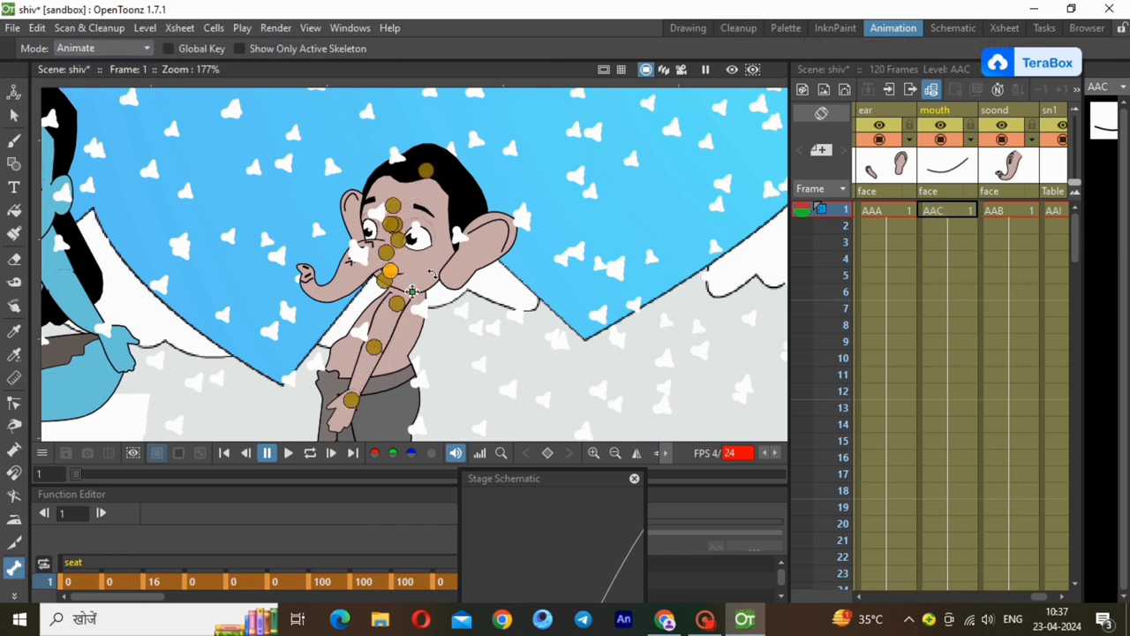
Step: Select the character's face and set a key for it at frame 8
{"action": "left_click", "coordinate": [432, 275]}
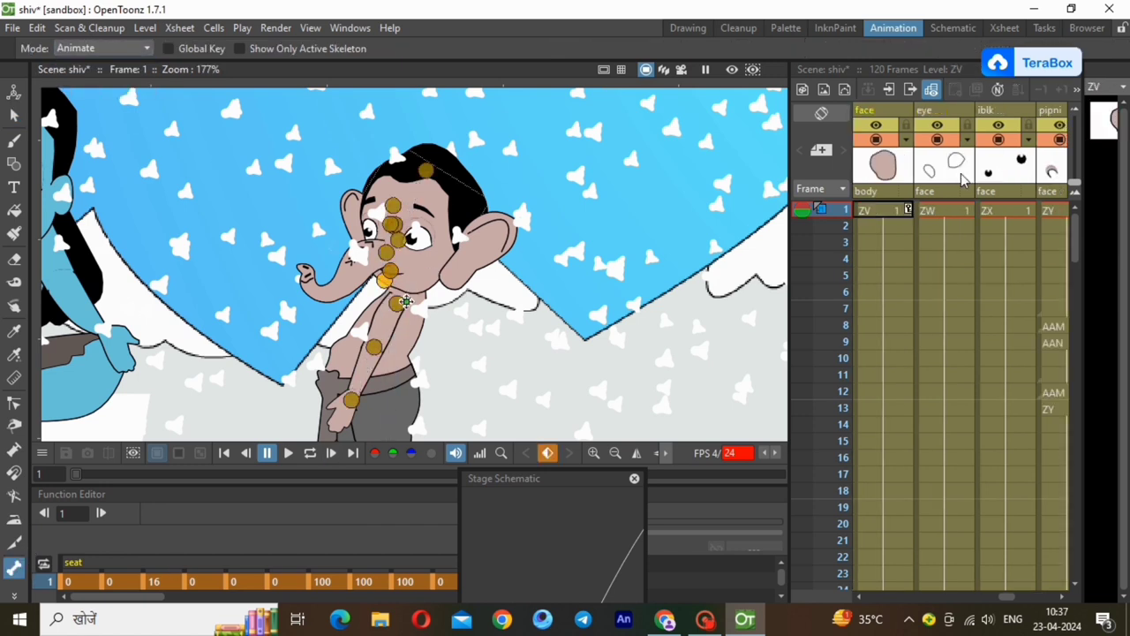
{"action": "left_click", "coordinate": [889, 328]}
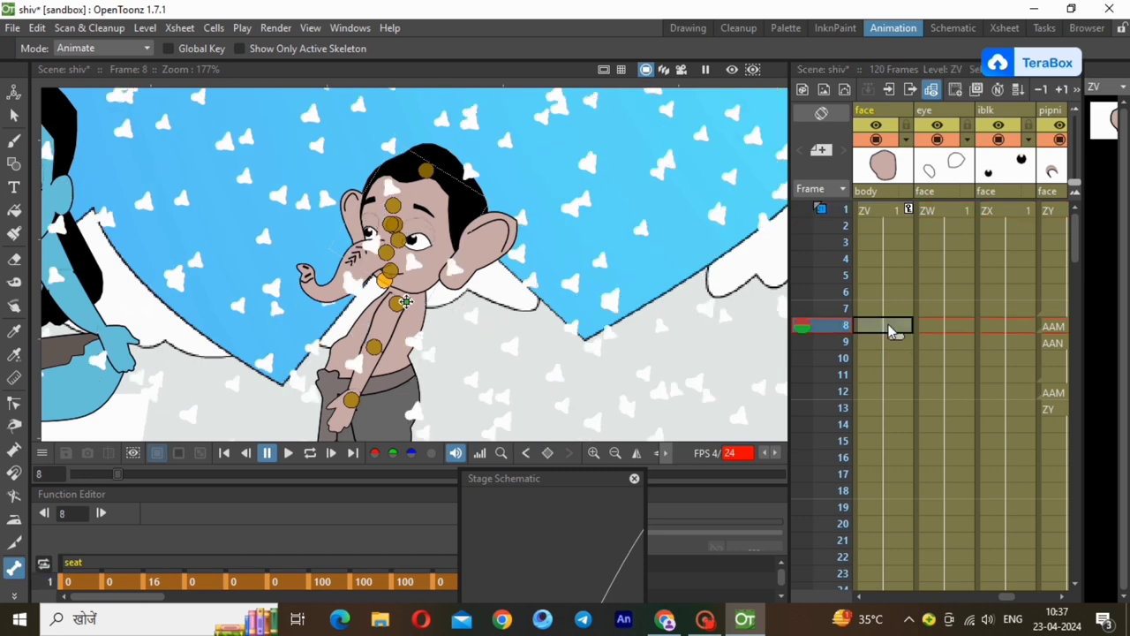
{"action": "right_click", "coordinate": [888, 328]}
{"action": "left_click", "coordinate": [959, 202]}
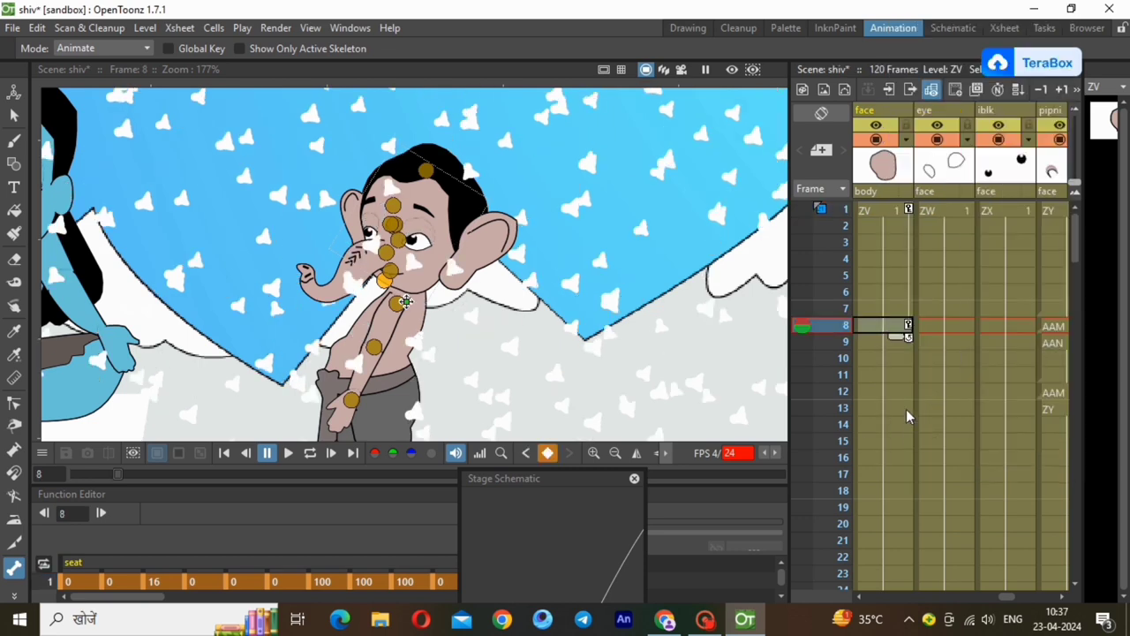
Step: Rotate the head slightly counterclockwise at frame 13 and set a holding key on the face at frame 20
{"action": "left_click", "coordinate": [906, 409]}
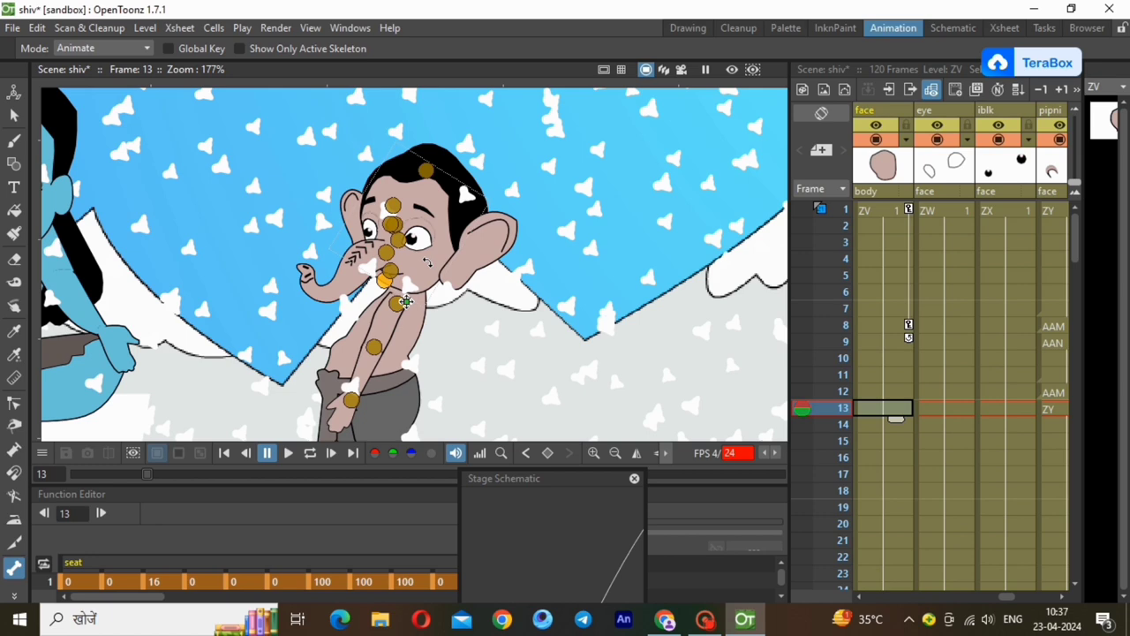
{"action": "left_click_drag", "start_coordinate": [427, 262], "coordinate": [425, 259]}
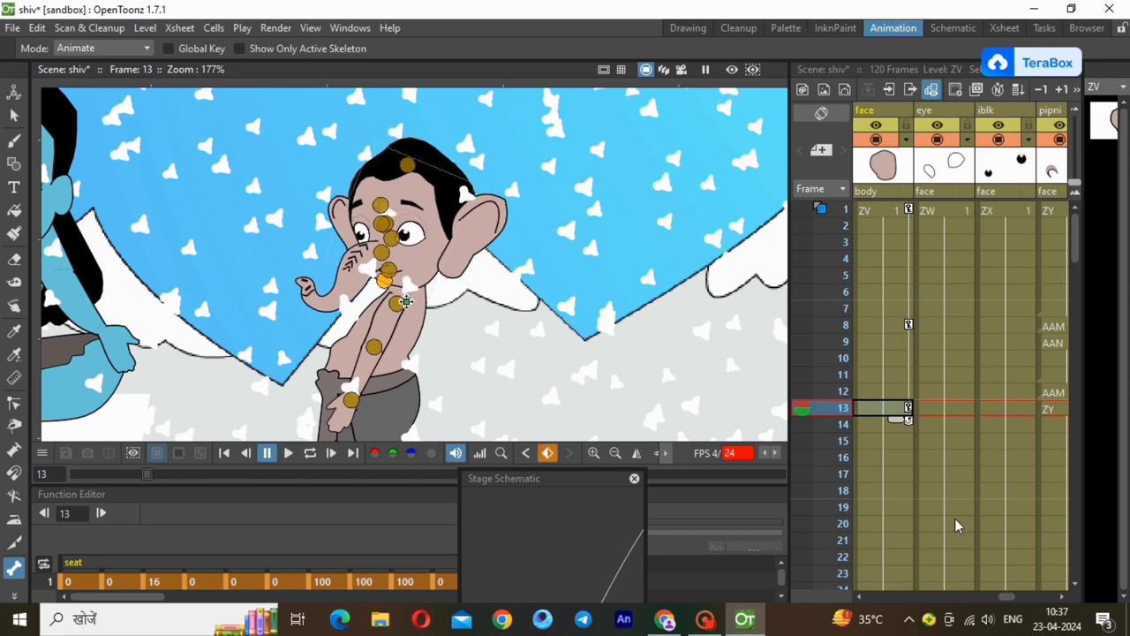
{"action": "left_click", "coordinate": [900, 527]}
{"action": "right_click", "coordinate": [900, 527]}
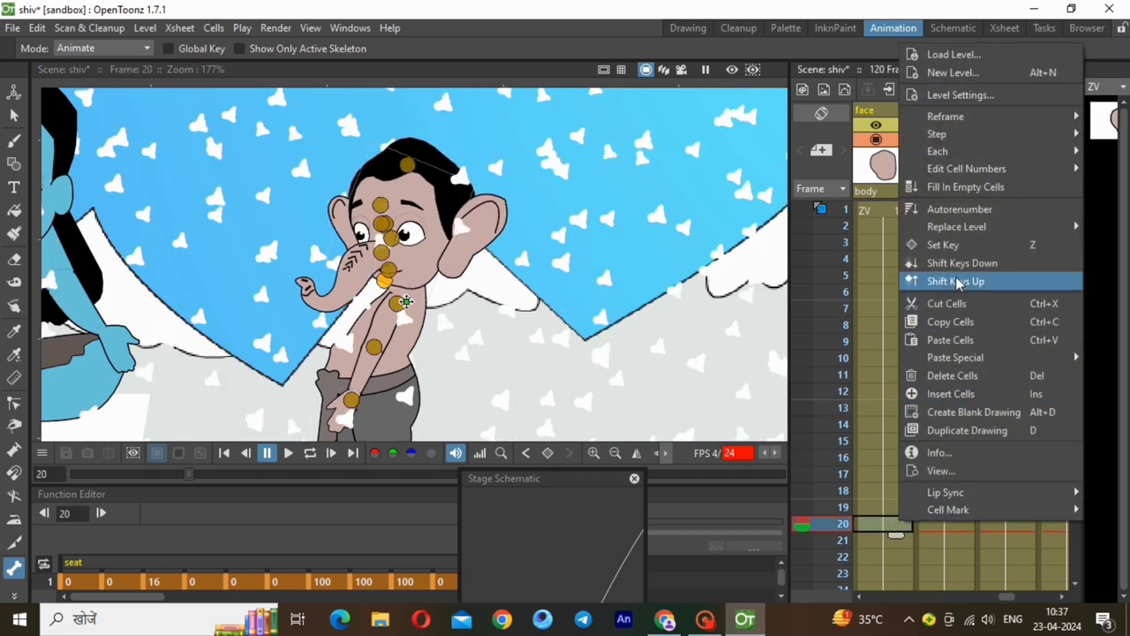
{"action": "left_click", "coordinate": [963, 246]}
Step: Rotate the head clockwise back to its original tilt at frame 27 and set a holding key at frame 34
{"action": "scroll", "coordinate": [909, 315], "scroll_direction": "down", "scroll_amount": 6}
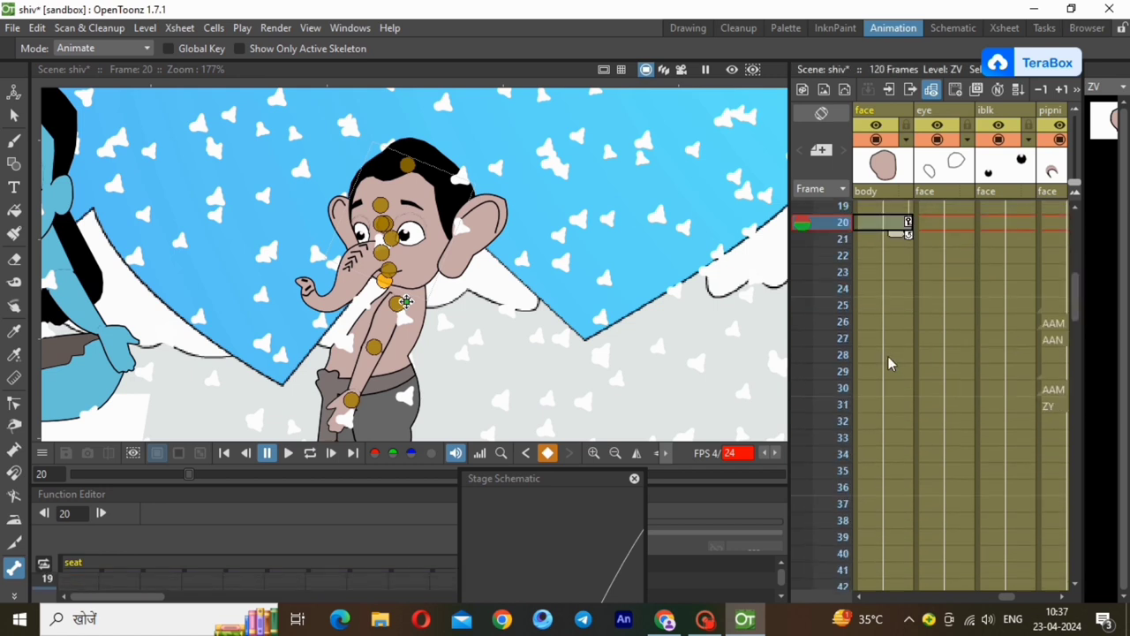
{"action": "left_click", "coordinate": [883, 340]}
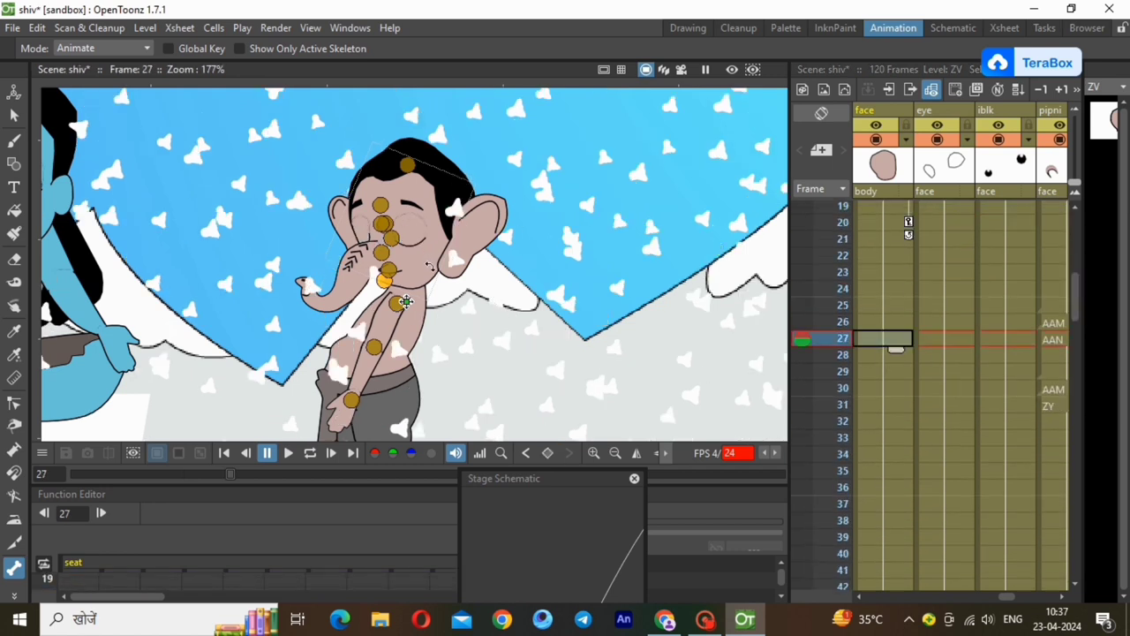
{"action": "left_click_drag", "start_coordinate": [430, 264], "coordinate": [430, 261]}
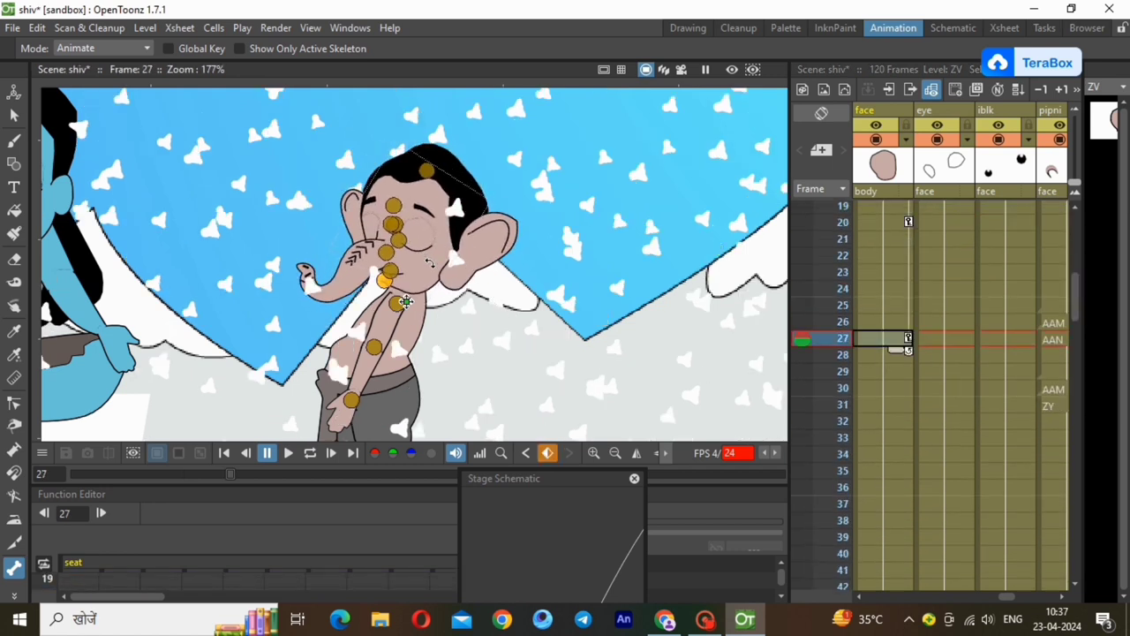
{"action": "left_click", "coordinate": [903, 458]}
{"action": "right_click", "coordinate": [903, 459]}
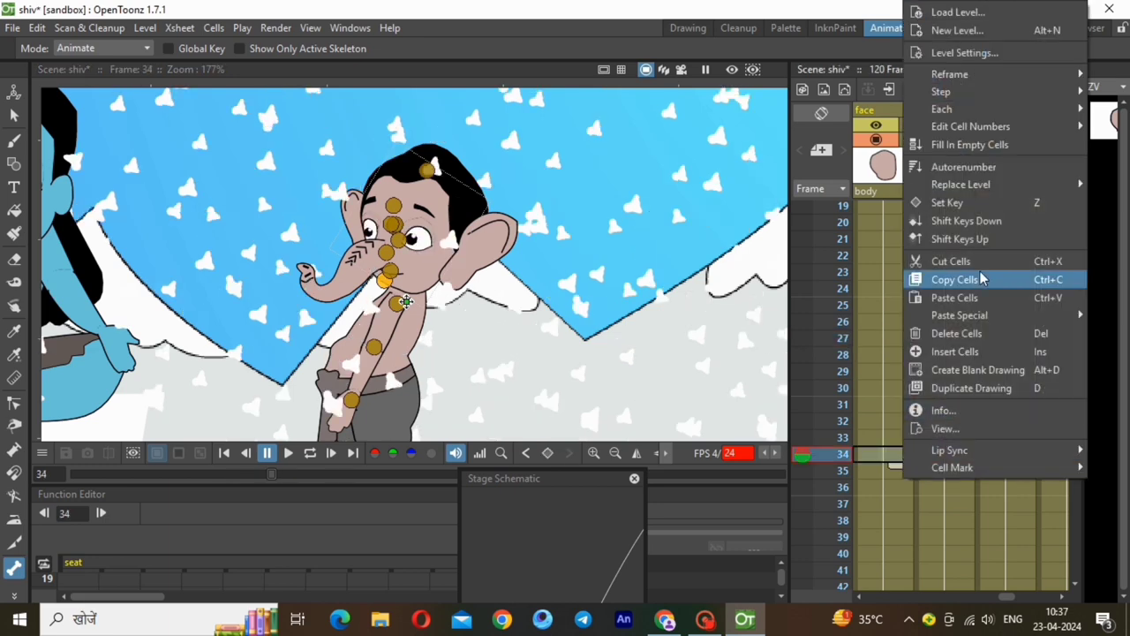
{"action": "left_click", "coordinate": [954, 204]}
Step: Rotate the head slightly counterclockwise at frame 42 and set a holding key on the face at frame 49
{"action": "left_click_drag", "start_coordinate": [1076, 307], "coordinate": [1080, 349]}
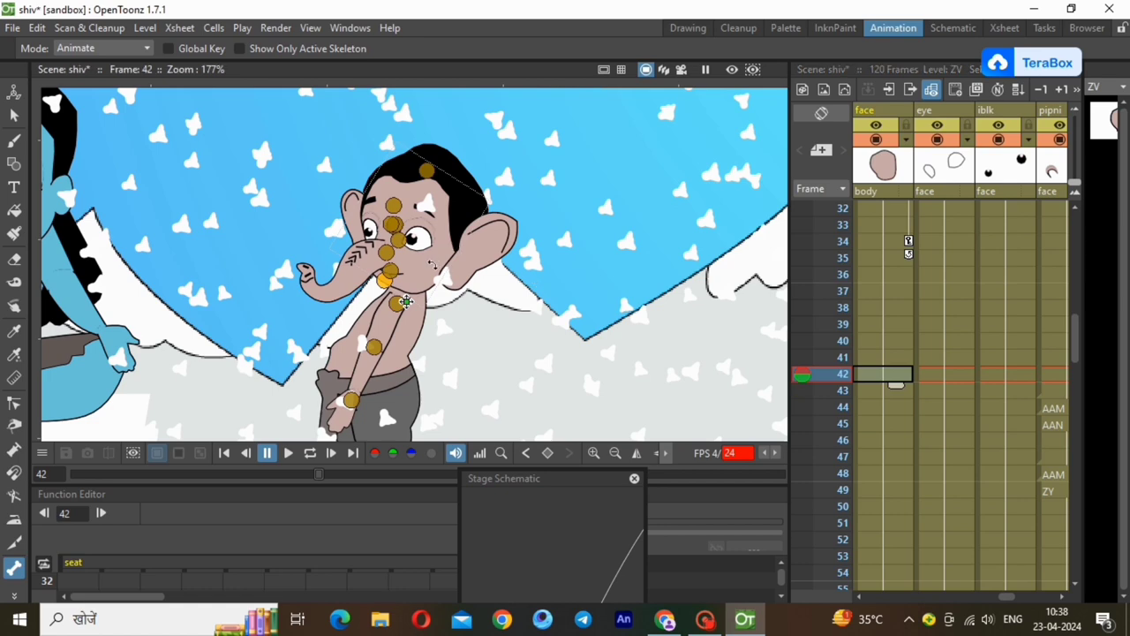
{"action": "left_click_drag", "start_coordinate": [428, 256], "coordinate": [428, 256]}
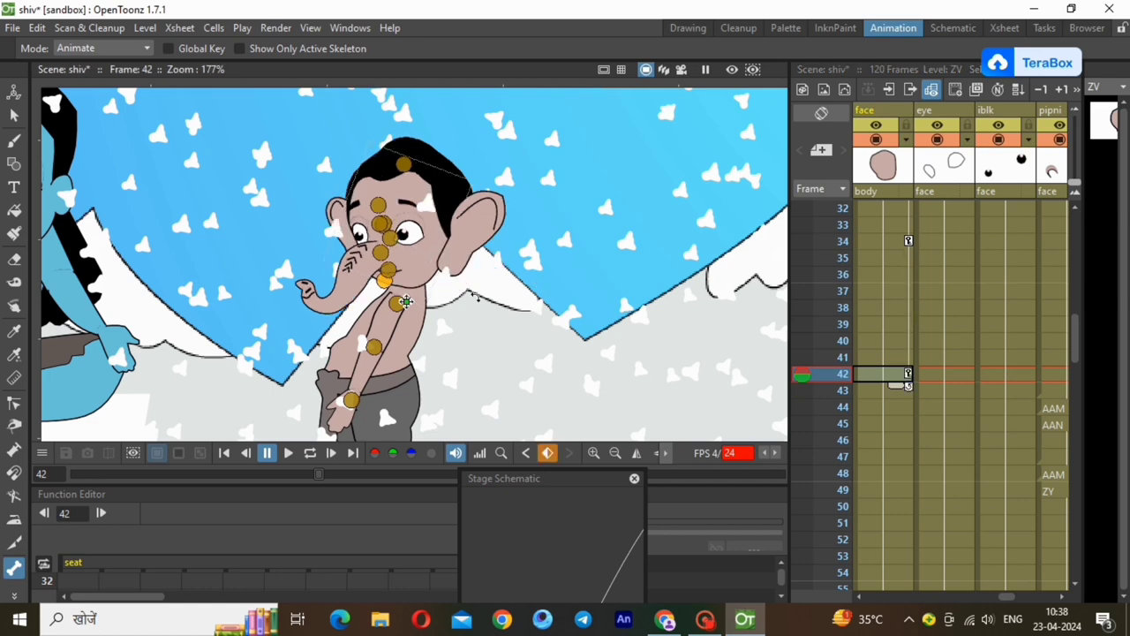
{"action": "left_click", "coordinate": [896, 491]}
{"action": "right_click", "coordinate": [896, 491]}
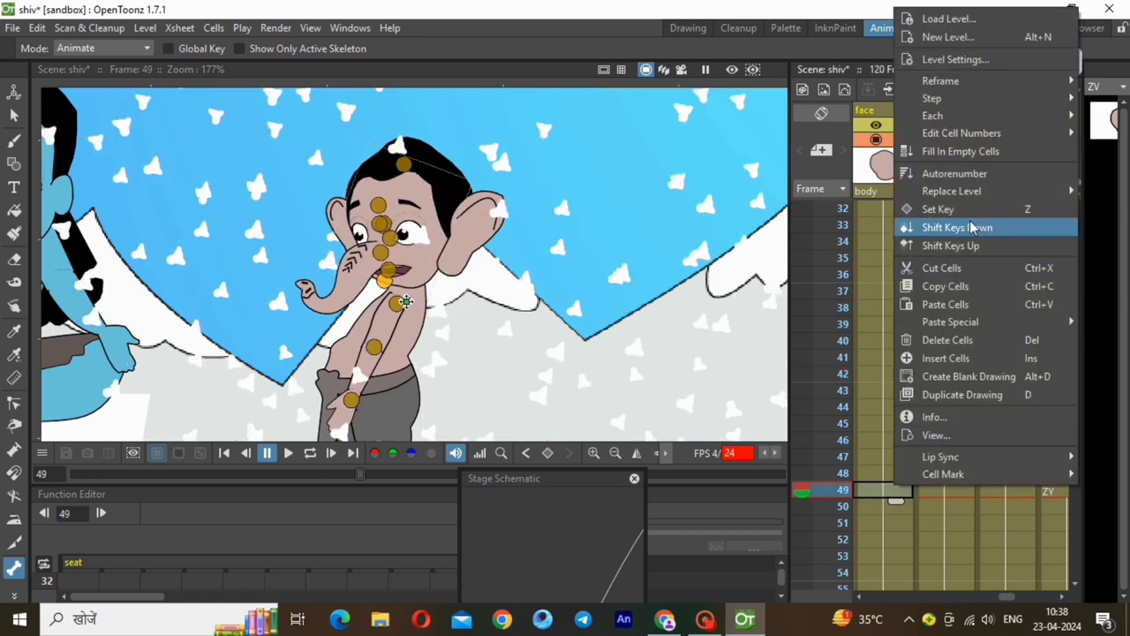
{"action": "left_click", "coordinate": [971, 210]}
Step: Rotate the head clockwise at frame 56 and set a holding key on the face at frame 63
{"action": "scroll", "coordinate": [1059, 376], "scroll_direction": "down", "scroll_amount": 5}
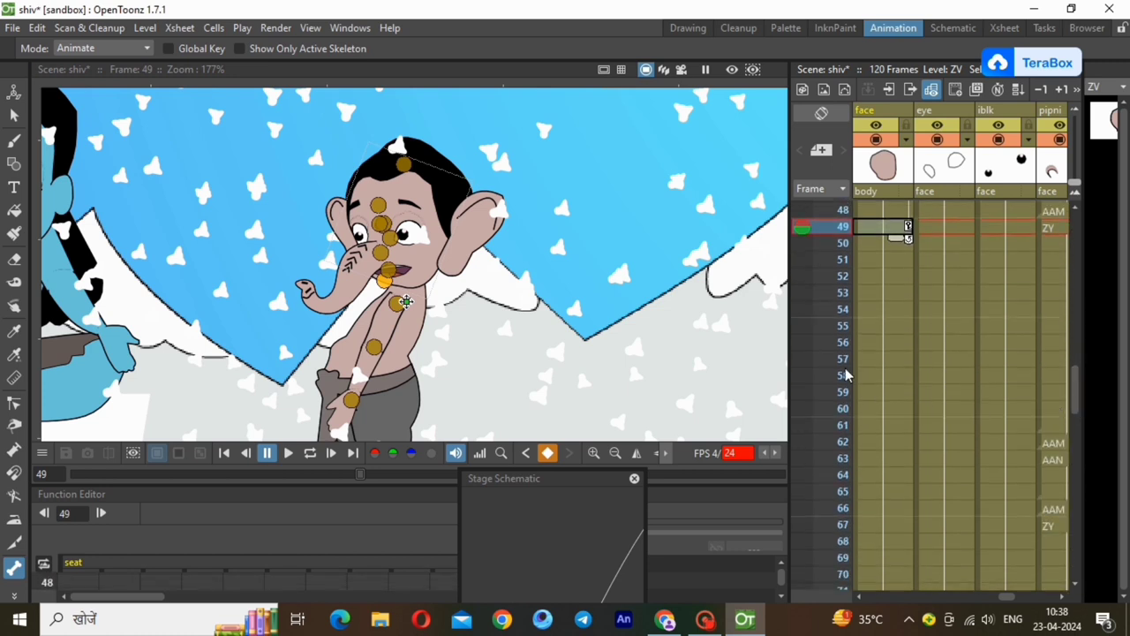
{"action": "left_click", "coordinate": [900, 311]}
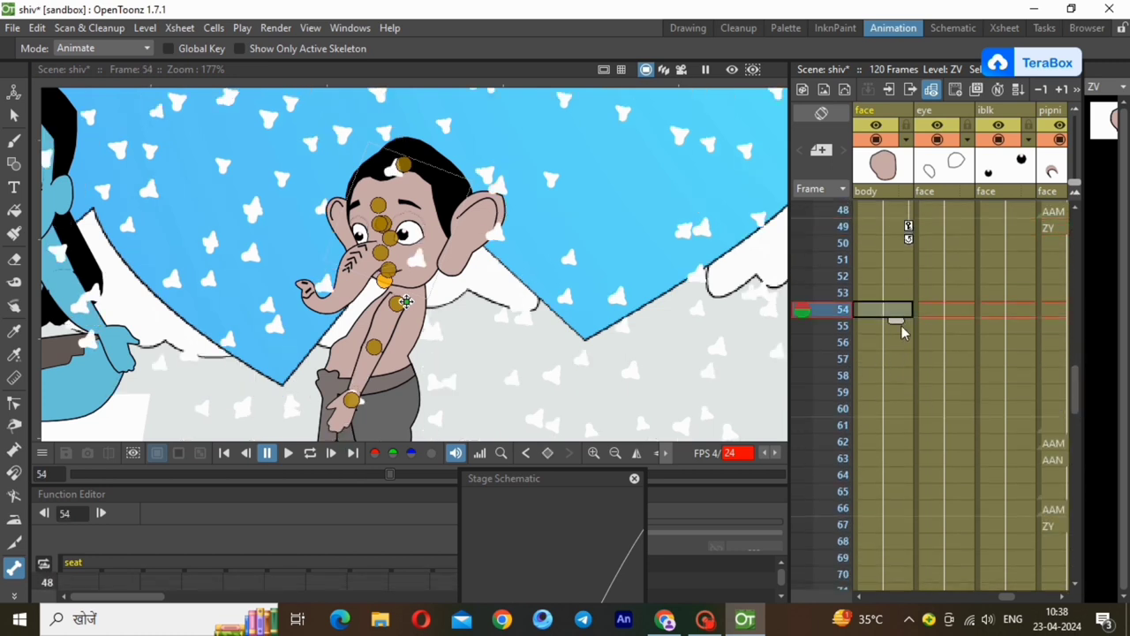
{"action": "left_click", "coordinate": [890, 344]}
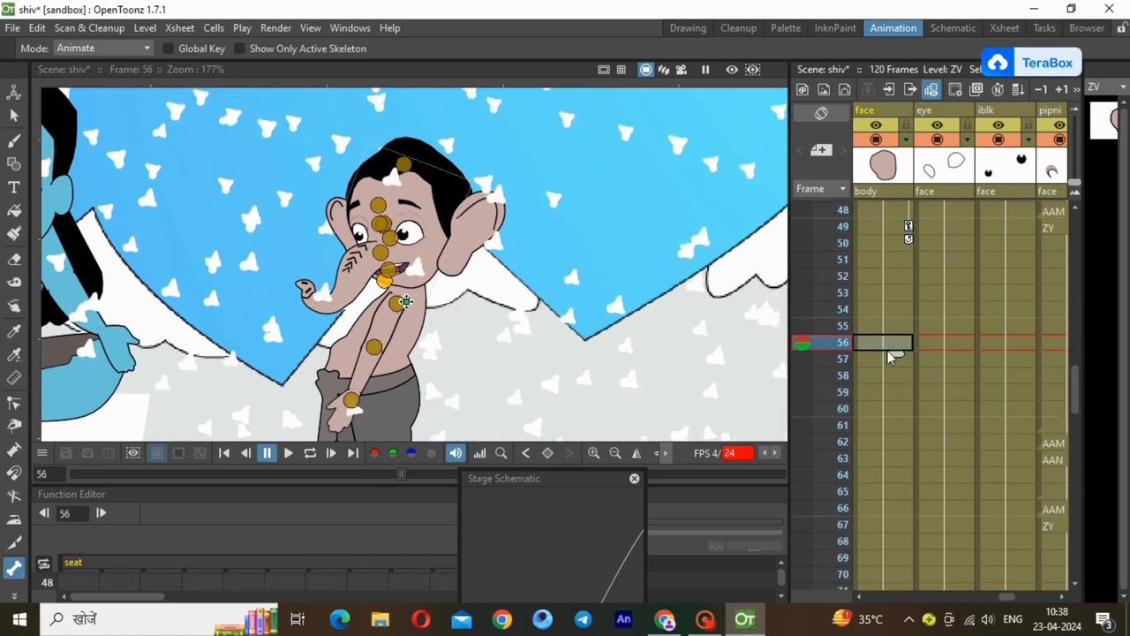
{"action": "left_click", "coordinate": [879, 226]}
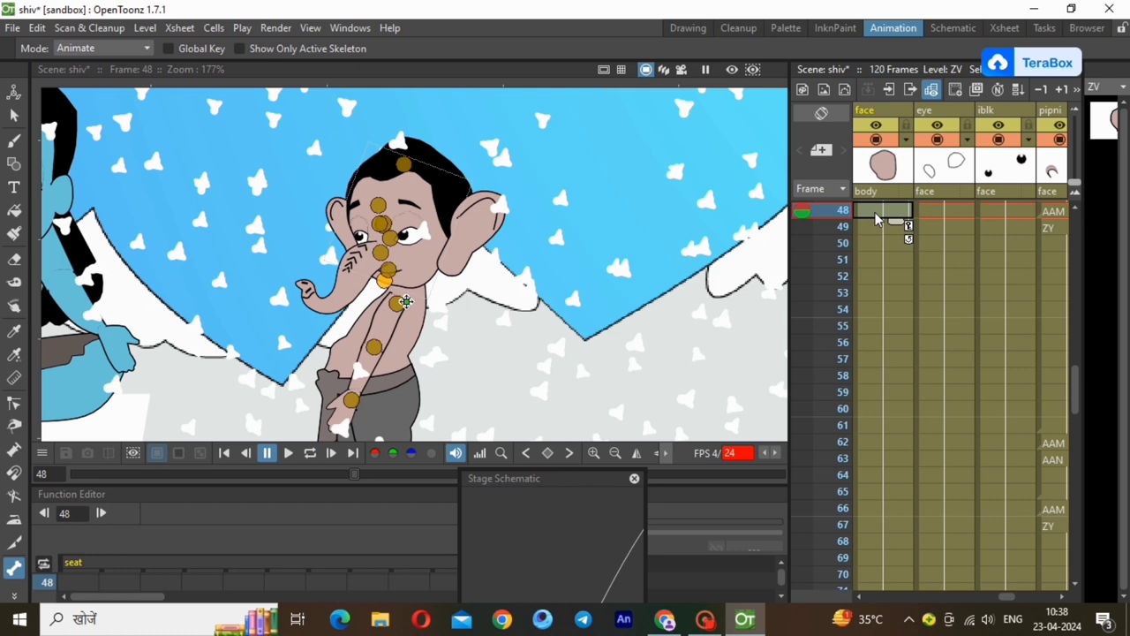
{"action": "left_click", "coordinate": [905, 345]}
{"action": "key", "text": "ctrl+v"}
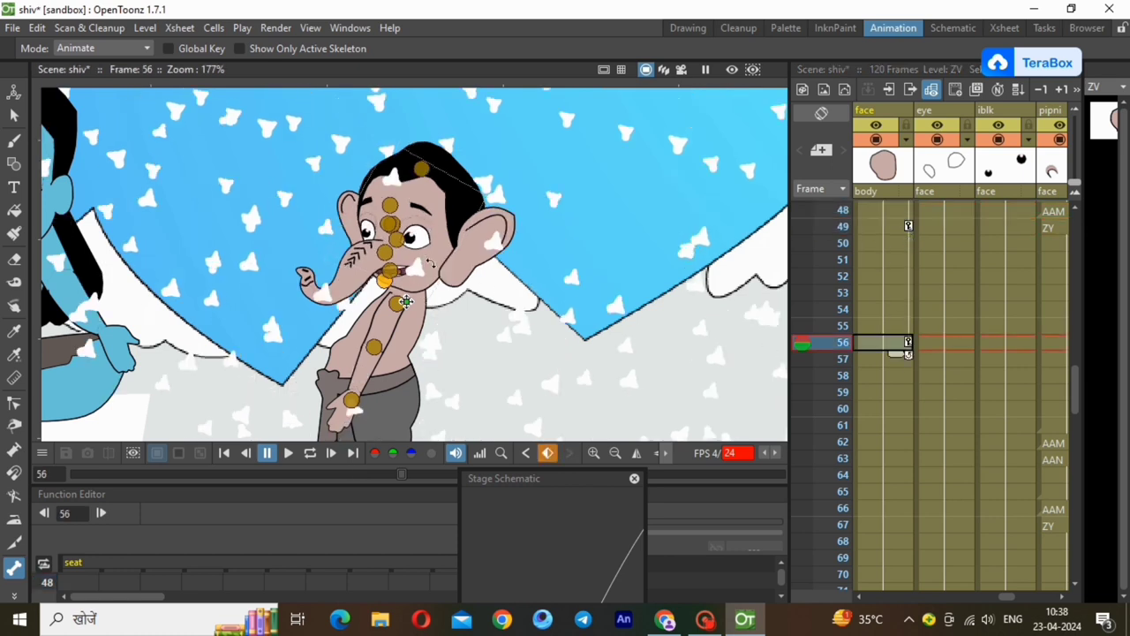
{"action": "left_click_drag", "start_coordinate": [431, 263], "coordinate": [431, 264]}
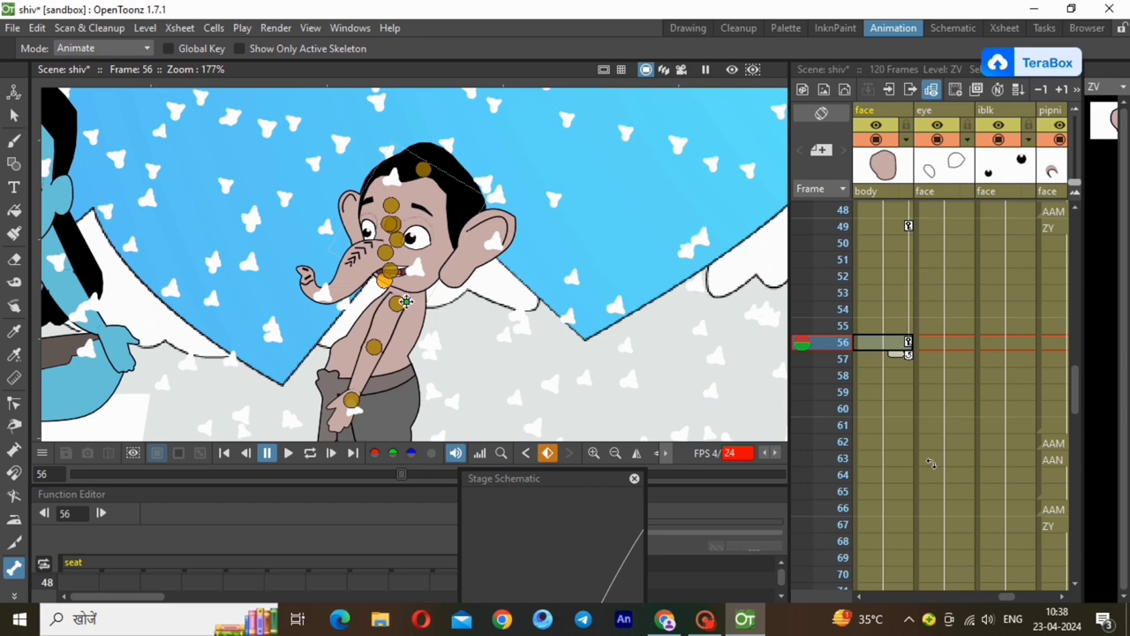
{"action": "right_click", "coordinate": [898, 461]}
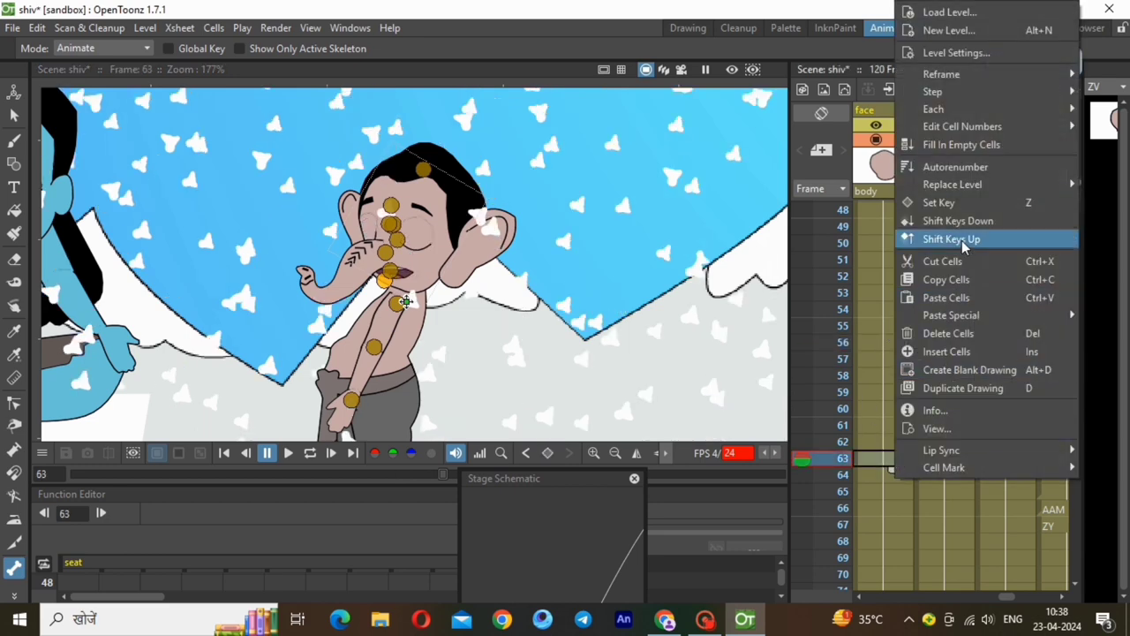
{"action": "left_click", "coordinate": [963, 239]}
Step: Rotate the head slightly counterclockwise at frame 70 and set a holding key on the face at frame 77
{"action": "scroll", "coordinate": [883, 354], "scroll_direction": "down", "scroll_amount": 4}
{"action": "left_click", "coordinate": [881, 380]}
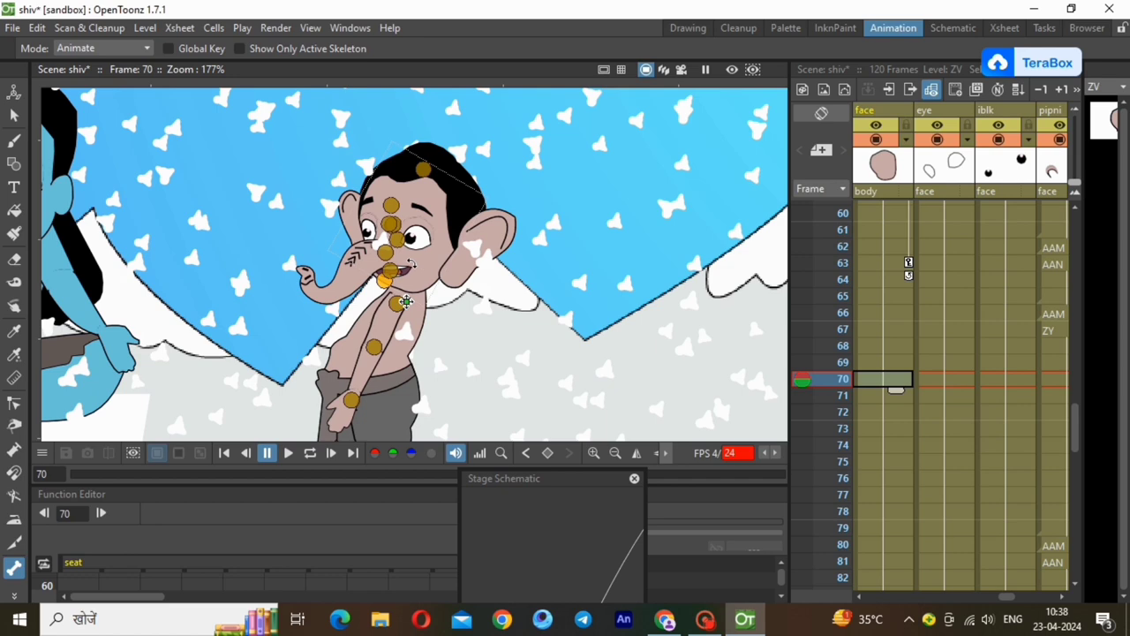
{"action": "left_click_drag", "start_coordinate": [412, 263], "coordinate": [413, 266]}
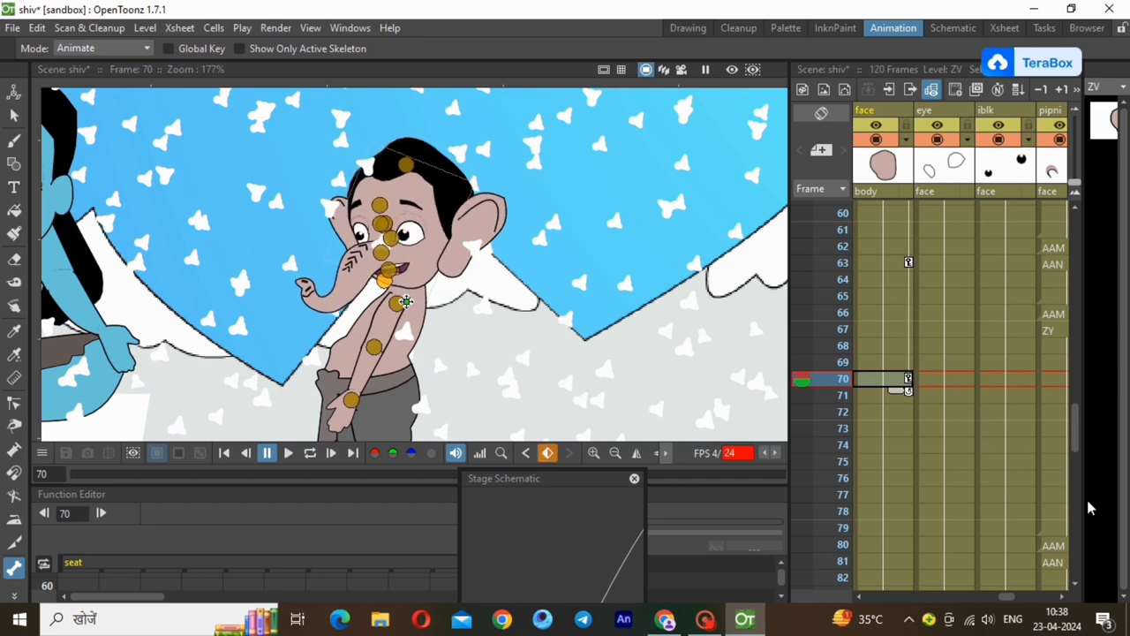
{"action": "scroll", "coordinate": [901, 353], "scroll_direction": "down", "scroll_amount": 3}
{"action": "left_click", "coordinate": [882, 318]}
{"action": "right_click", "coordinate": [881, 320]}
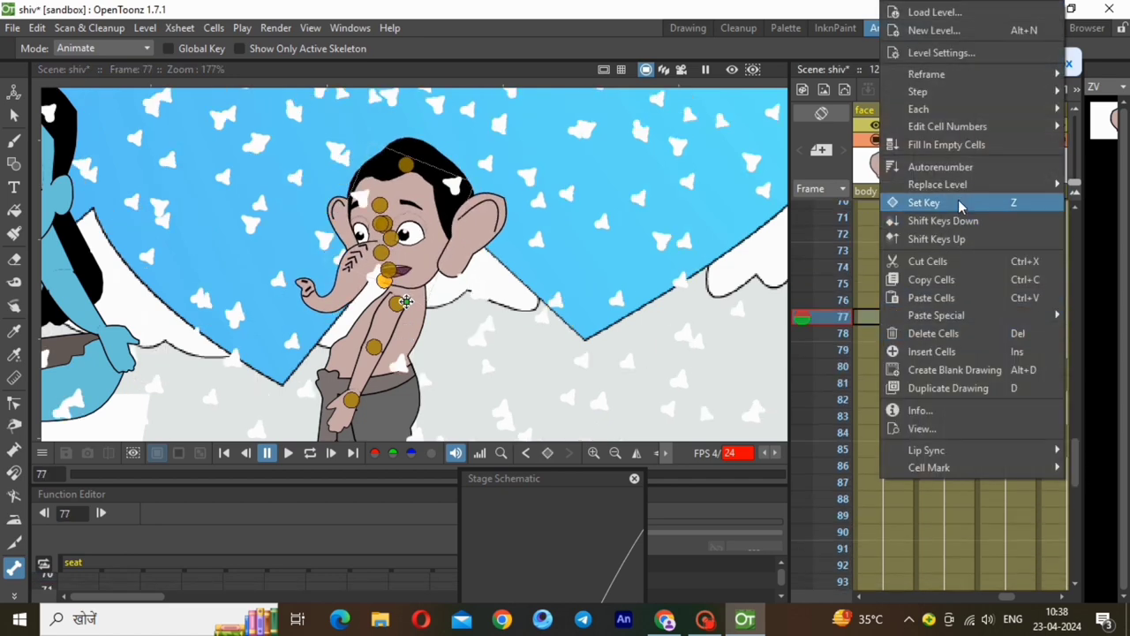
{"action": "left_click", "coordinate": [901, 200]}
Step: Rotate the head clockwise at frame 85 and set a holding key on the face at frame 92
{"action": "left_click", "coordinate": [911, 452]}
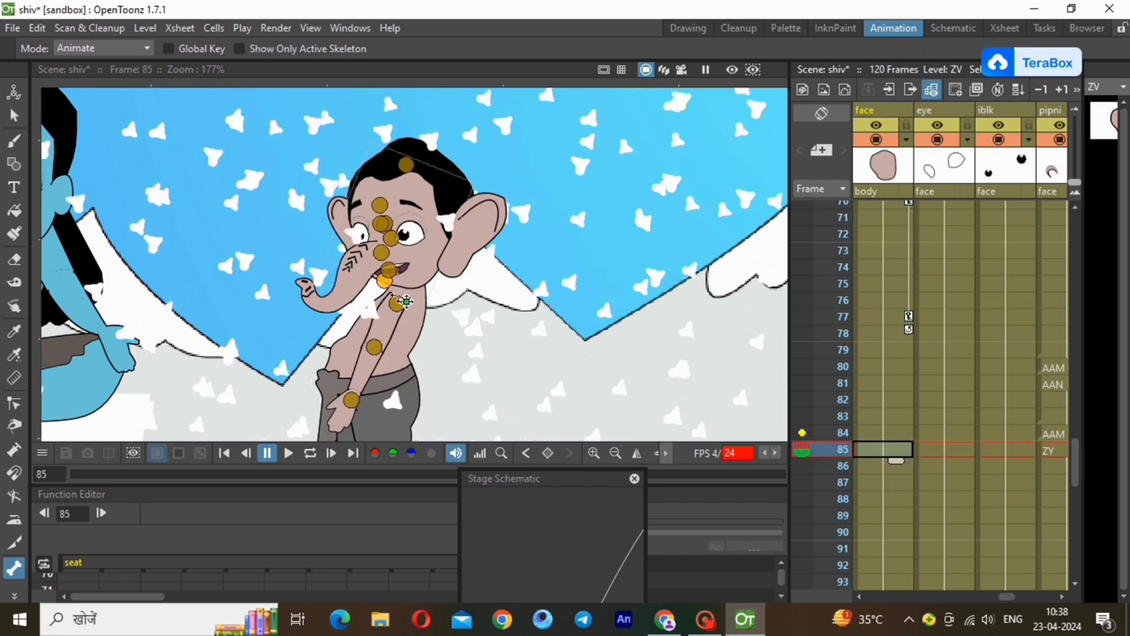
{"action": "left_click_drag", "start_coordinate": [431, 263], "coordinate": [432, 265]}
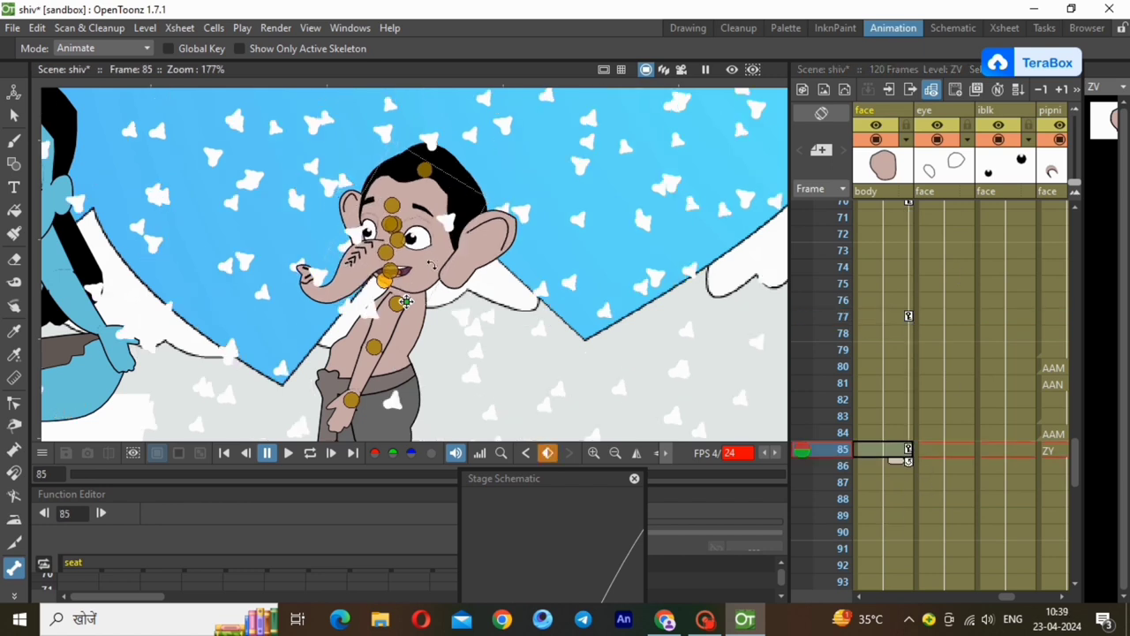
{"action": "scroll", "coordinate": [1079, 468], "scroll_direction": "down", "scroll_amount": 5}
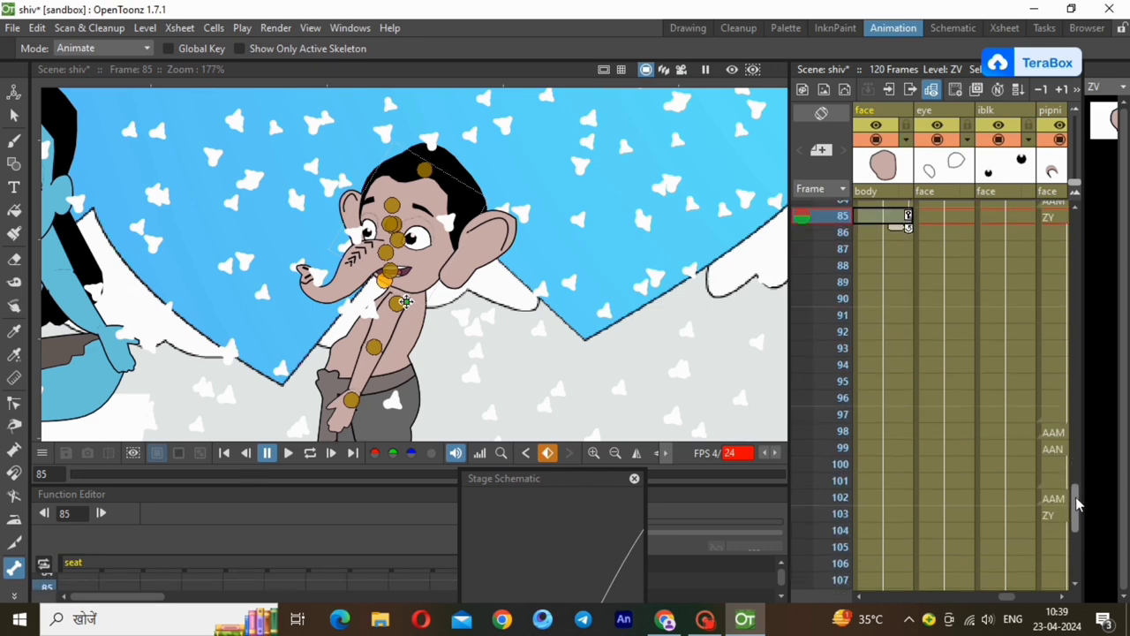
{"action": "left_click", "coordinate": [900, 346]}
{"action": "left_click", "coordinate": [894, 333]}
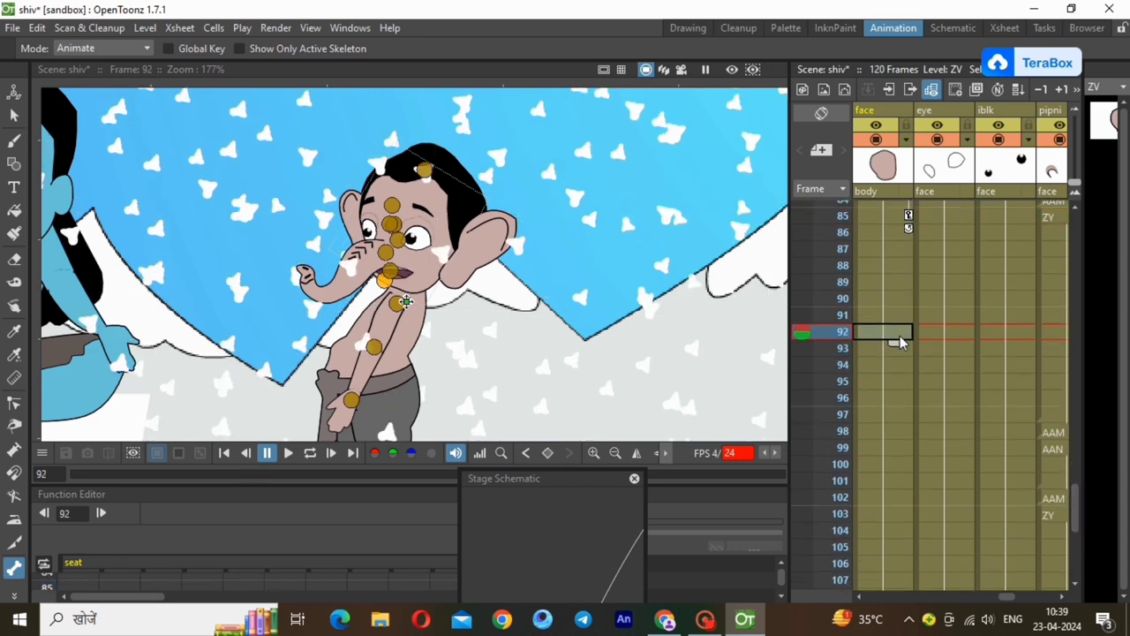
{"action": "right_click", "coordinate": [897, 336]}
{"action": "left_click", "coordinate": [974, 203]}
Step: Rotate the head slightly counterclockwise at frame 100 and set a holding key on the face at frame 107
{"action": "left_click", "coordinate": [892, 465]}
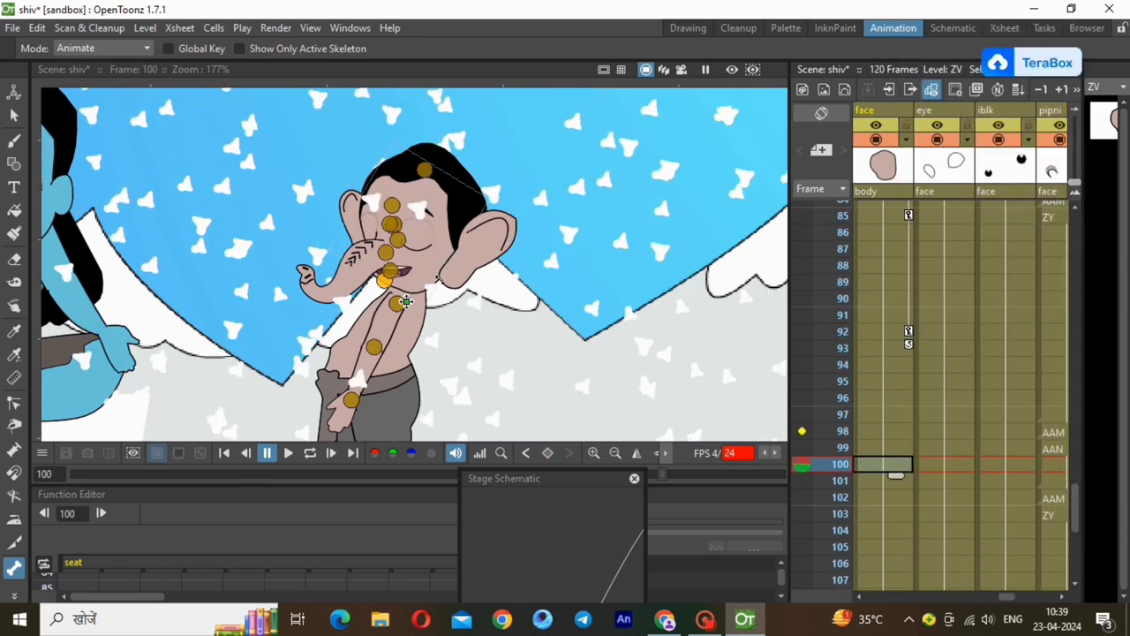
{"action": "left_click_drag", "start_coordinate": [420, 257], "coordinate": [421, 259]}
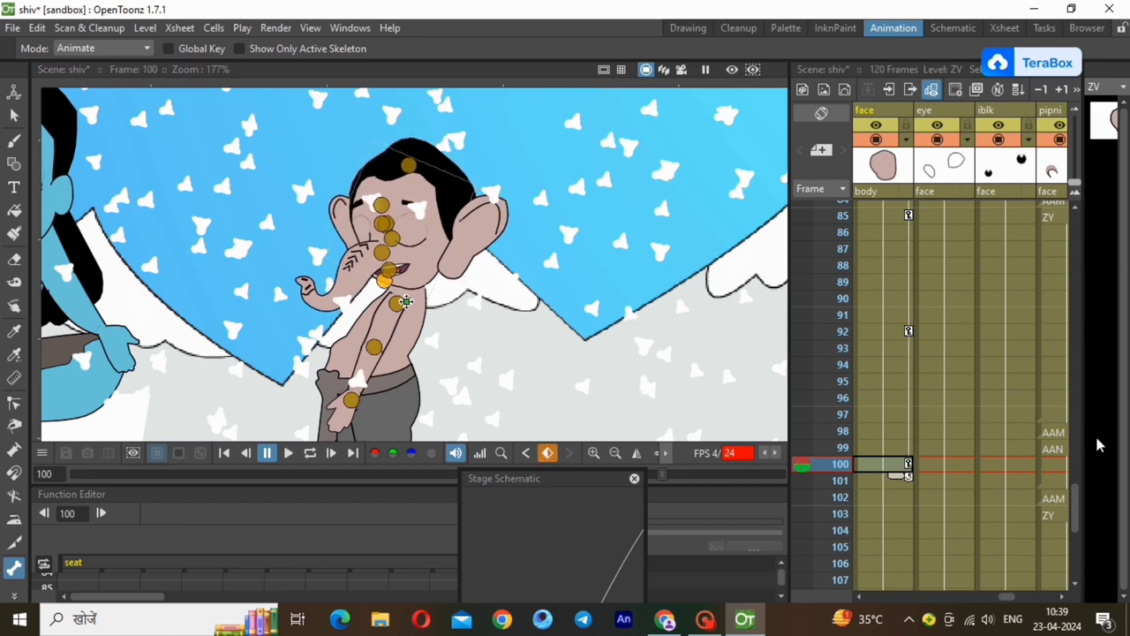
{"action": "left_click_drag", "start_coordinate": [1077, 517], "coordinate": [1077, 560]}
{"action": "left_click", "coordinate": [892, 350]}
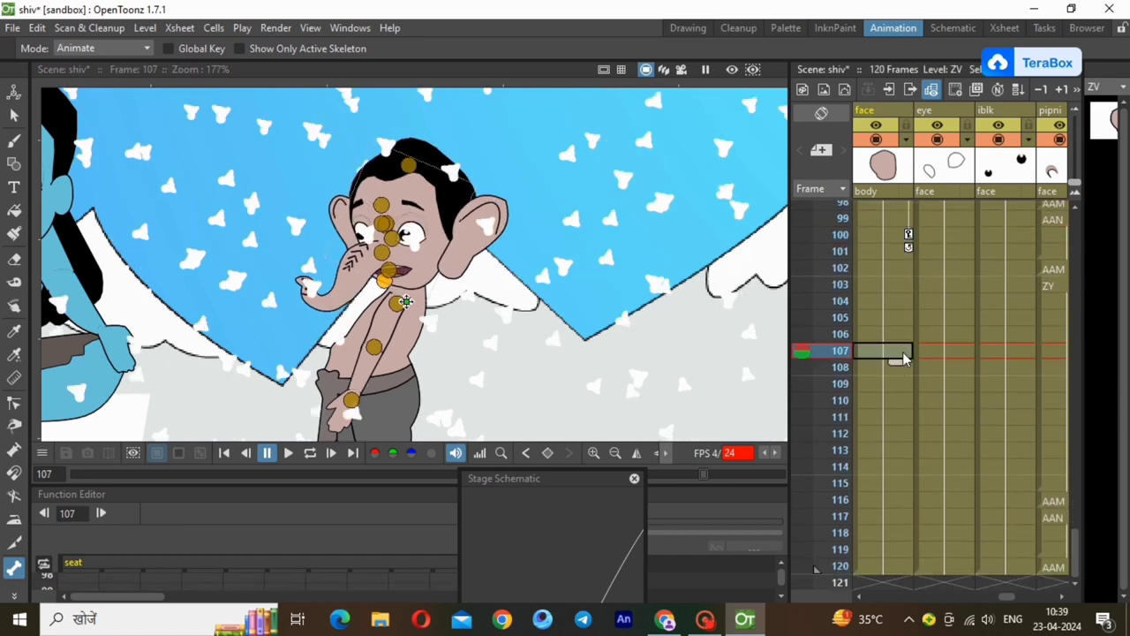
{"action": "right_click", "coordinate": [892, 351]}
{"action": "left_click", "coordinate": [928, 198]}
Step: Rotate the head slightly clockwise at frame 115 for the last head tilt
{"action": "left_click", "coordinate": [896, 485]}
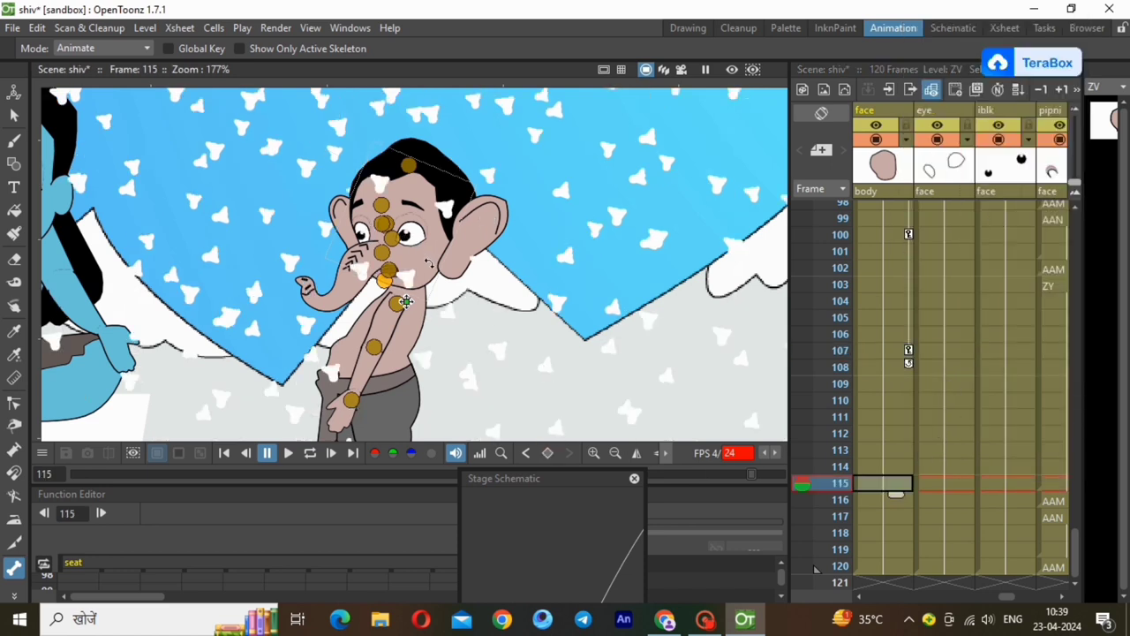
{"action": "left_click_drag", "start_coordinate": [429, 263], "coordinate": [431, 267]}
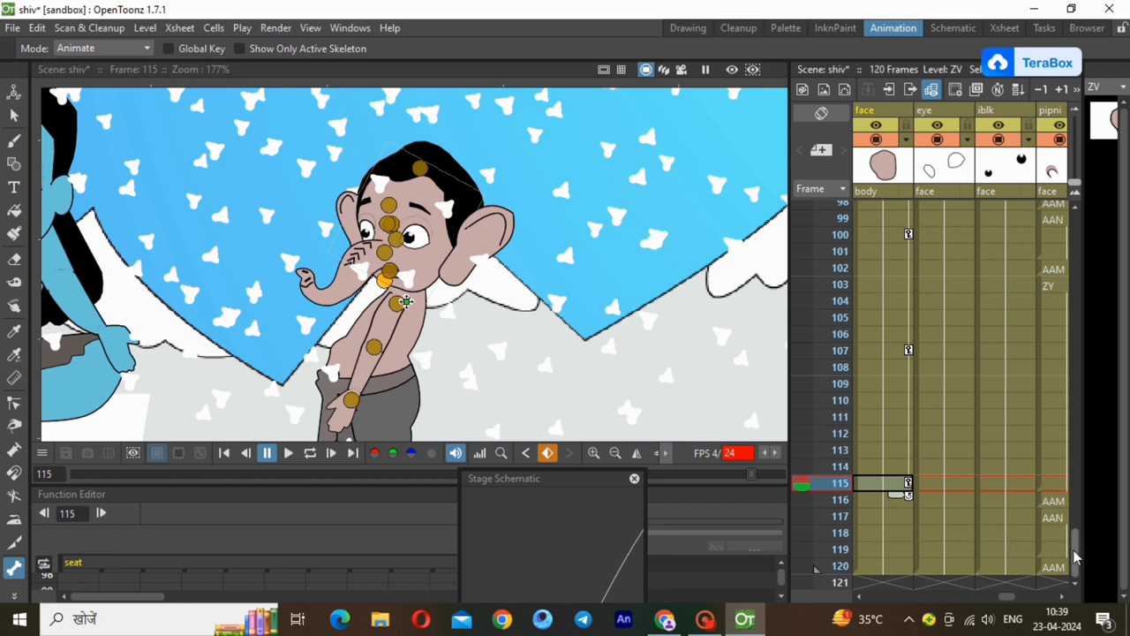
Step: Select the character's trunk (soond) and set a key for it at frame 1
{"action": "left_click_drag", "start_coordinate": [1075, 554], "coordinate": [1055, 192]}
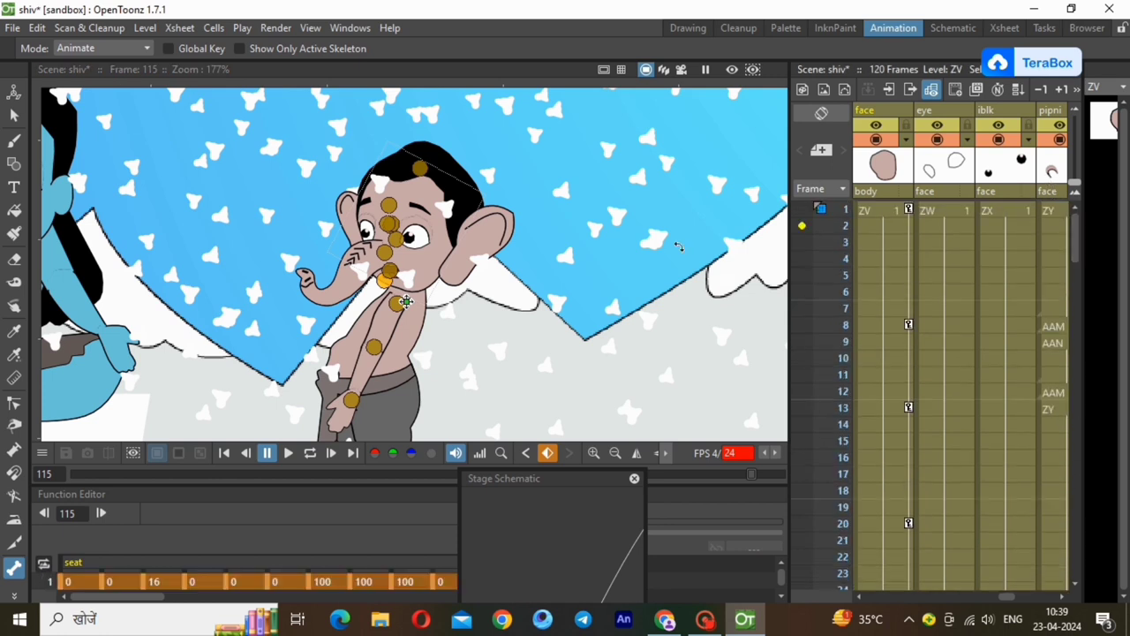
{"action": "left_click", "coordinate": [867, 211]}
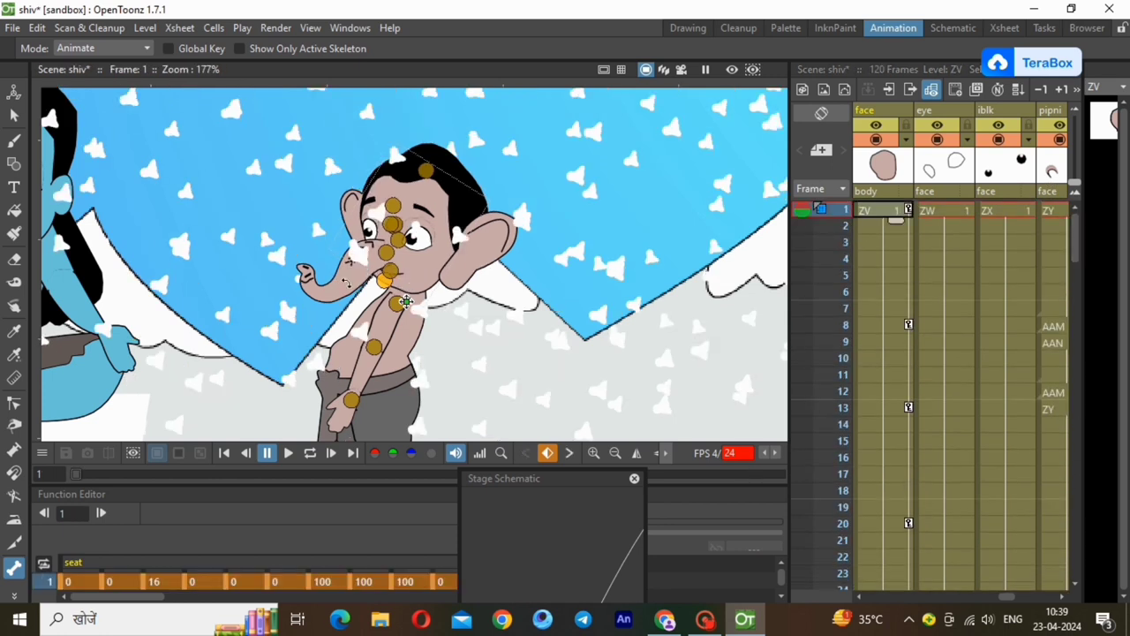
{"action": "left_click", "coordinate": [408, 273]}
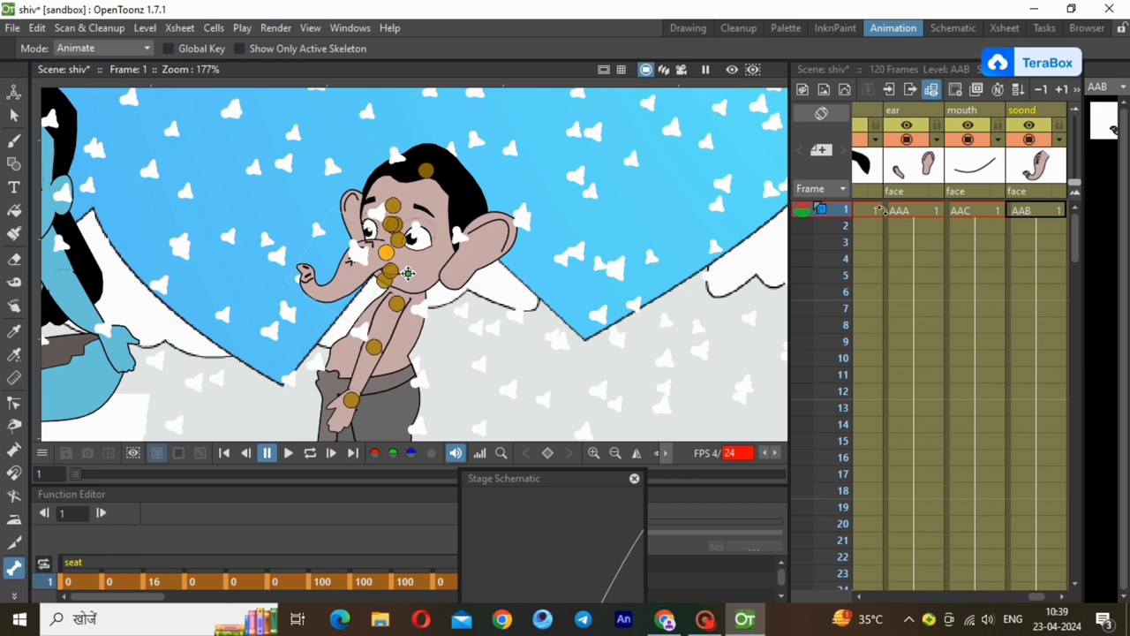
{"action": "right_click", "coordinate": [1029, 211]}
{"action": "left_click", "coordinate": [998, 195]}
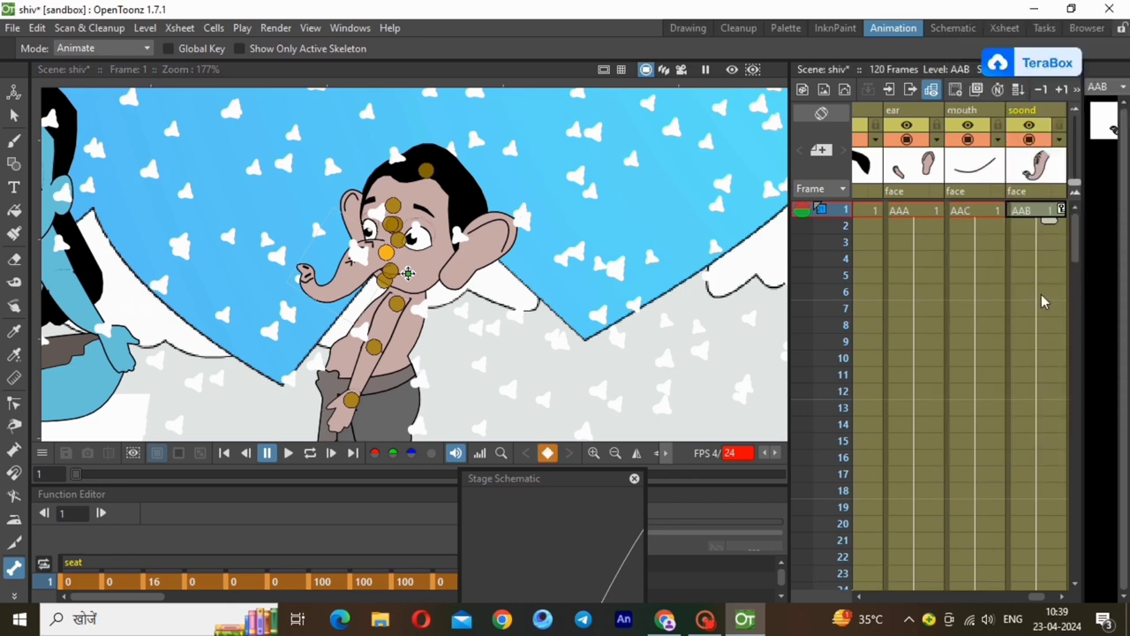
Step: Raise the trunk slightly by rotating it clockwise at frame 5 and set a holding key on it at frame 12
{"action": "left_click", "coordinate": [1042, 295]}
{"action": "left_click", "coordinate": [1043, 275]}
{"action": "left_click", "coordinate": [1042, 308]}
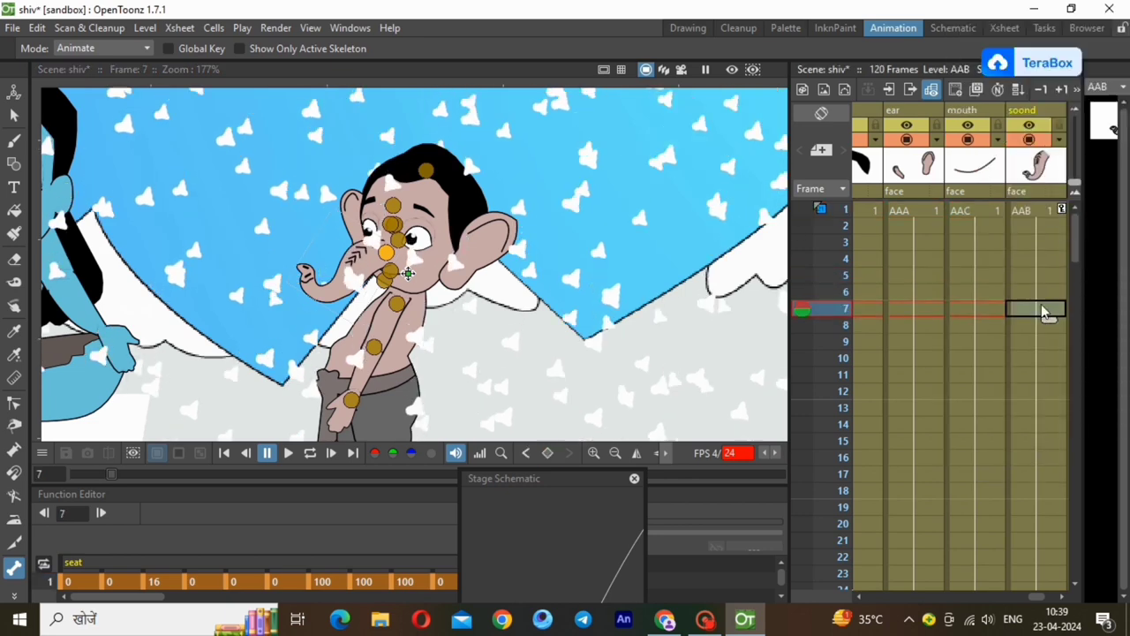
{"action": "left_click", "coordinate": [1038, 276]}
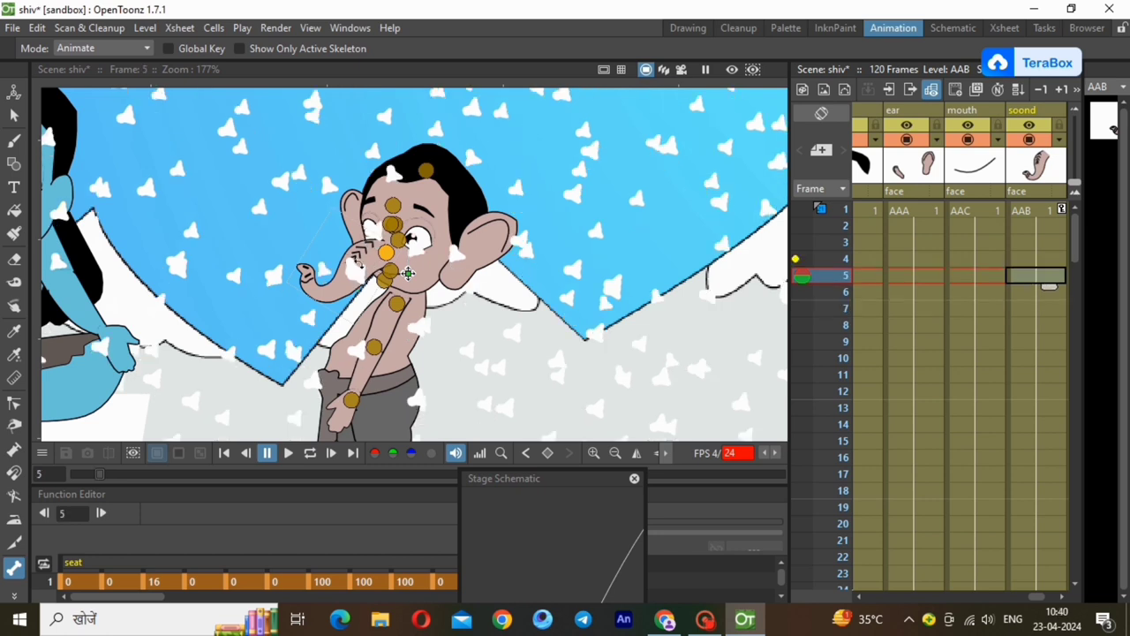
{"action": "left_click_drag", "start_coordinate": [341, 277], "coordinate": [339, 274]}
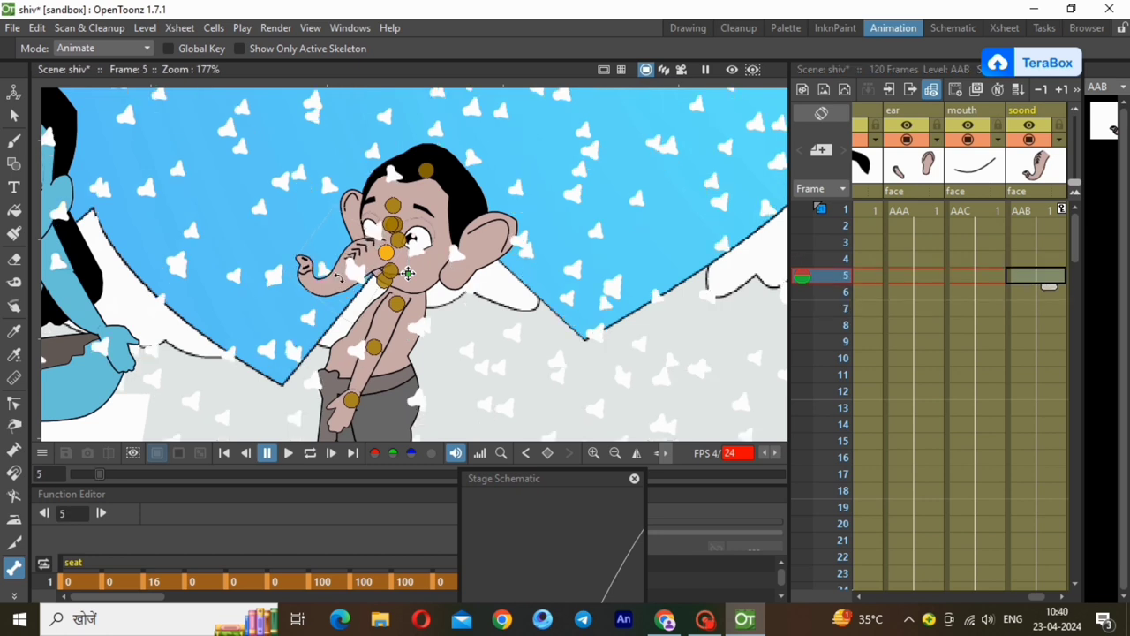
{"action": "right_click", "coordinate": [1047, 388]}
{"action": "left_click", "coordinate": [989, 202]}
Step: Lower the trunk slightly by rotating it counterclockwise at frame 19 and set a holding key on it at frame 27
{"action": "left_click", "coordinate": [1048, 510]}
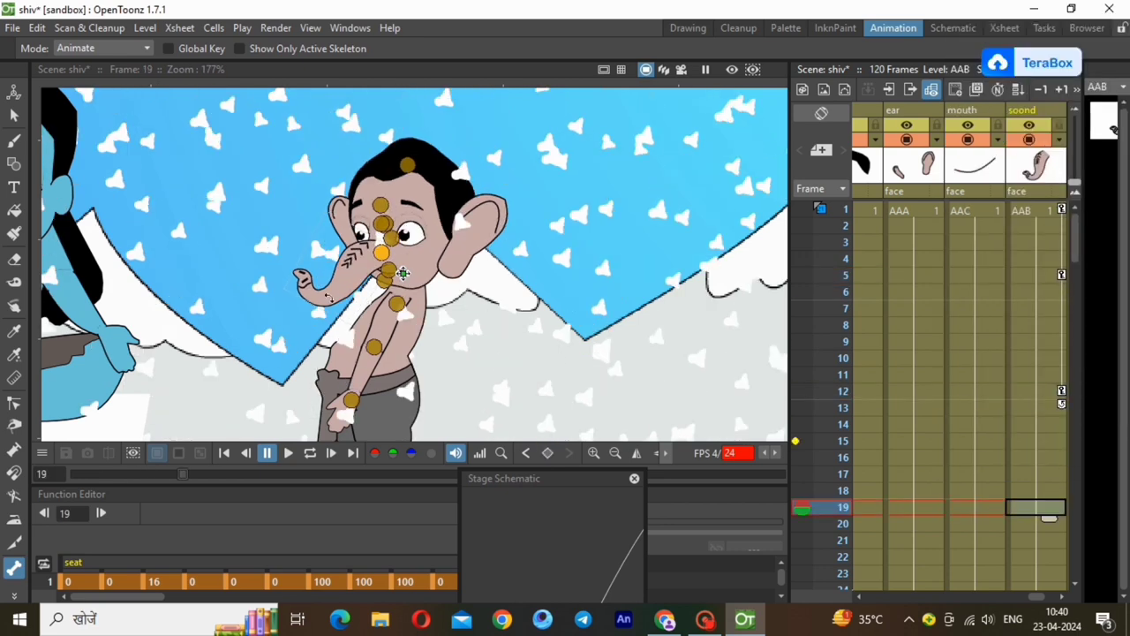
{"action": "left_click_drag", "start_coordinate": [332, 306], "coordinate": [331, 305]}
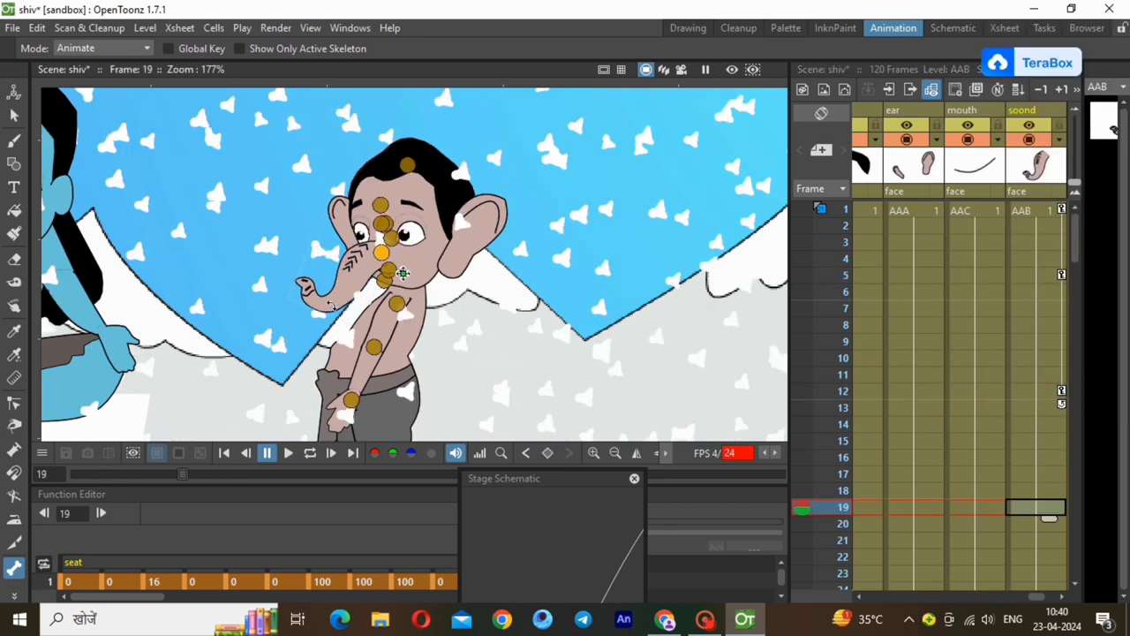
{"action": "scroll", "coordinate": [1057, 412], "scroll_direction": "down", "scroll_amount": 4}
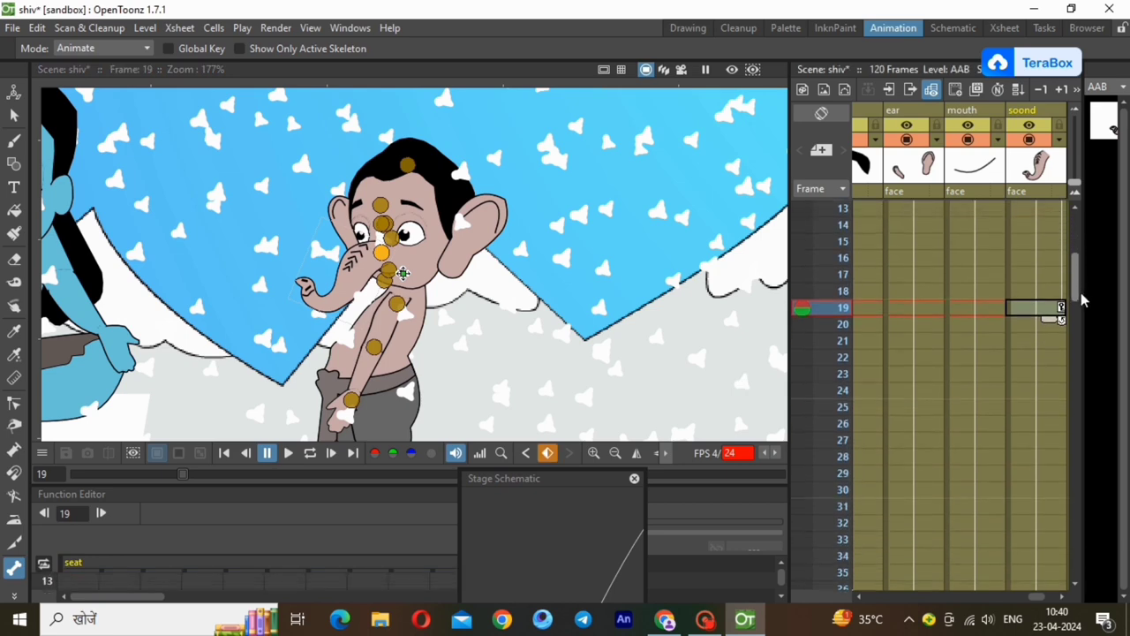
{"action": "left_click", "coordinate": [1046, 422]}
{"action": "right_click", "coordinate": [1047, 422]}
{"action": "left_click", "coordinate": [1046, 203]}
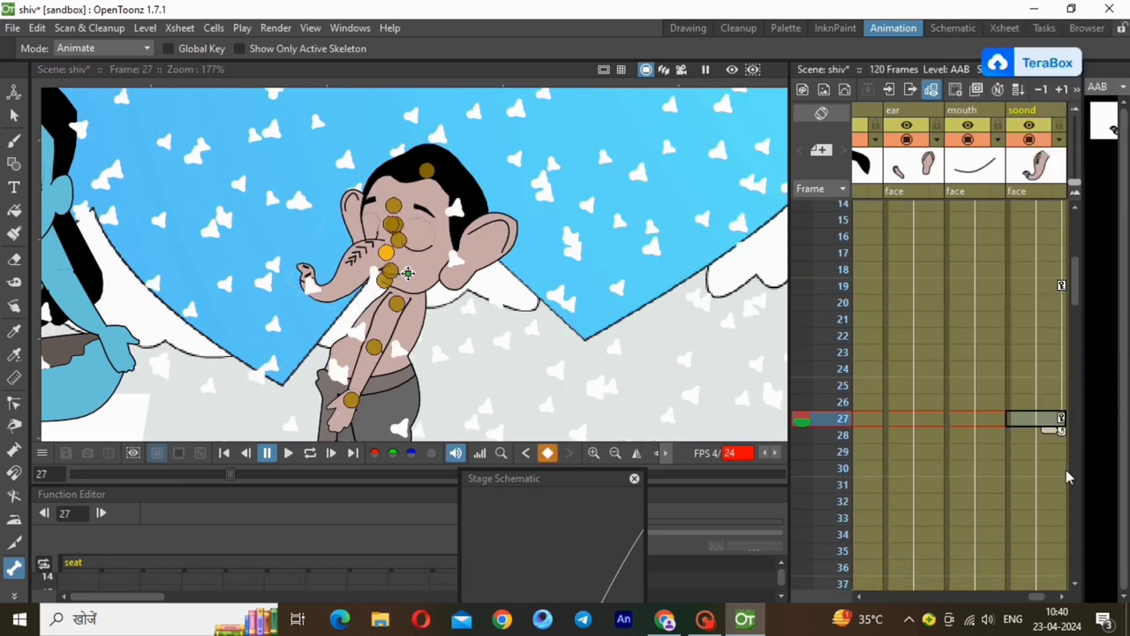
Step: Raise the trunk slightly by rotating it clockwise at frame 34 and set a holding key on it at frame 43
{"action": "left_click", "coordinate": [1052, 536]}
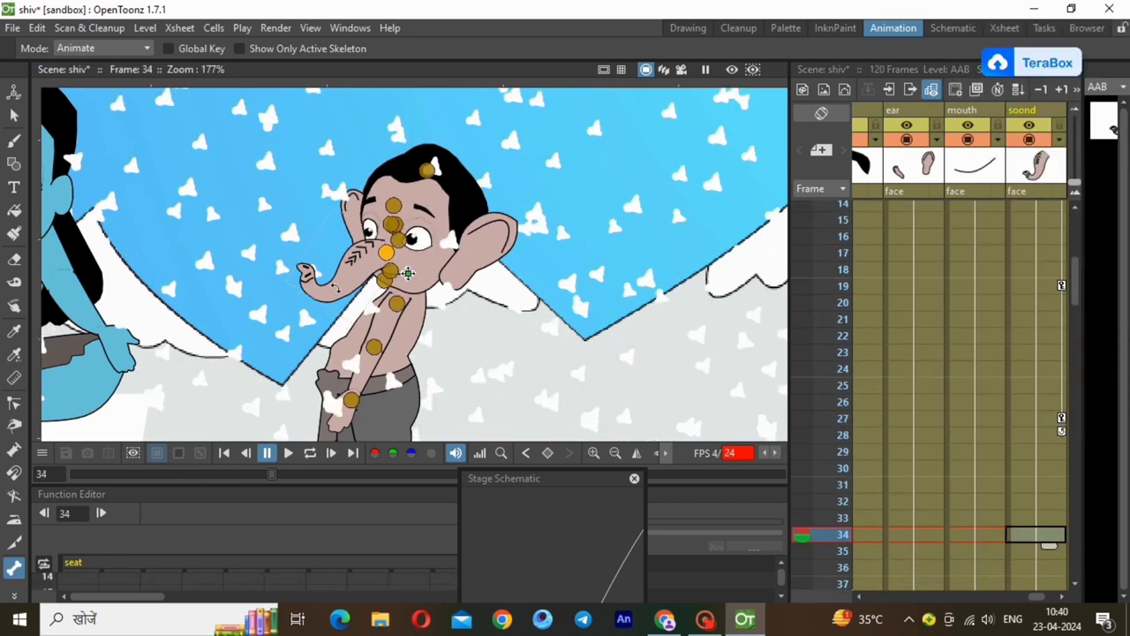
{"action": "left_click_drag", "start_coordinate": [336, 285], "coordinate": [336, 285]}
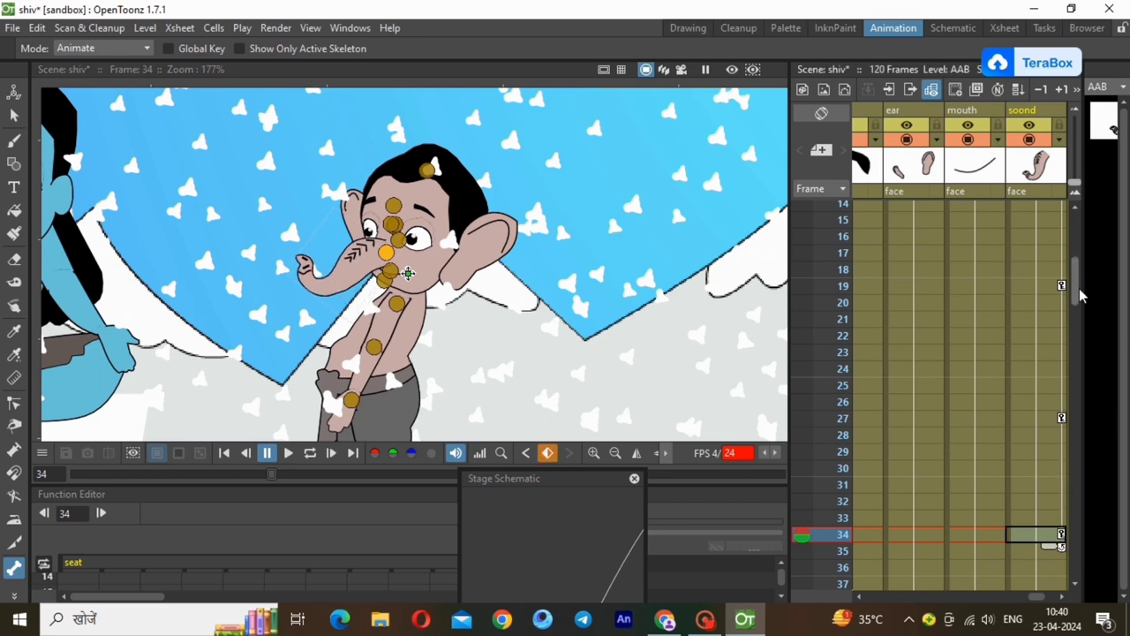
{"action": "scroll", "coordinate": [1056, 410], "scroll_direction": "down", "scroll_amount": 5}
{"action": "left_click", "coordinate": [1055, 406]}
{"action": "right_click", "coordinate": [1055, 406]}
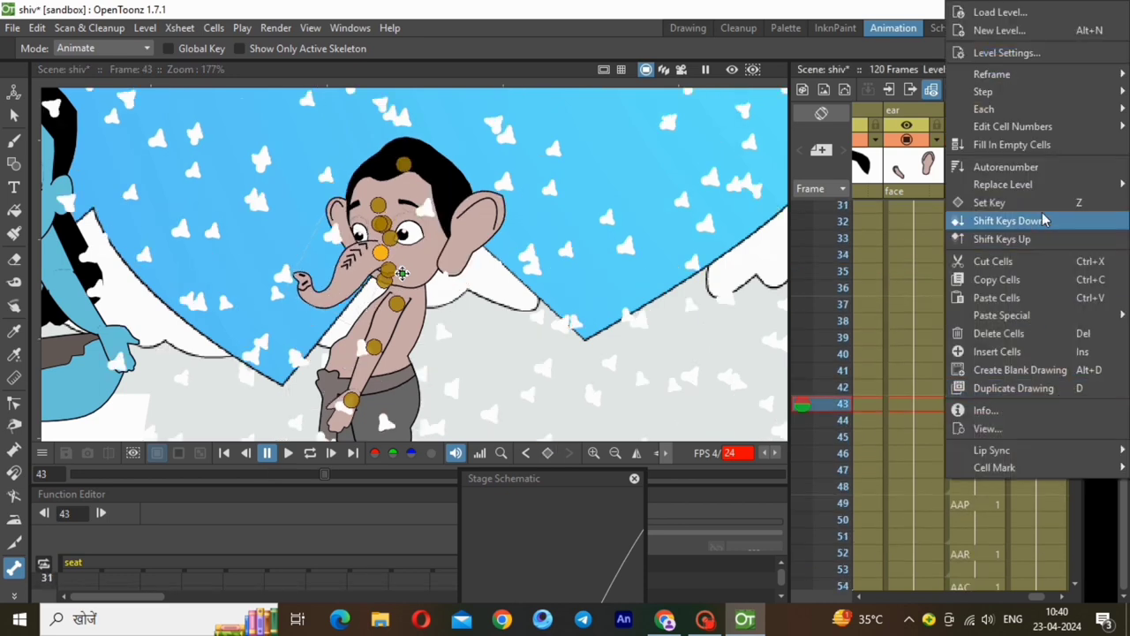
{"action": "left_click", "coordinate": [1045, 203]}
Step: Lower the trunk slightly by rotating it counterclockwise at frame 52 and set a holding key on it at frame 62
{"action": "left_click_drag", "start_coordinate": [1076, 337], "coordinate": [1076, 366]}
{"action": "left_click", "coordinate": [1057, 402]}
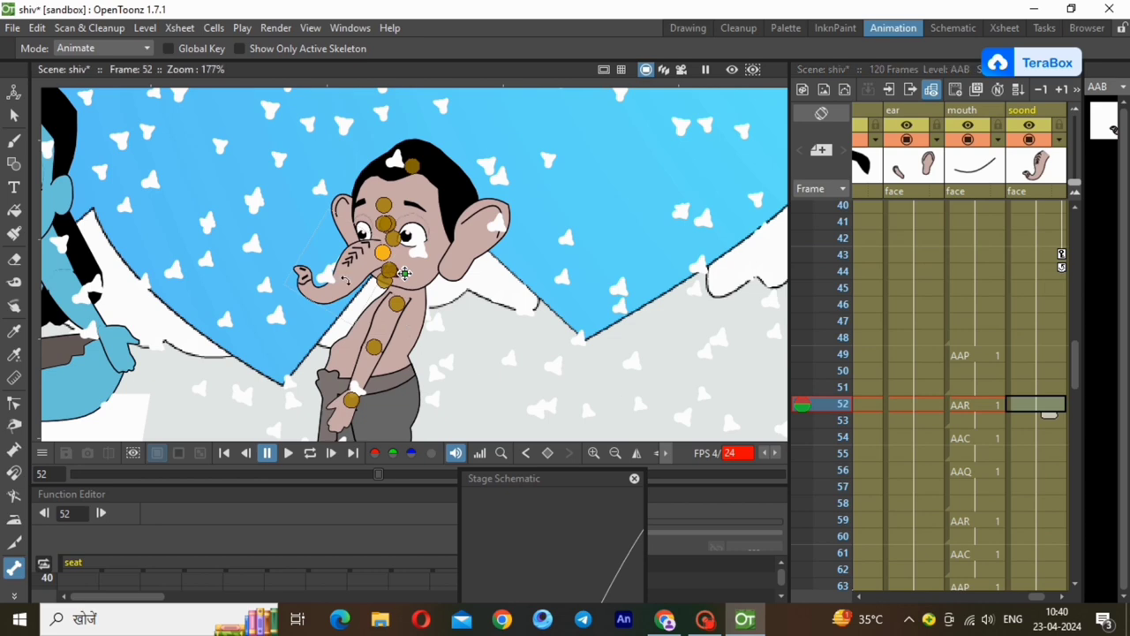
{"action": "left_click_drag", "start_coordinate": [348, 288], "coordinate": [349, 294]}
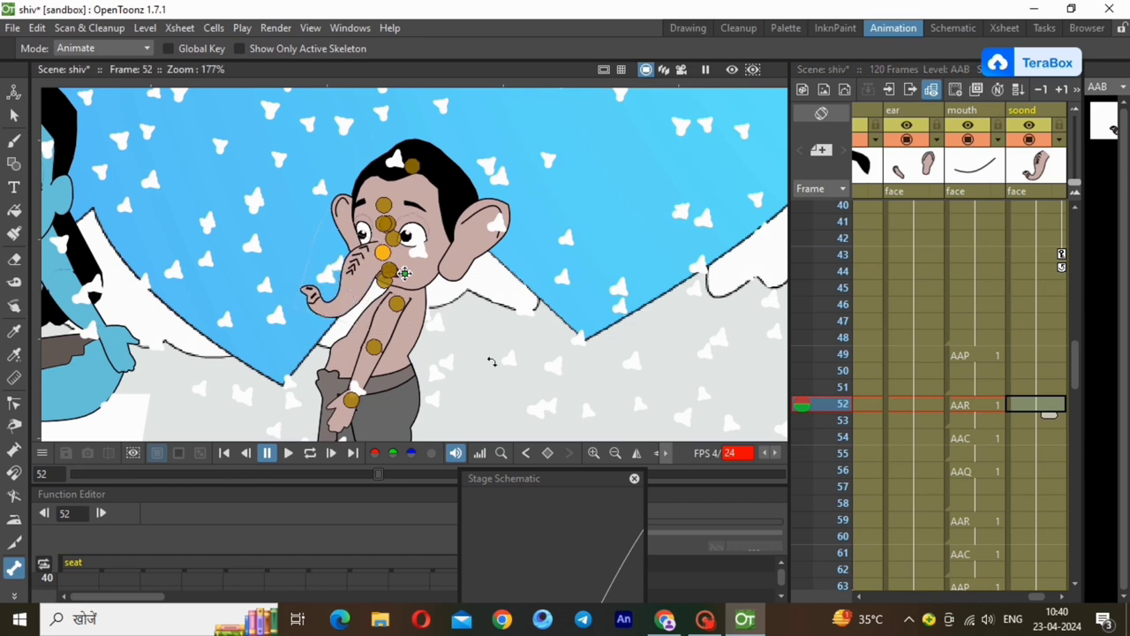
{"action": "left_click_drag", "start_coordinate": [1079, 358], "coordinate": [1074, 417]}
{"action": "left_click", "coordinate": [1038, 378]}
{"action": "right_click", "coordinate": [1037, 377]}
{"action": "left_click", "coordinate": [1049, 208]}
Step: Raise the trunk slightly by rotating it clockwise at frame 70 and set a holding key on it at frame 79
{"action": "left_click", "coordinate": [1044, 426]}
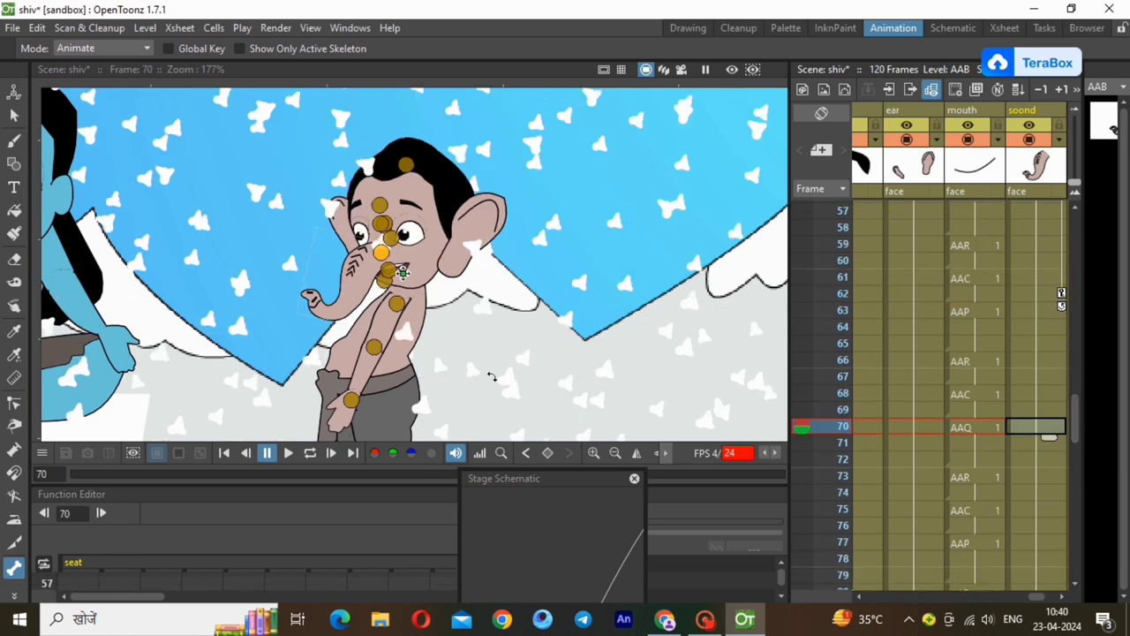
{"action": "left_click_drag", "start_coordinate": [351, 297], "coordinate": [349, 295]}
{"action": "left_click_drag", "start_coordinate": [1077, 428], "coordinate": [1079, 433]}
{"action": "scroll", "coordinate": [1079, 438], "scroll_direction": "down", "scroll_amount": 3}
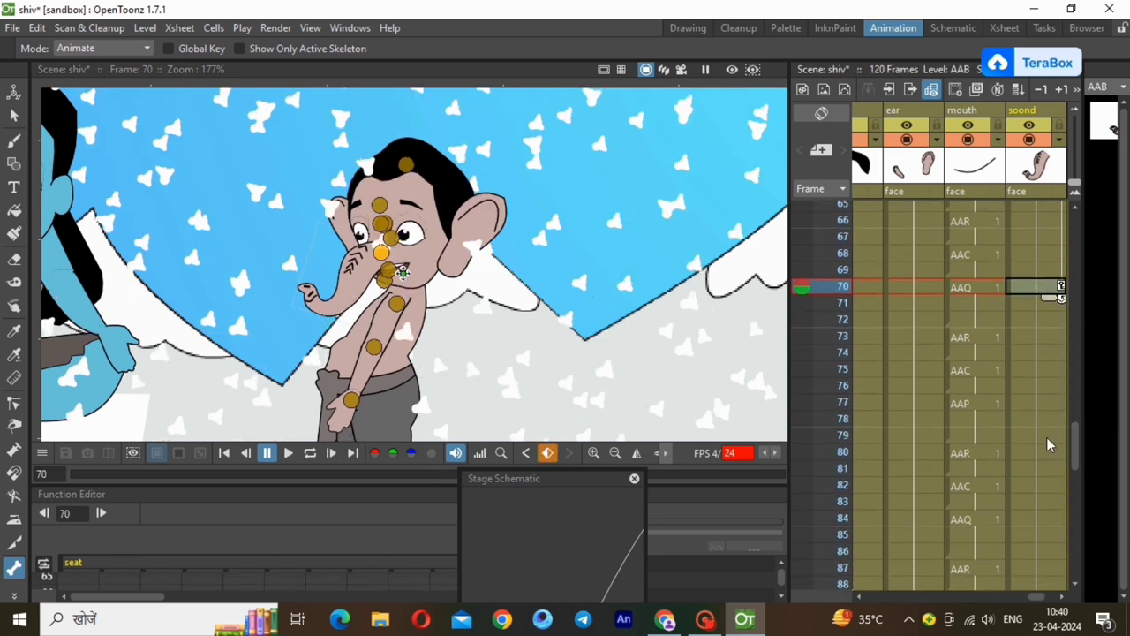
{"action": "right_click", "coordinate": [1038, 434]}
{"action": "left_click", "coordinate": [989, 203]}
Step: Lower the trunk slightly by rotating it counterclockwise at frame 87 and set a holding key on it at frame 96
{"action": "scroll", "coordinate": [1079, 447], "scroll_direction": "down", "scroll_amount": 2}
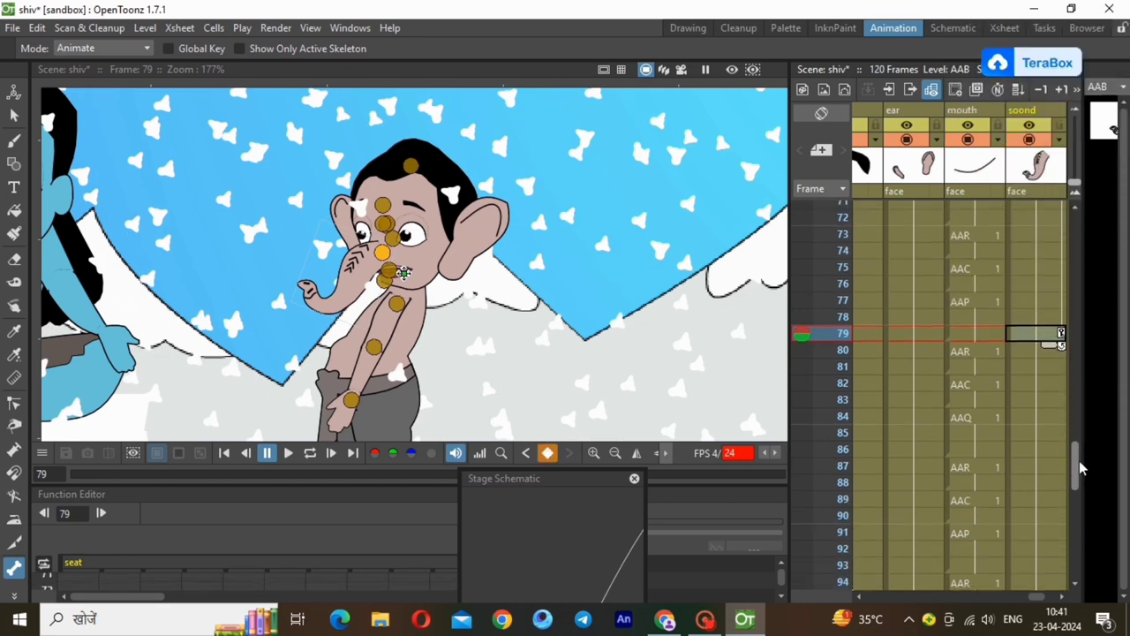
{"action": "left_click", "coordinate": [1051, 468]}
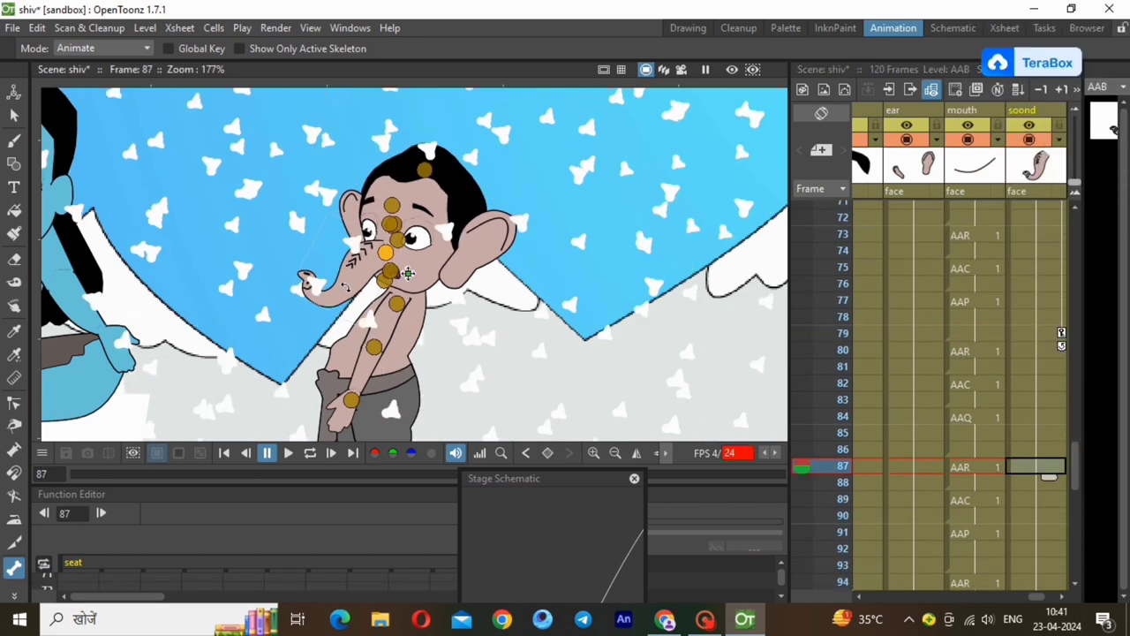
{"action": "left_click_drag", "start_coordinate": [344, 286], "coordinate": [347, 291]}
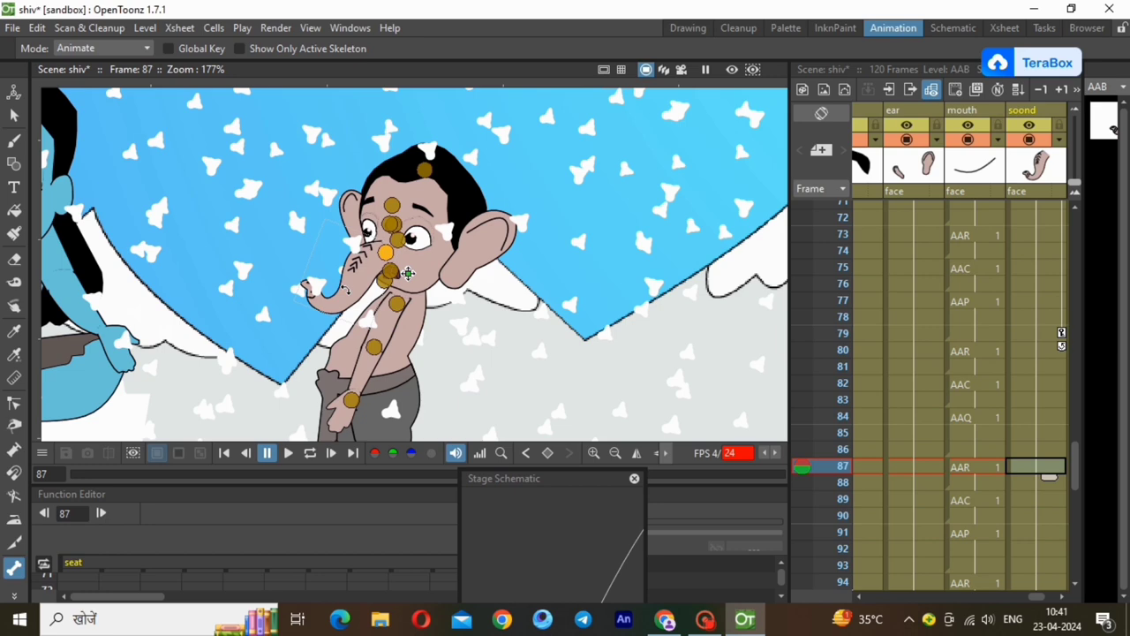
{"action": "scroll", "coordinate": [1080, 450], "scroll_direction": "down", "scroll_amount": 4}
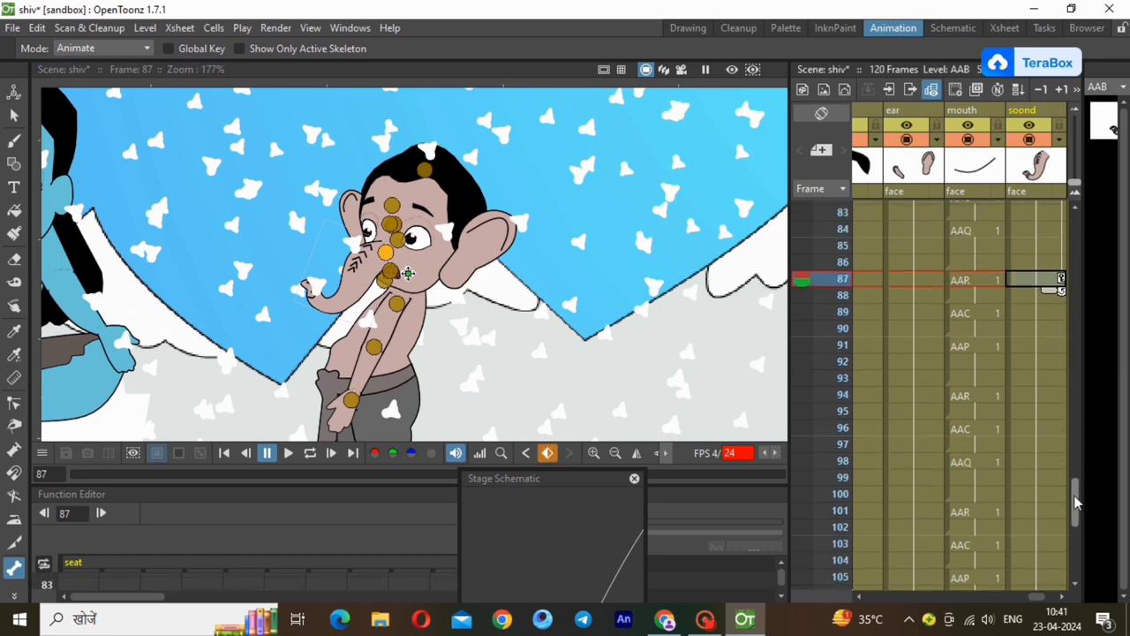
{"action": "right_click", "coordinate": [1045, 430]}
{"action": "left_click", "coordinate": [989, 202]}
Step: Rotate the trunk slightly clockwise at frame 104 to raise it for the last sway
{"action": "scroll", "coordinate": [1042, 371], "scroll_direction": "down", "scroll_amount": 2}
{"action": "left_click", "coordinate": [1036, 451]}
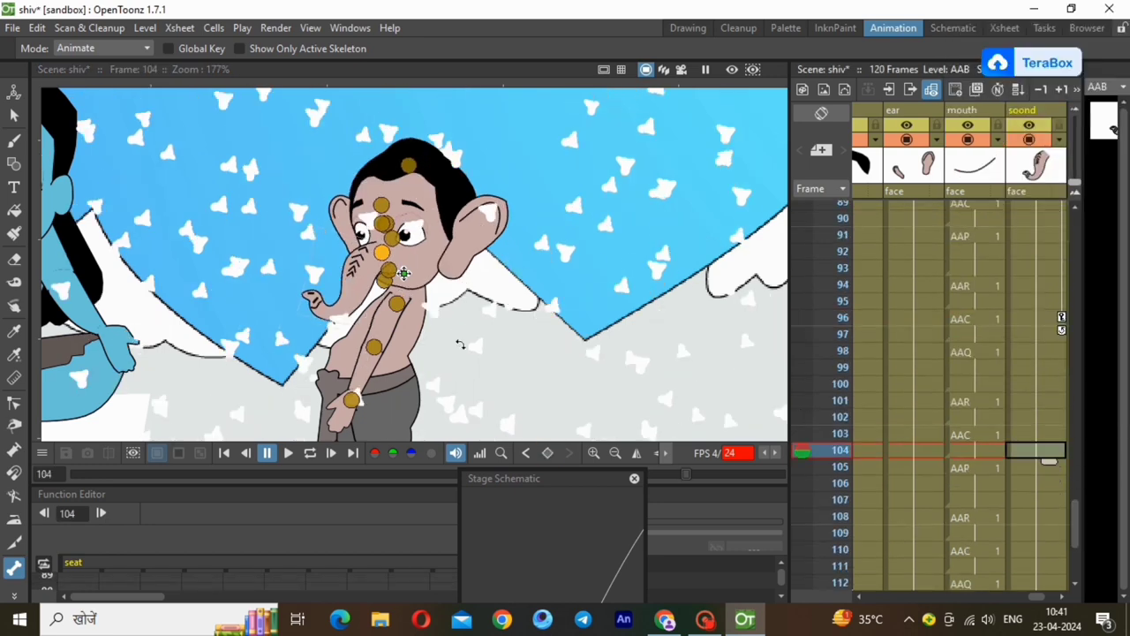
{"action": "left_click_drag", "start_coordinate": [343, 290], "coordinate": [339, 286]}
{"action": "scroll", "coordinate": [1077, 528], "scroll_direction": "down", "scroll_amount": 2}
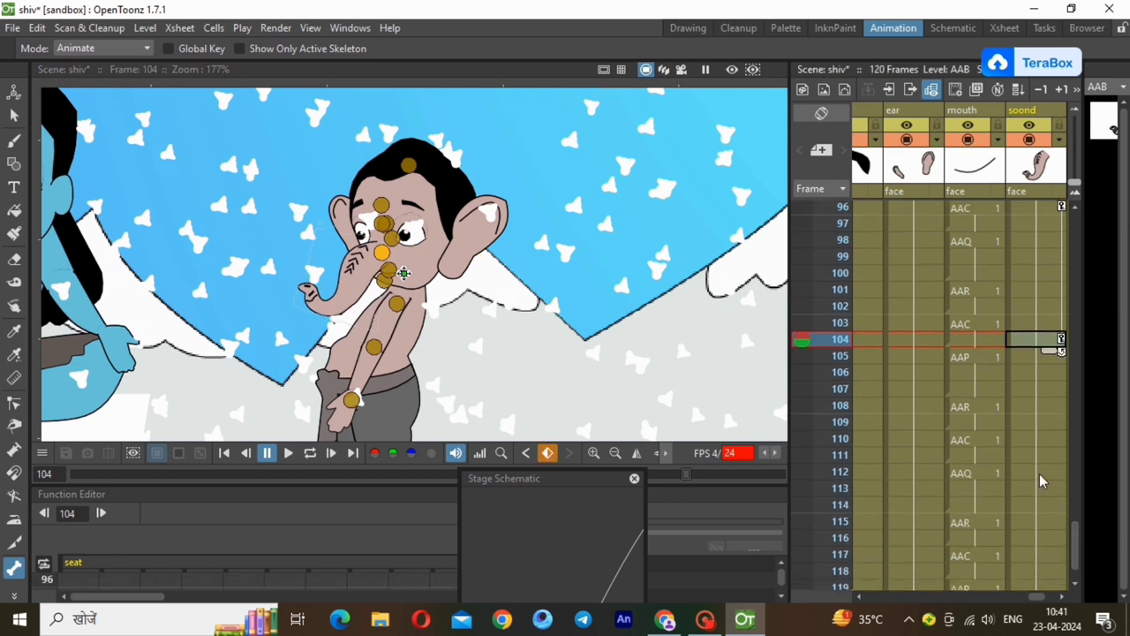
{"action": "scroll", "coordinate": [1078, 528], "scroll_direction": "down", "scroll_amount": 2}
Step: Set starting keys on the character's upper arm (lfarm) and forearm (lfhnd) at frame 56
{"action": "left_click_drag", "start_coordinate": [1077, 528], "coordinate": [1057, 161]}
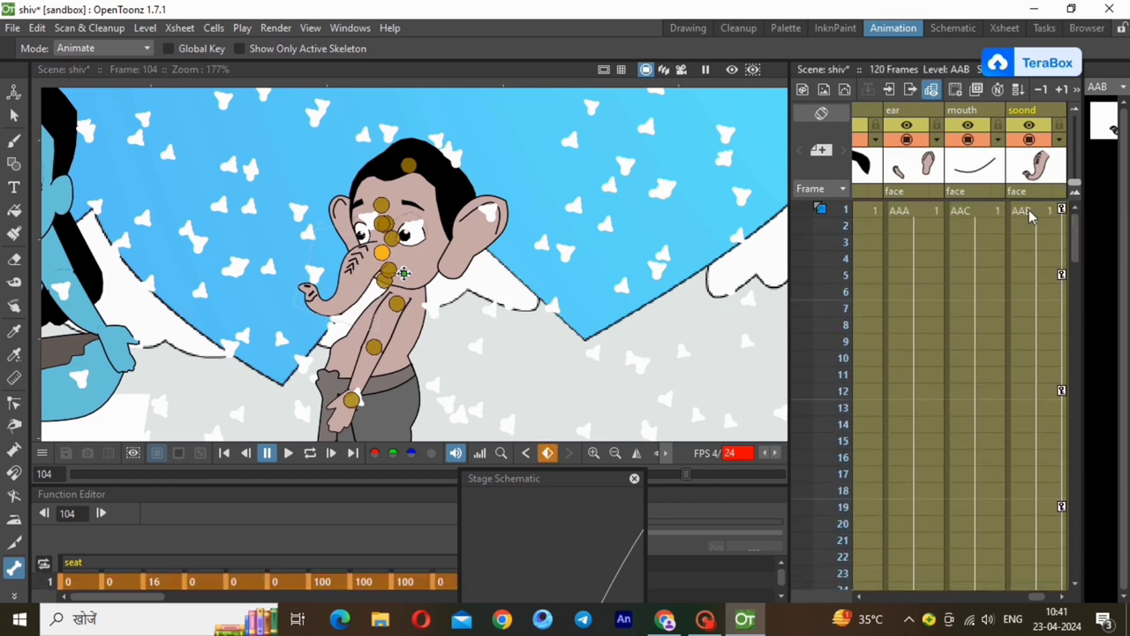
{"action": "left_click", "coordinate": [1028, 211]}
{"action": "scroll", "coordinate": [921, 248], "scroll_direction": "left", "scroll_amount": 5}
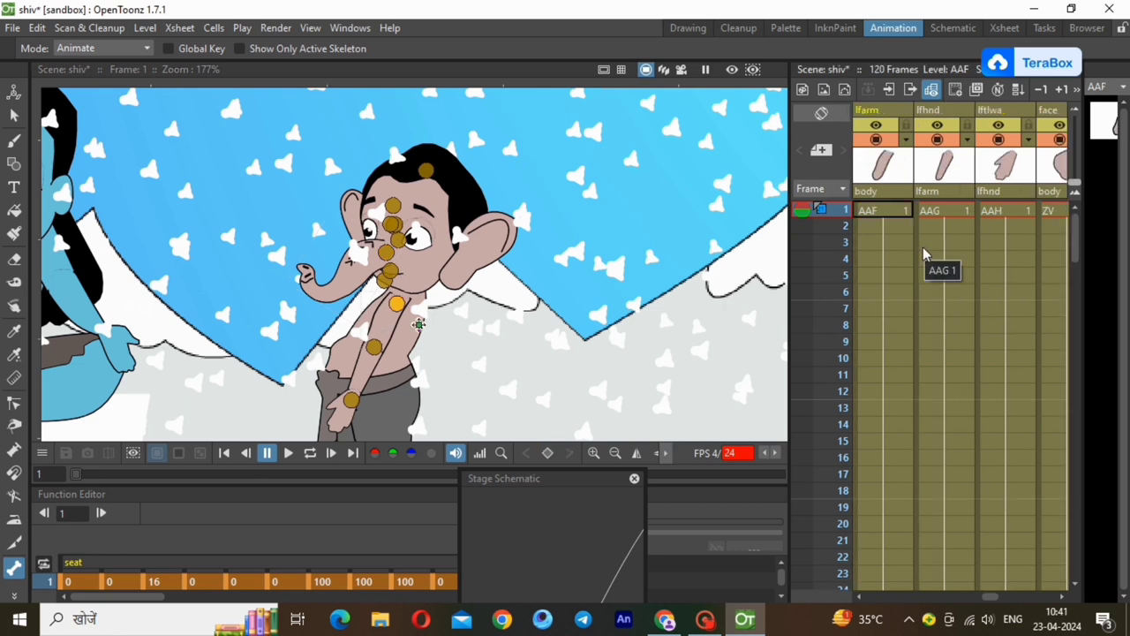
{"action": "left_click", "coordinate": [883, 444]}
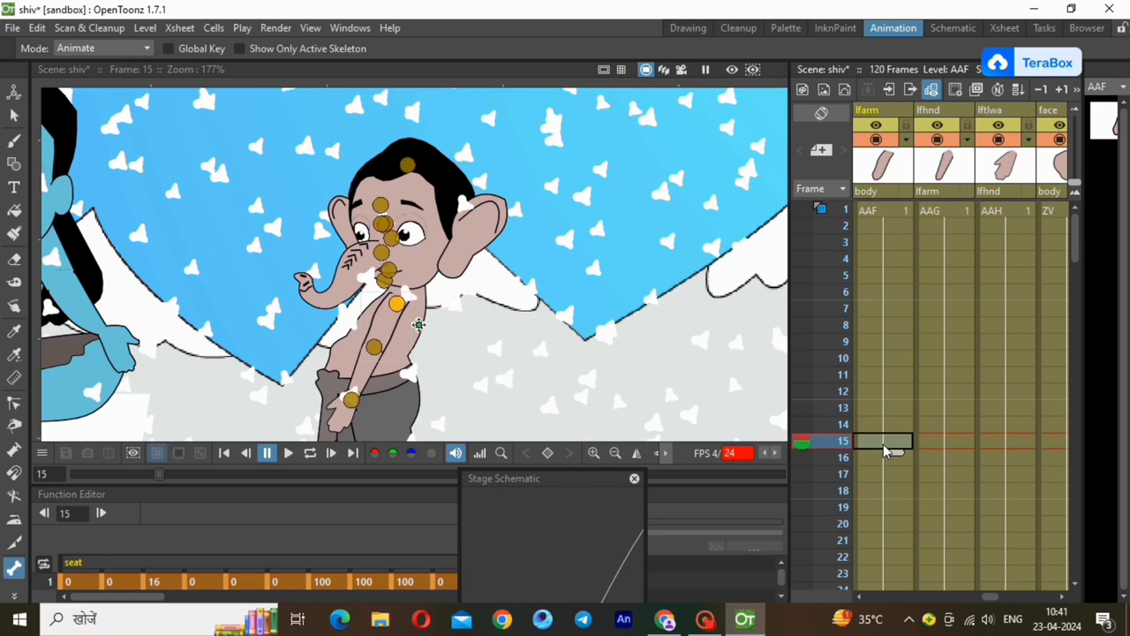
{"action": "left_click", "coordinate": [891, 491]}
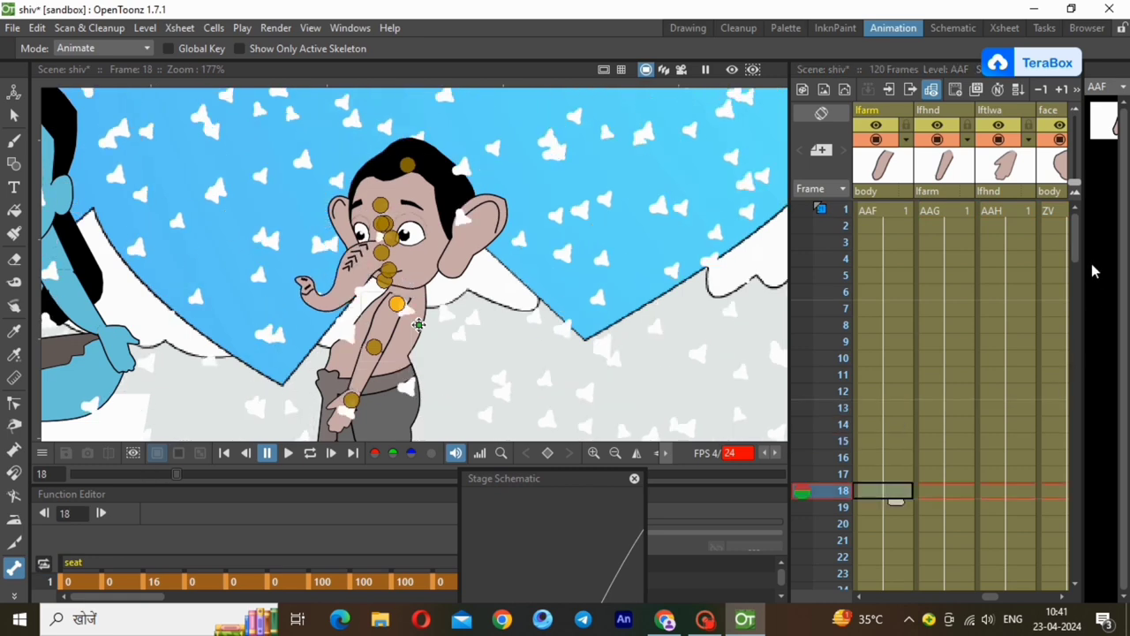
{"action": "left_click_drag", "start_coordinate": [1082, 254], "coordinate": [1079, 367]}
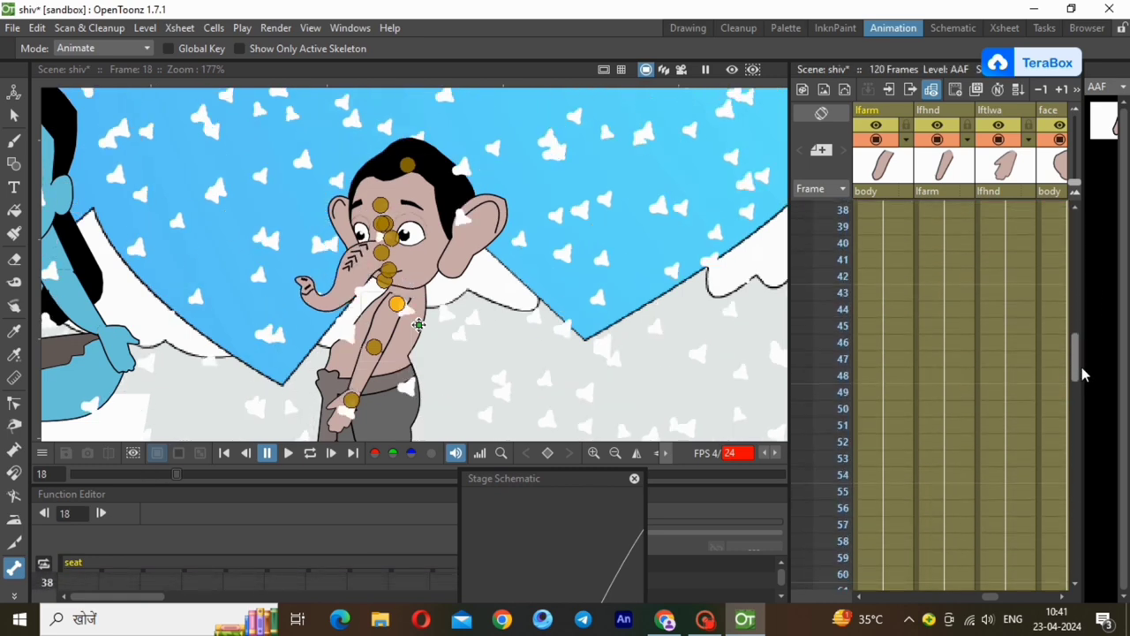
{"action": "left_click", "coordinate": [905, 377]}
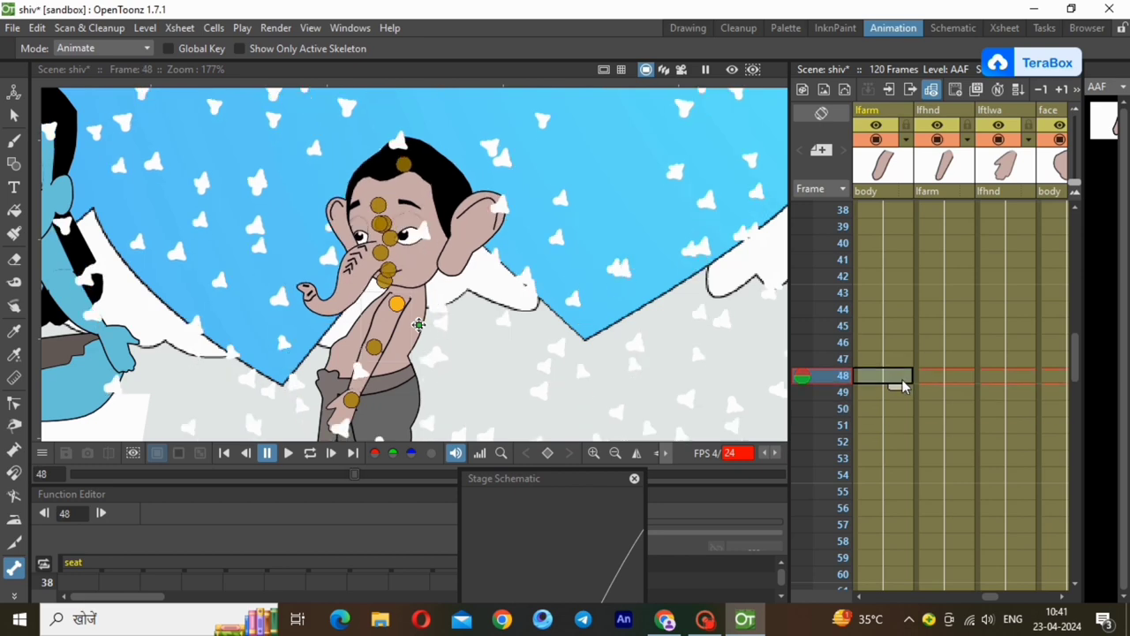
{"action": "right_click", "coordinate": [892, 508]}
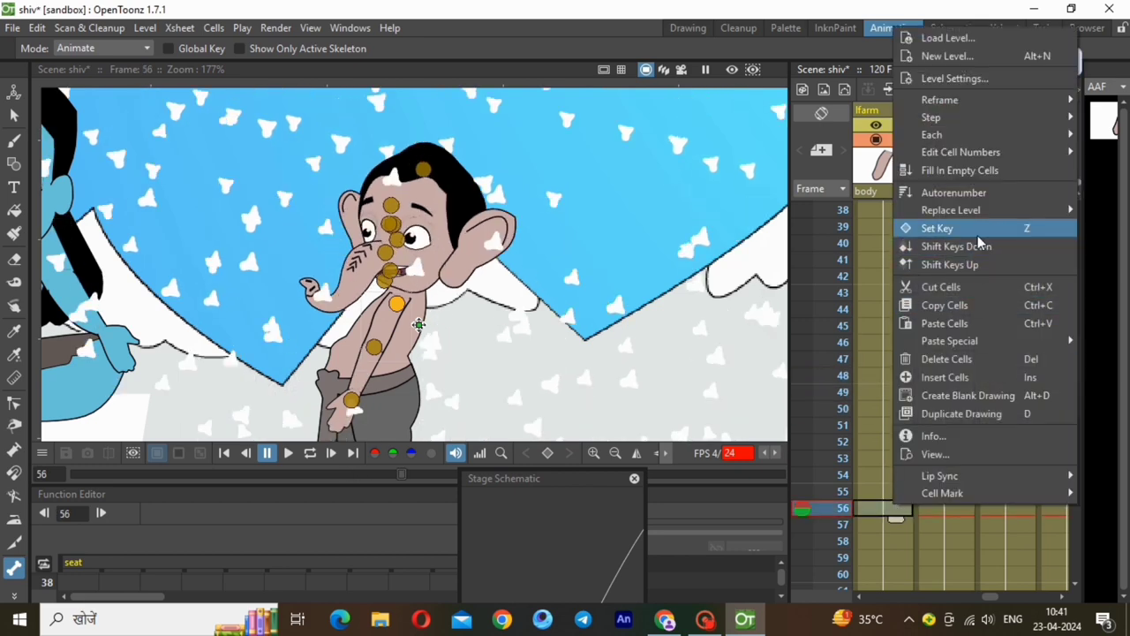
{"action": "left_click", "coordinate": [905, 227]}
{"action": "right_click", "coordinate": [934, 513]}
{"action": "left_click", "coordinate": [992, 250]}
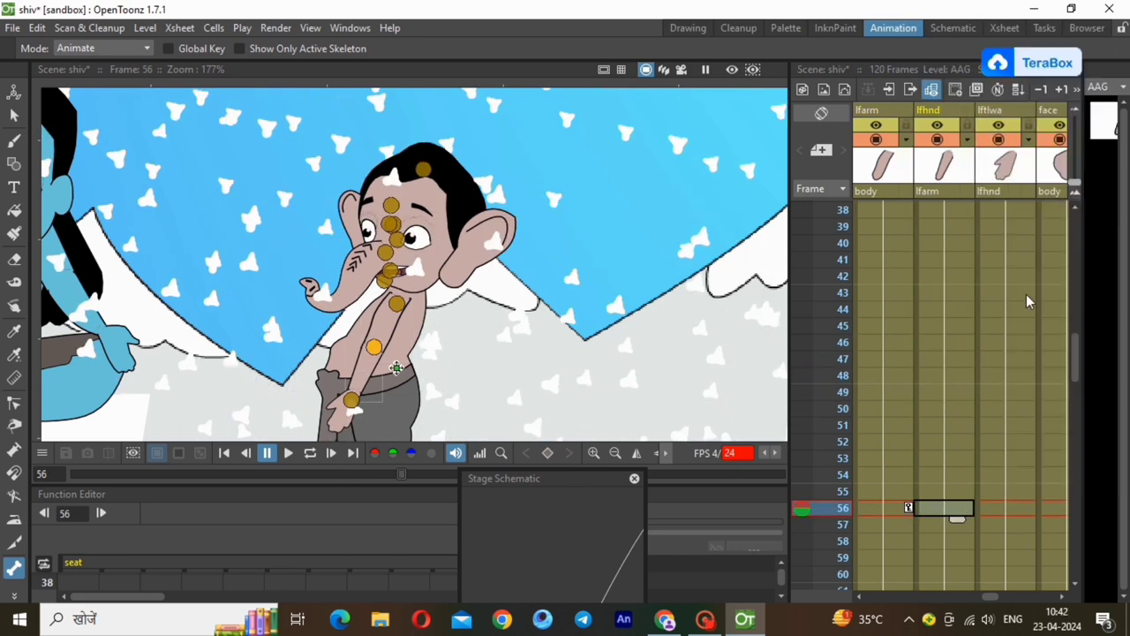
Step: At frame 62, rotate the upper arm clockwise to lift it forward and bend the forearm upward in front of the trunk
{"action": "scroll", "coordinate": [1080, 380], "scroll_direction": "down", "scroll_amount": 4}
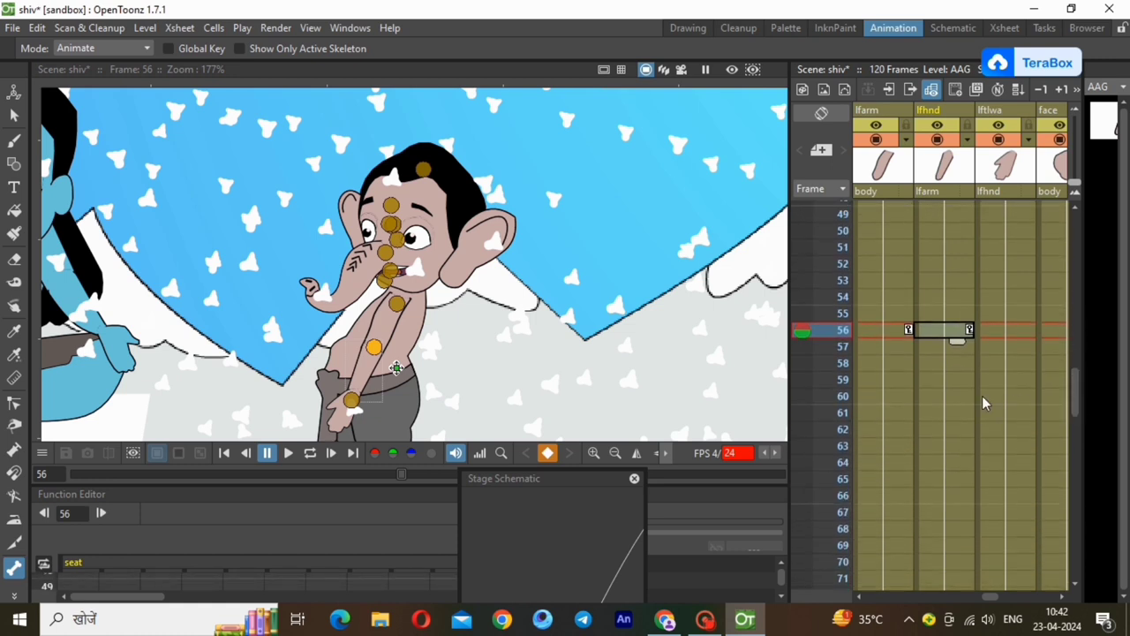
{"action": "left_click", "coordinate": [901, 431]}
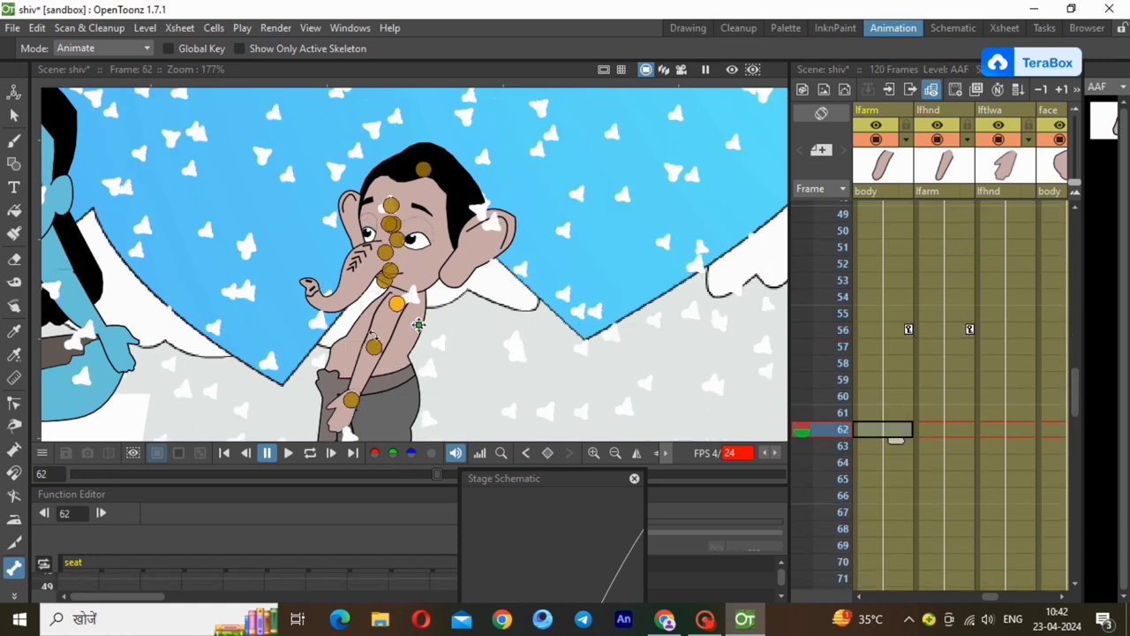
{"action": "left_click_drag", "start_coordinate": [370, 318], "coordinate": [371, 319]}
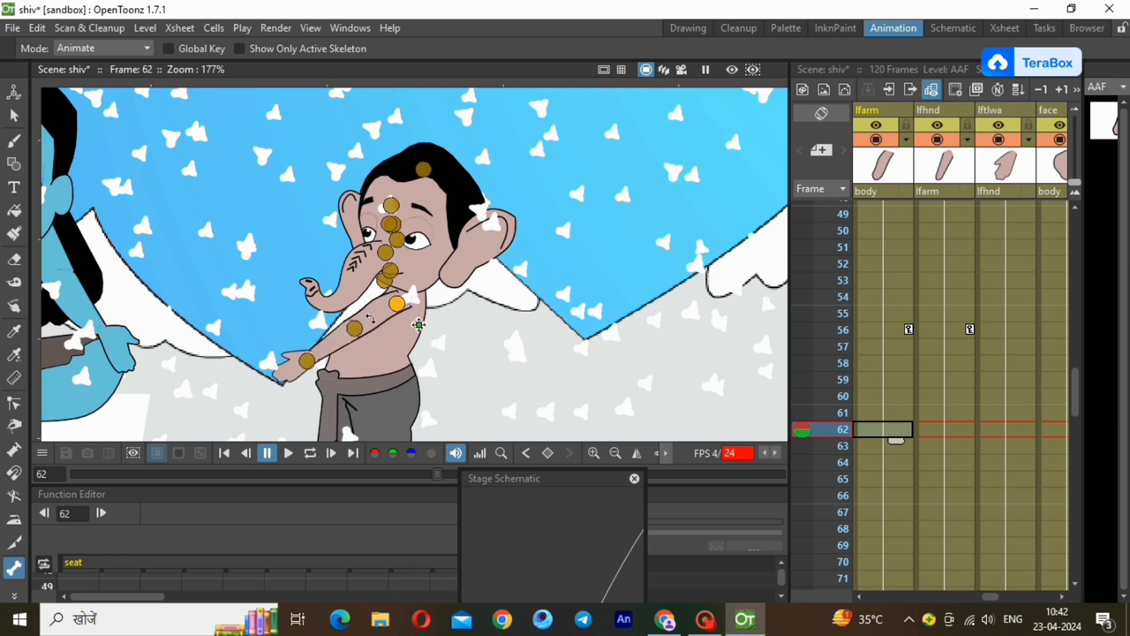
{"action": "left_click", "coordinate": [961, 433]}
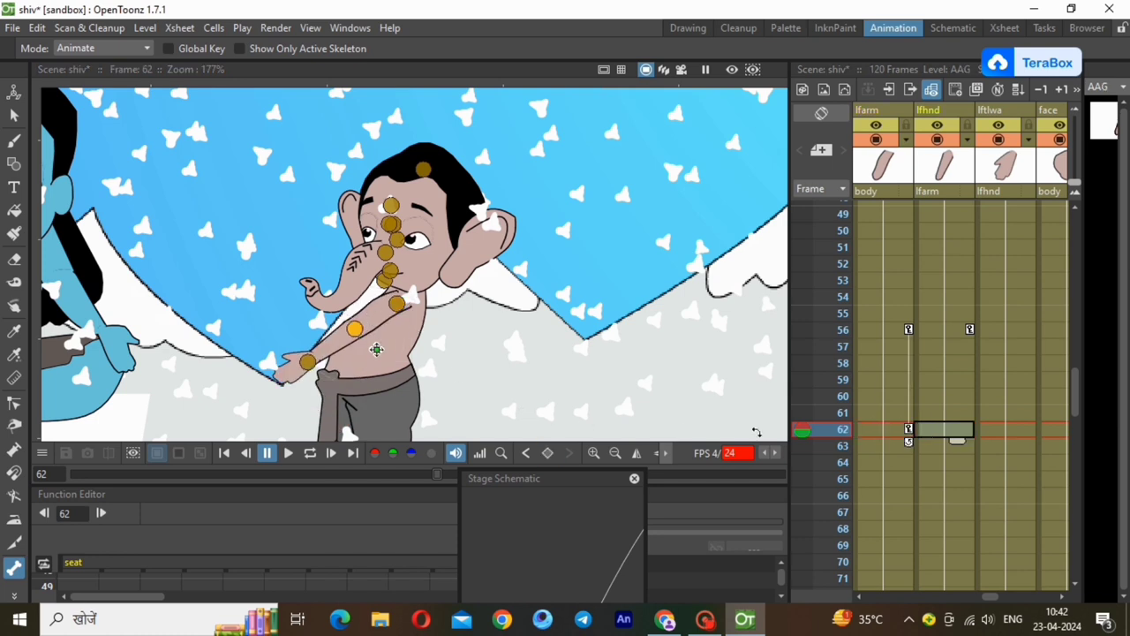
{"action": "left_click_drag", "start_coordinate": [319, 318], "coordinate": [321, 321]}
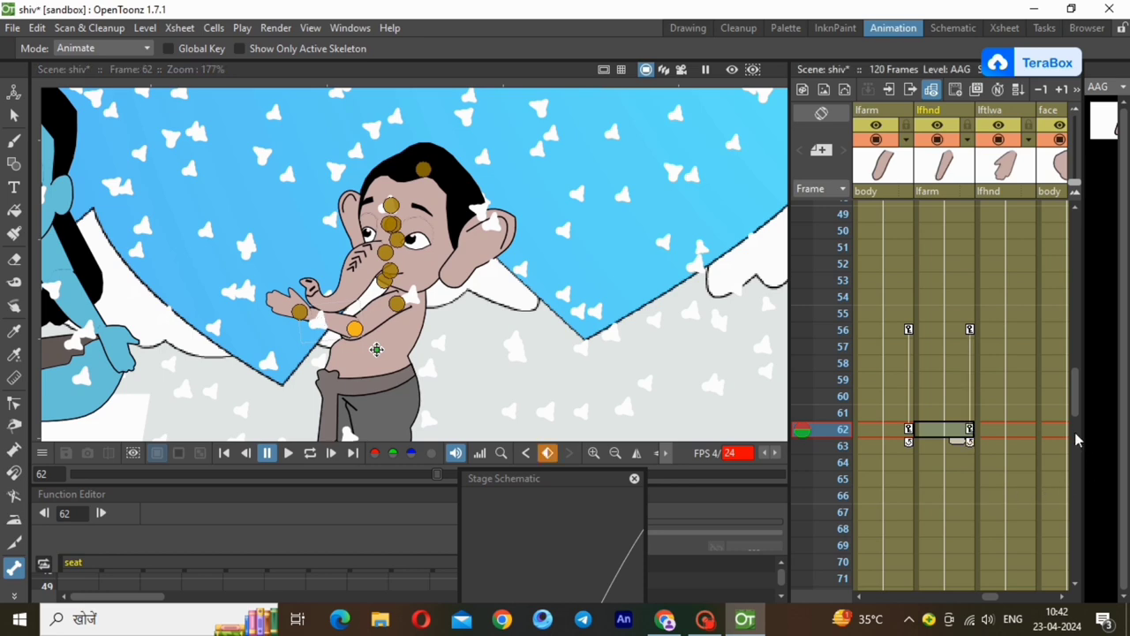
Step: Set a holding key on the forearm (lfhnd) at frame 67 and lower it slightly by rotating it counterclockwise at frame 72
{"action": "scroll", "coordinate": [1076, 590], "scroll_direction": "down", "scroll_amount": 2}
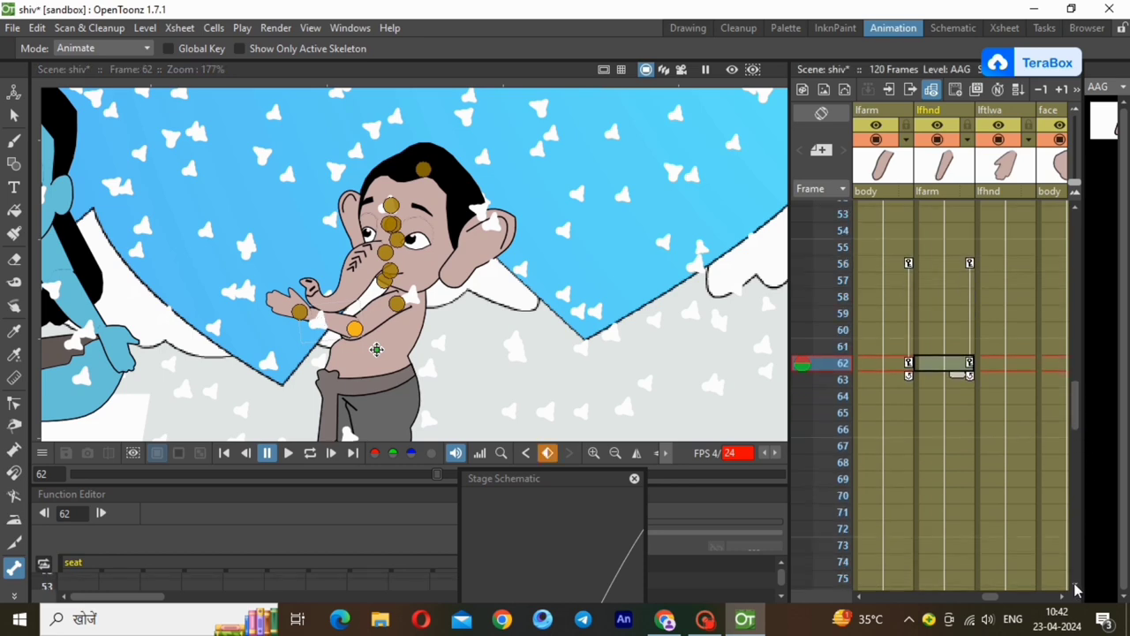
{"action": "right_click", "coordinate": [956, 447]}
{"action": "left_click", "coordinate": [1041, 210]}
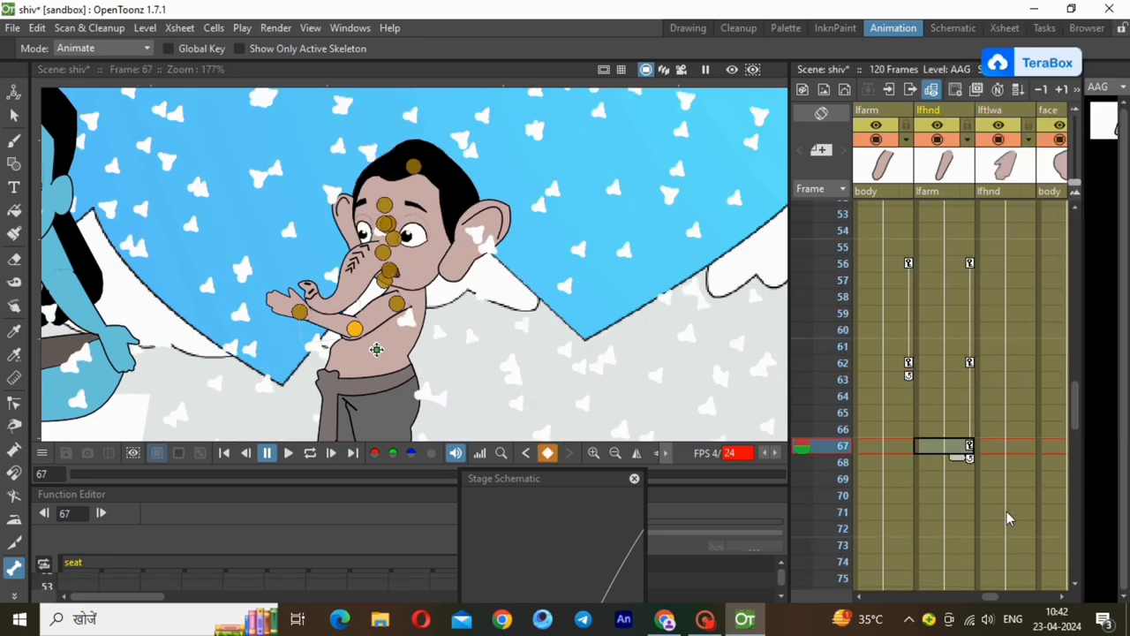
{"action": "left_click", "coordinate": [961, 529]}
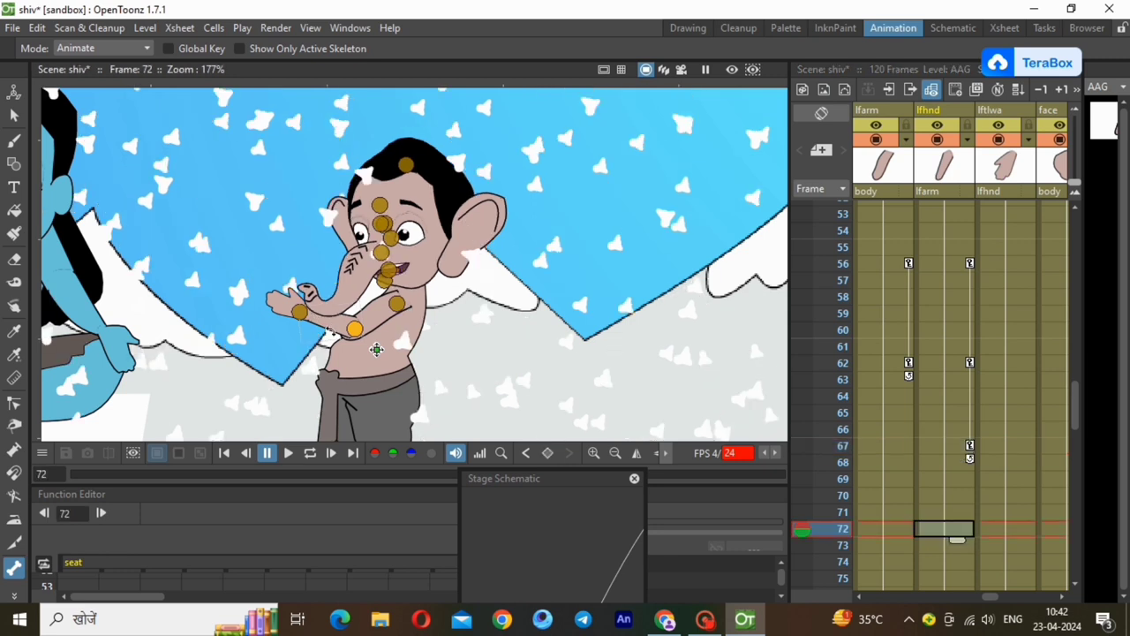
{"action": "left_click_drag", "start_coordinate": [332, 336], "coordinate": [330, 334]}
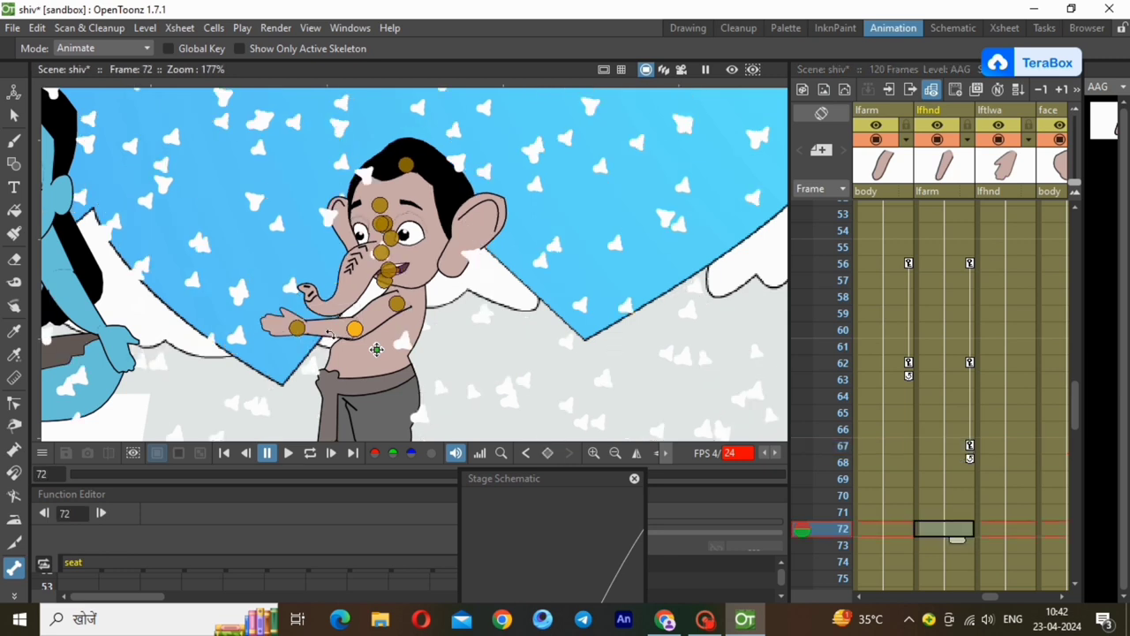
{"action": "left_click", "coordinate": [937, 443]}
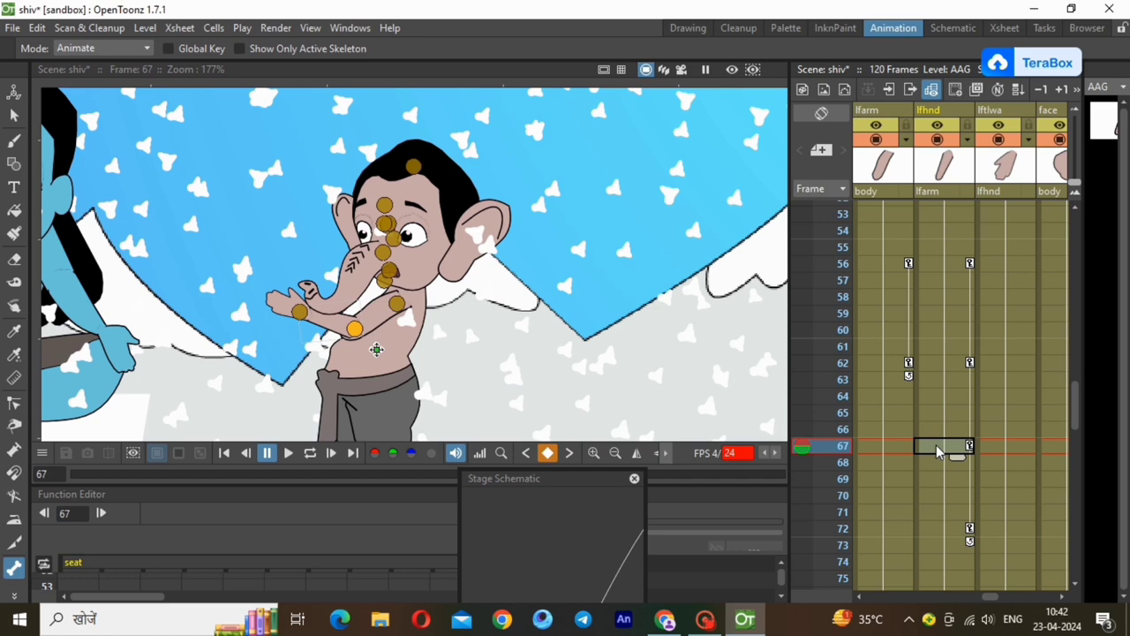
{"action": "left_click", "coordinate": [940, 529]}
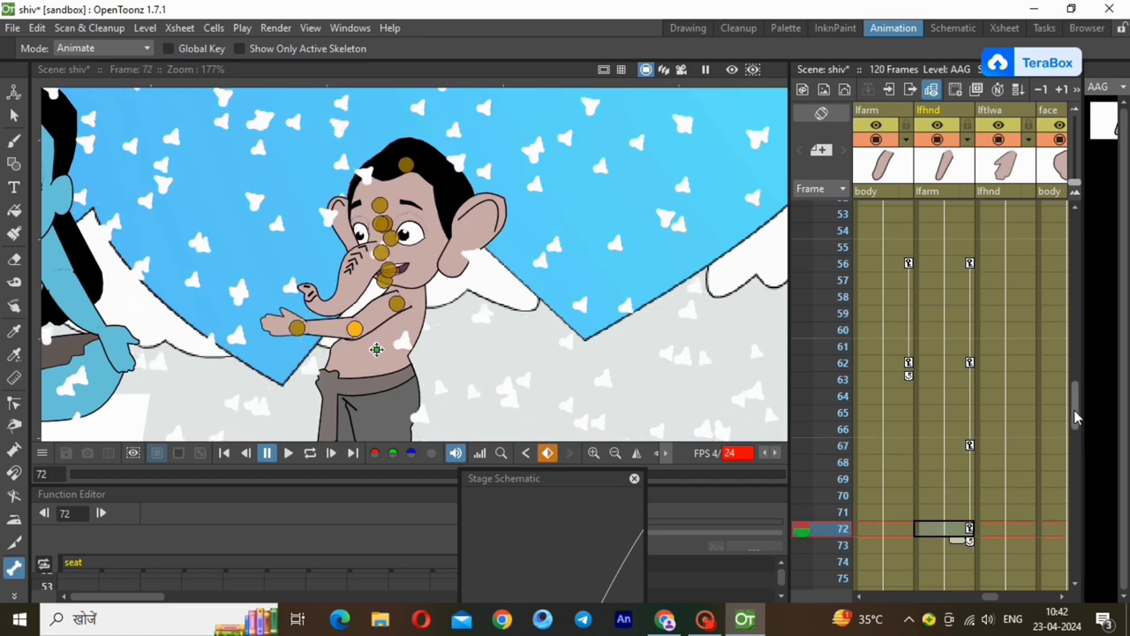
Step: Set a holding key on the upper arm (lfarm) at frame 67 and raise it slightly by rotating it clockwise at frame 72
{"action": "left_click", "coordinate": [898, 448]}
{"action": "right_click", "coordinate": [898, 448]}
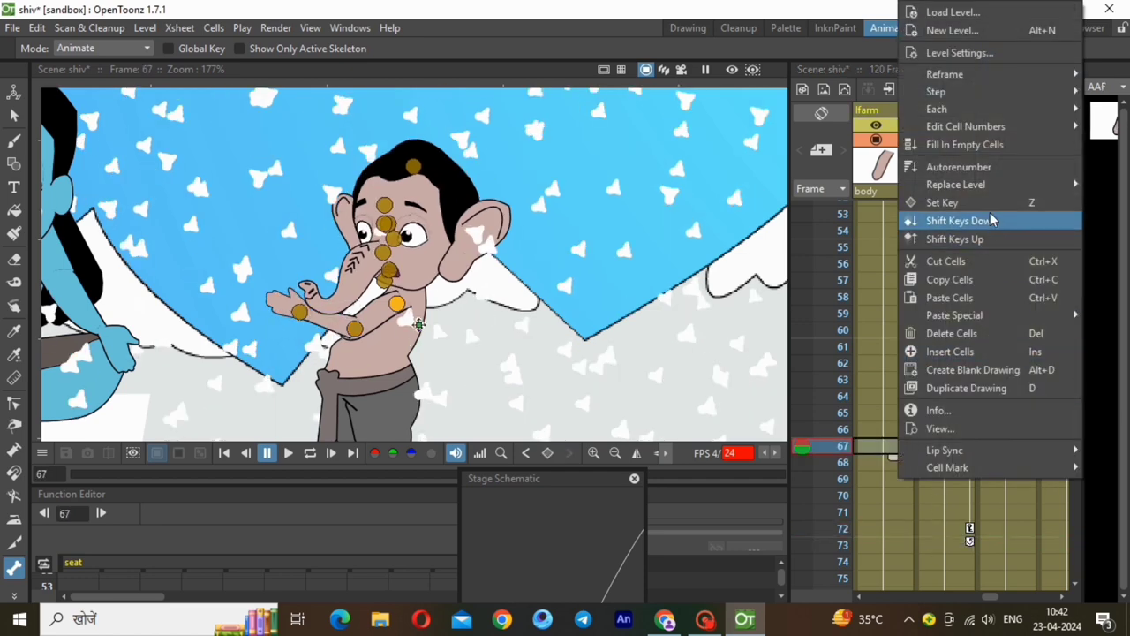
{"action": "left_click", "coordinate": [985, 202]}
{"action": "left_click", "coordinate": [904, 532]}
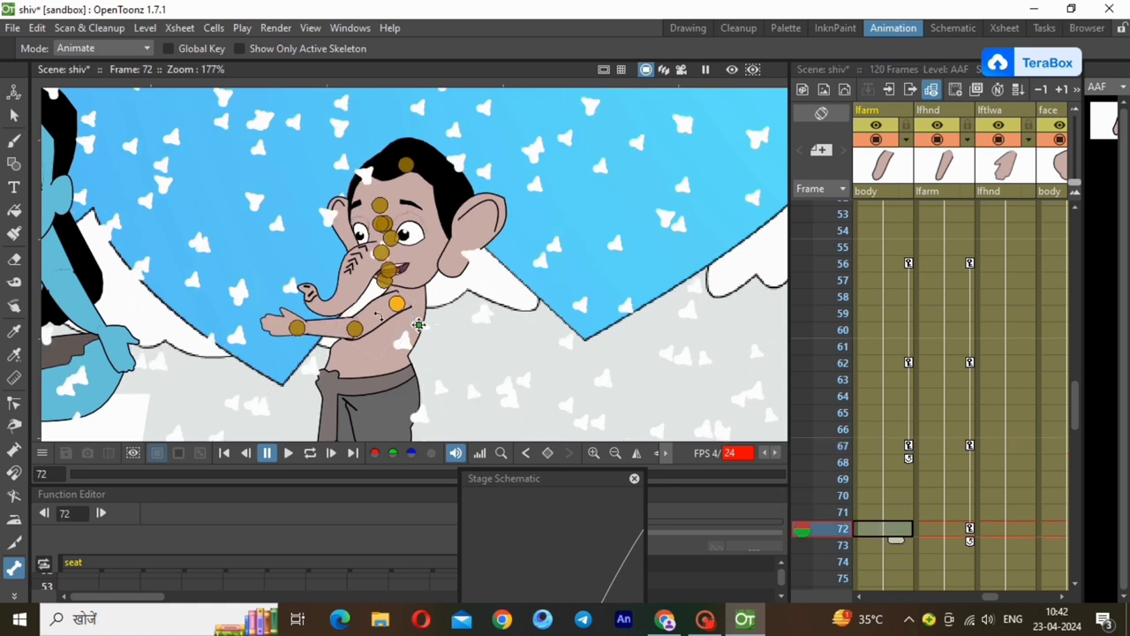
{"action": "left_click_drag", "start_coordinate": [378, 310], "coordinate": [377, 304]}
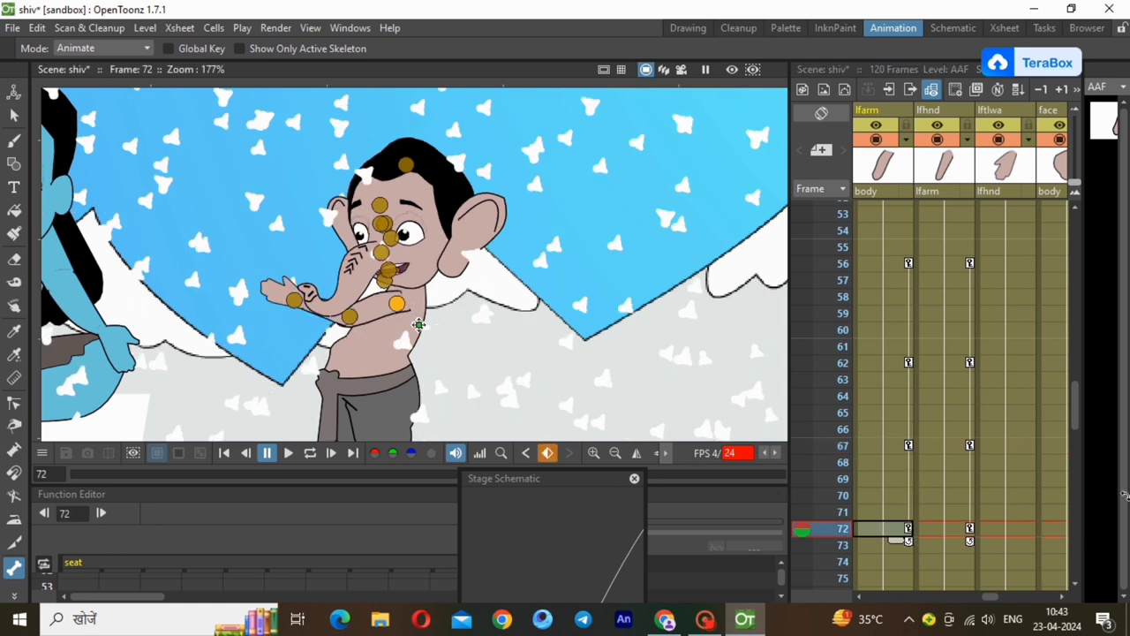
Step: Set a holding key on the forearm (lfhnd) at frame 79 and raise it by rotating it clockwise at frame 85
{"action": "scroll", "coordinate": [961, 407], "scroll_direction": "down", "scroll_amount": 5}
{"action": "left_click", "coordinate": [960, 405]}
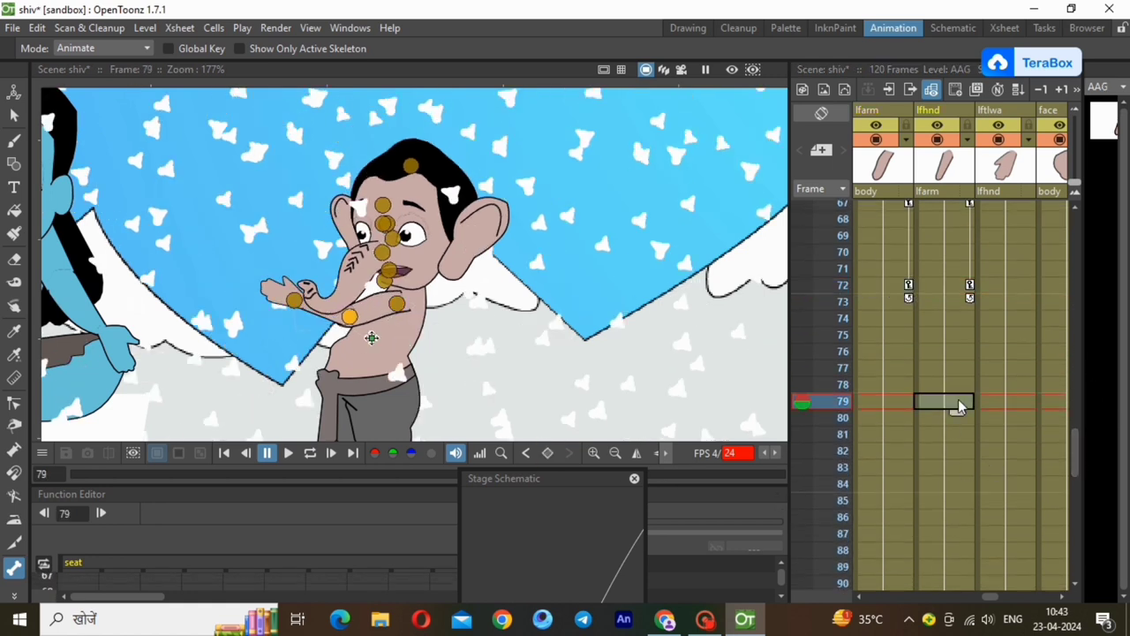
{"action": "right_click", "coordinate": [961, 405]}
{"action": "left_click", "coordinate": [993, 207]}
{"action": "left_click", "coordinate": [961, 503]}
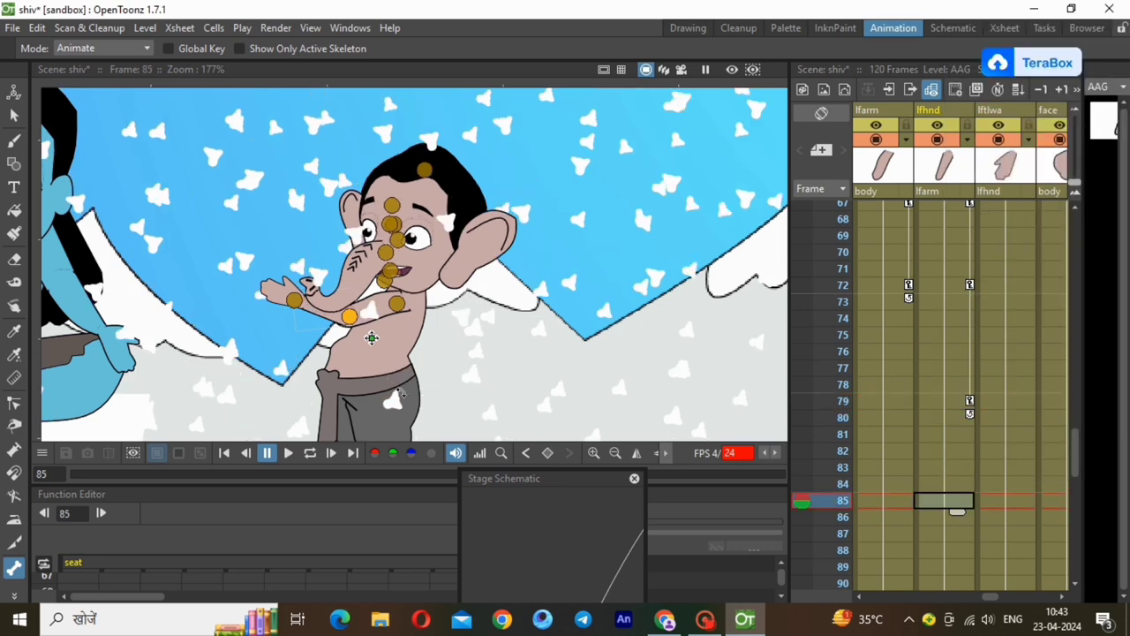
{"action": "left_click_drag", "start_coordinate": [318, 305], "coordinate": [321, 303]}
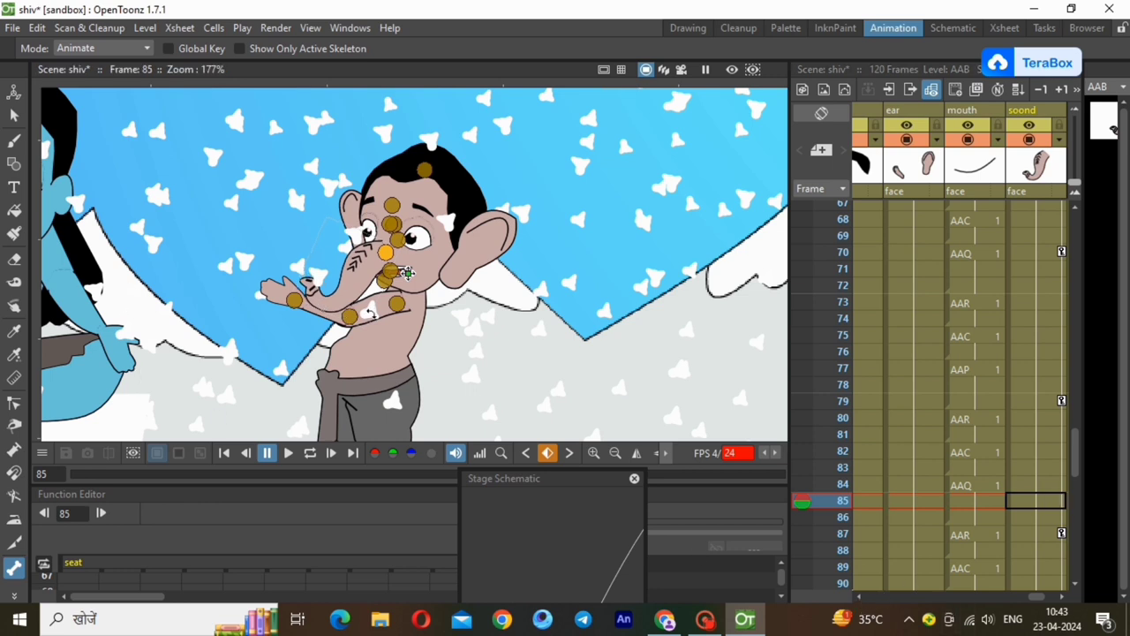
{"action": "left_click", "coordinate": [379, 312]}
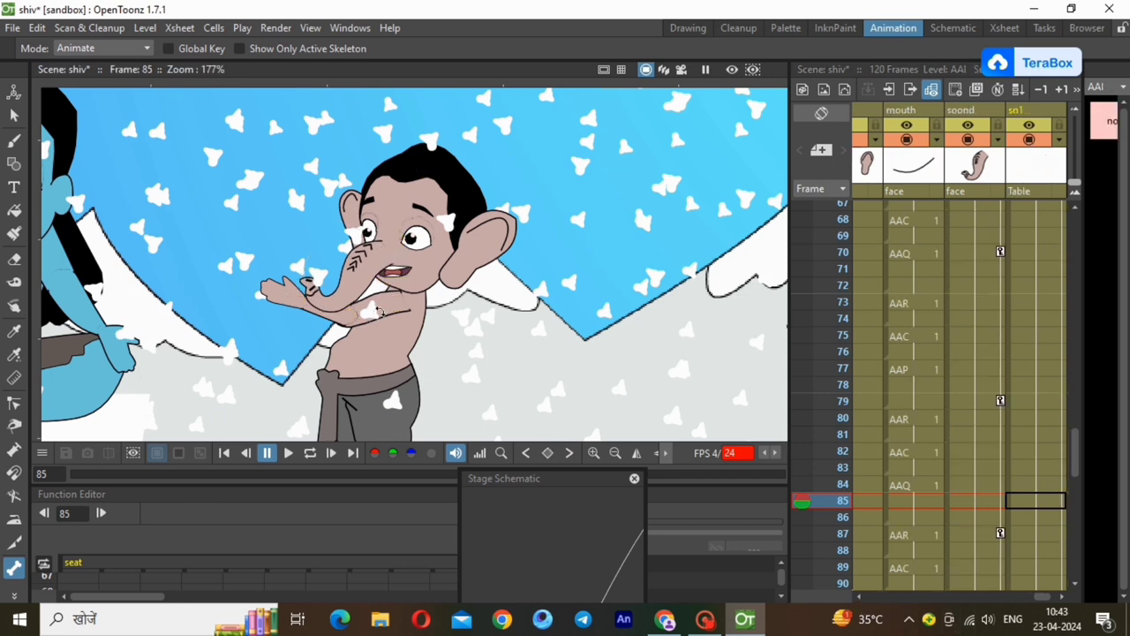
{"action": "left_click", "coordinate": [419, 325]}
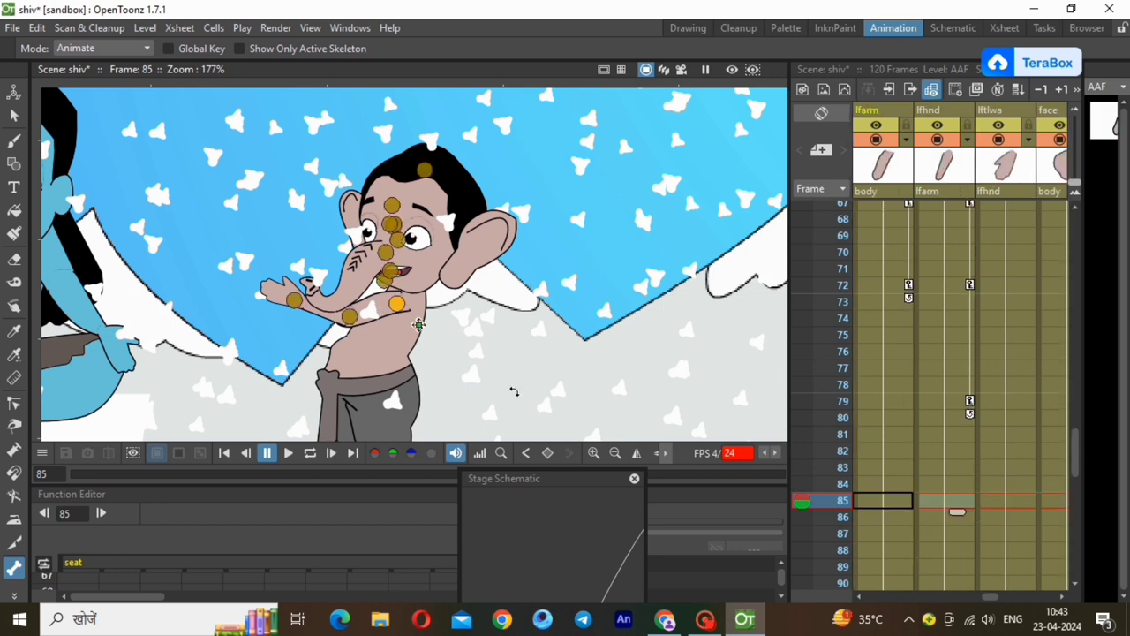
{"action": "left_click", "coordinate": [957, 509]}
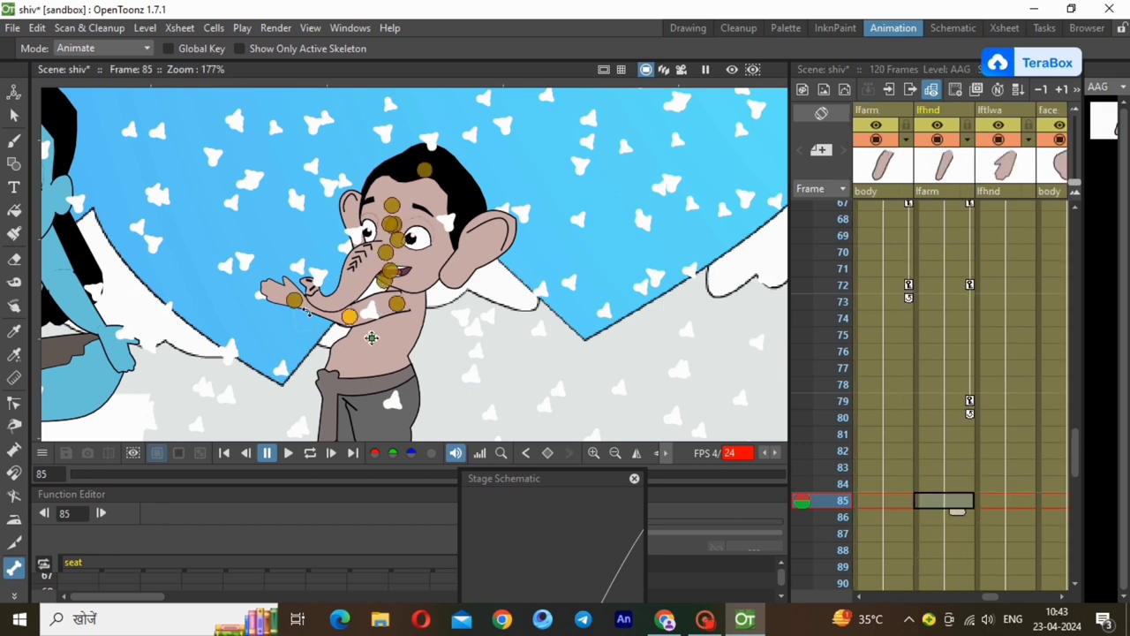
{"action": "left_click_drag", "start_coordinate": [310, 304], "coordinate": [315, 300]}
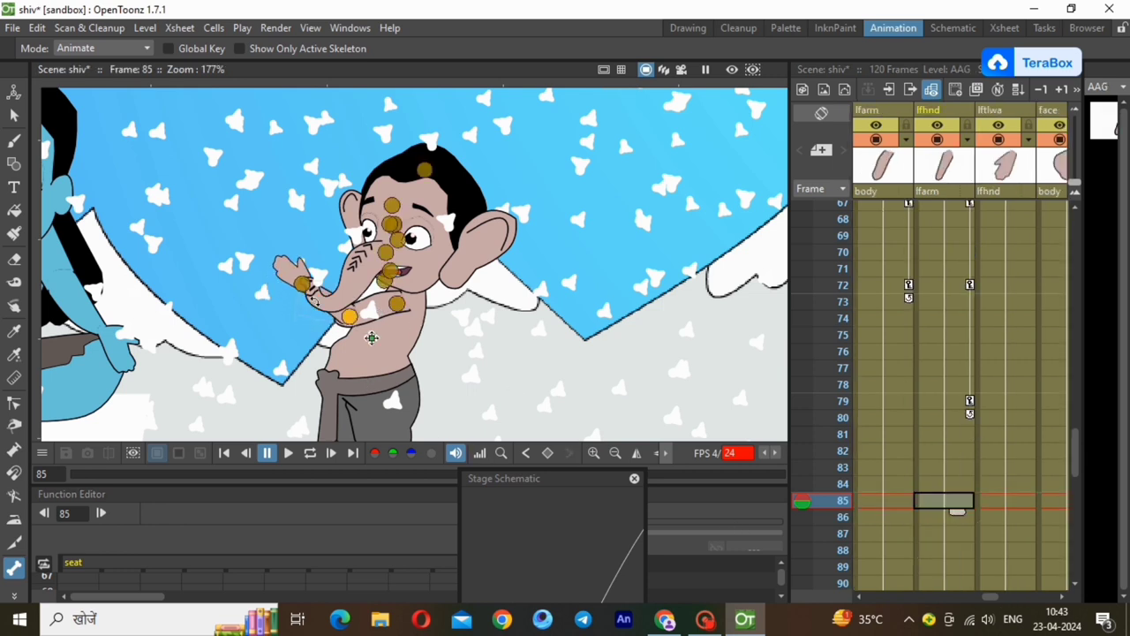
{"action": "left_click", "coordinate": [391, 328]}
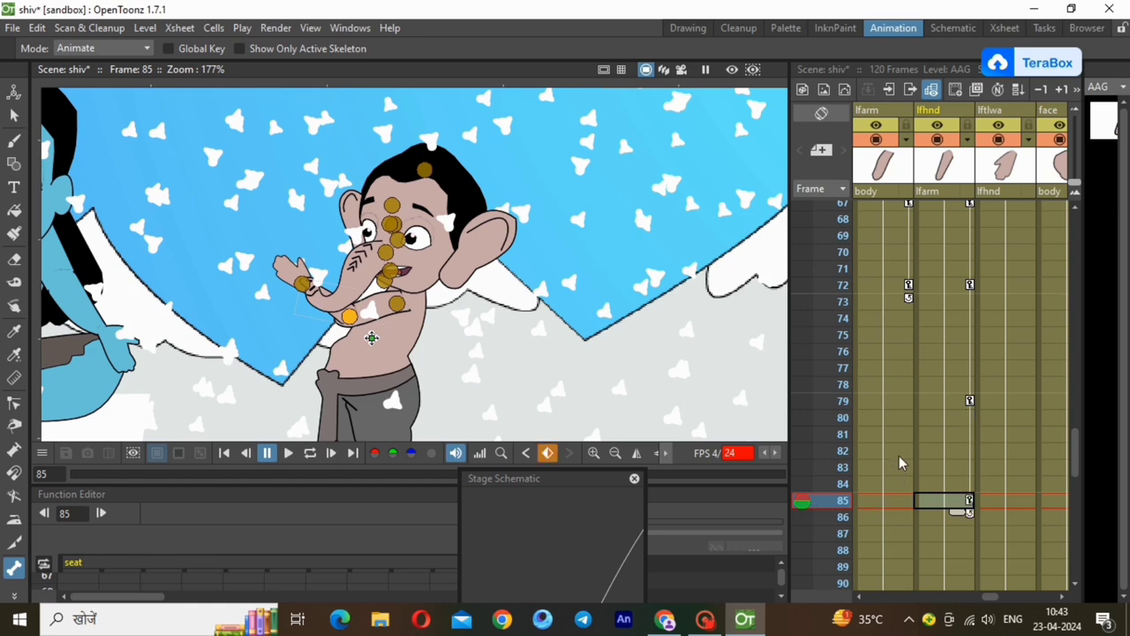
Step: Set a holding key on the upper arm (lfarm) at frame 81 and lower it slightly by rotating it counterclockwise at frame 85
{"action": "left_click", "coordinate": [890, 434]}
{"action": "right_click", "coordinate": [889, 433]}
{"action": "left_click", "coordinate": [968, 206]}
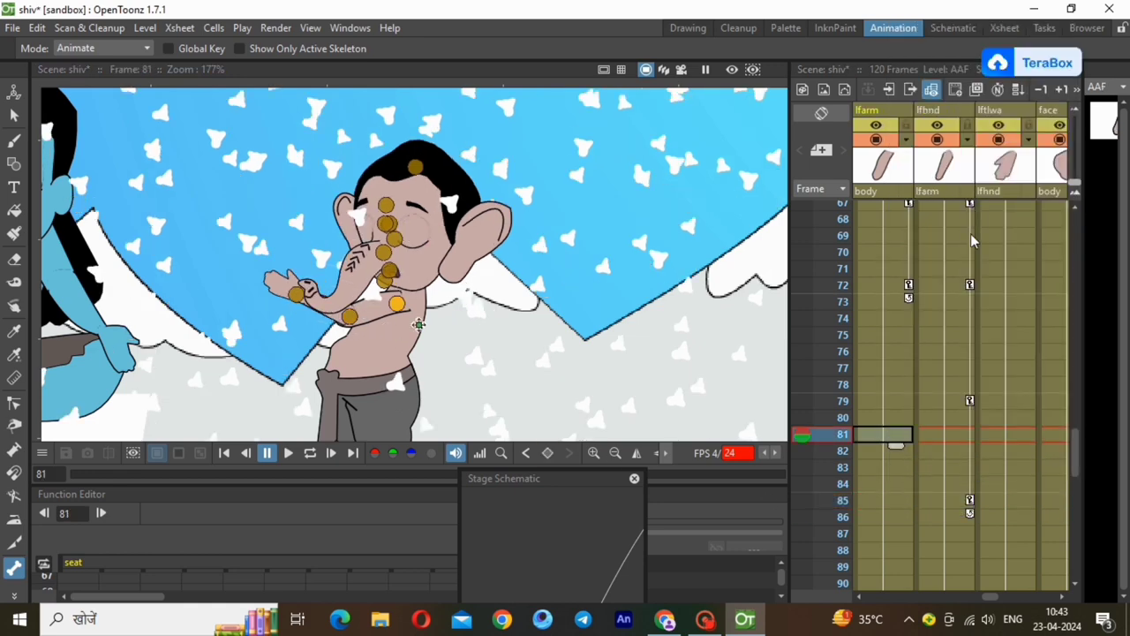
{"action": "left_click", "coordinate": [894, 501]}
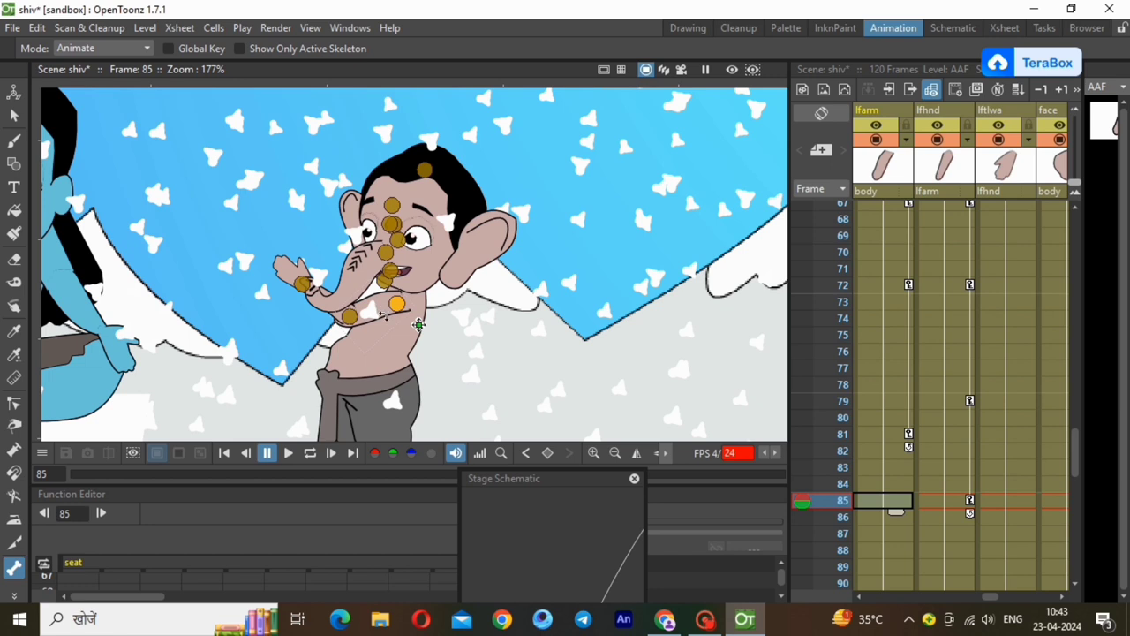
{"action": "left_click_drag", "start_coordinate": [384, 316], "coordinate": [382, 308]}
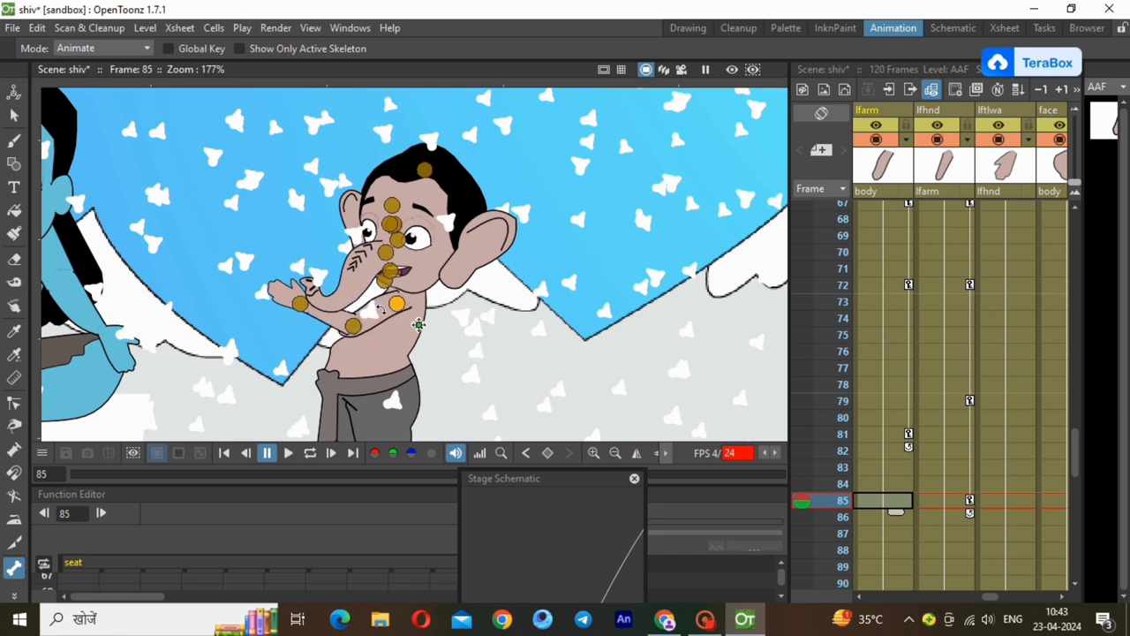
{"action": "left_click", "coordinate": [894, 403]}
{"action": "left_click", "coordinate": [894, 436]}
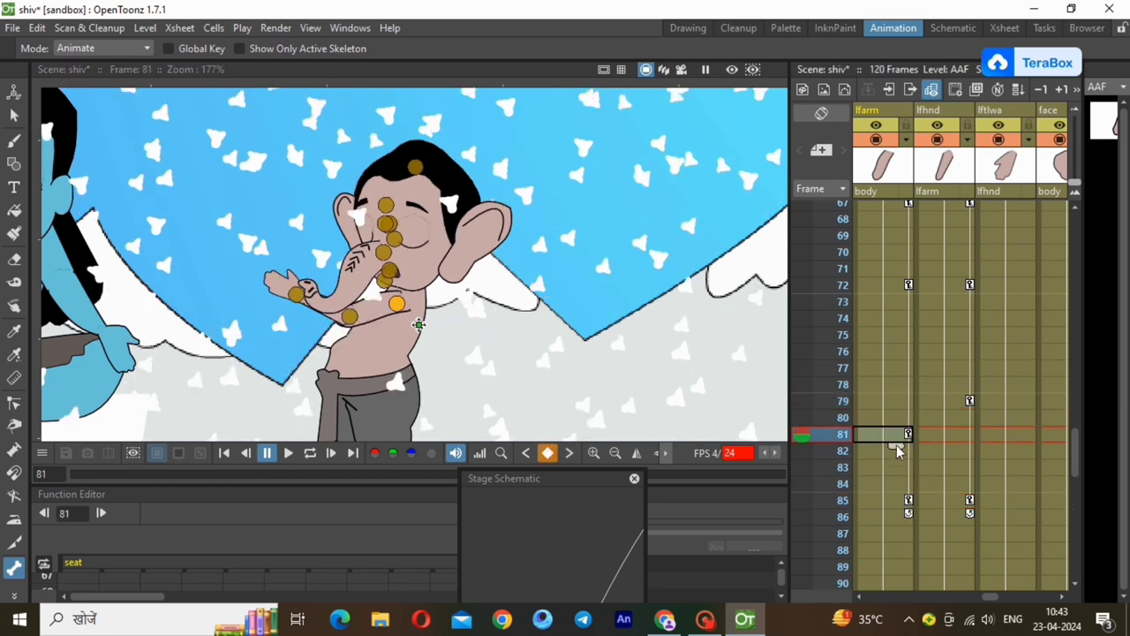
{"action": "left_click", "coordinate": [896, 451]}
{"action": "left_click", "coordinate": [892, 469]}
{"action": "left_click", "coordinate": [890, 501]}
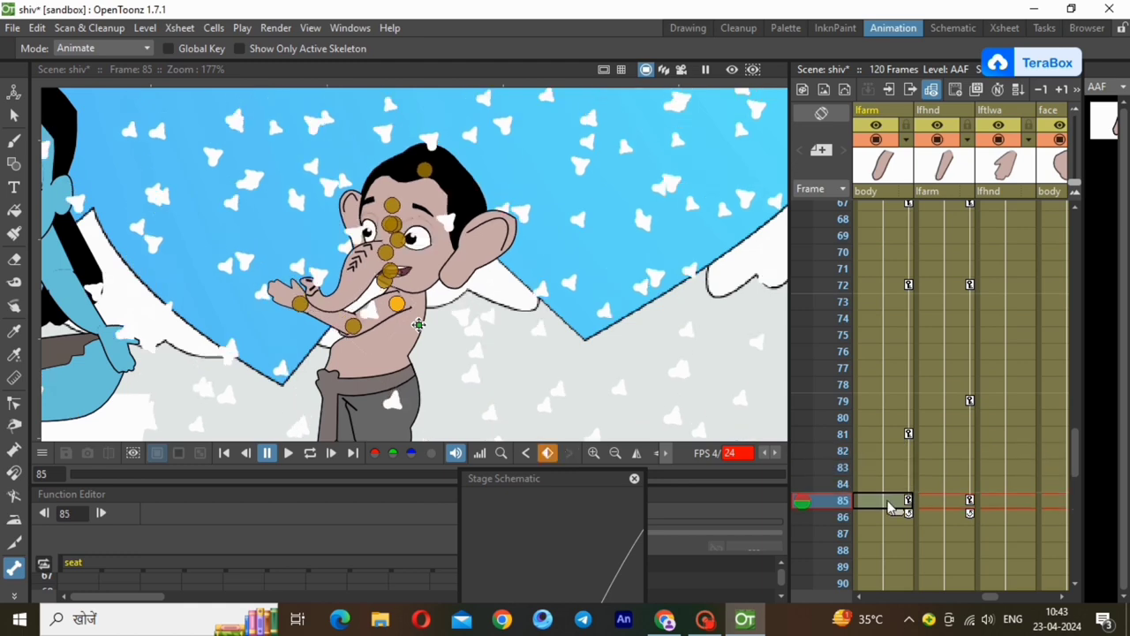
Step: Set holding keys on the forearm (lfhnd) and upper arm (lfarm) at frame 91, and rotate the upper arm counterclockwise to lower it at frame 100
{"action": "left_click_drag", "start_coordinate": [1080, 468], "coordinate": [1079, 497]}
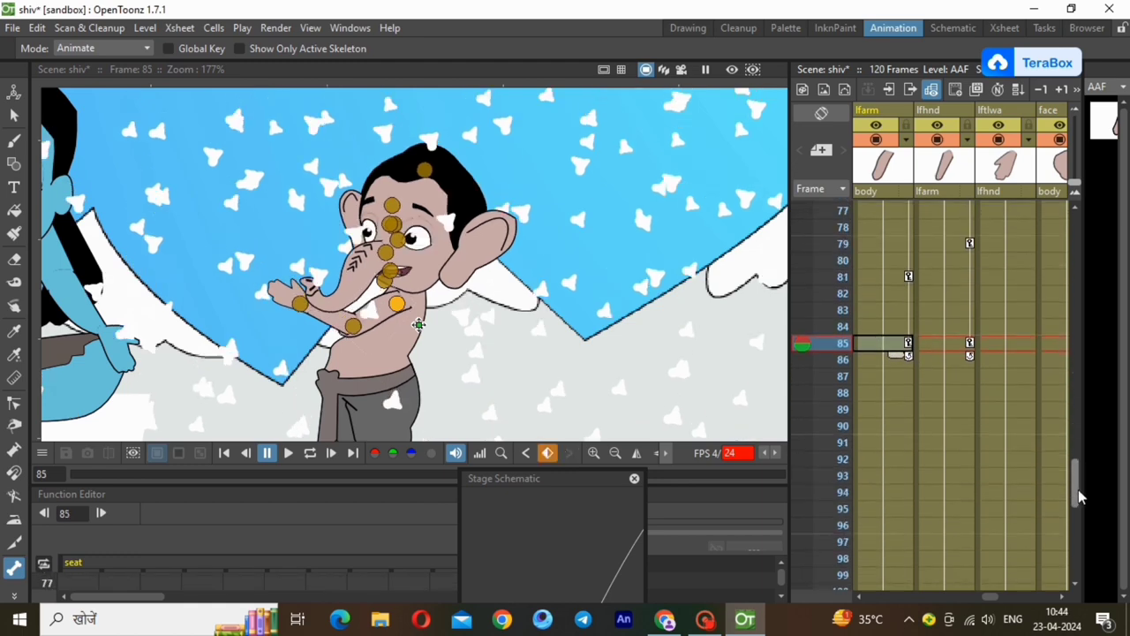
{"action": "right_click", "coordinate": [959, 444]}
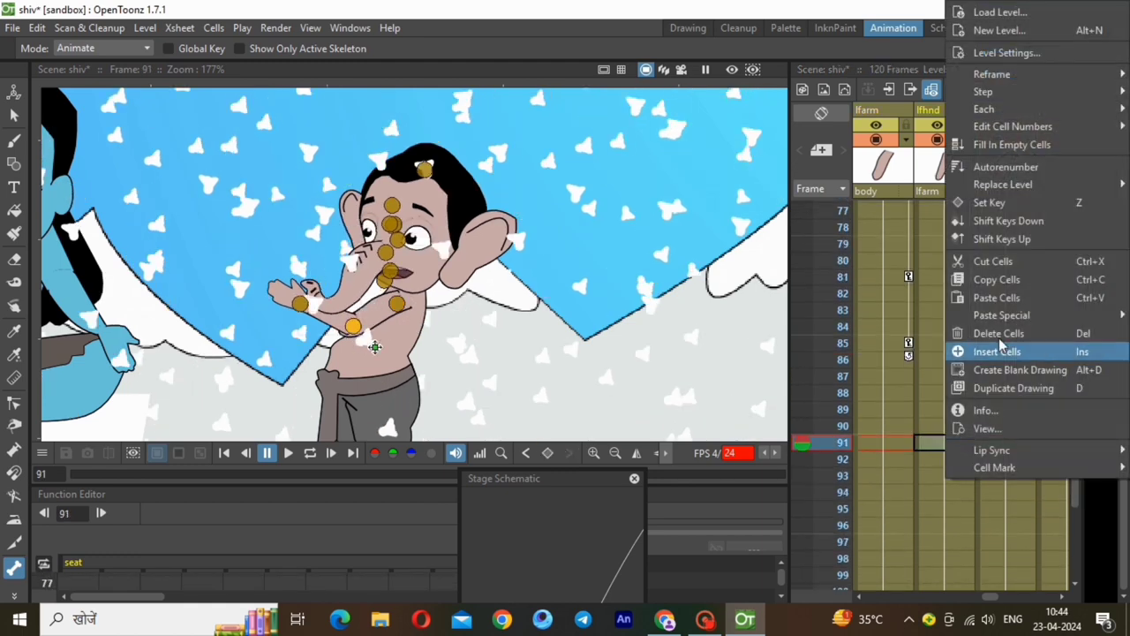
{"action": "left_click", "coordinate": [998, 202]}
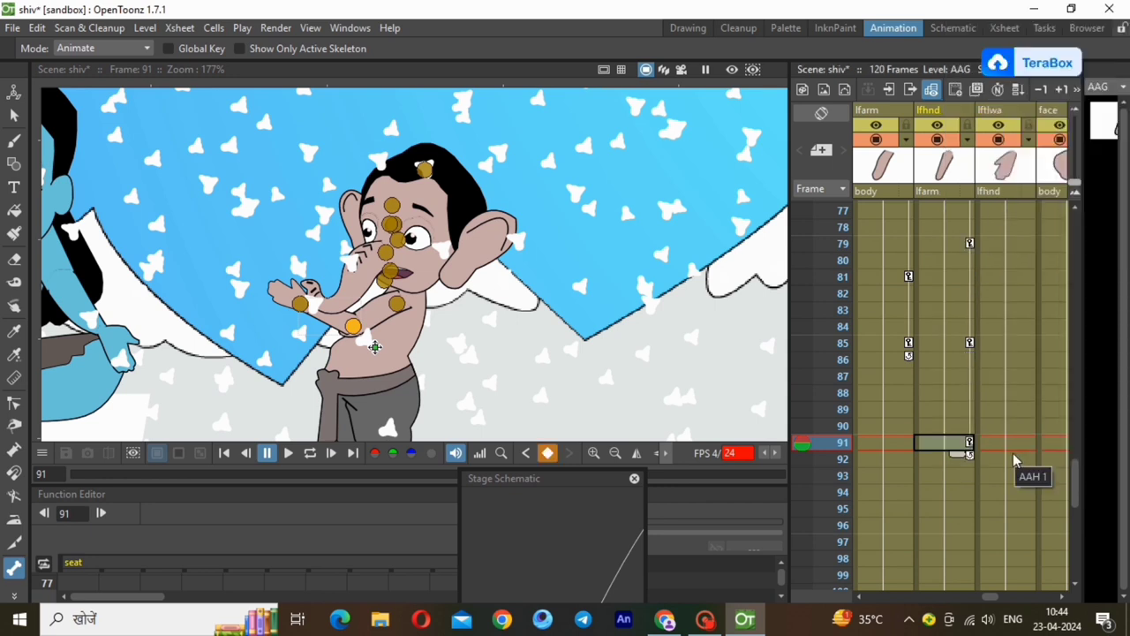
{"action": "right_click", "coordinate": [909, 443]}
{"action": "left_click", "coordinate": [954, 202]}
{"action": "scroll", "coordinate": [1079, 500], "scroll_direction": "down", "scroll_amount": 3}
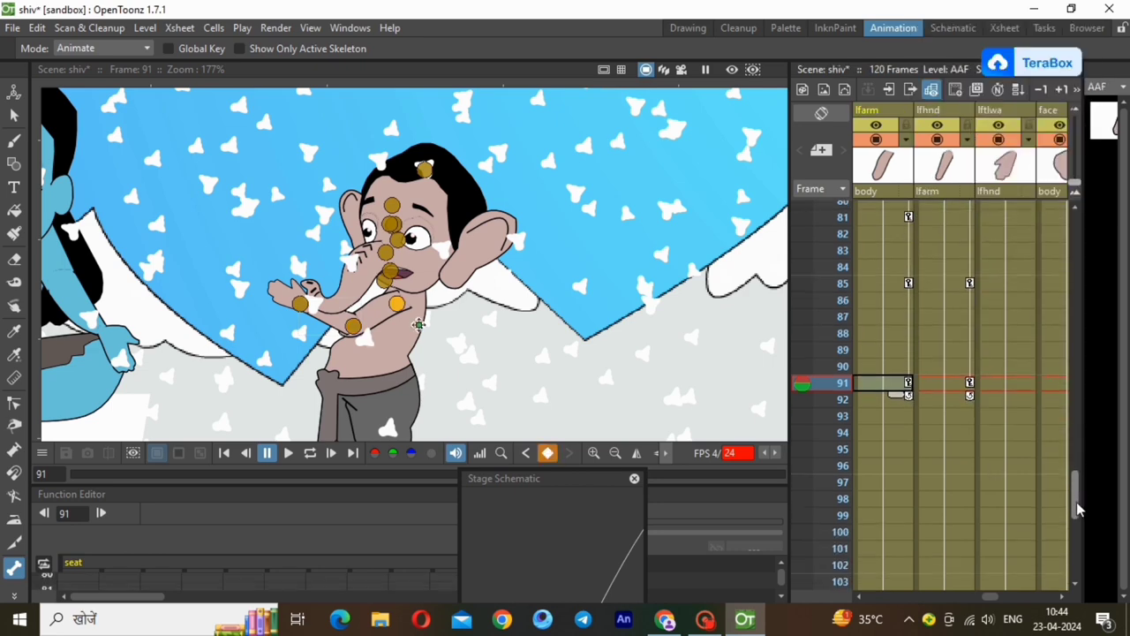
{"action": "left_click", "coordinate": [901, 495]}
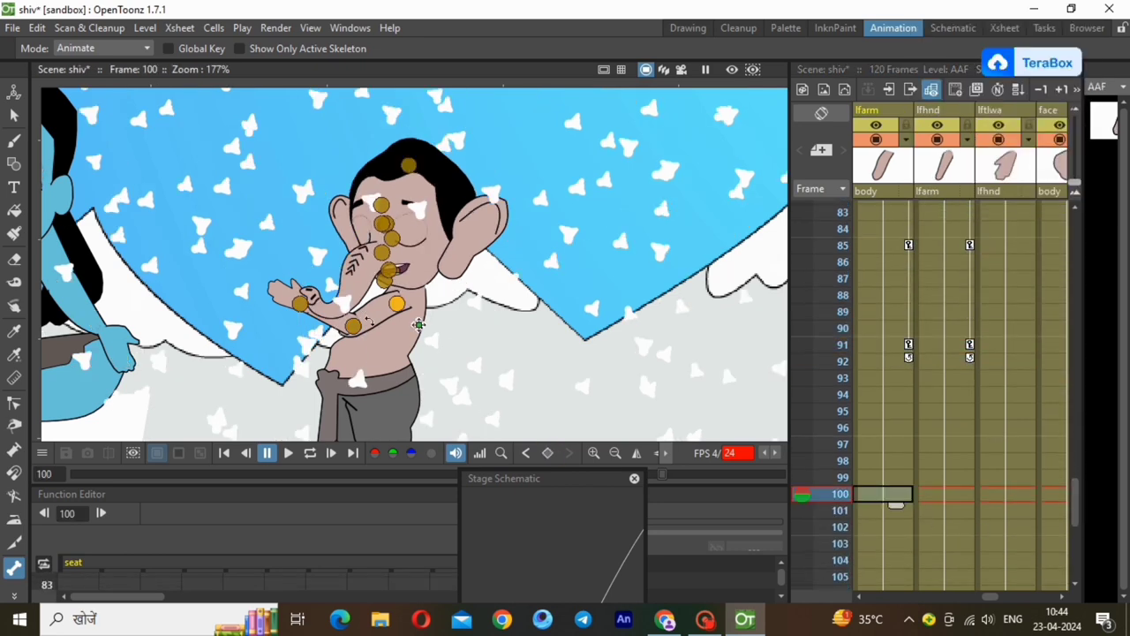
{"action": "left_click_drag", "start_coordinate": [374, 331], "coordinate": [390, 339]}
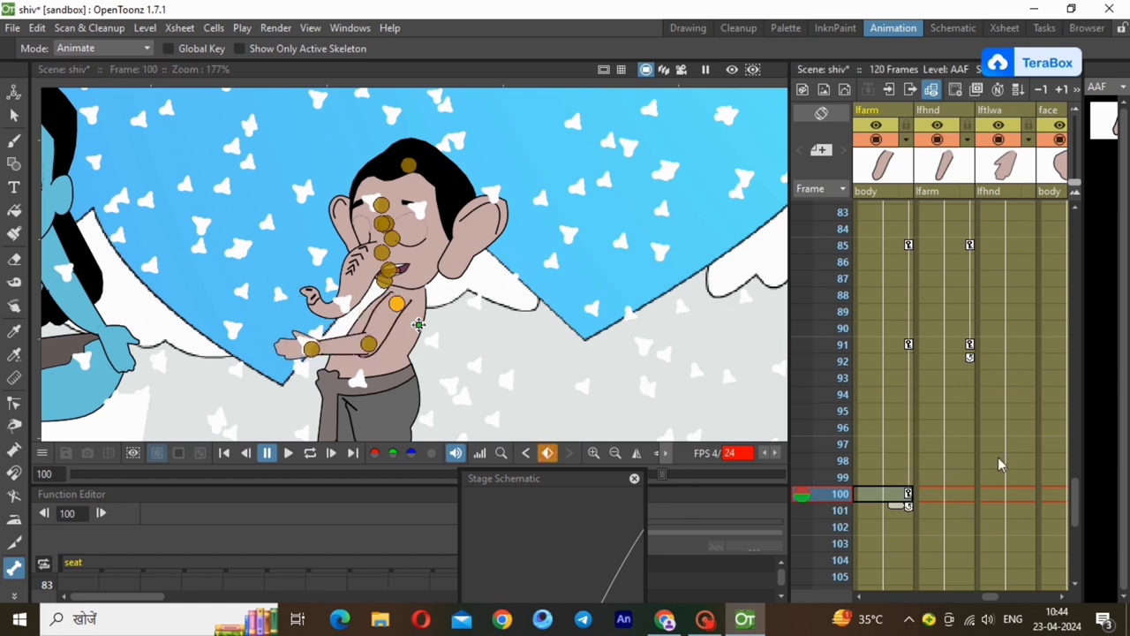
Step: Set a holding key on the forearm (lfhnd) at frame 100 and raise it toward the trunk by rotating it clockwise at frame 106
{"action": "right_click", "coordinate": [953, 495]}
{"action": "left_click", "coordinate": [941, 220]}
{"action": "scroll", "coordinate": [1076, 505], "scroll_direction": "down", "scroll_amount": 3}
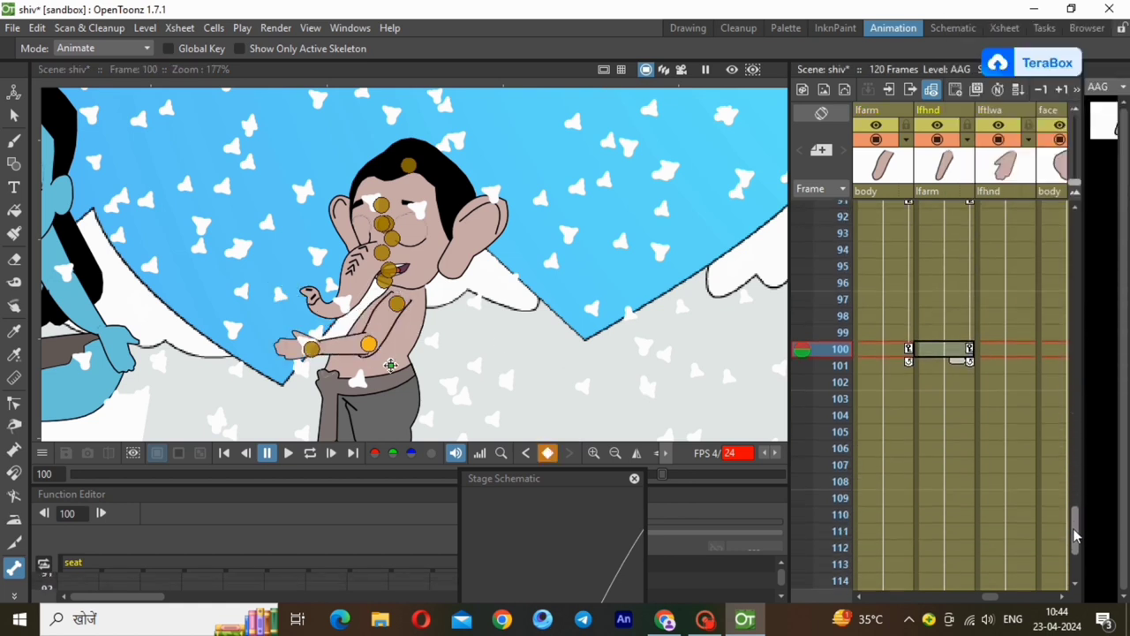
{"action": "left_click", "coordinate": [965, 413]}
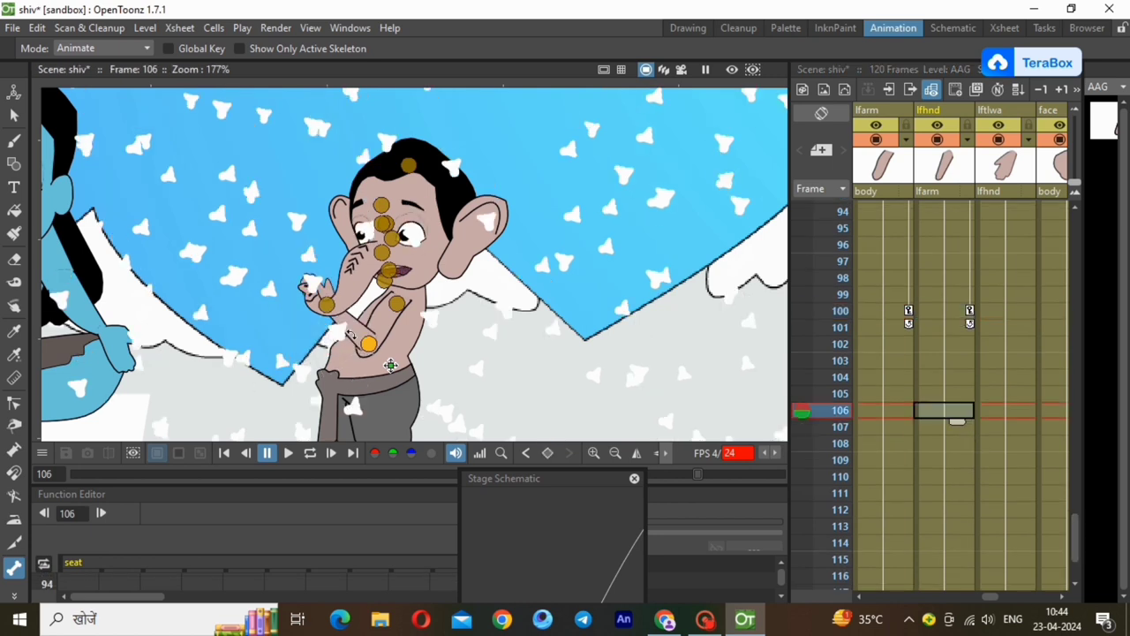
Step: Set a holding key on the forearm (lfhnd) at frame 112 and lower it slightly by rotating it counterclockwise at frame 117
{"action": "left_click", "coordinate": [958, 511]}
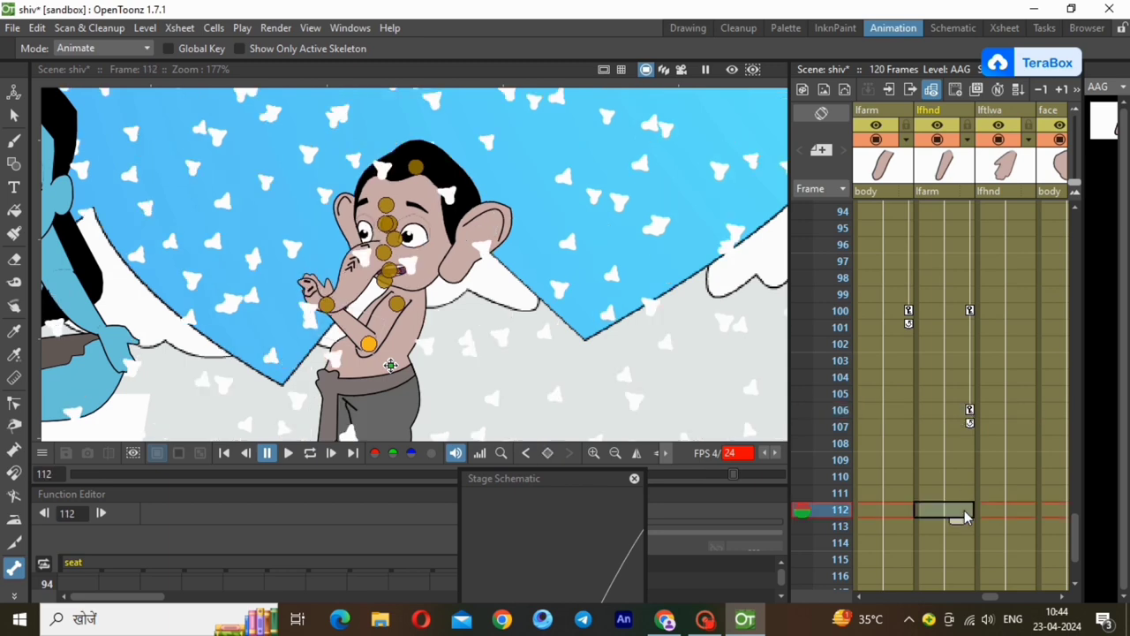
{"action": "right_click", "coordinate": [958, 510]}
{"action": "left_click", "coordinate": [996, 328]}
{"action": "scroll", "coordinate": [968, 548], "scroll_direction": "down", "scroll_amount": 2}
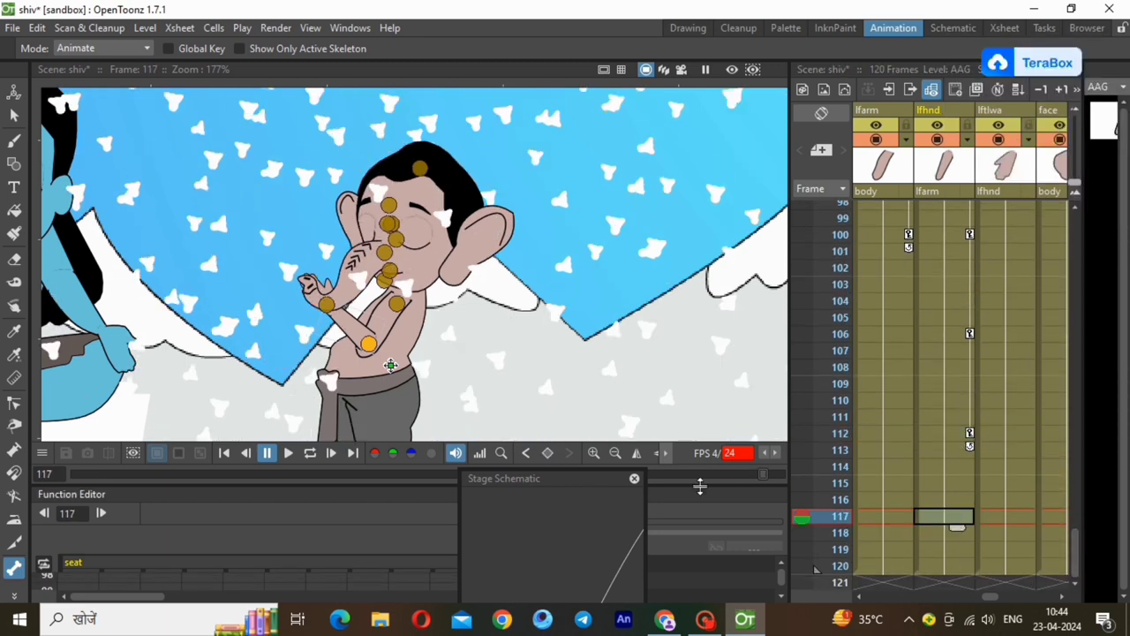
{"action": "left_click_drag", "start_coordinate": [350, 326], "coordinate": [351, 328]}
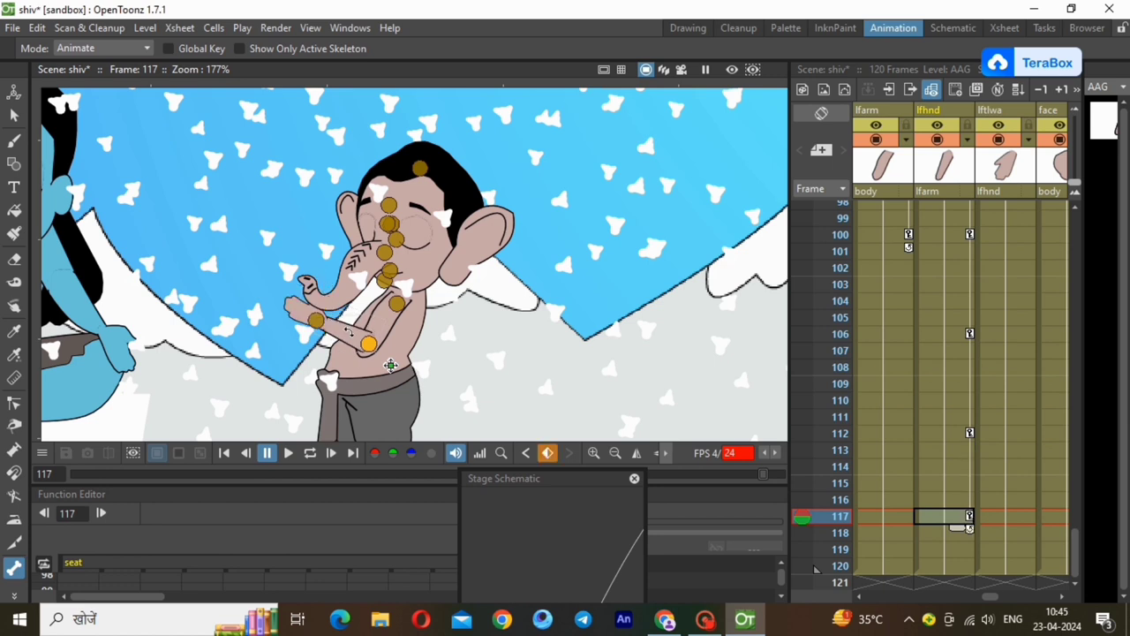
Step: Play the animation from frame 1 to review the arm gestures, and stop the playback
{"action": "left_click_drag", "start_coordinate": [1076, 555], "coordinate": [1076, 232]}
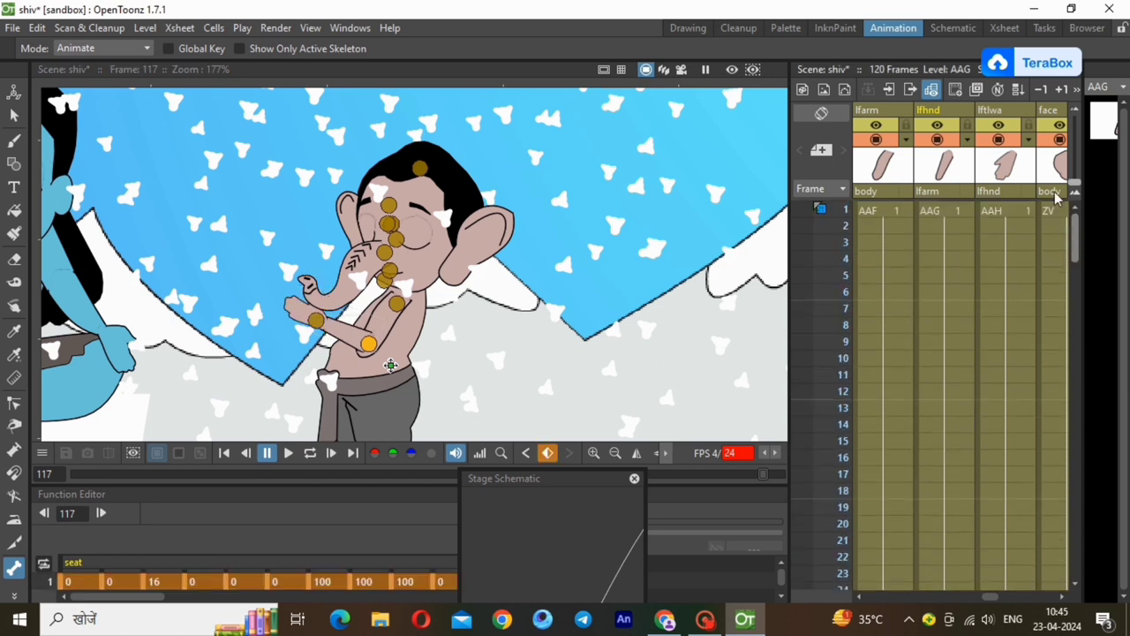
{"action": "left_click", "coordinate": [941, 210]}
{"action": "left_click", "coordinate": [290, 454]}
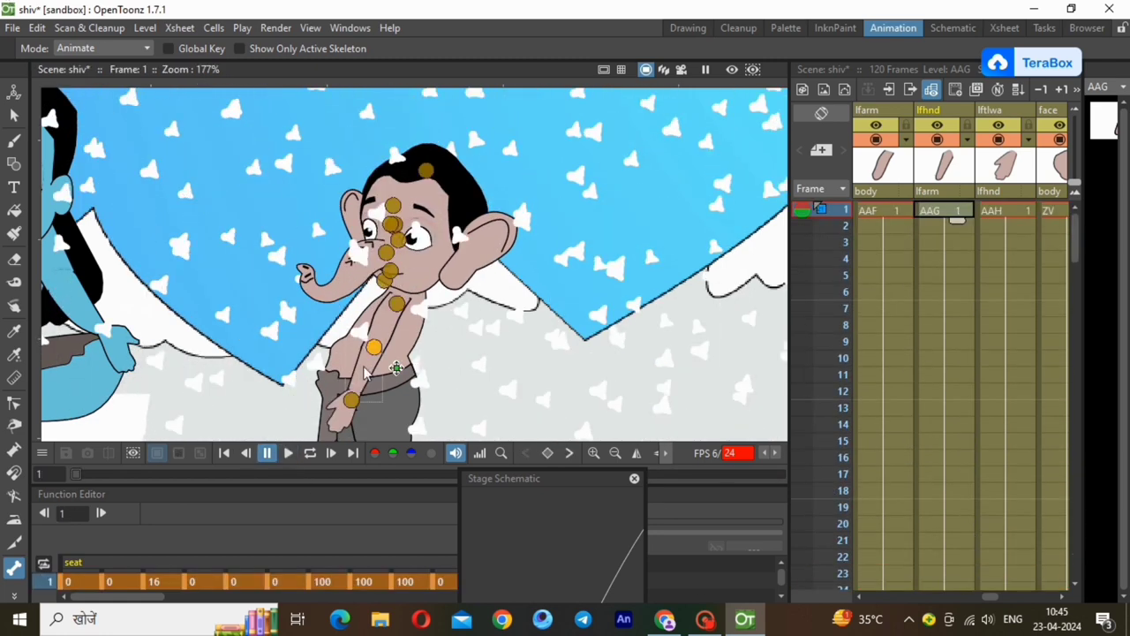
{"action": "left_click", "coordinate": [290, 454]}
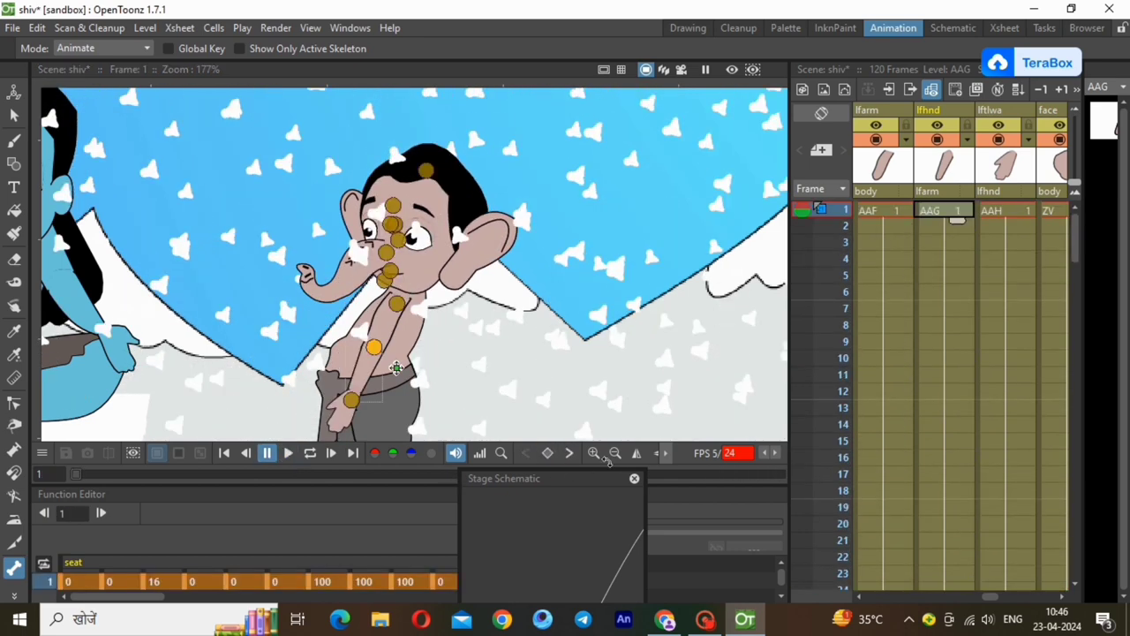
Step: Scale Camera1 down to about 59.64 % at frame 1
{"action": "left_click", "coordinate": [615, 453]}
{"action": "left_click", "coordinate": [616, 453]}
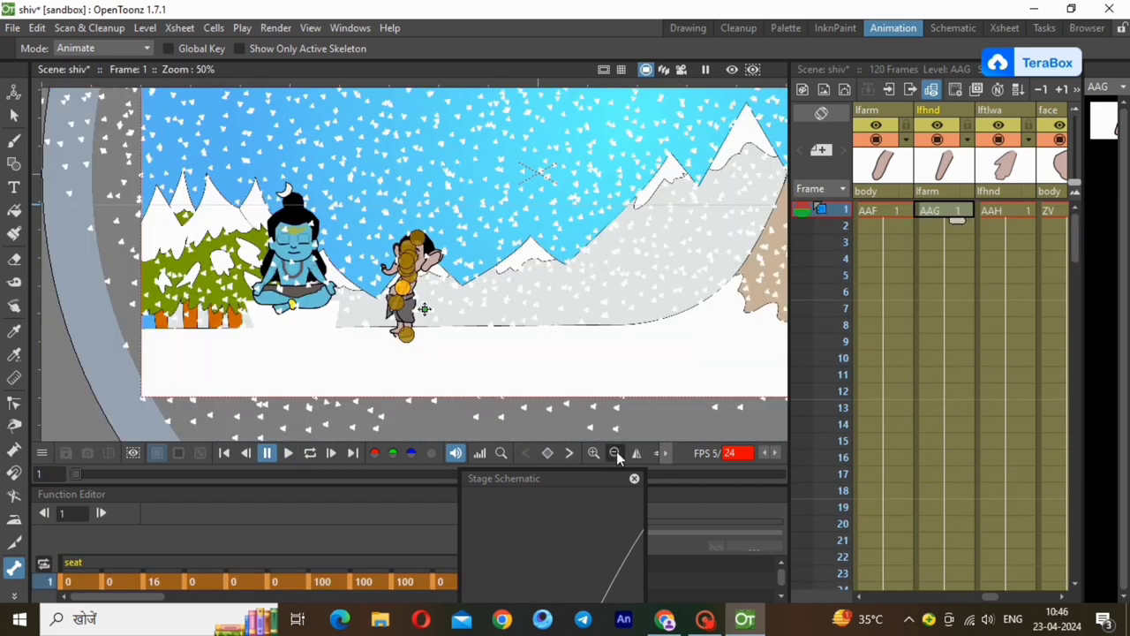
{"action": "left_click", "coordinate": [616, 454]}
{"action": "scroll", "coordinate": [383, 416], "scroll_direction": "down", "scroll_amount": 1}
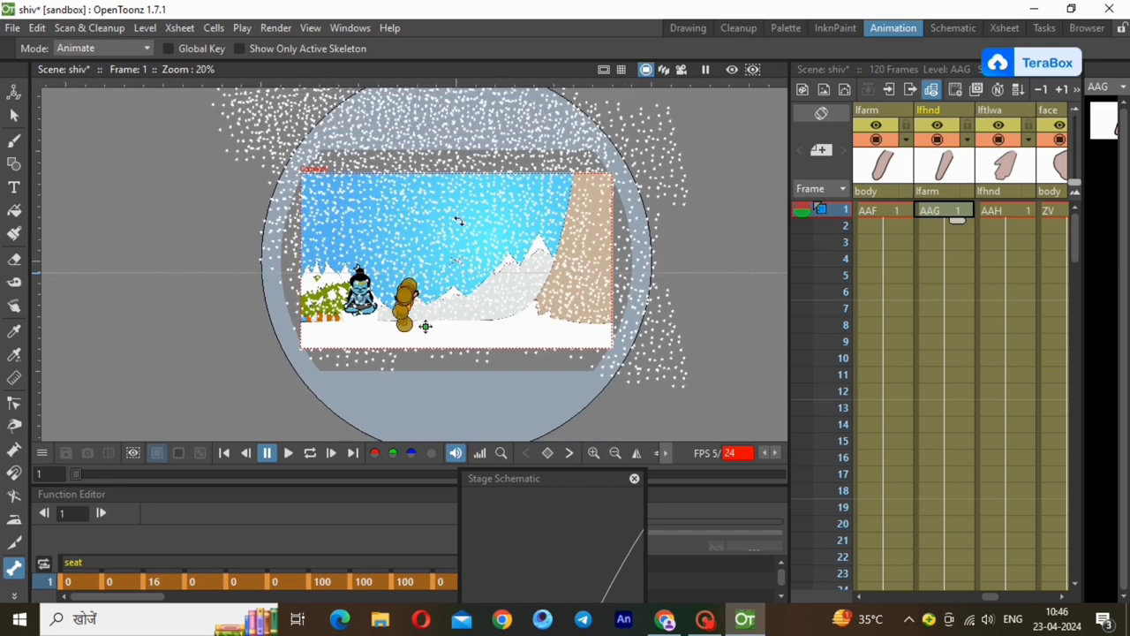
{"action": "scroll", "coordinate": [458, 221], "scroll_direction": "up", "scroll_amount": 1}
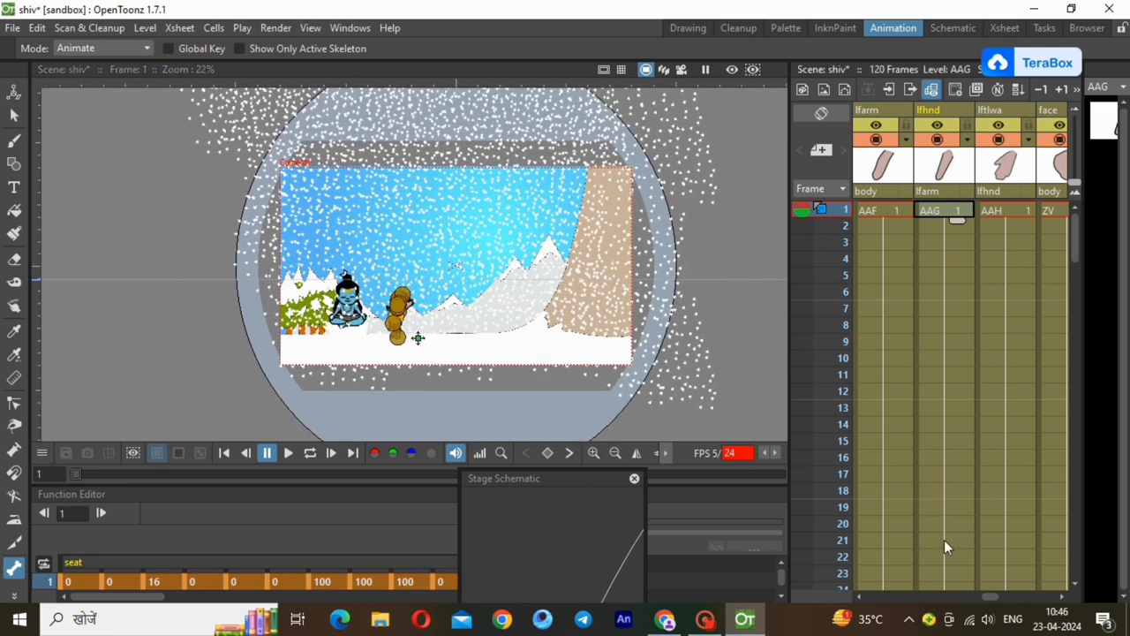
{"action": "left_click_drag", "start_coordinate": [989, 597], "coordinate": [873, 597]}
{"action": "left_click", "coordinate": [858, 209]}
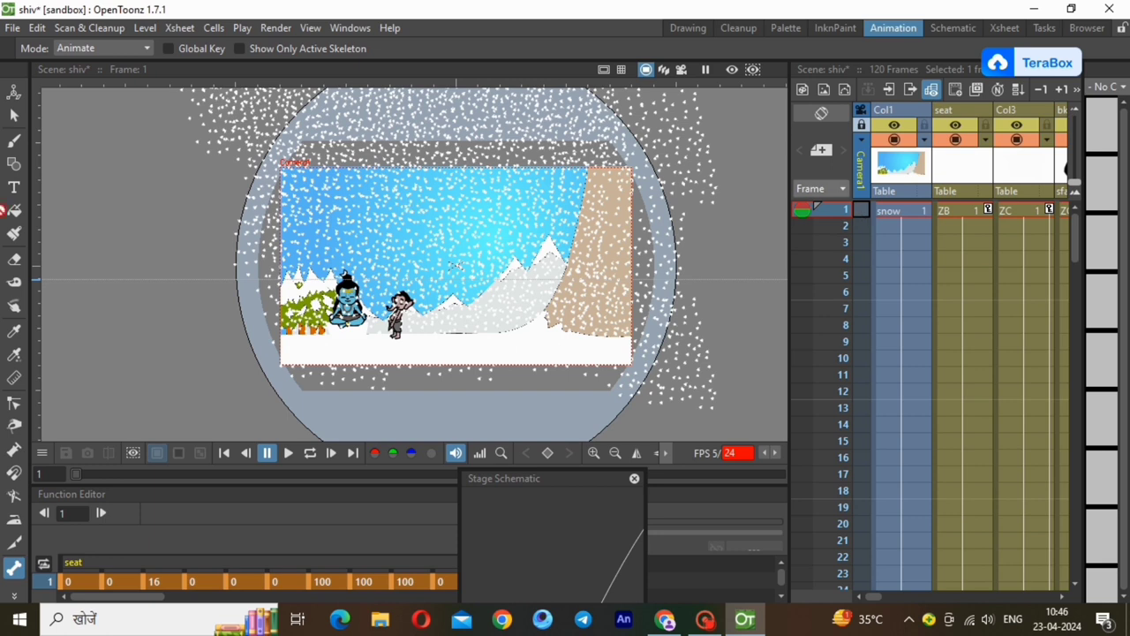
{"action": "left_click", "coordinate": [14, 91]}
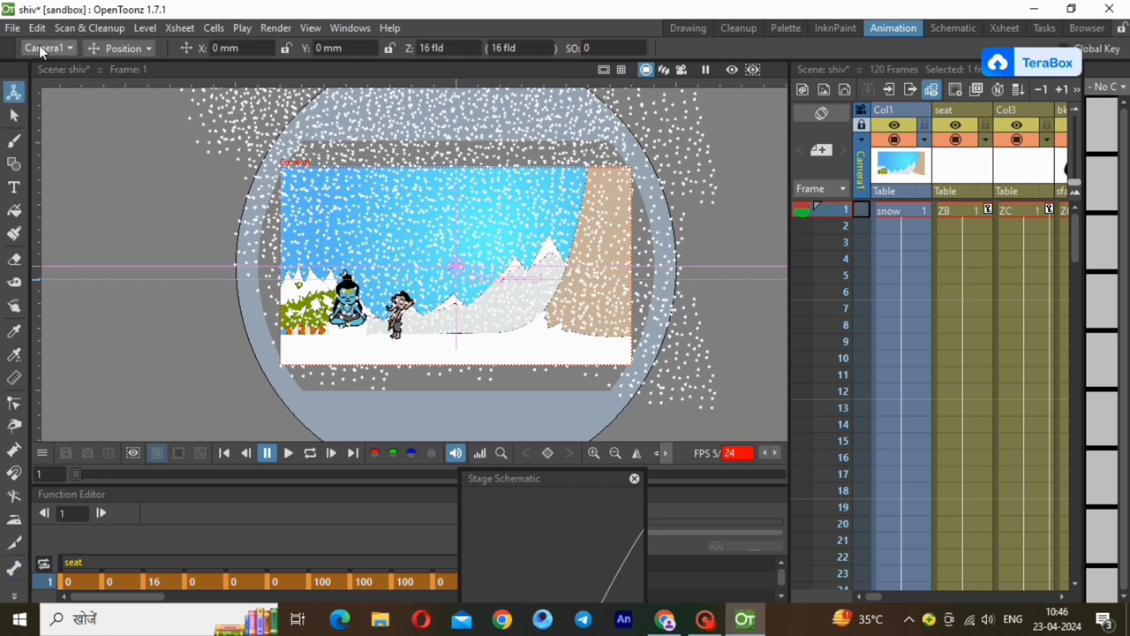
{"action": "left_click", "coordinate": [120, 48]}
{"action": "left_click", "coordinate": [113, 103]}
{"action": "left_click_drag", "start_coordinate": [283, 166], "coordinate": [349, 213]}
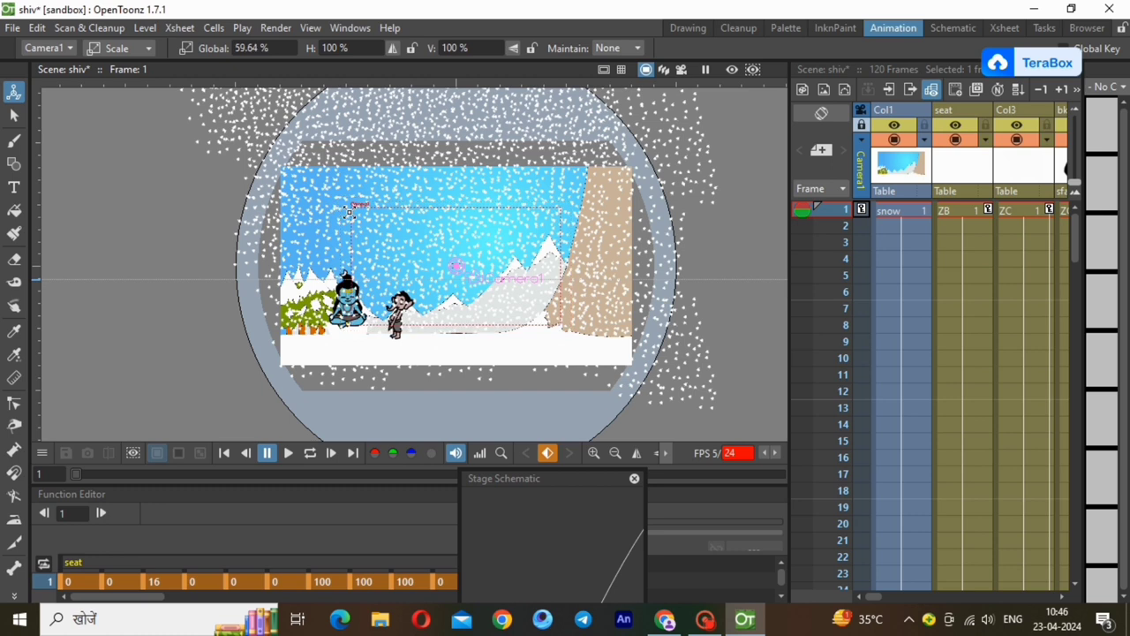
Step: Move Camera1 at frame 1 to X -81.14 mm, Y -30.55 mm so it frames the two characters
{"action": "left_click", "coordinate": [150, 47]}
{"action": "left_click", "coordinate": [128, 72]}
{"action": "left_click_drag", "start_coordinate": [444, 273], "coordinate": [386, 294]}
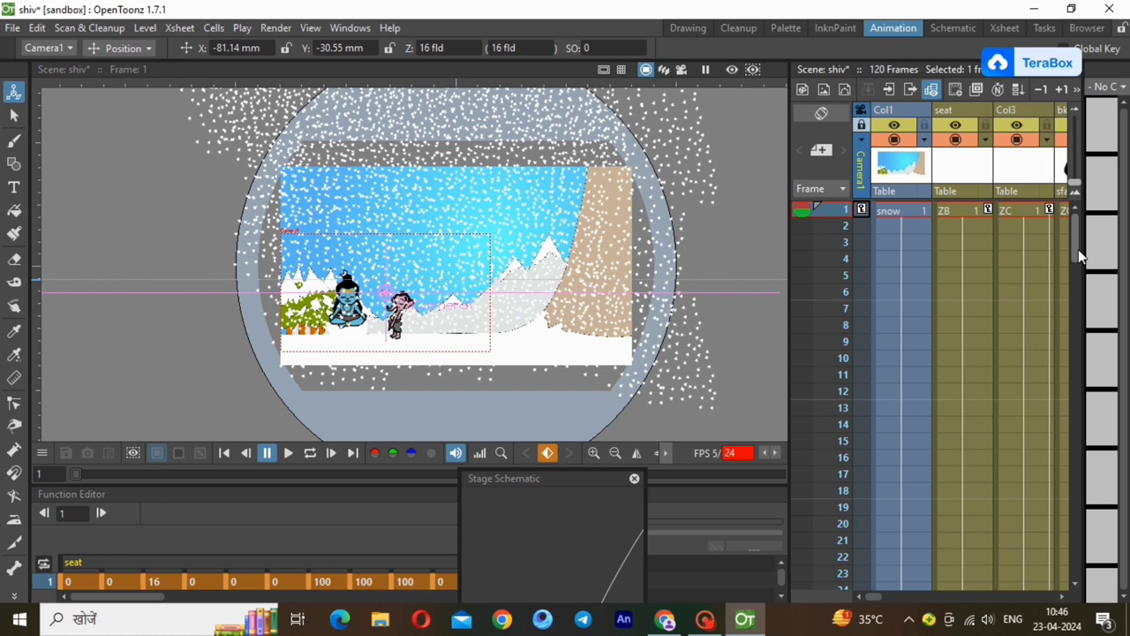
{"action": "left_click_drag", "start_coordinate": [1078, 249], "coordinate": [1085, 379]}
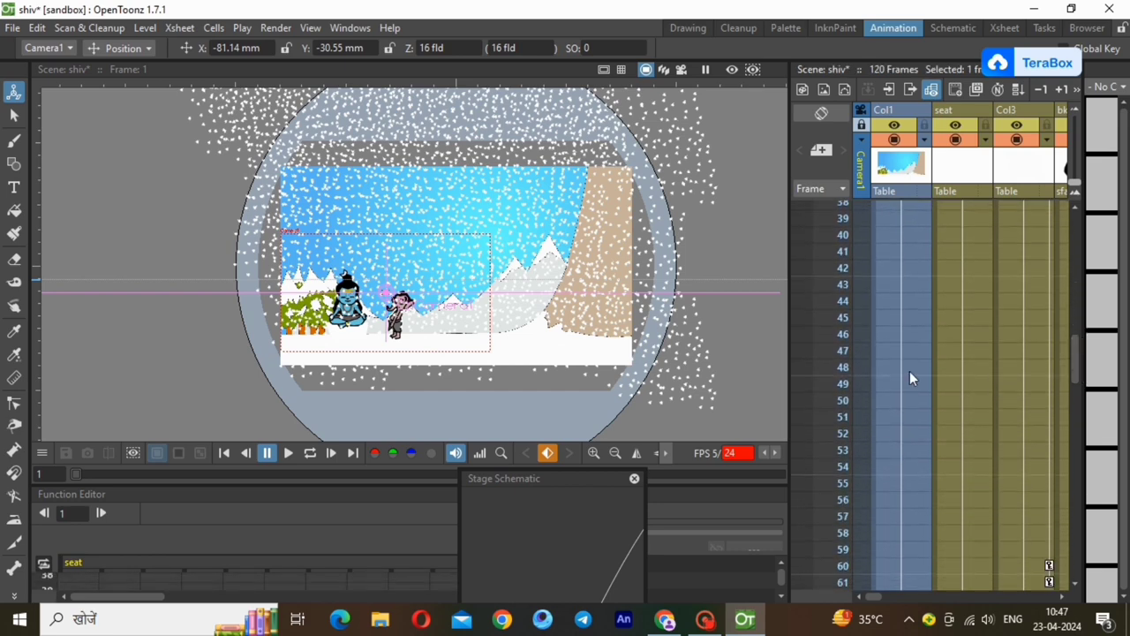
Step: Set a holding key for Camera1 at frame 48
{"action": "left_click", "coordinate": [857, 367]}
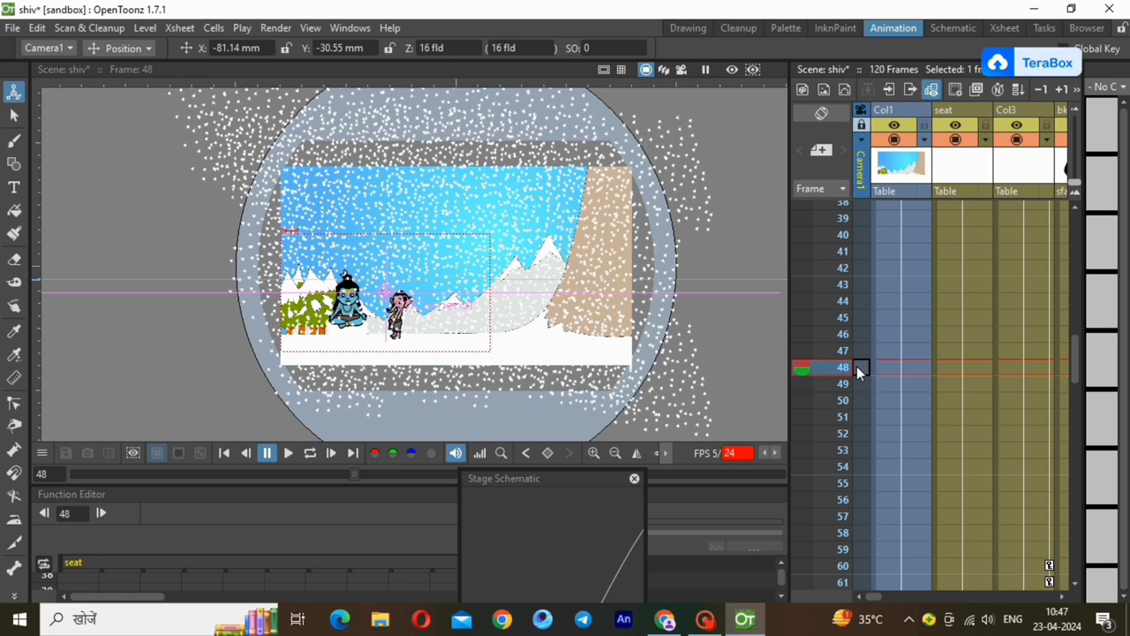
{"action": "right_click", "coordinate": [857, 366]}
{"action": "left_click", "coordinate": [971, 462]}
Step: At frame 72, scale Camera1 down and move it to X -66.82 mm, Y -42 mm to close in on the two characters
{"action": "left_click_drag", "start_coordinate": [1085, 345], "coordinate": [1079, 419]}
{"action": "left_click", "coordinate": [862, 403]}
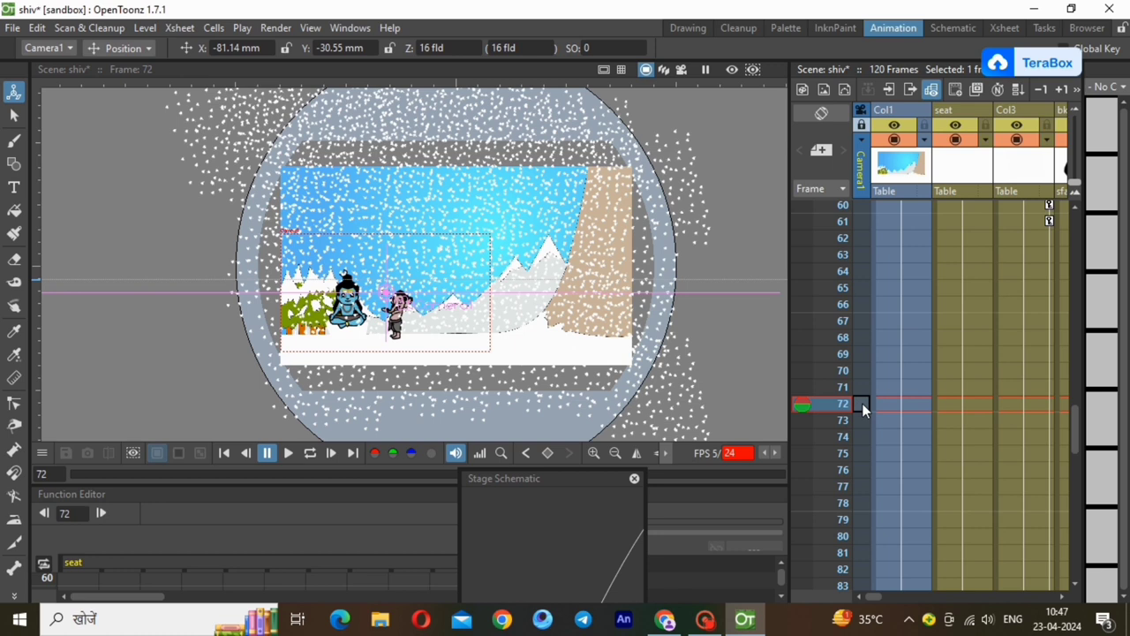
{"action": "left_click", "coordinate": [119, 48]}
{"action": "left_click", "coordinate": [168, 153]}
{"action": "left_click_drag", "start_coordinate": [288, 238], "coordinate": [397, 302]}
{"action": "left_click", "coordinate": [119, 48]}
{"action": "left_click", "coordinate": [125, 71]}
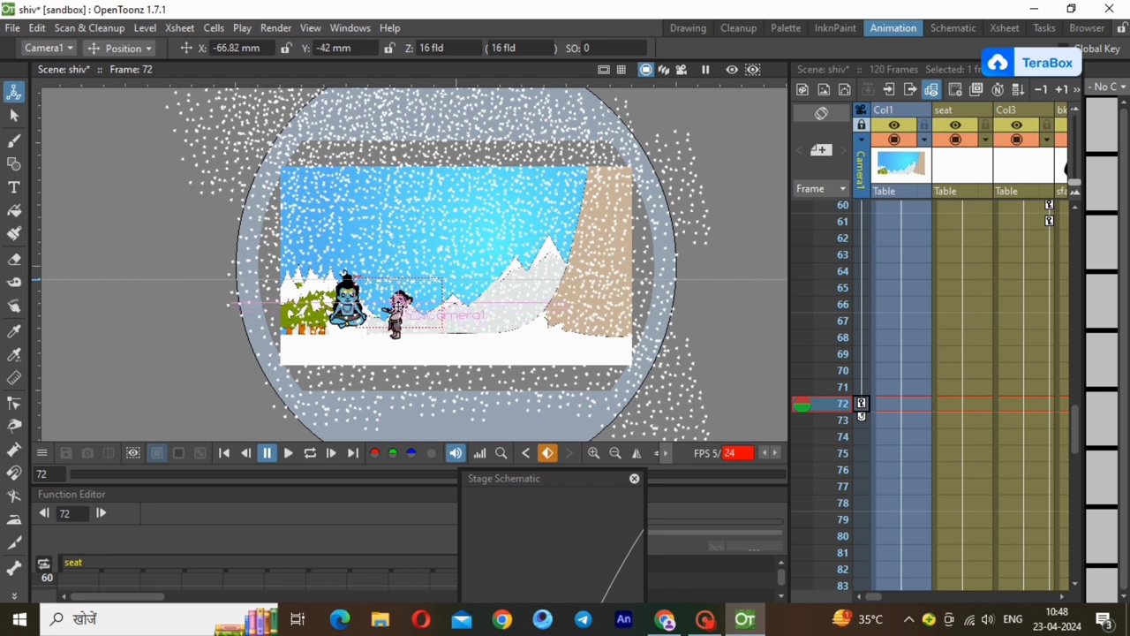
Step: Switch to the camera view and play the animation from frame 1 to review the camera move
{"action": "left_click_drag", "start_coordinate": [1076, 426], "coordinate": [906, 218]}
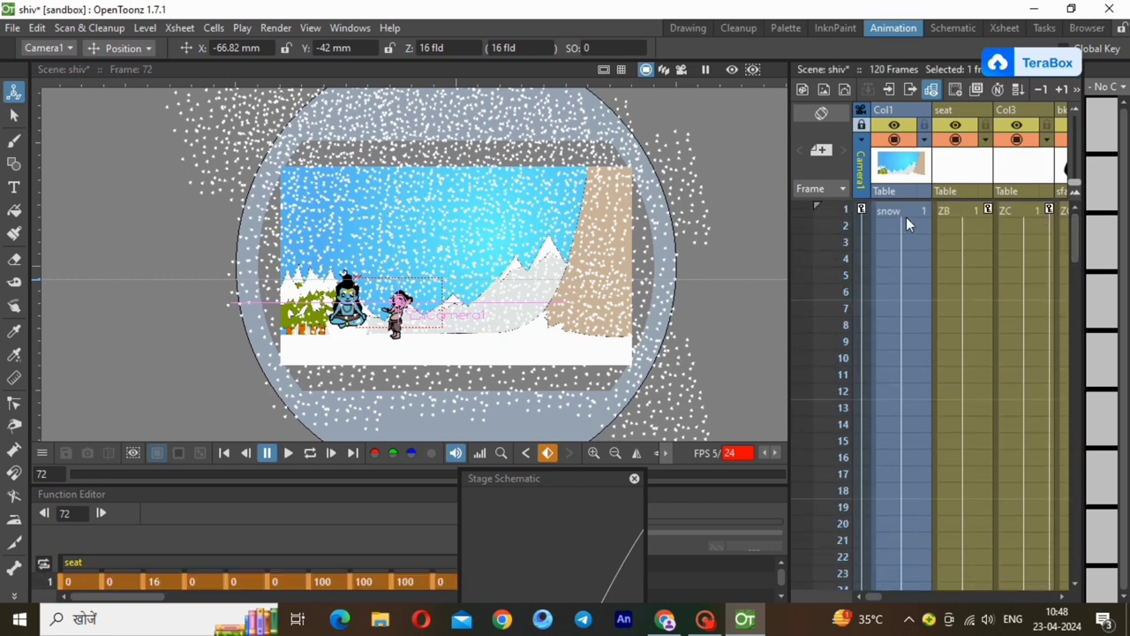
{"action": "left_click", "coordinate": [951, 212]}
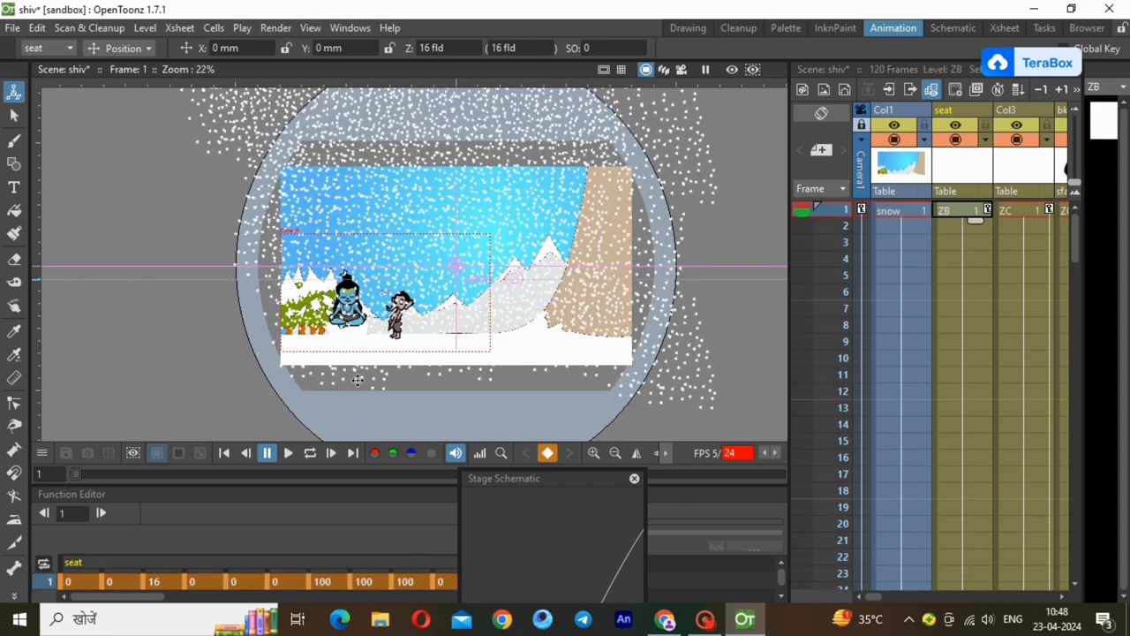
{"action": "left_click", "coordinate": [678, 70]}
{"action": "left_click", "coordinate": [290, 452]}
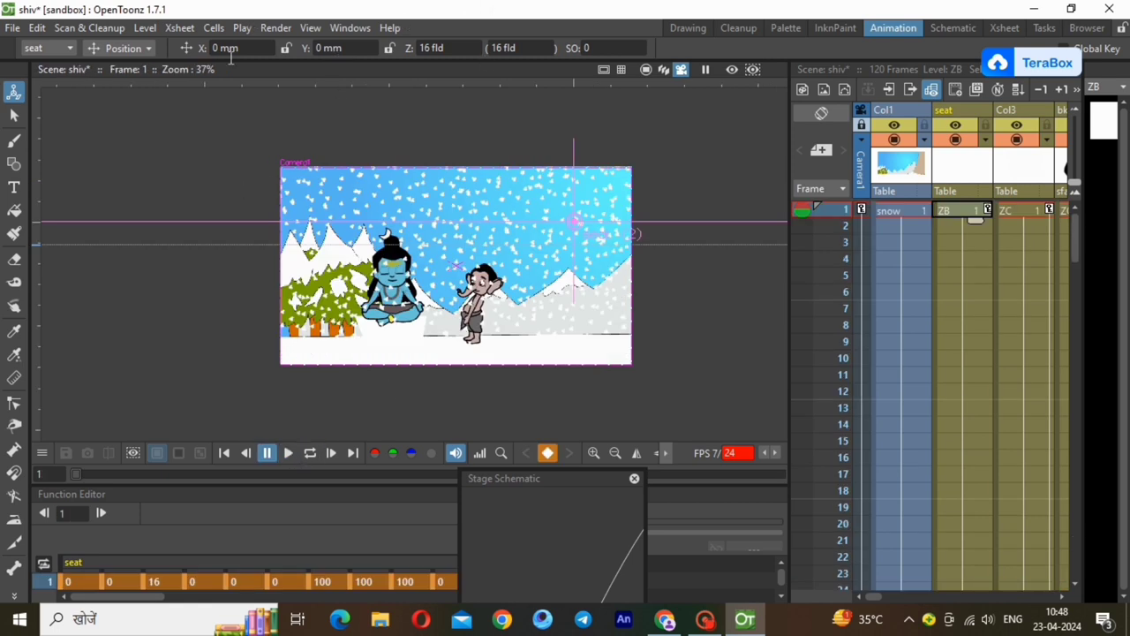
Step: Render the scene to a video with Fast Render to MP4
{"action": "left_click", "coordinate": [282, 29]}
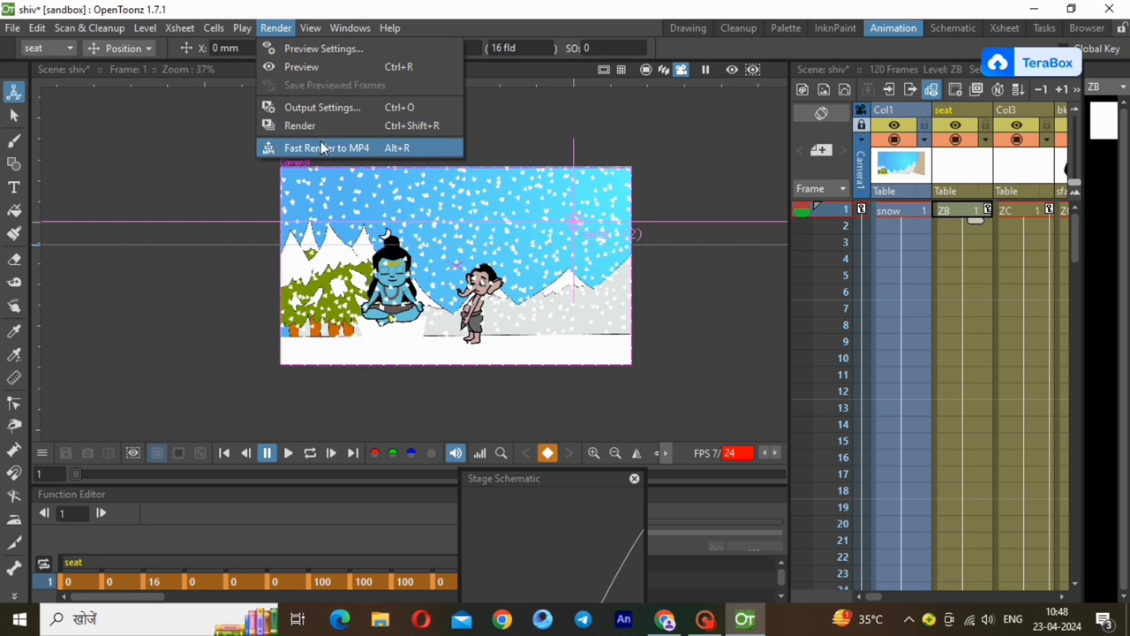
{"action": "left_click", "coordinate": [320, 142]}
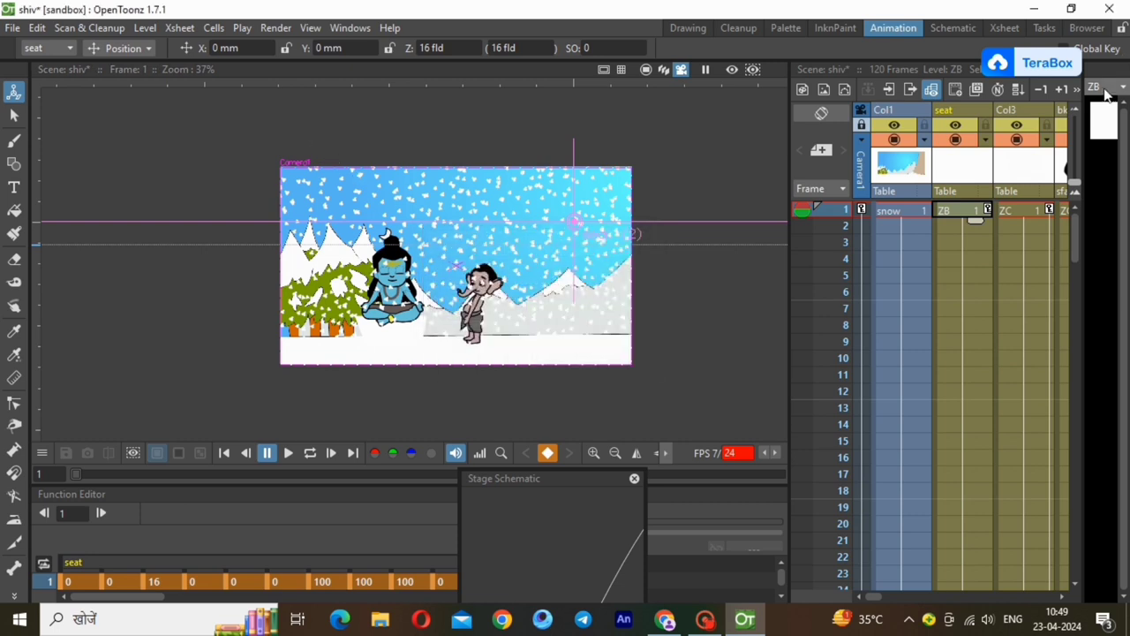
Step: Switch to the desktop, refresh it, and open the rendered shiv video with VLC media player
{"action": "left_click", "coordinate": [1034, 8]}
{"action": "right_click", "coordinate": [738, 209]}
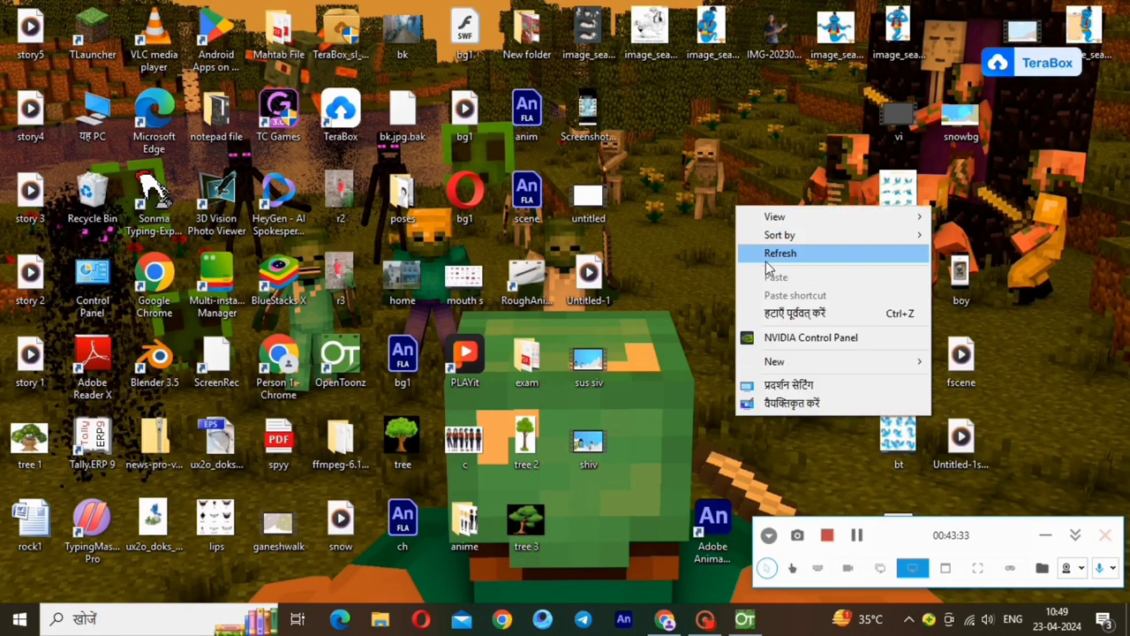
{"action": "left_click", "coordinate": [765, 256]}
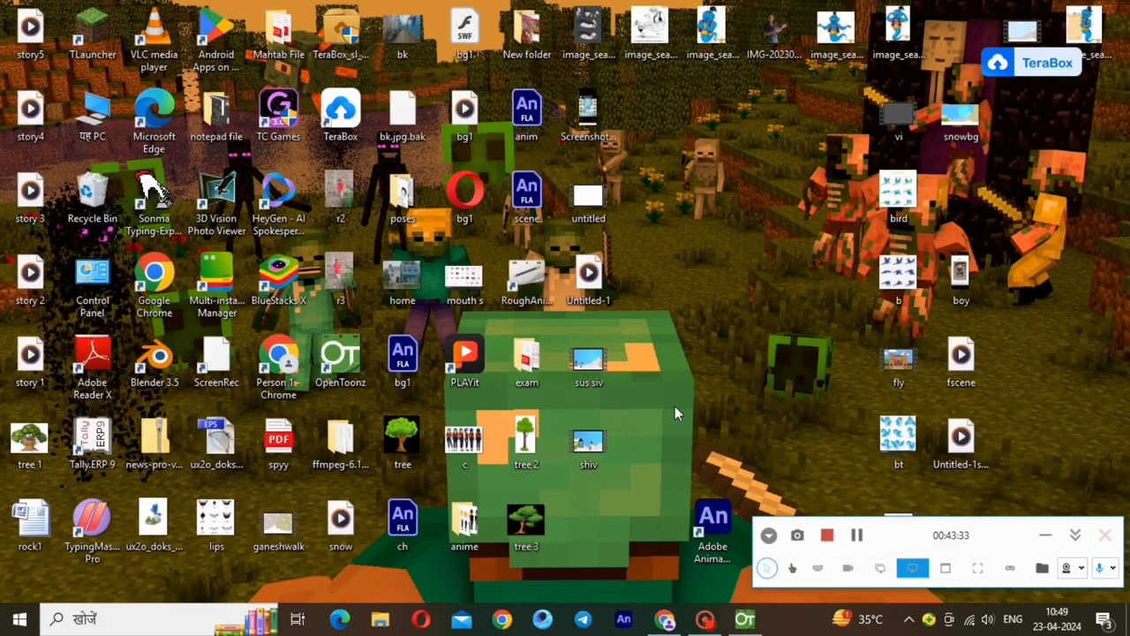
{"action": "right_click", "coordinate": [589, 444]}
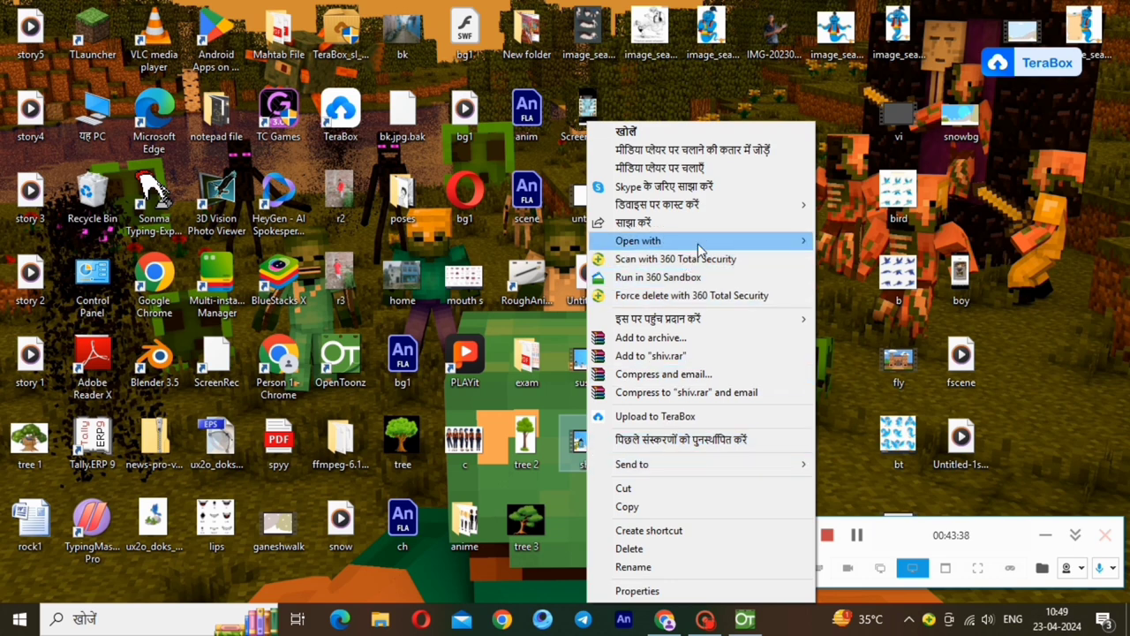
{"action": "mouse_move", "coordinate": [762, 241]}
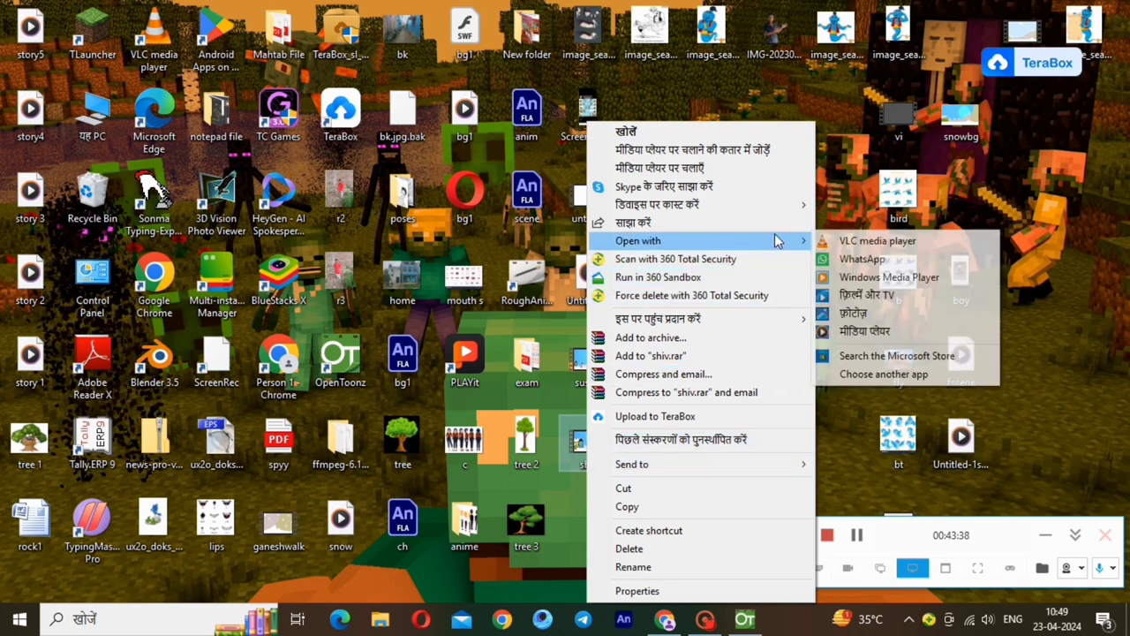
{"action": "left_click", "coordinate": [847, 242]}
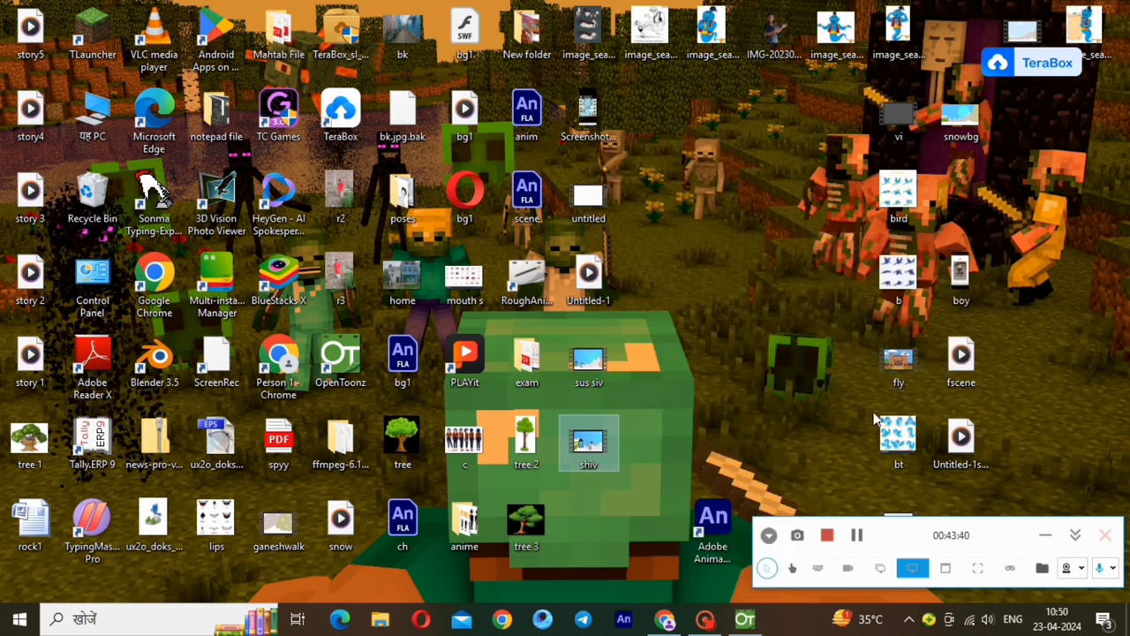